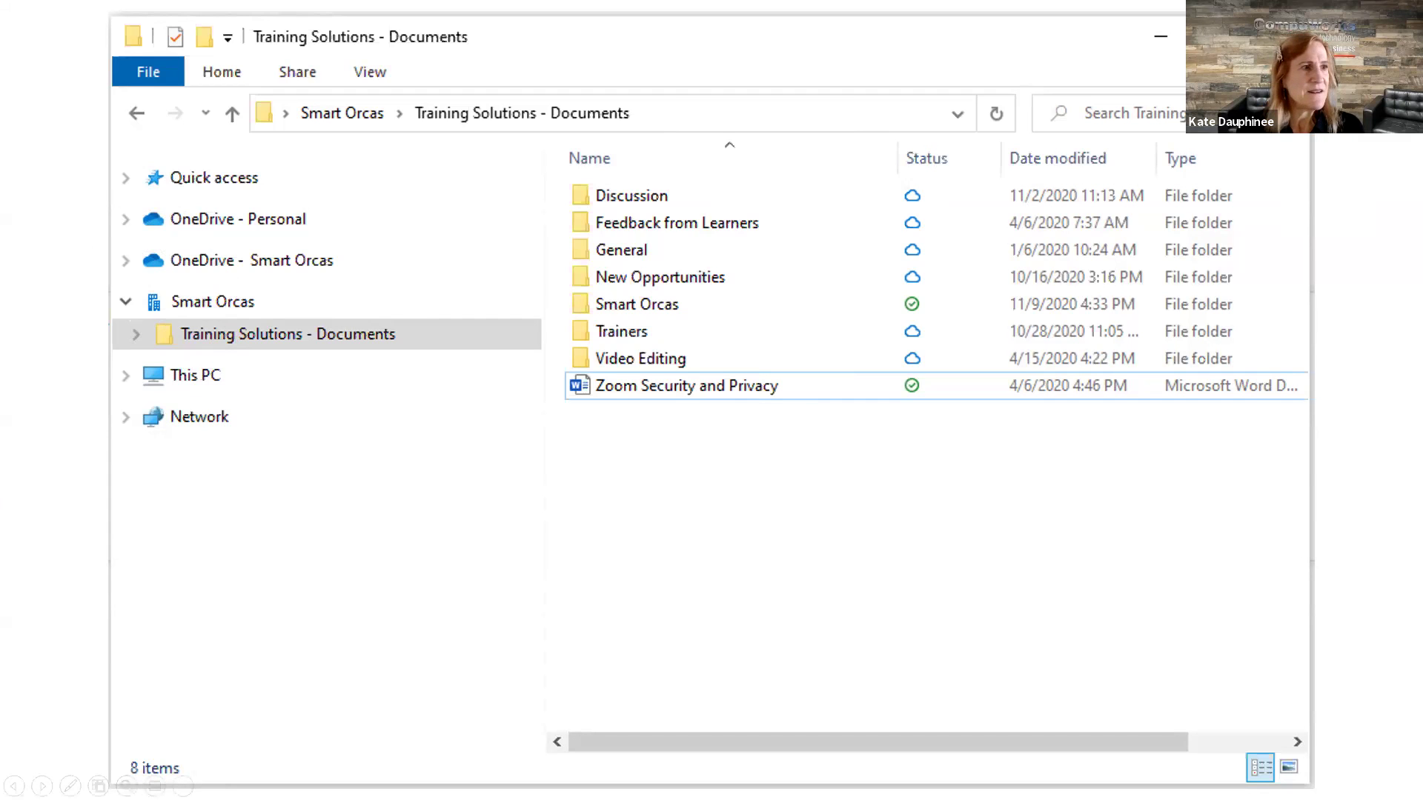
- Leave File Explorer and return to the slide show's Demo slide (slide 10)
key("alt+Tab")
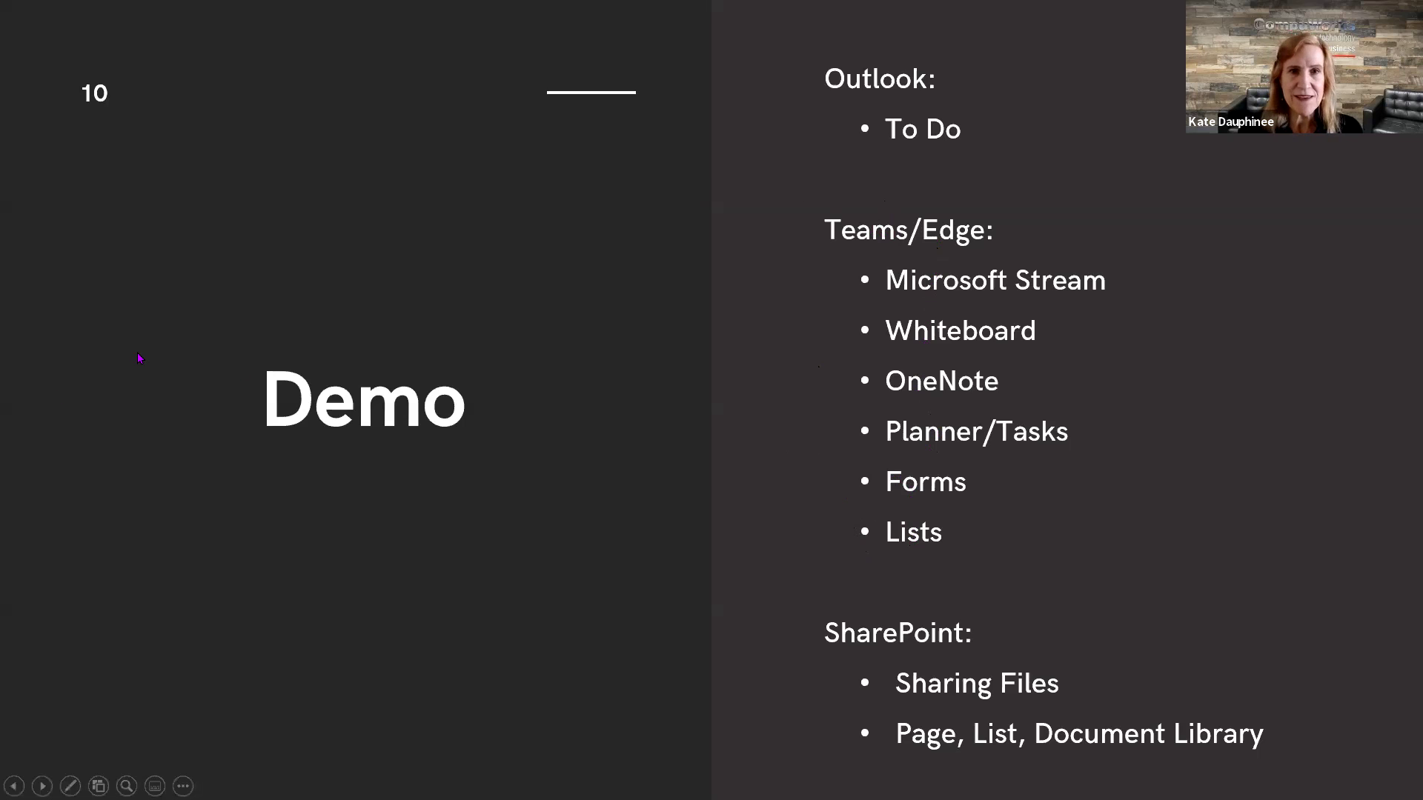
- Switch away from the PowerPoint slide show by cycling through the open windows list
key("alt+Tab")
key("alt+Tab")
key("alt+Tab")
key("alt+Tab")
key("alt+Tab")
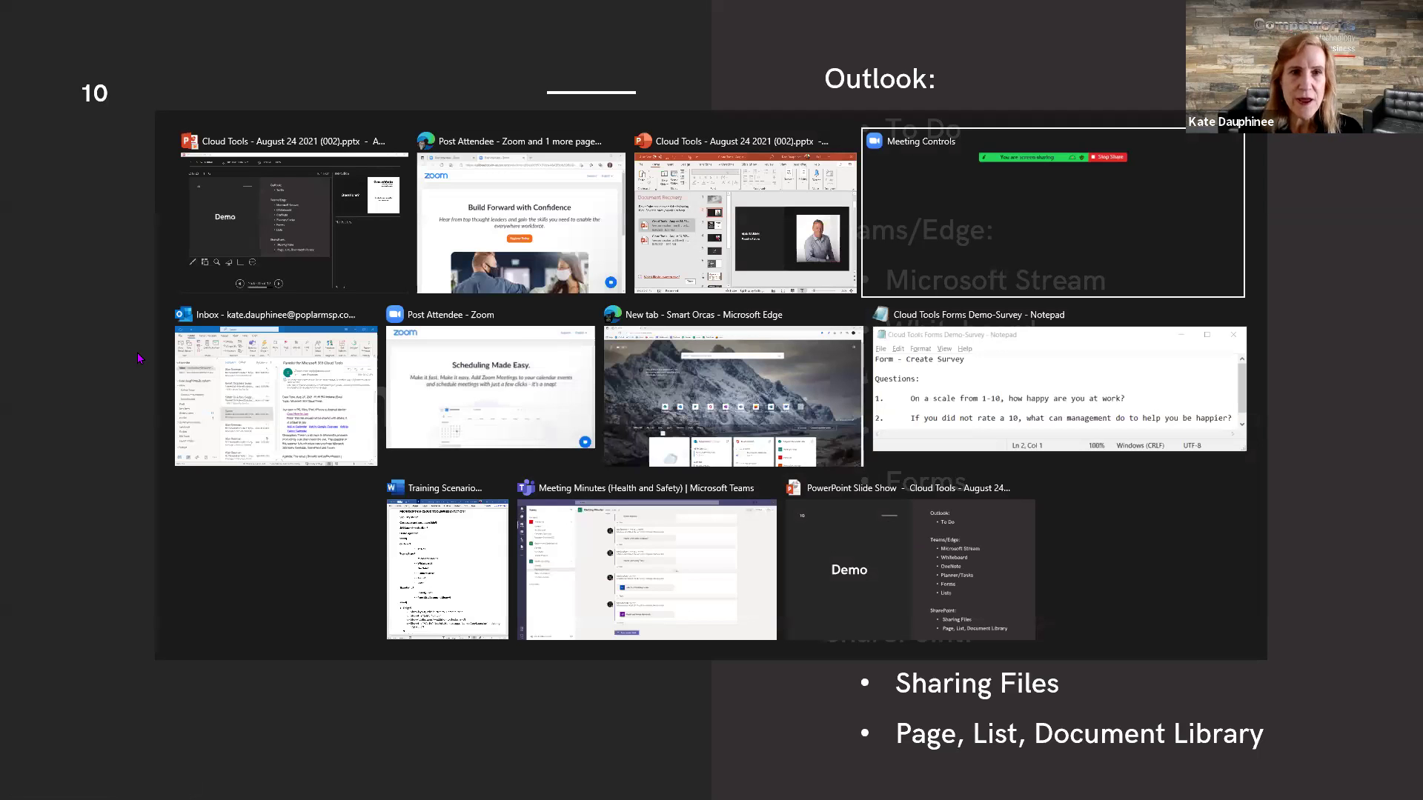
key("alt+Tab")
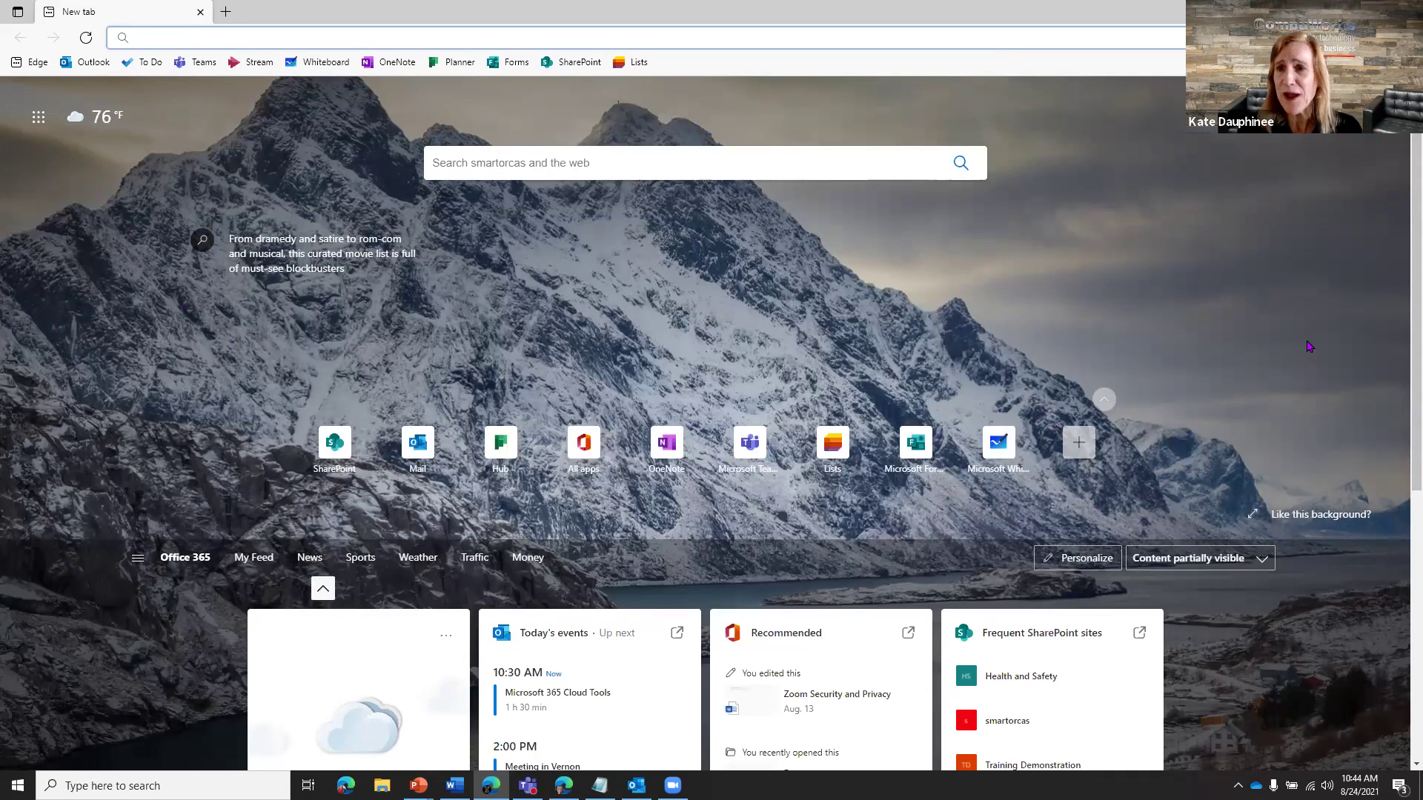
- Set the new tab page's Office 365 feed content to Headings only
left_click(1079, 558)
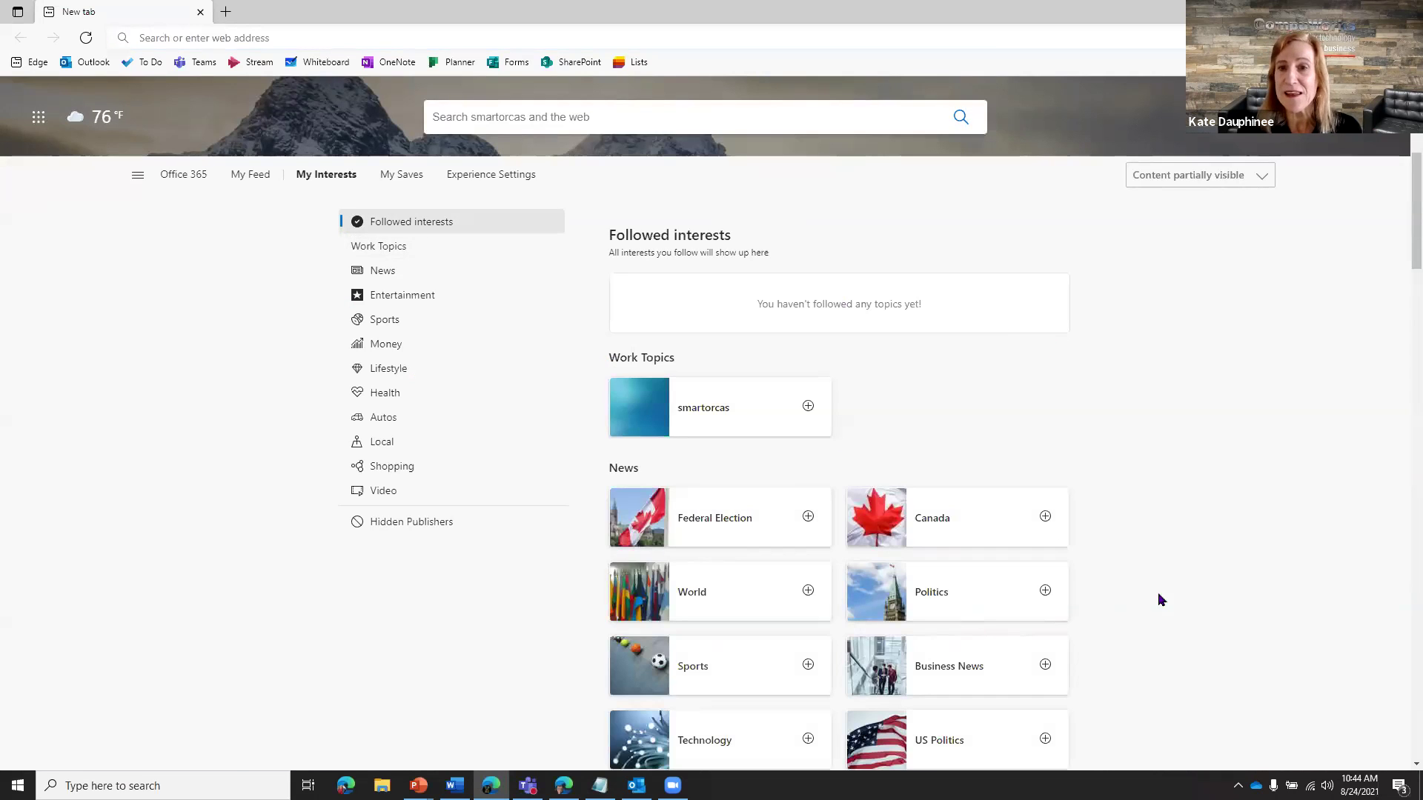
left_click(177, 176)
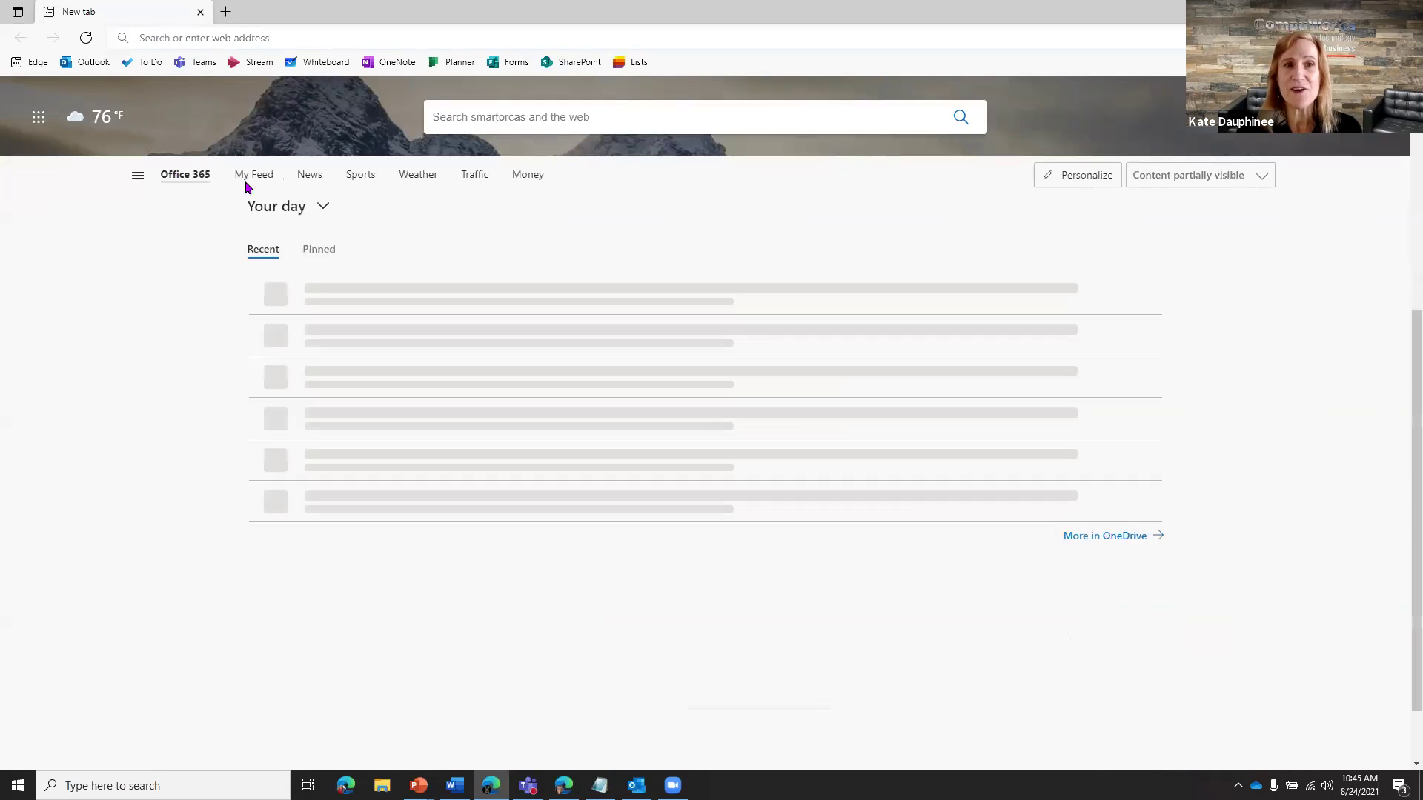
left_click(1105, 181)
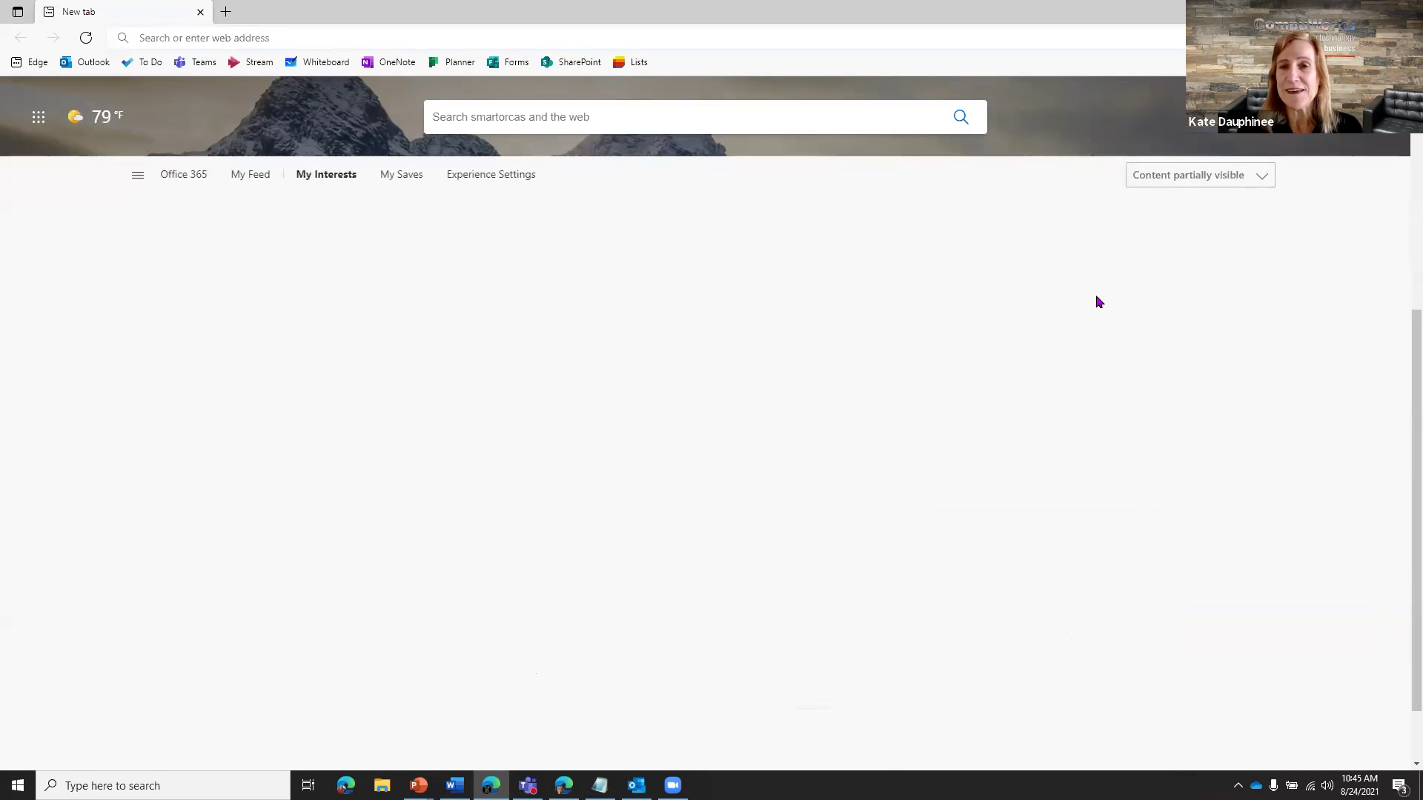
left_click(175, 175)
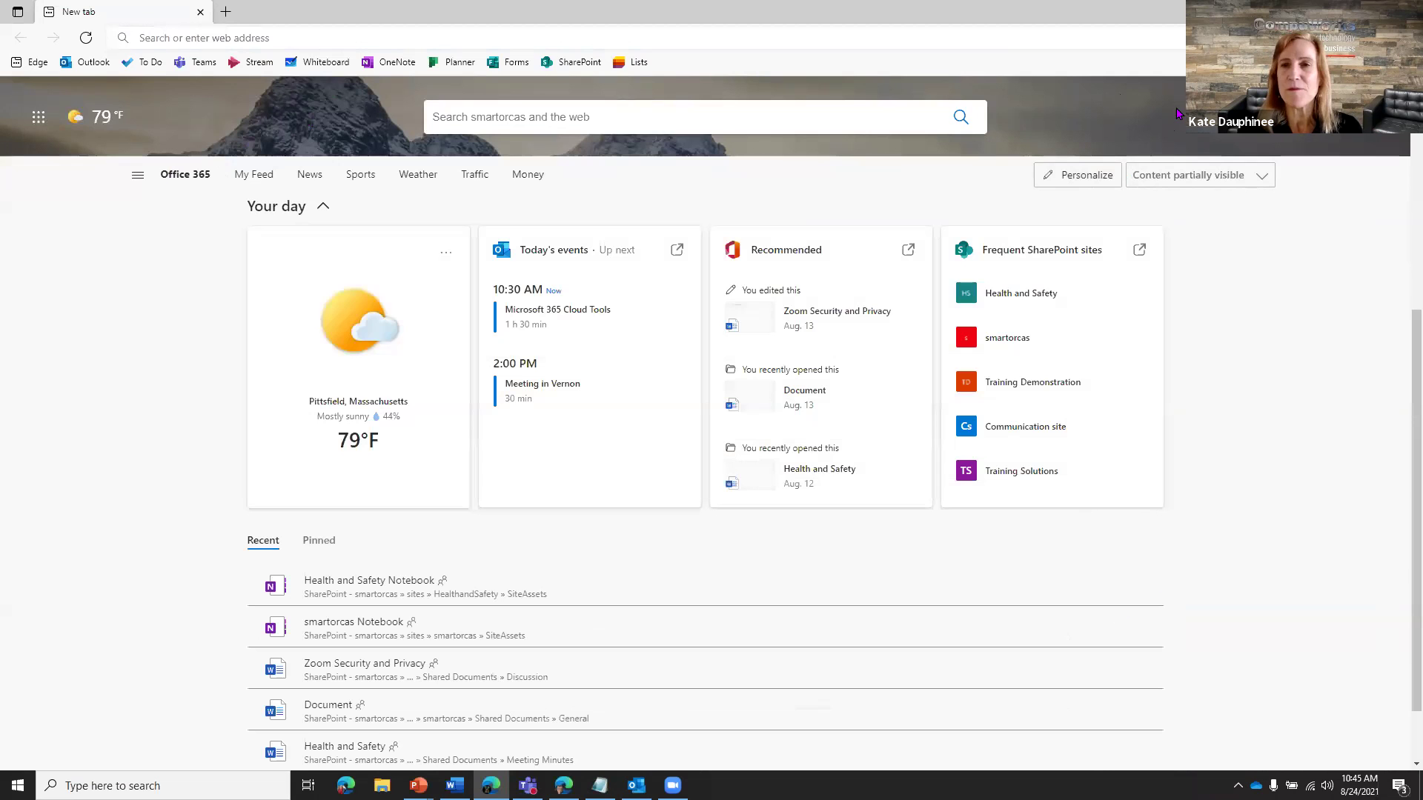
left_click(1181, 178)
left_click(1175, 202)
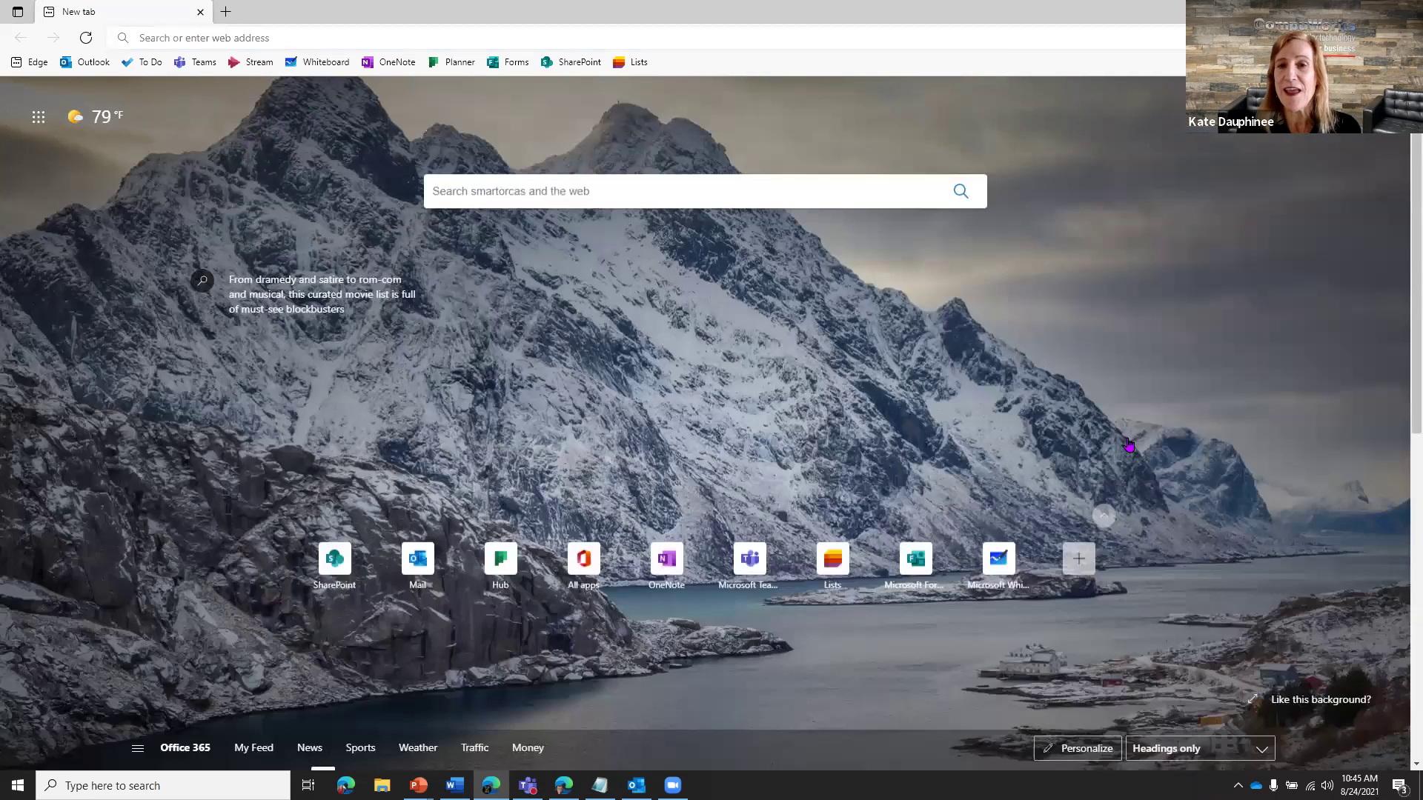
- Hide the quick links row, then show it again
scroll(1125, 448, "down", 2)
scroll(1128, 445, "up", 1)
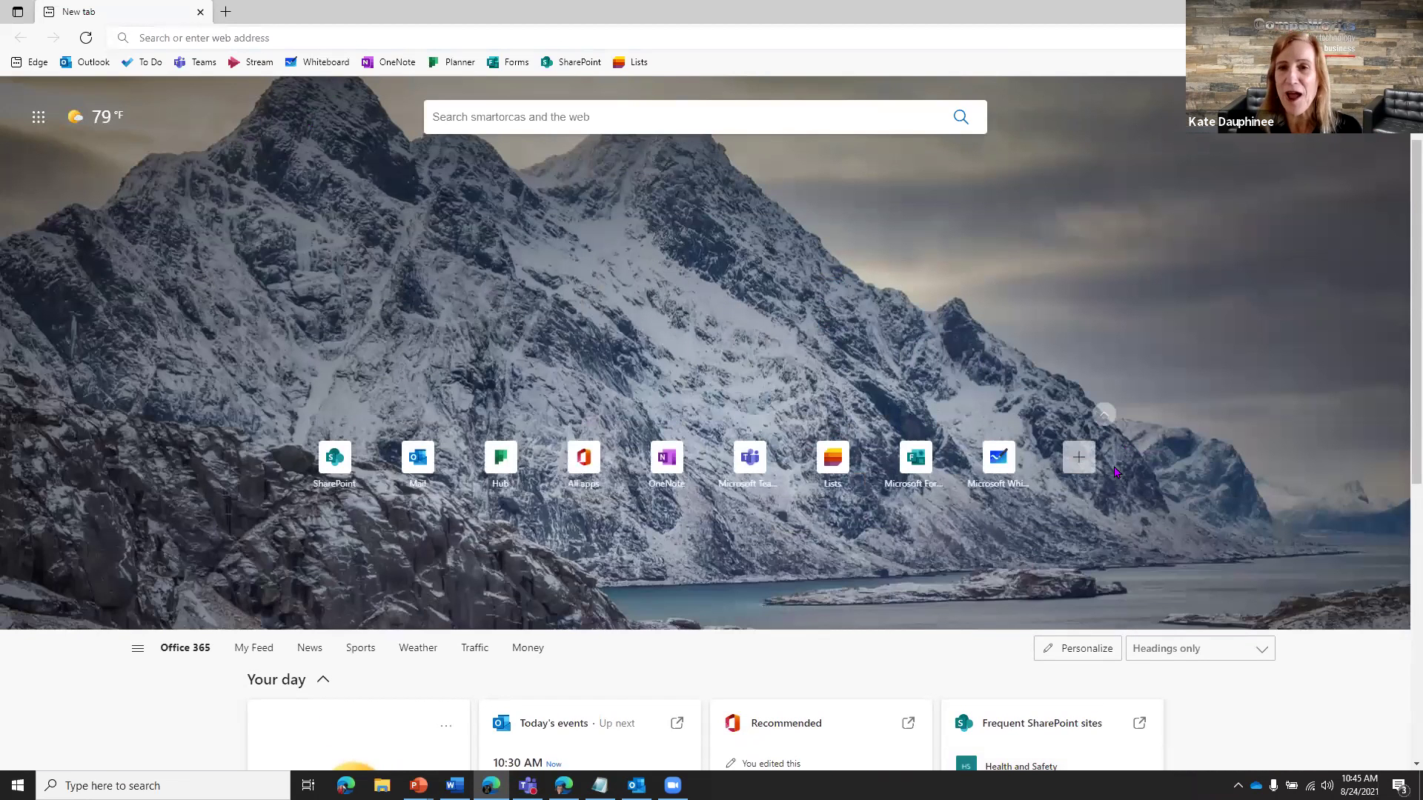
left_click(1107, 418)
left_click(1107, 418)
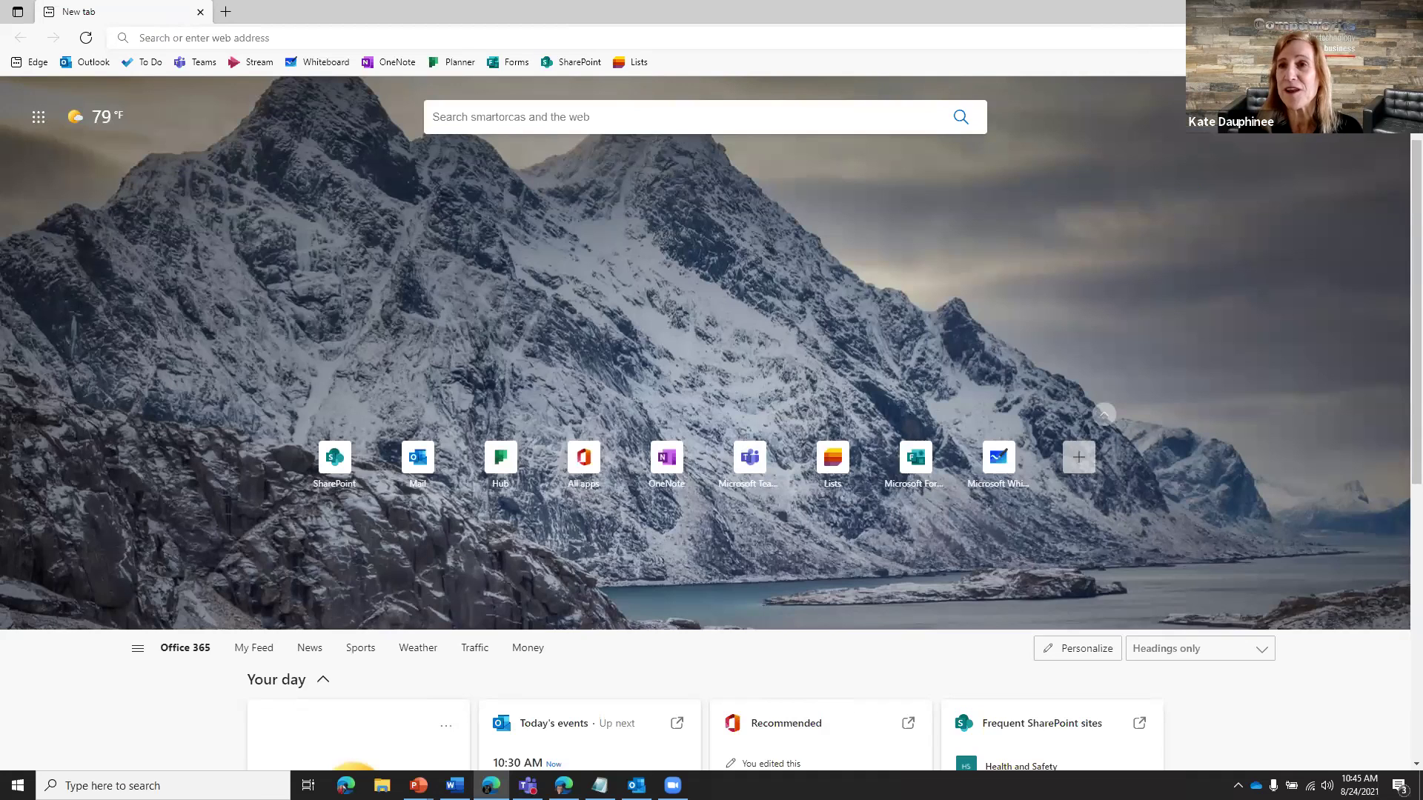
left_click(1234, 38)
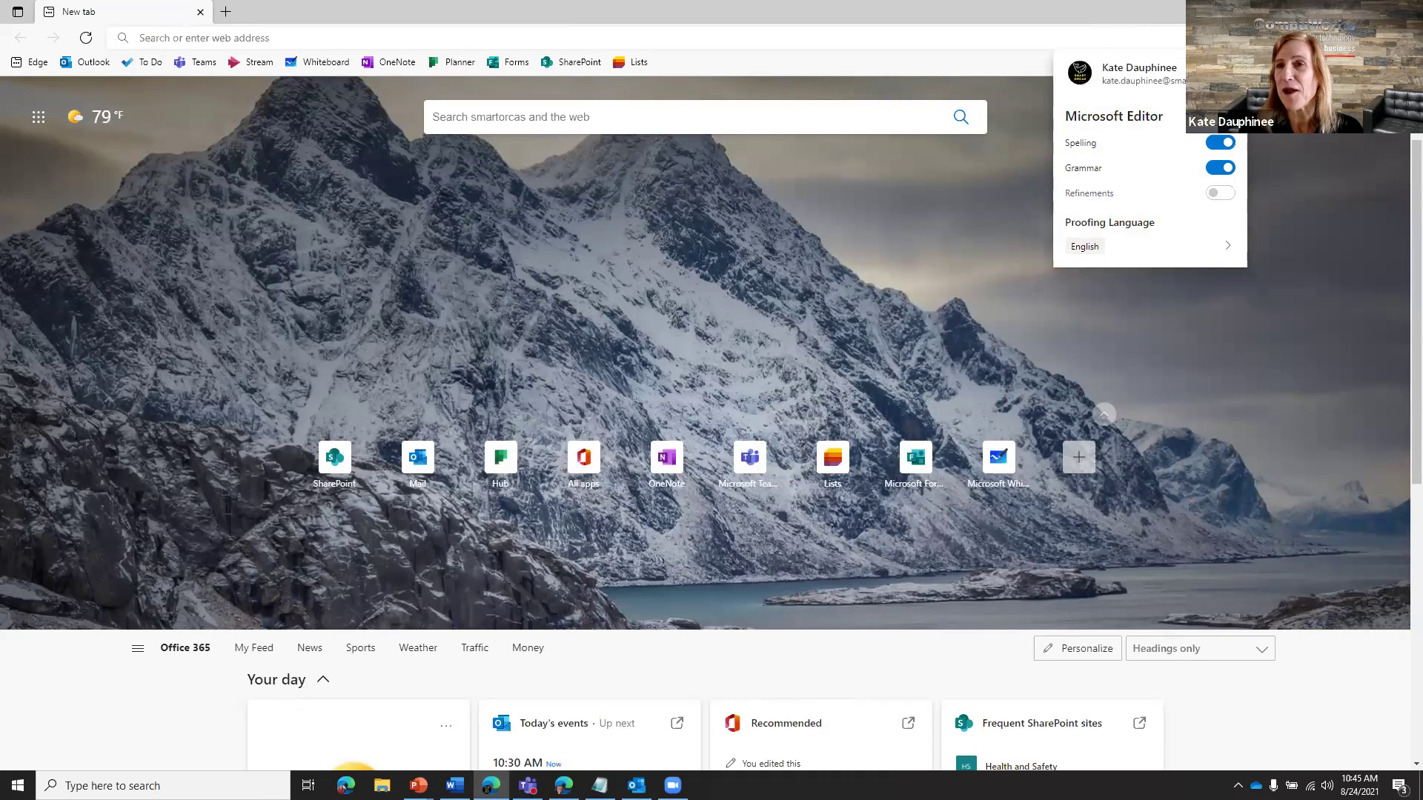
key("Escape")
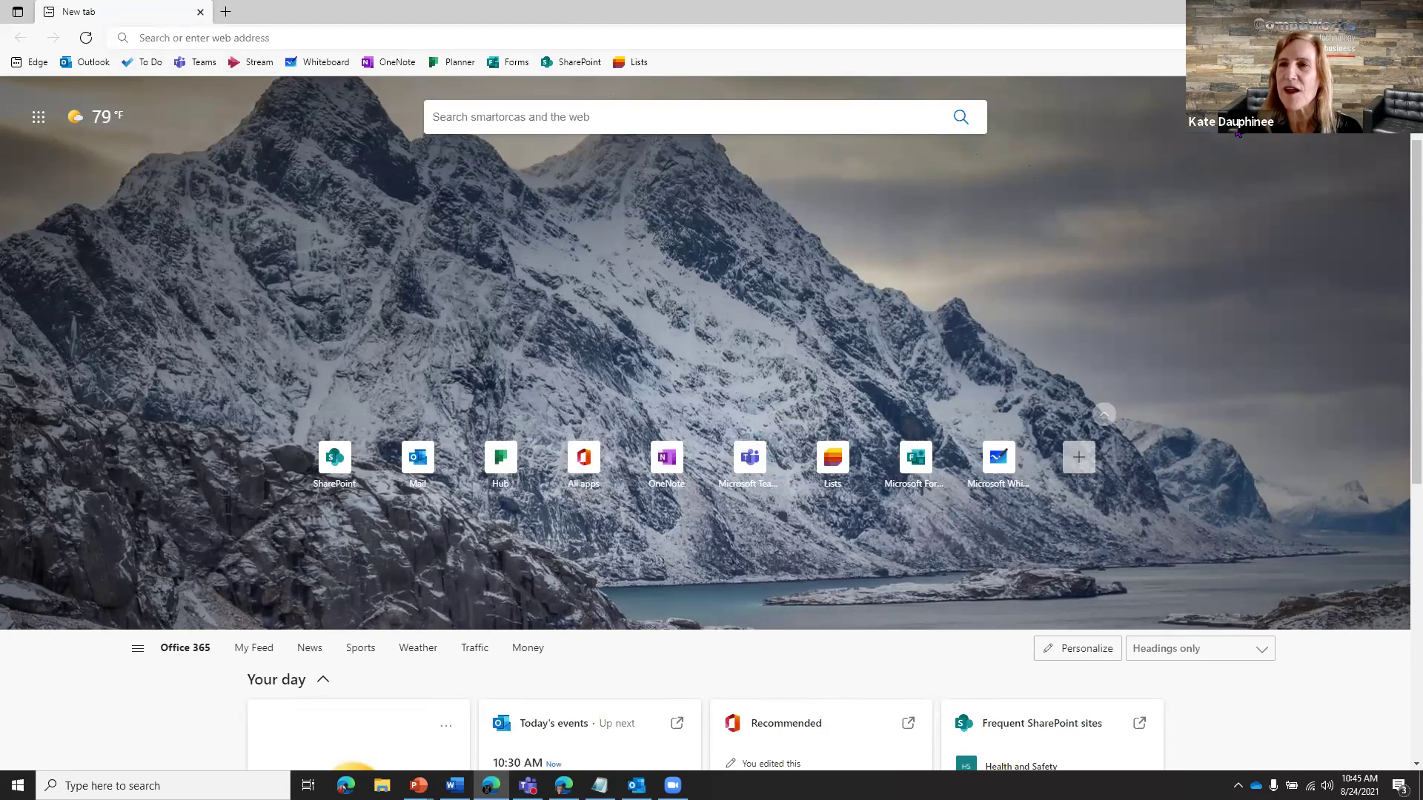
key("ctrl+shift+y")
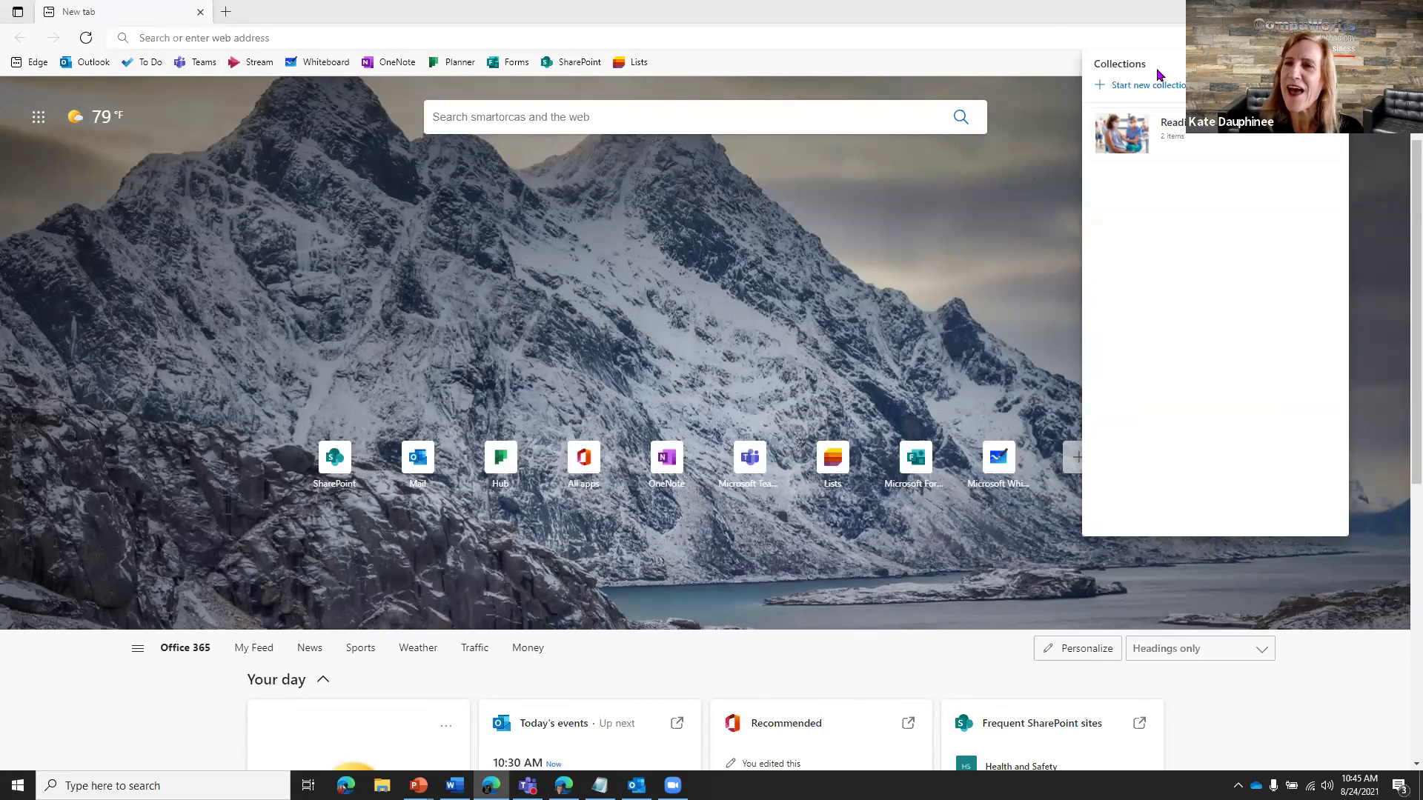
left_click(1161, 129)
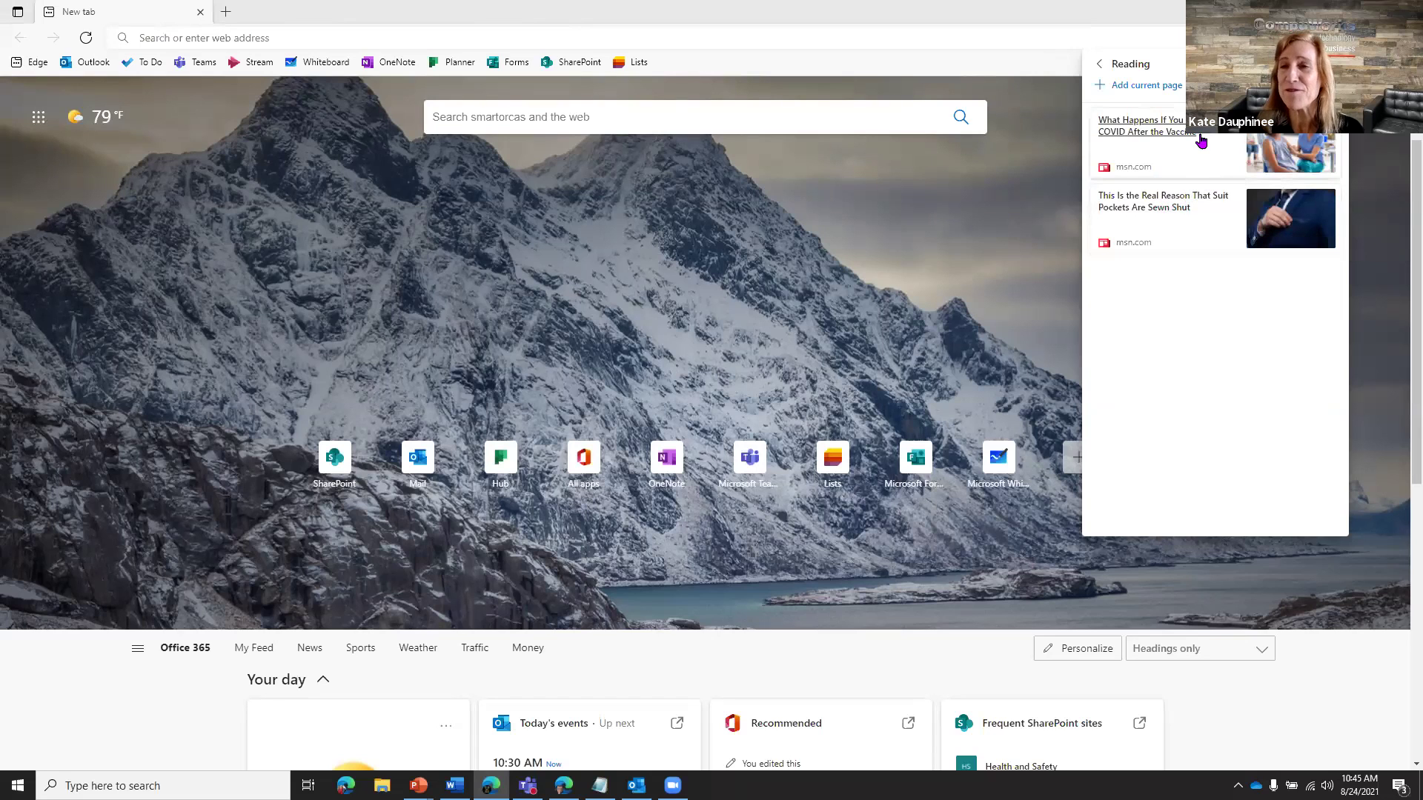
left_click(1136, 65)
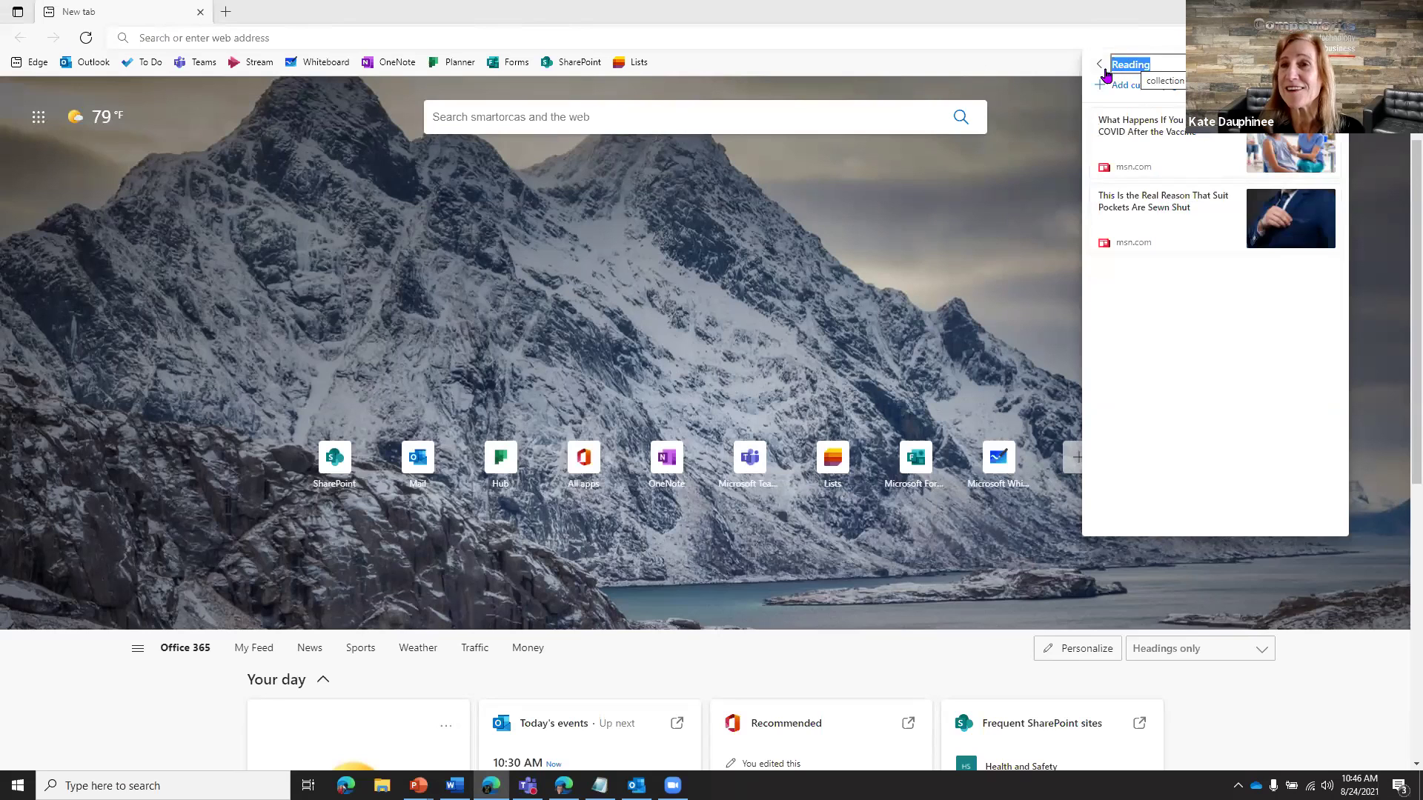
left_click(1102, 66)
left_click(1072, 83)
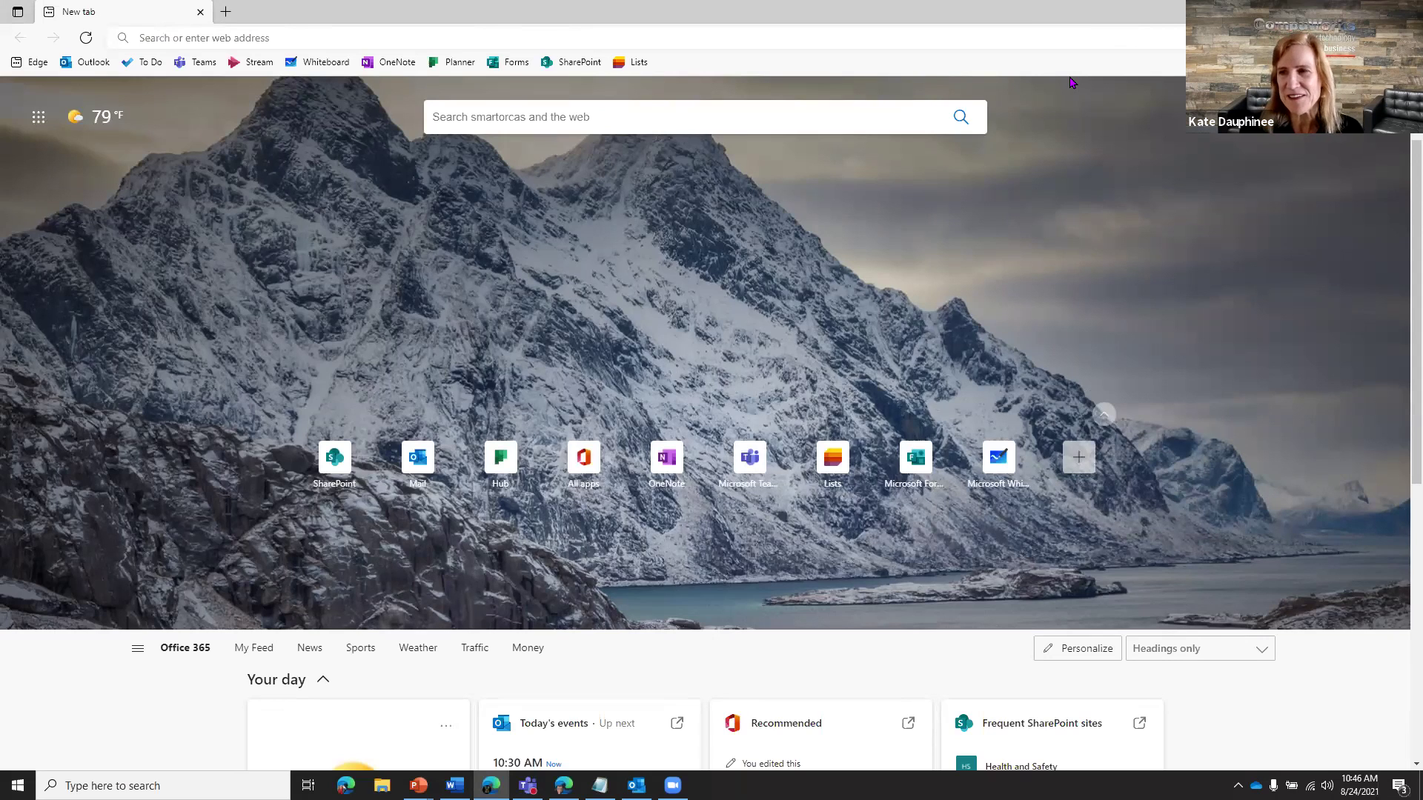
left_click(41, 120)
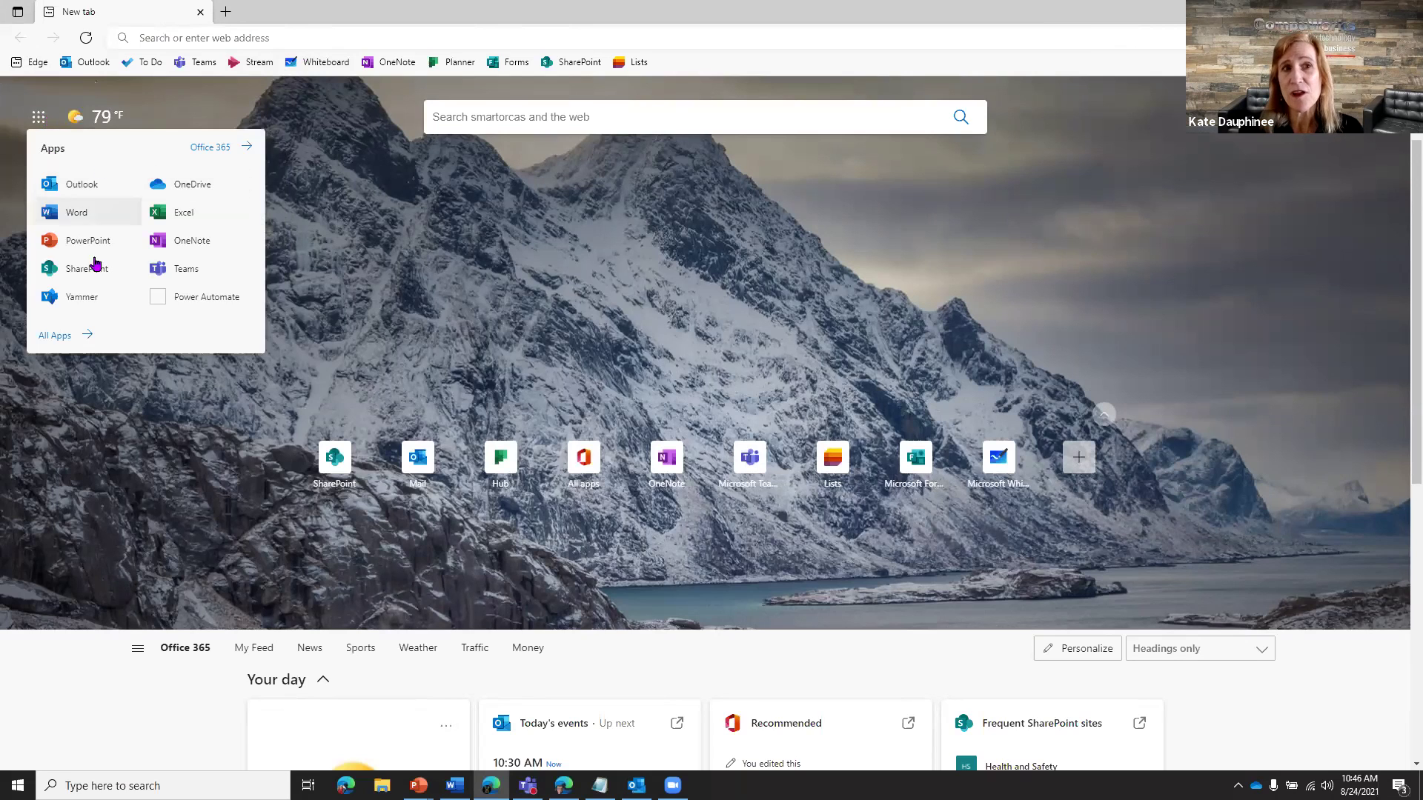
left_click(59, 339)
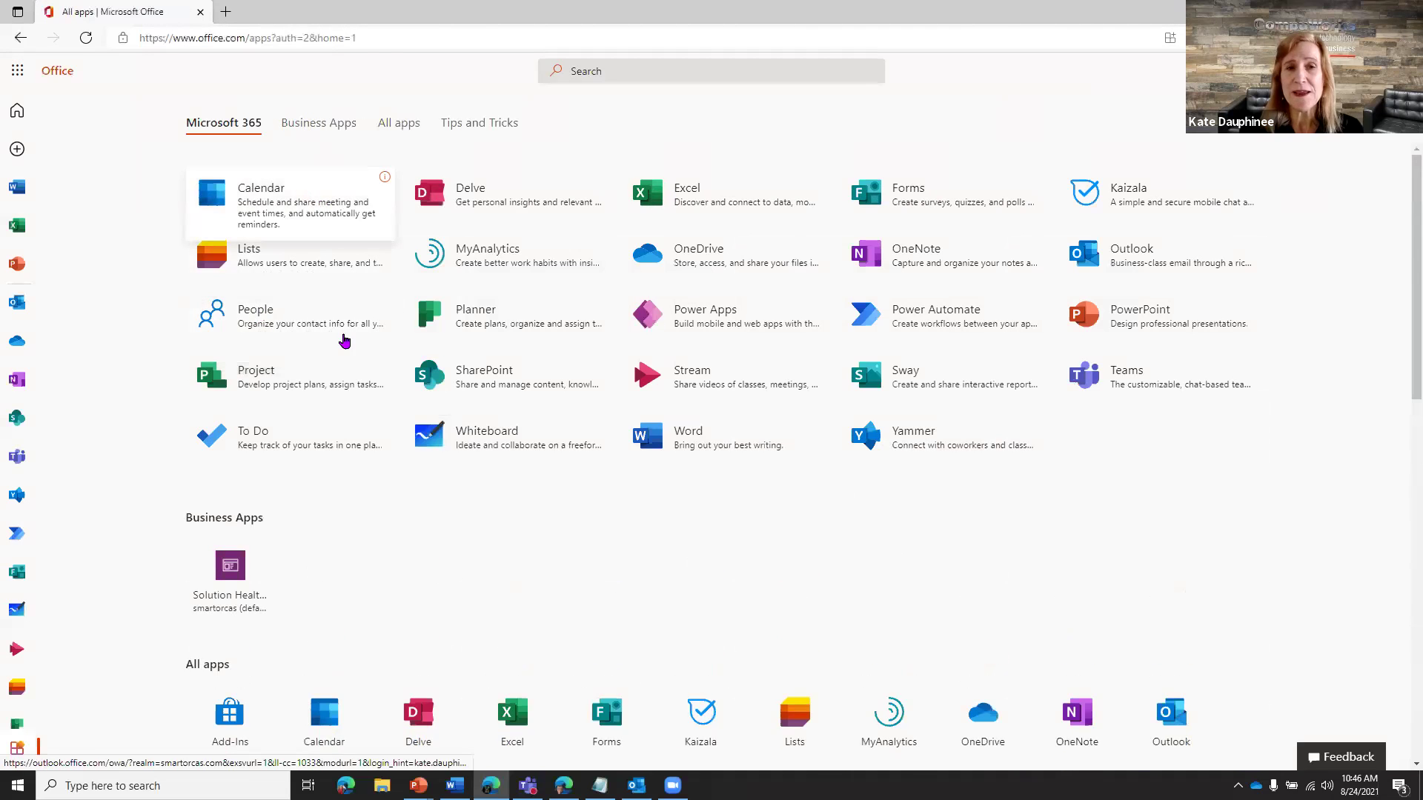
scroll(371, 327, "down", 10)
scroll(384, 325, "up", 12)
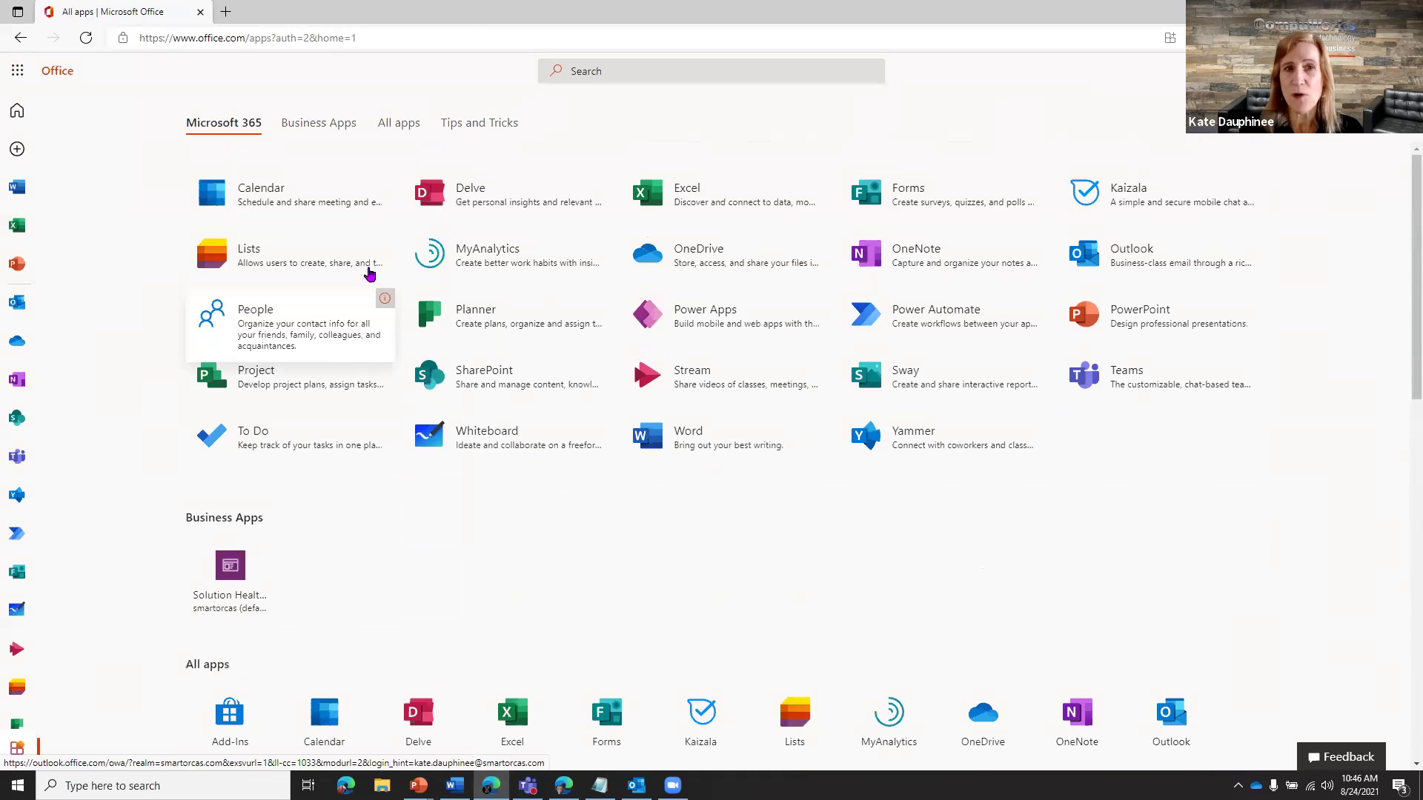
left_click(19, 38)
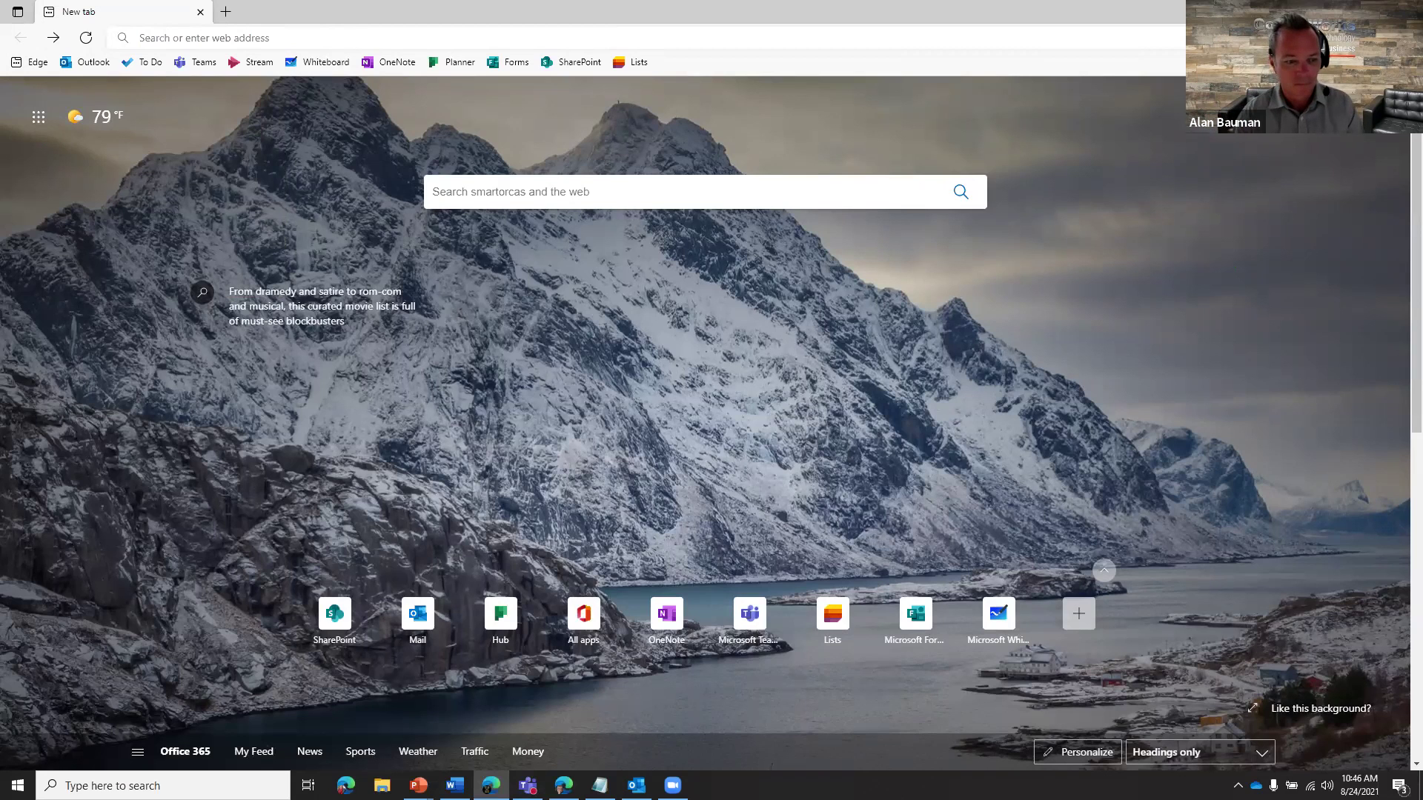
- Open Outlook mail from the favorites bar, then switch to To Do's My Day list
left_click(90, 57)
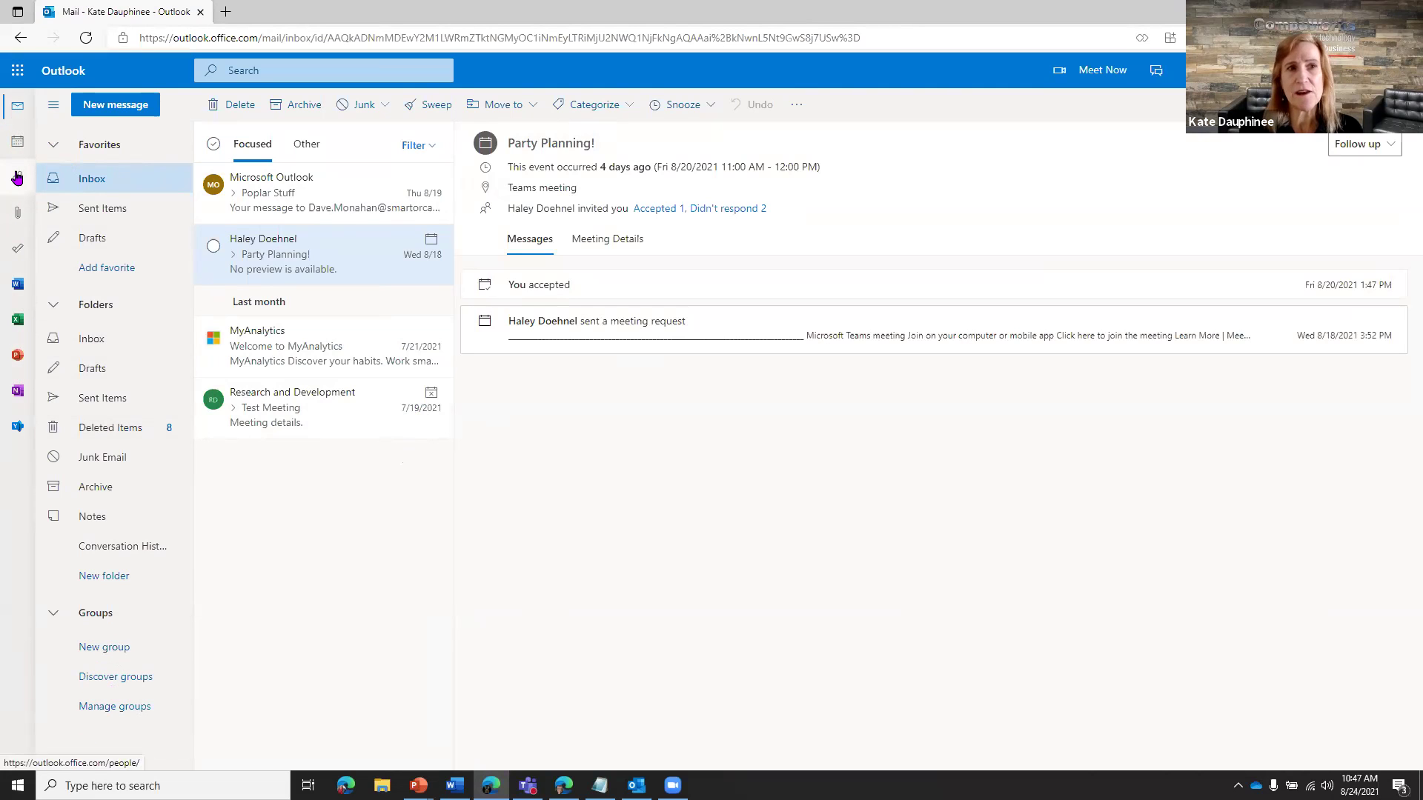
left_click(17, 254)
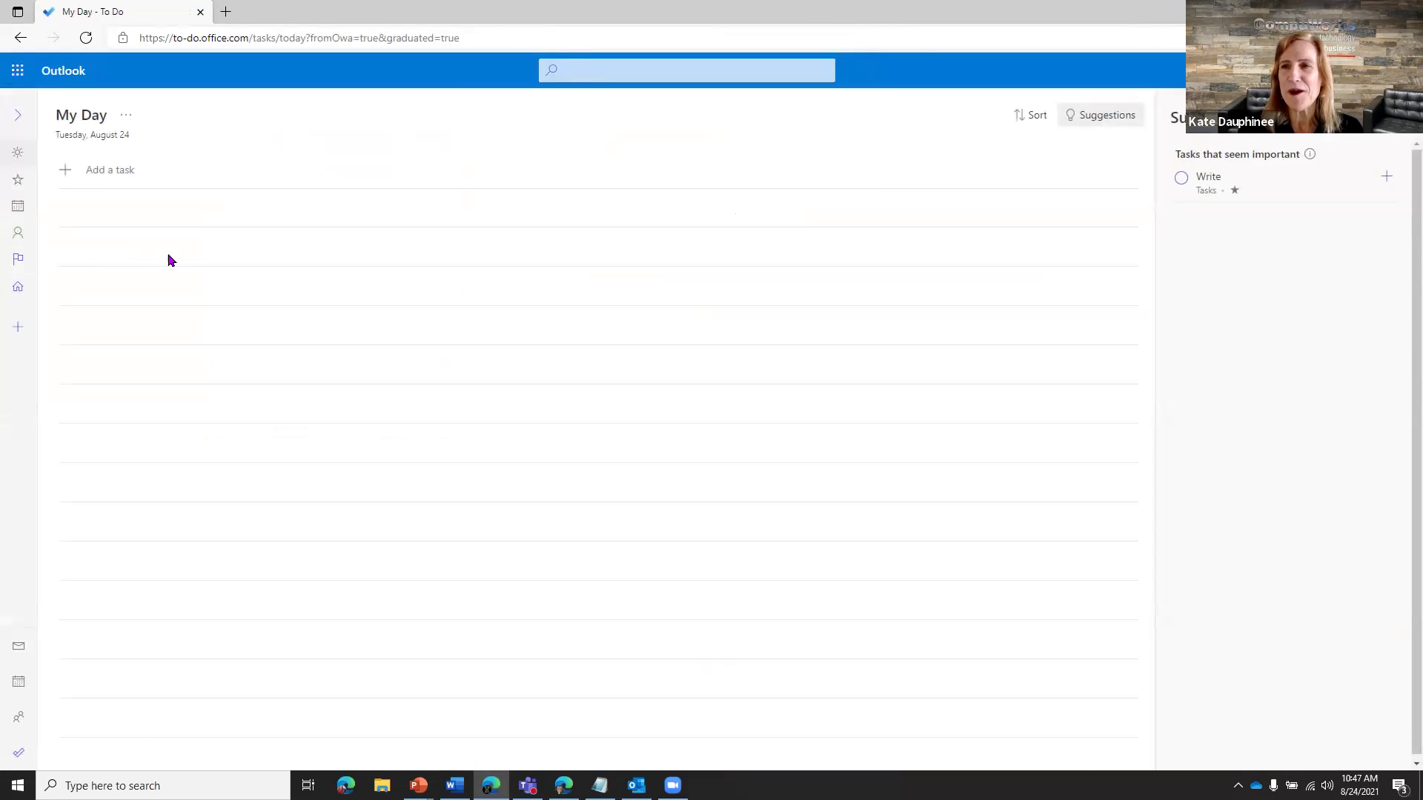
- Add a 'Write TPS Report' task to My Day
left_click(165, 175)
type("Wr")
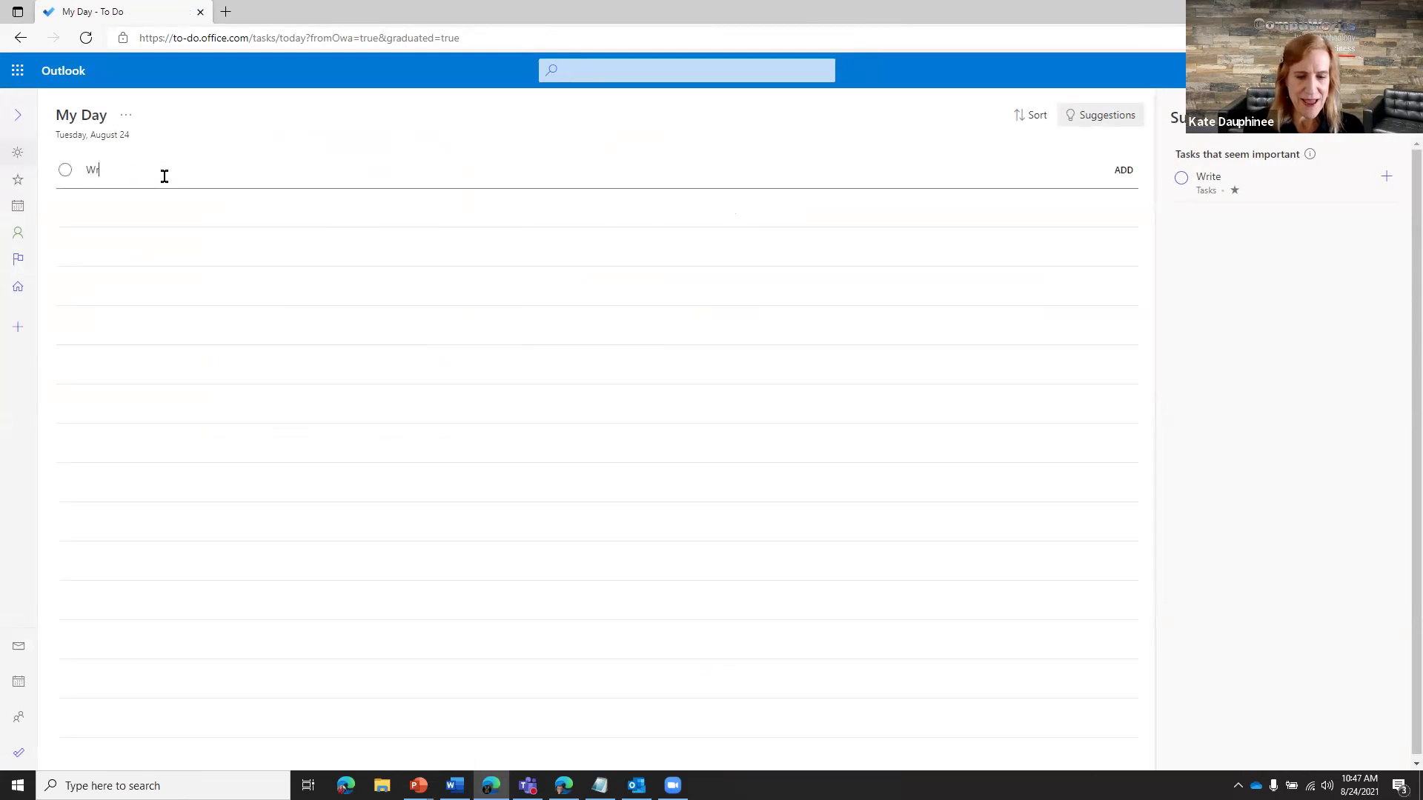
type("ite TPS Report")
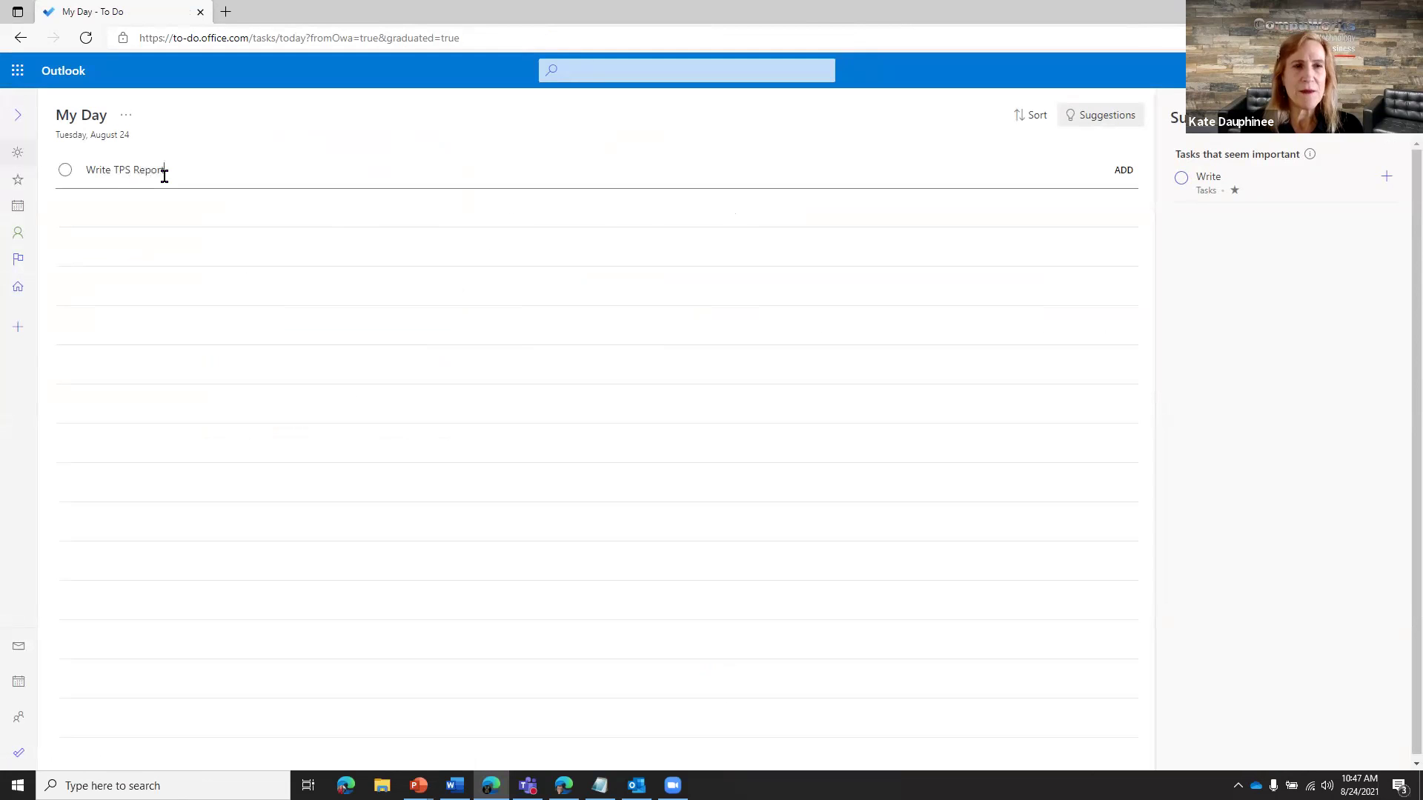
key("Return")
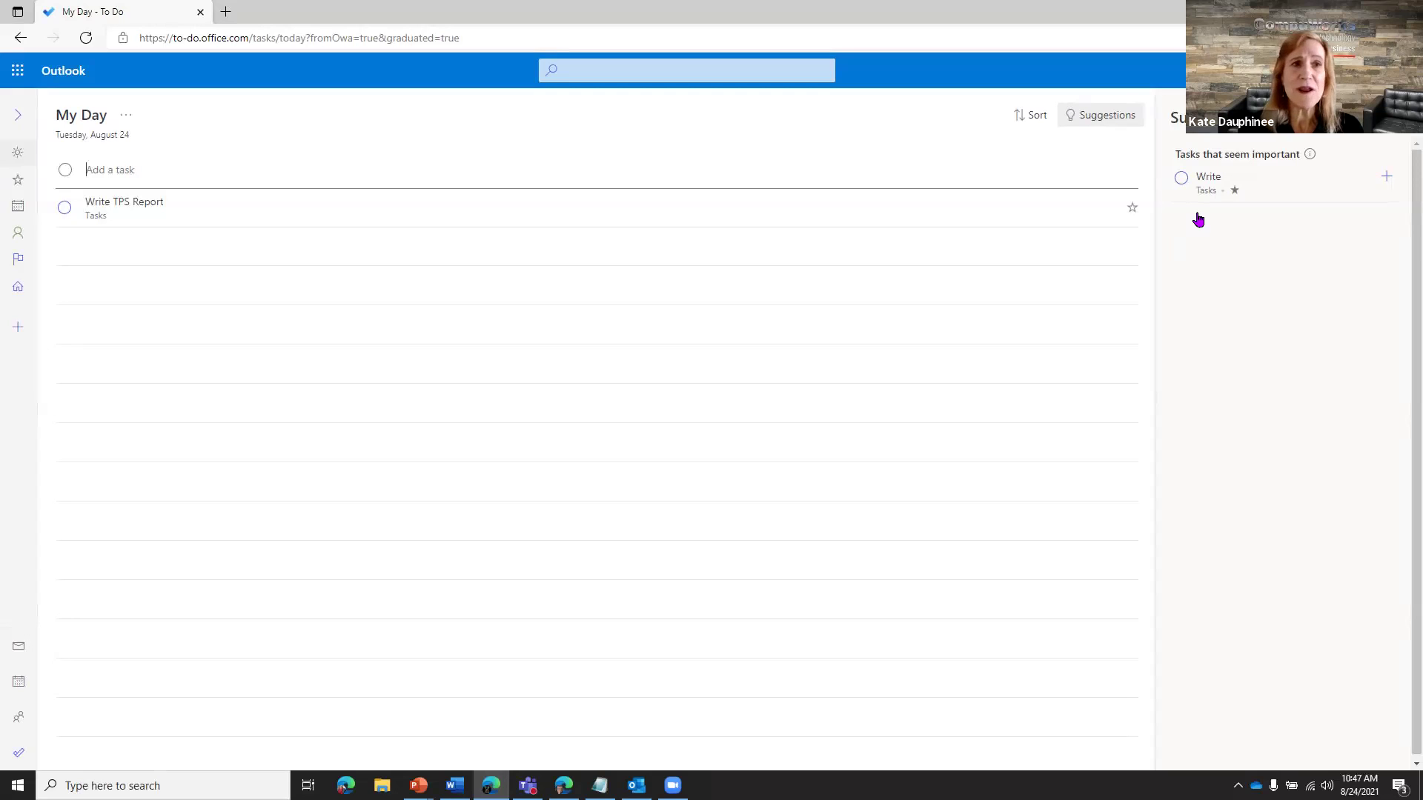
- Give the task two steps: getting a colleague's input, then submitting it
left_click(114, 214)
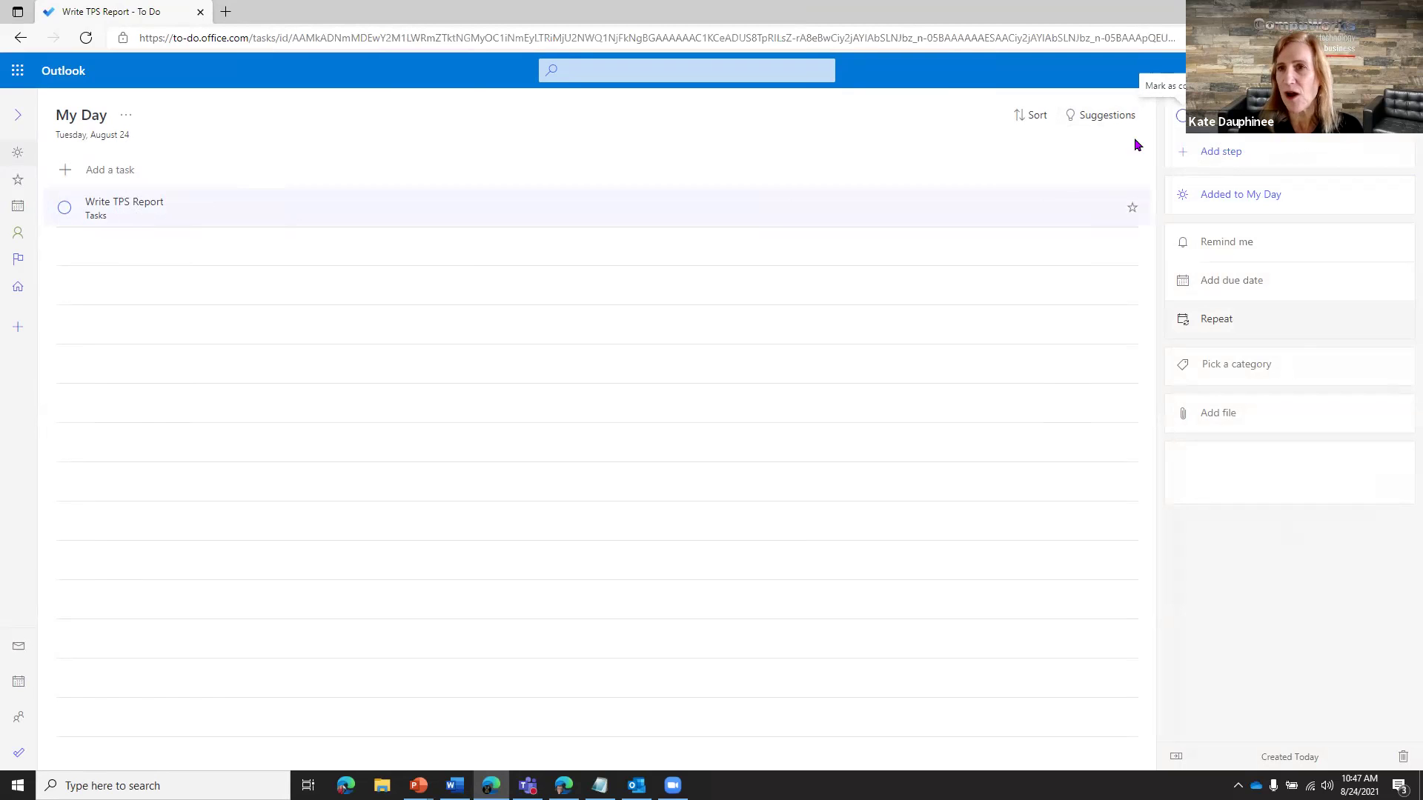
left_click(1205, 153)
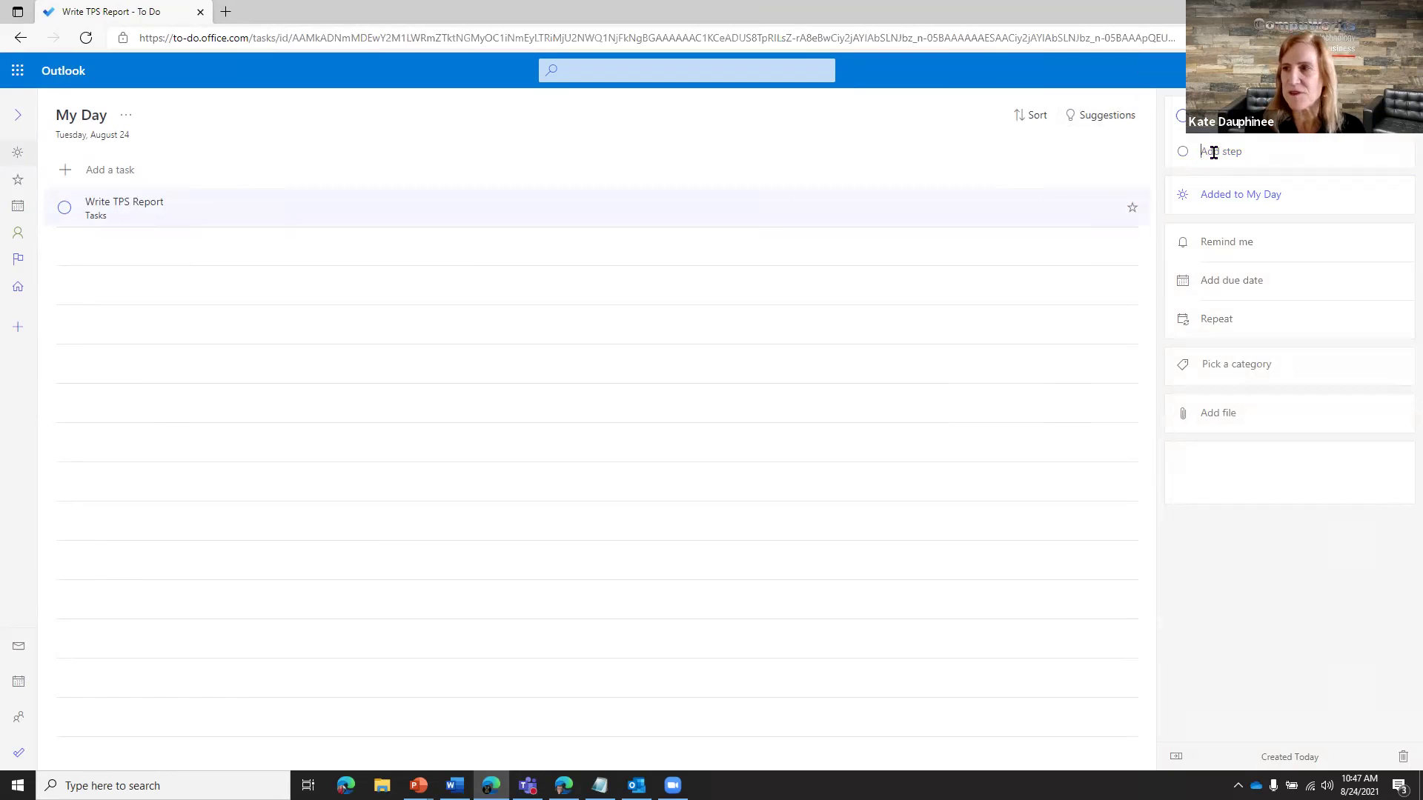
type("Get input from Michael.")
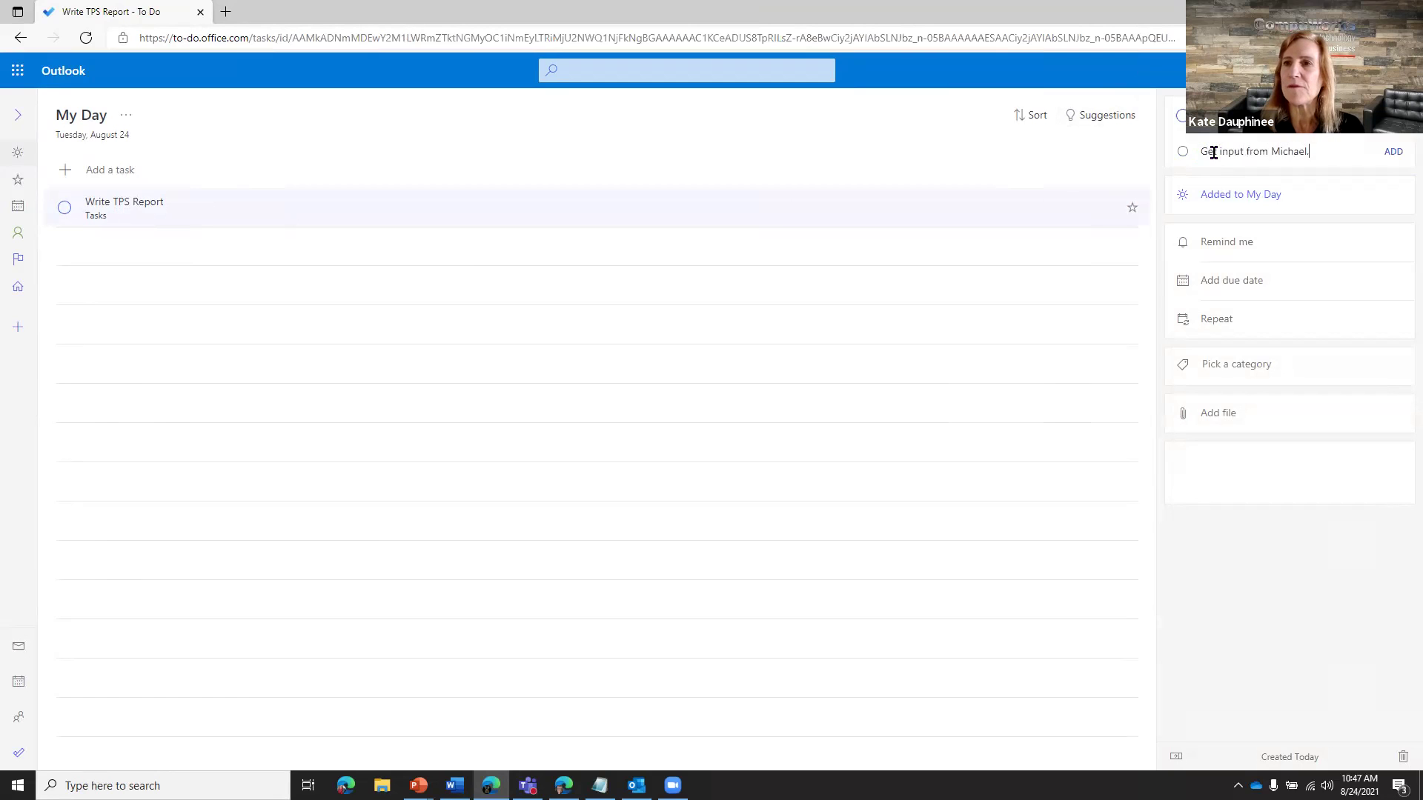
key("Return")
type("Submit to Bill")
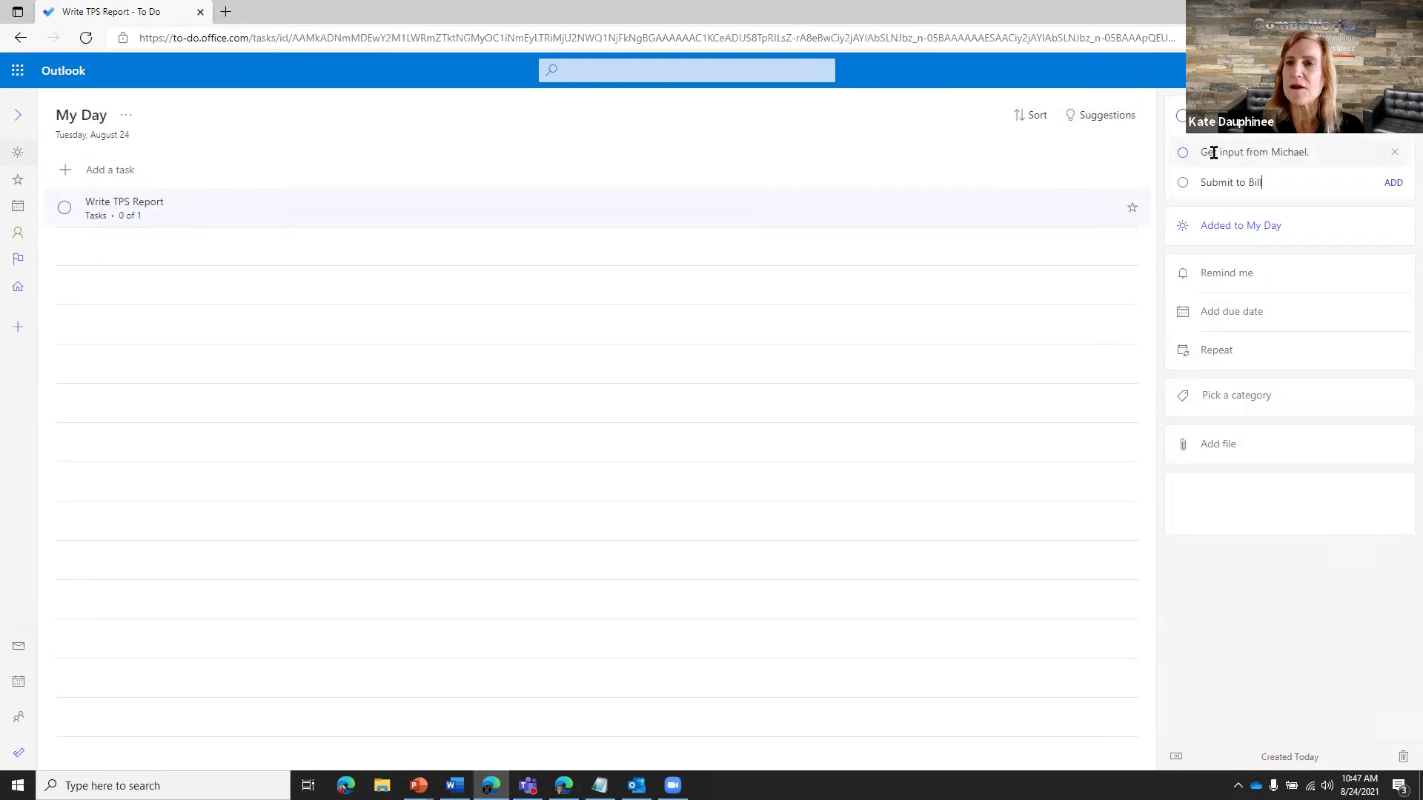
key("Return")
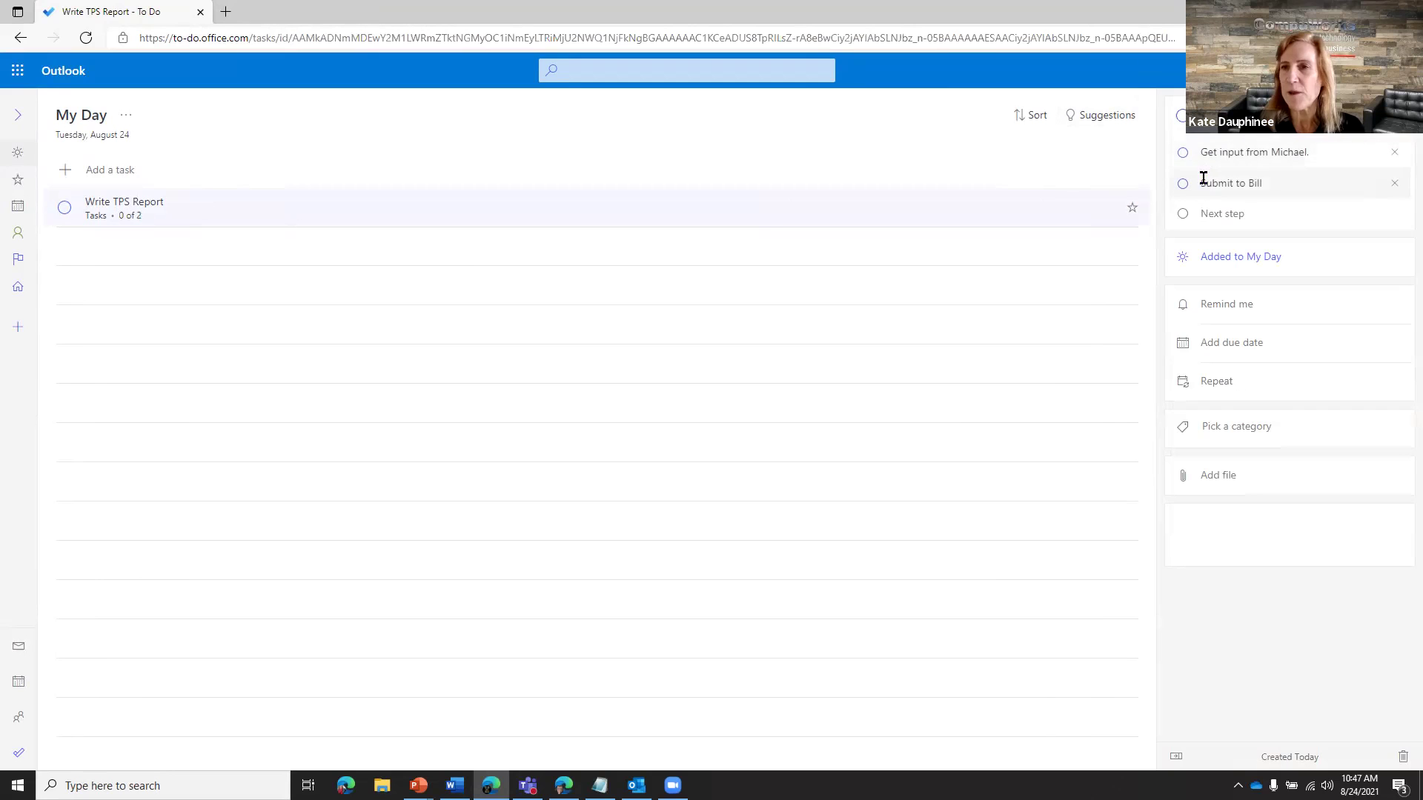
- Star Write TPS Report as important, due next week (Mon, Aug 30), with a reminder tomorrow 9:00 AM
left_click(1132, 209)
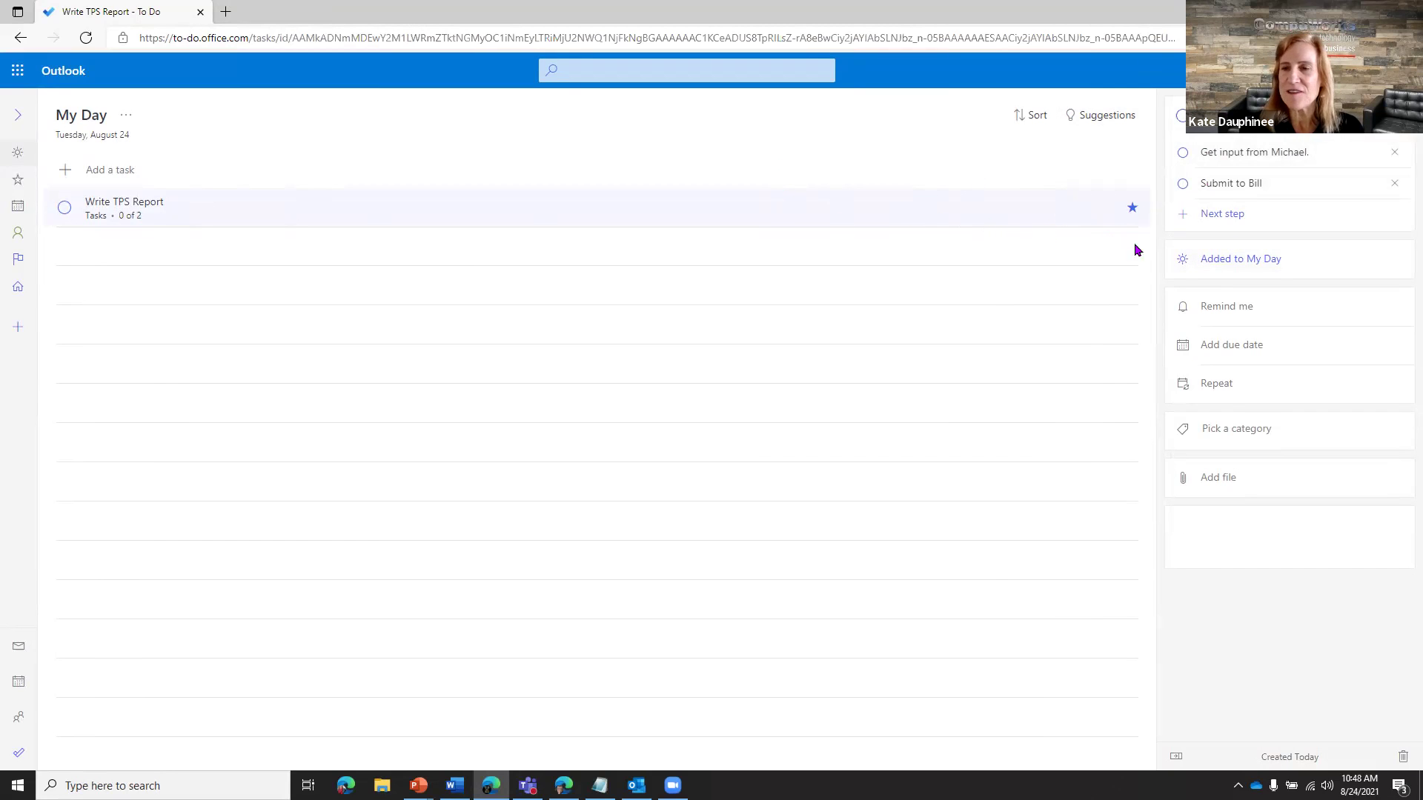
left_click(1220, 351)
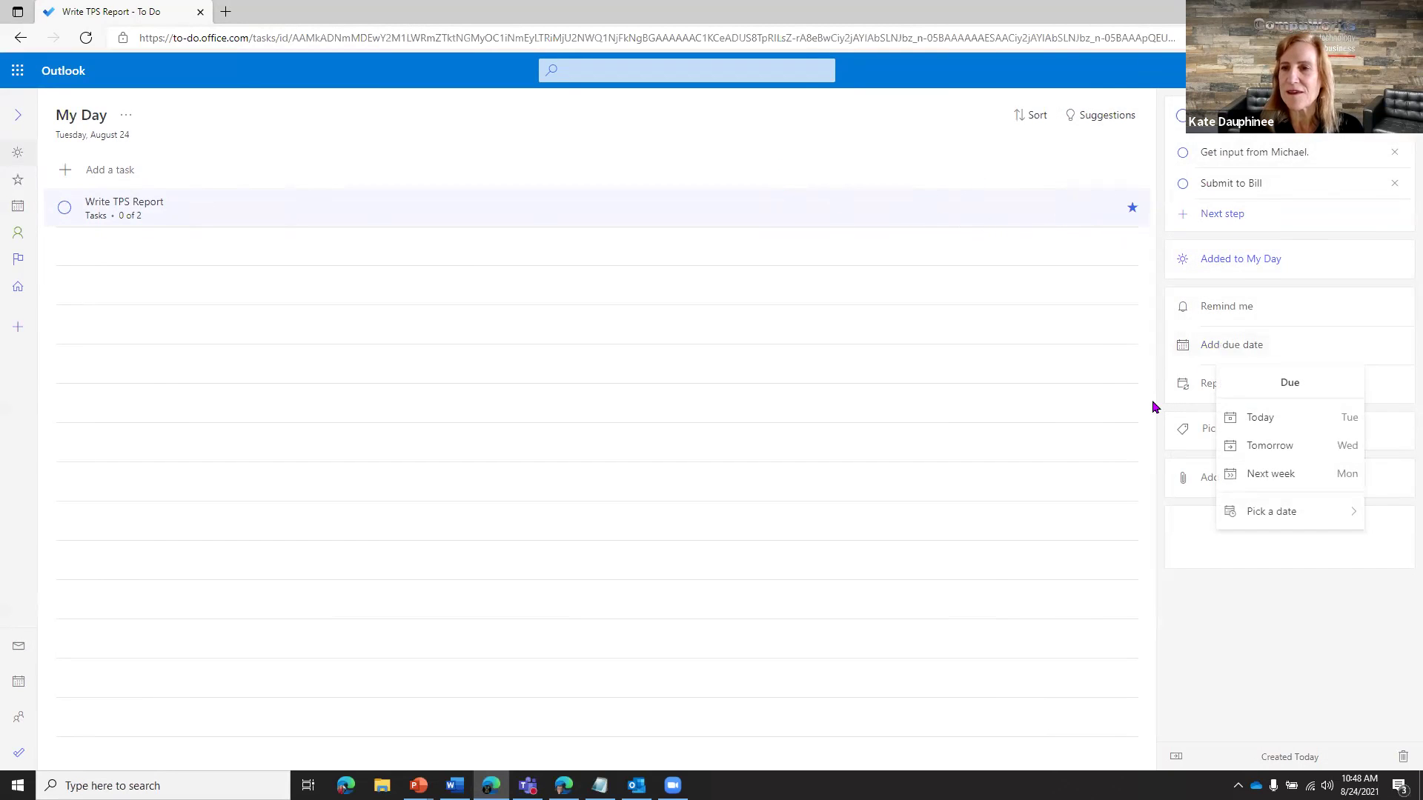
left_click(1284, 480)
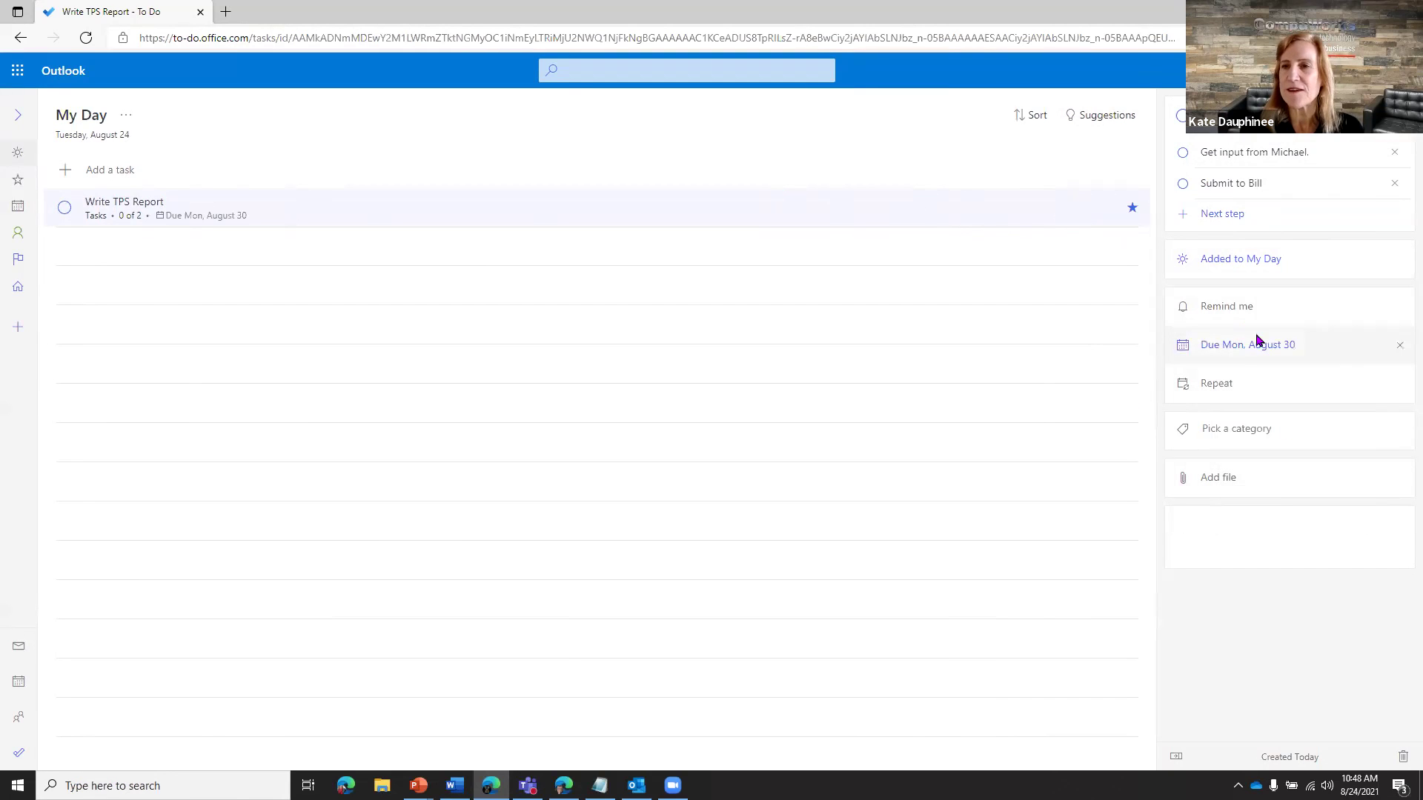
left_click(1236, 313)
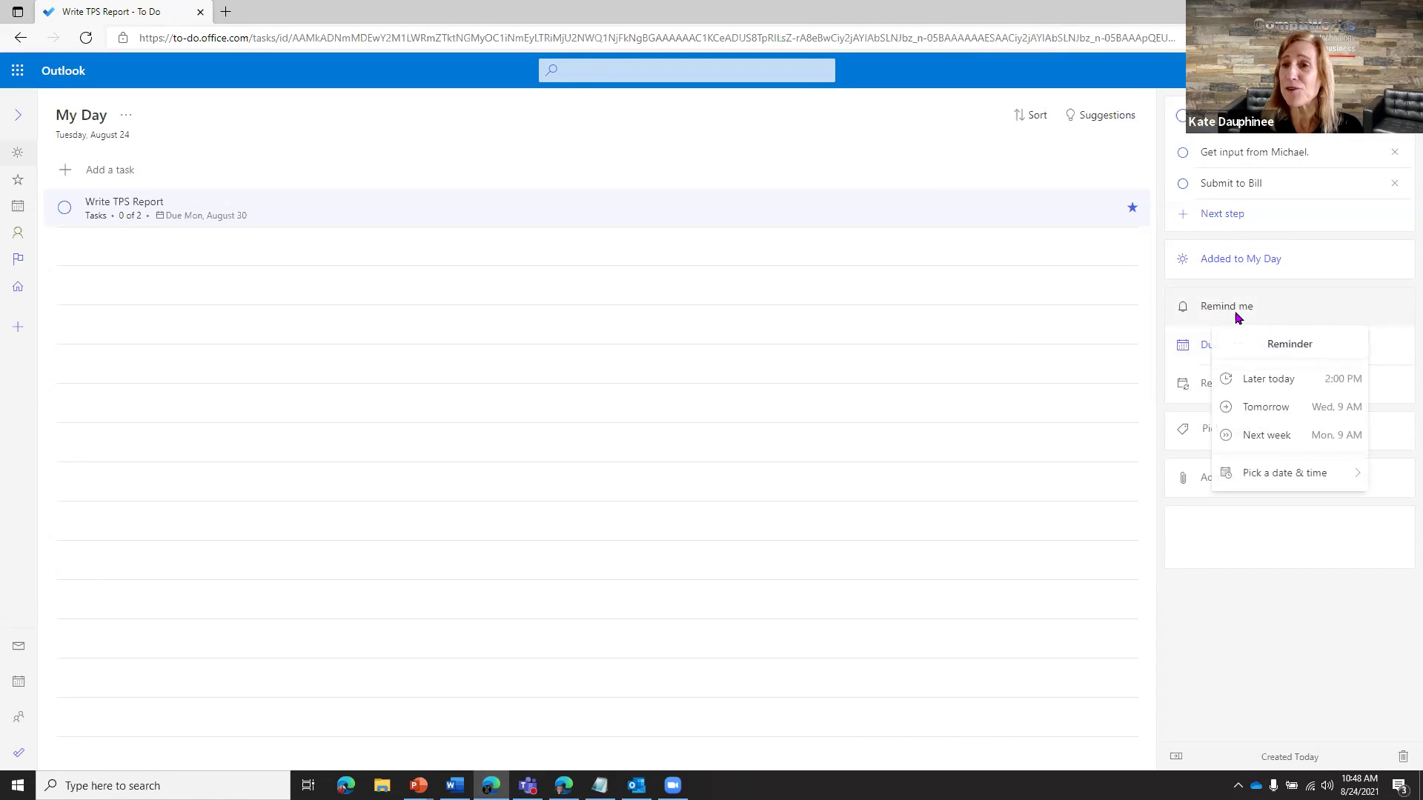
left_click(1267, 407)
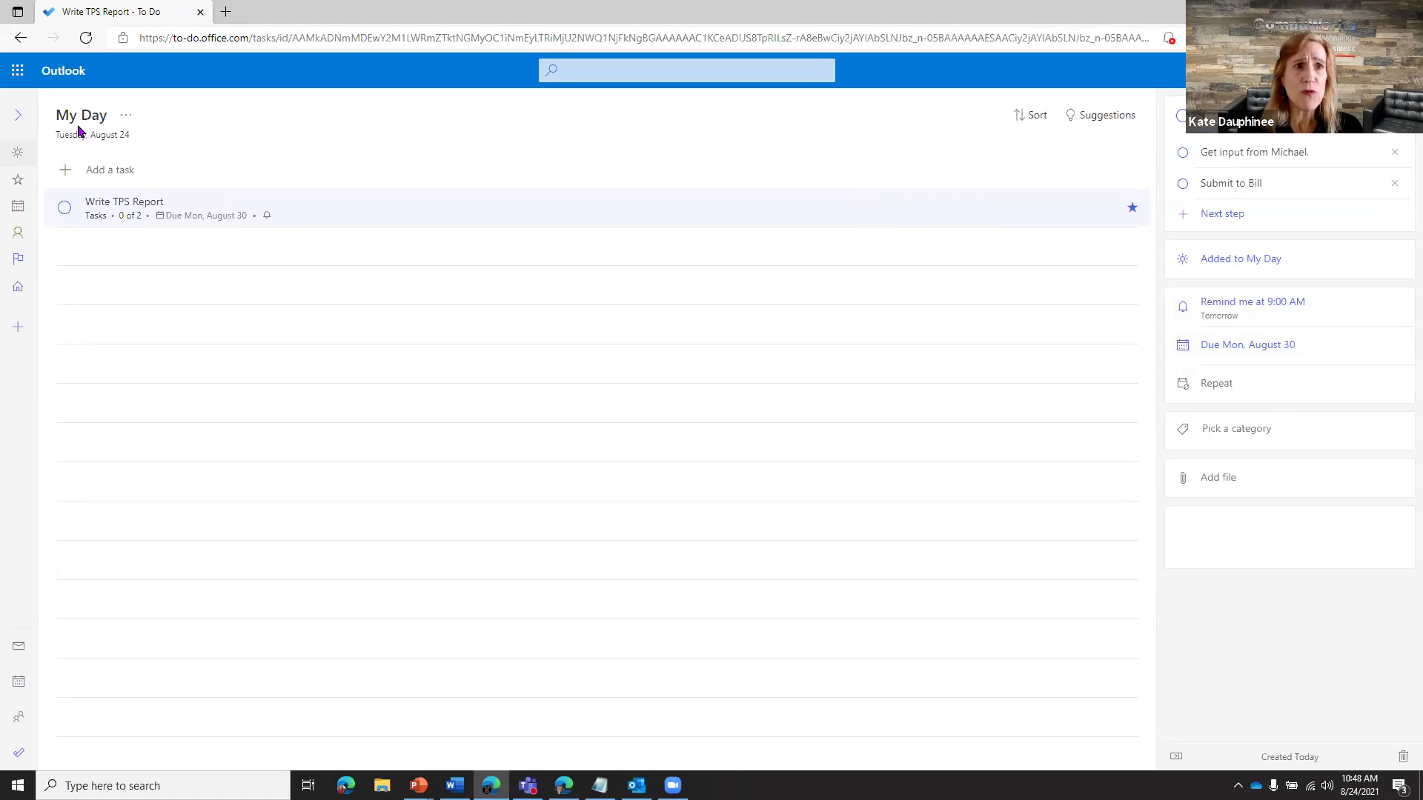
left_click(17, 115)
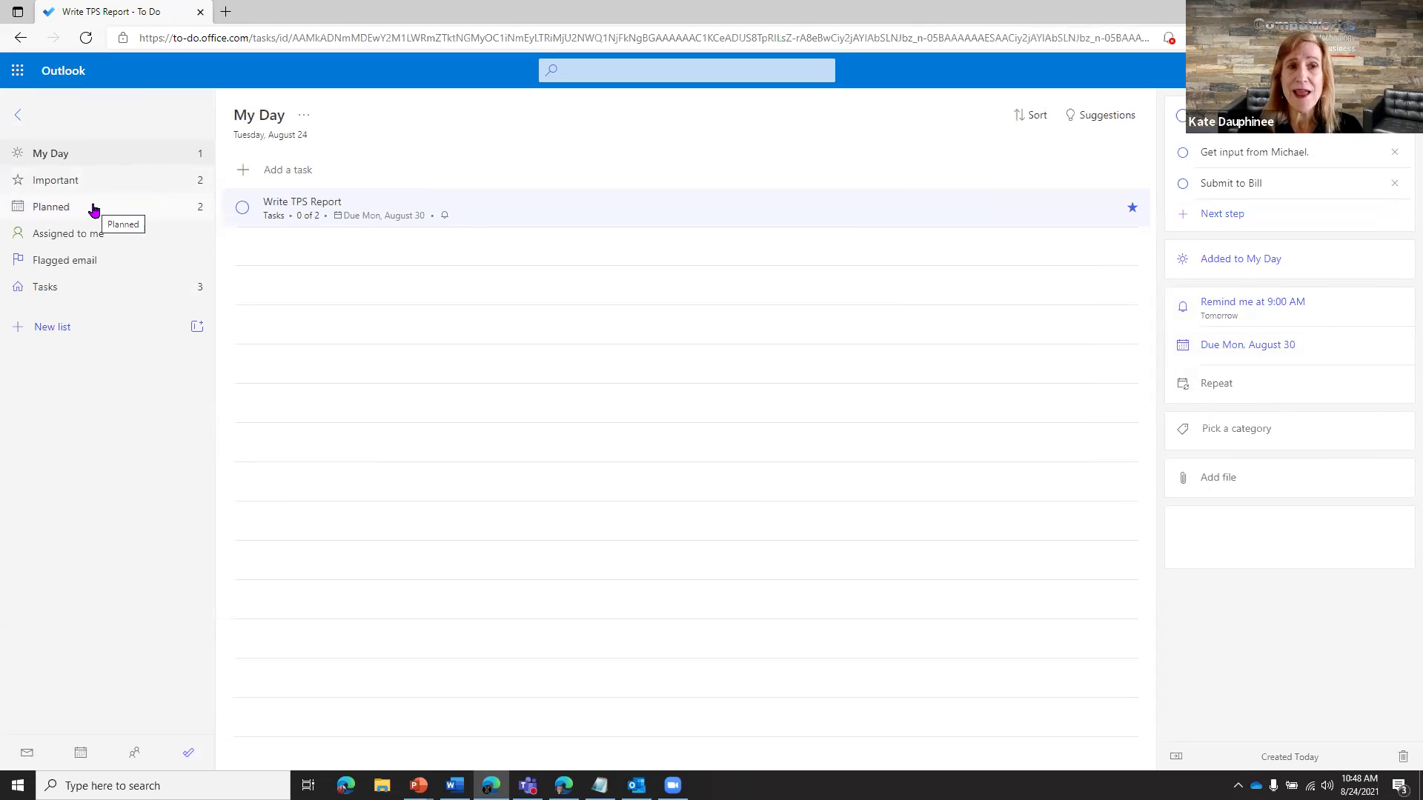
left_click(95, 237)
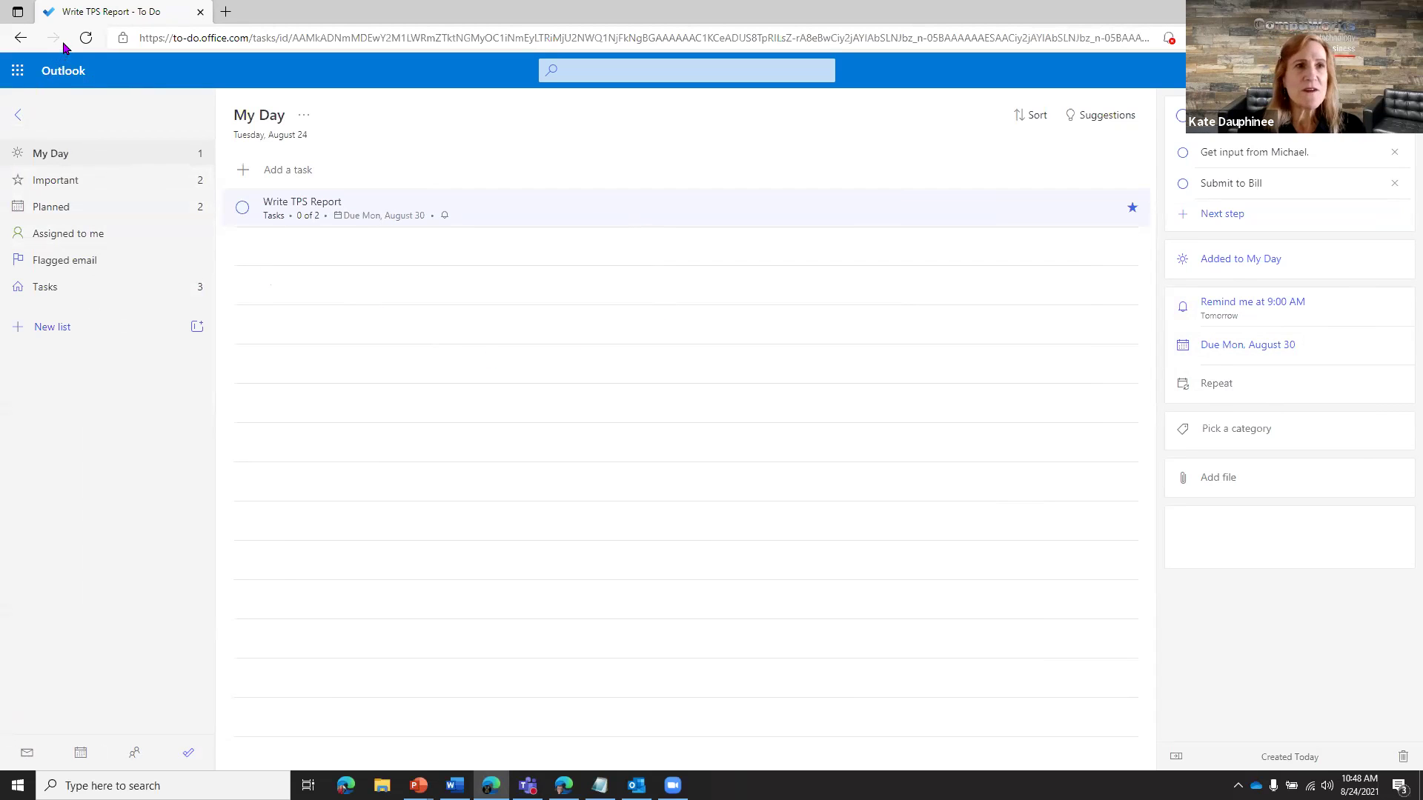
- Open Outlook mail in a new tab and show the Tasks pane beside the inbox
left_click(225, 11)
left_click(90, 62)
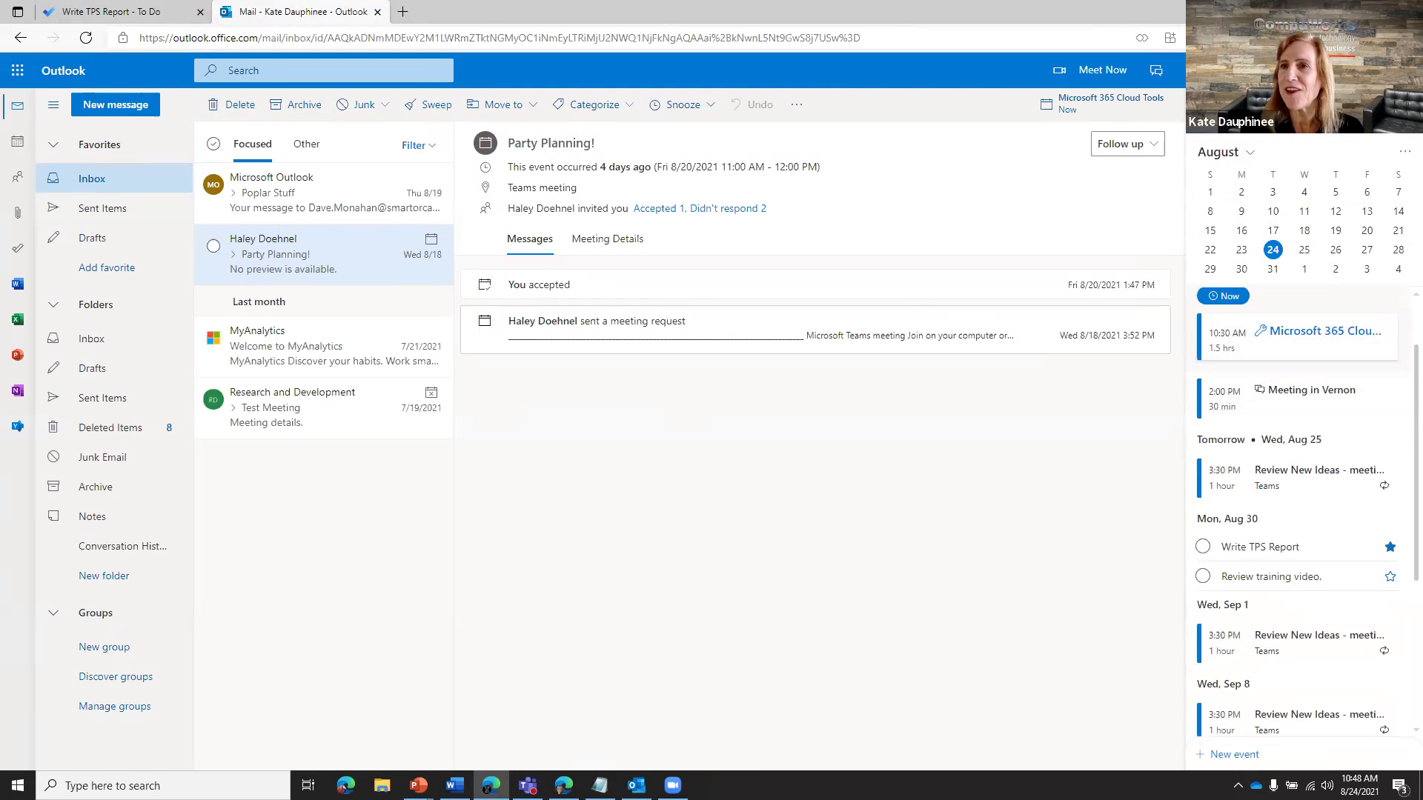
left_click(1276, 88)
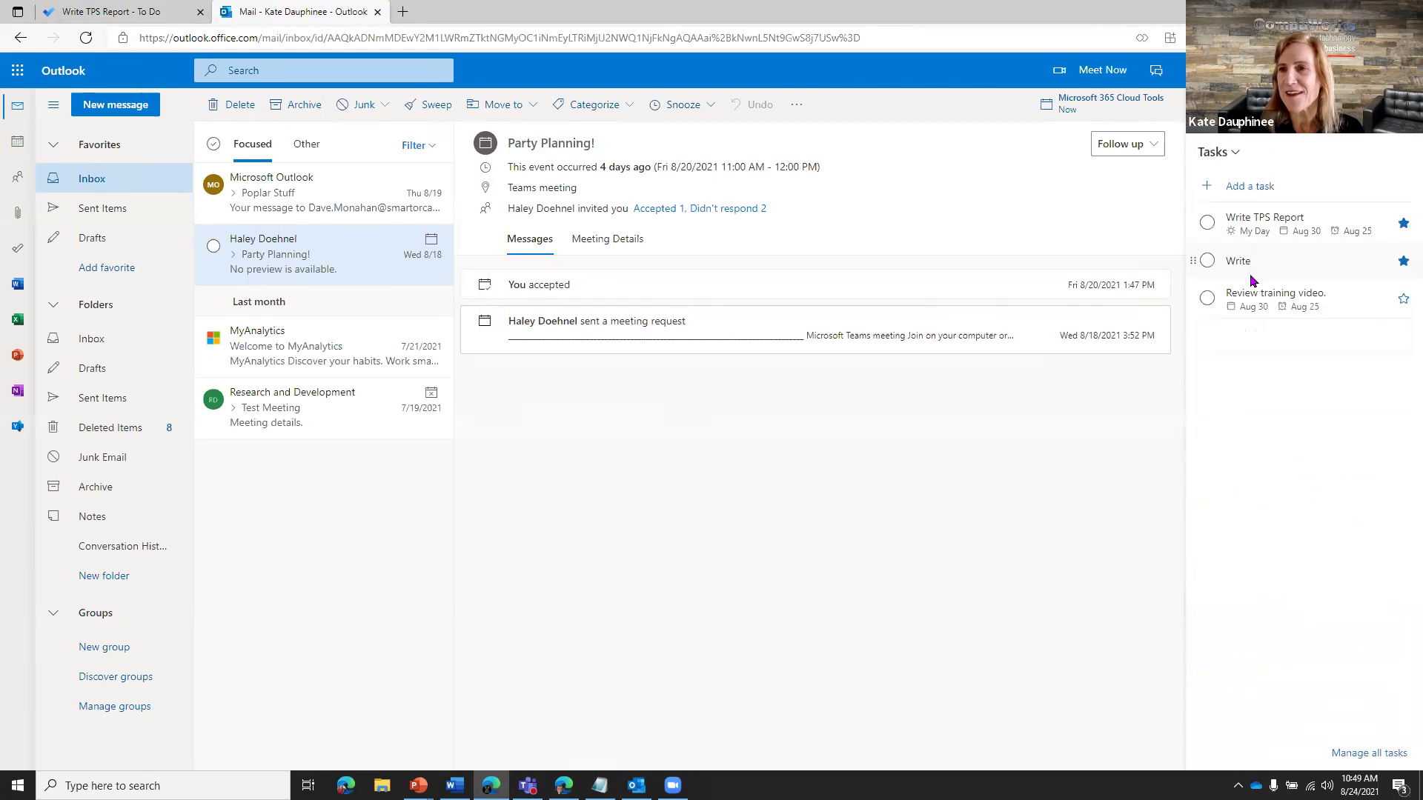
left_click(1260, 226)
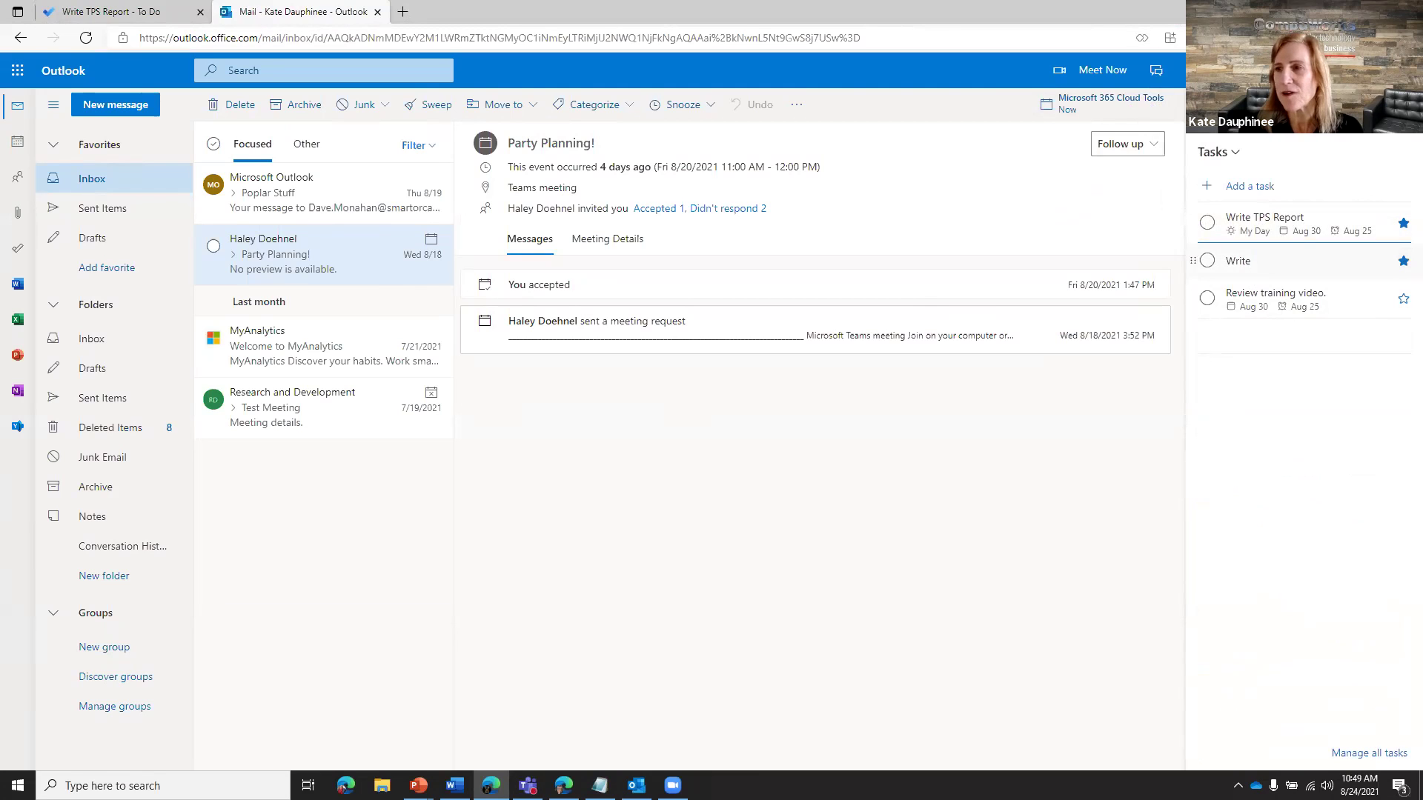
- Open Microsoft Teams in a third tab and check the smartorcas team's options without changes
left_click(400, 13)
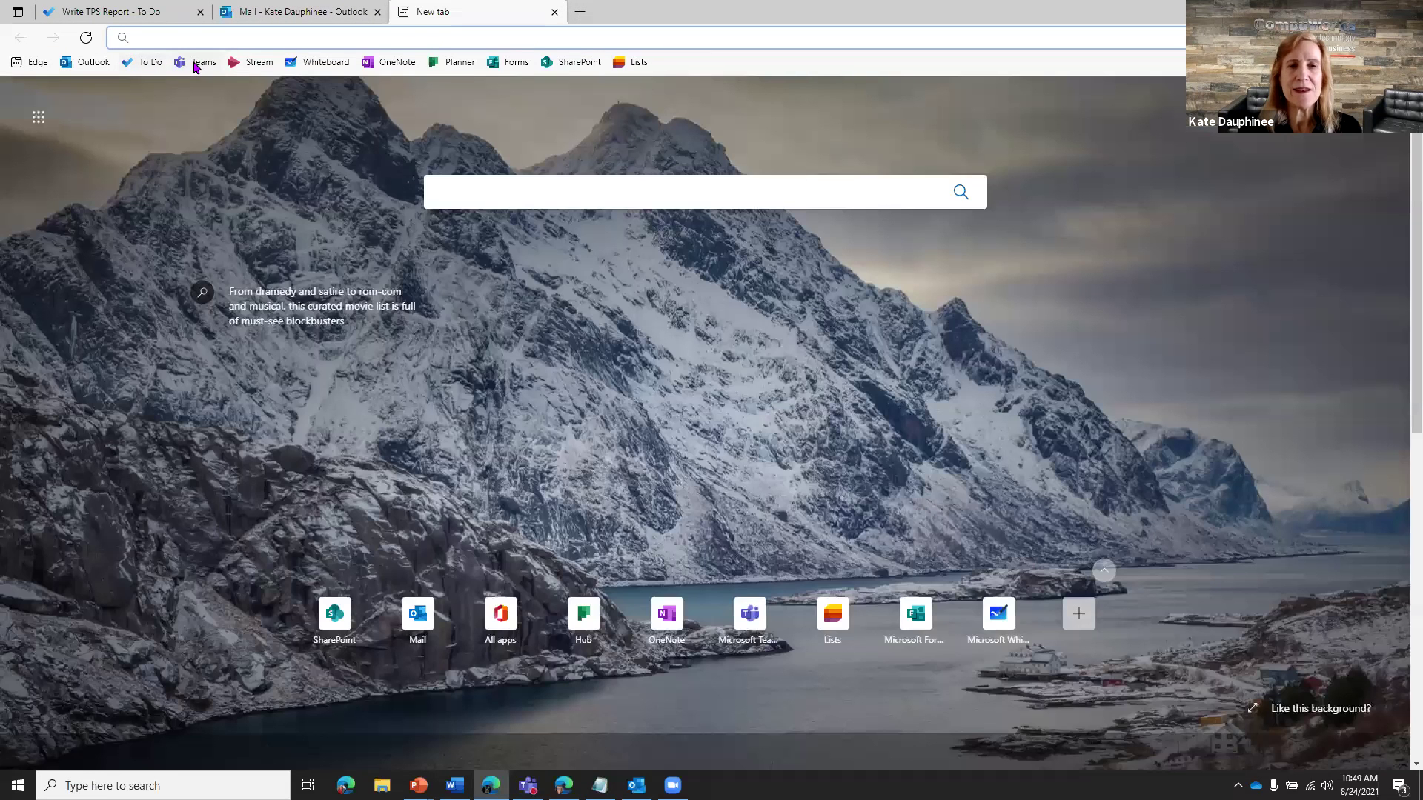
left_click(197, 66)
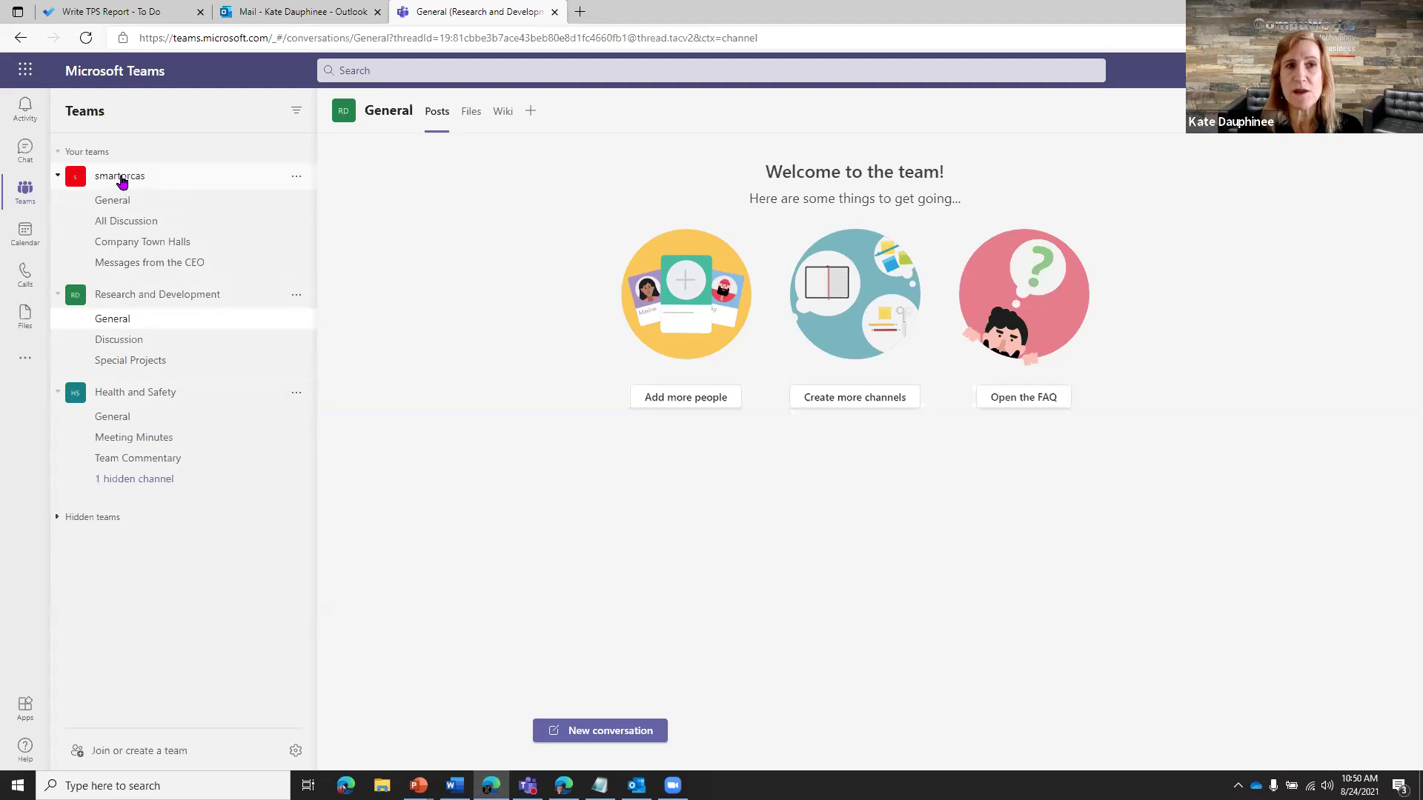
left_click(294, 178)
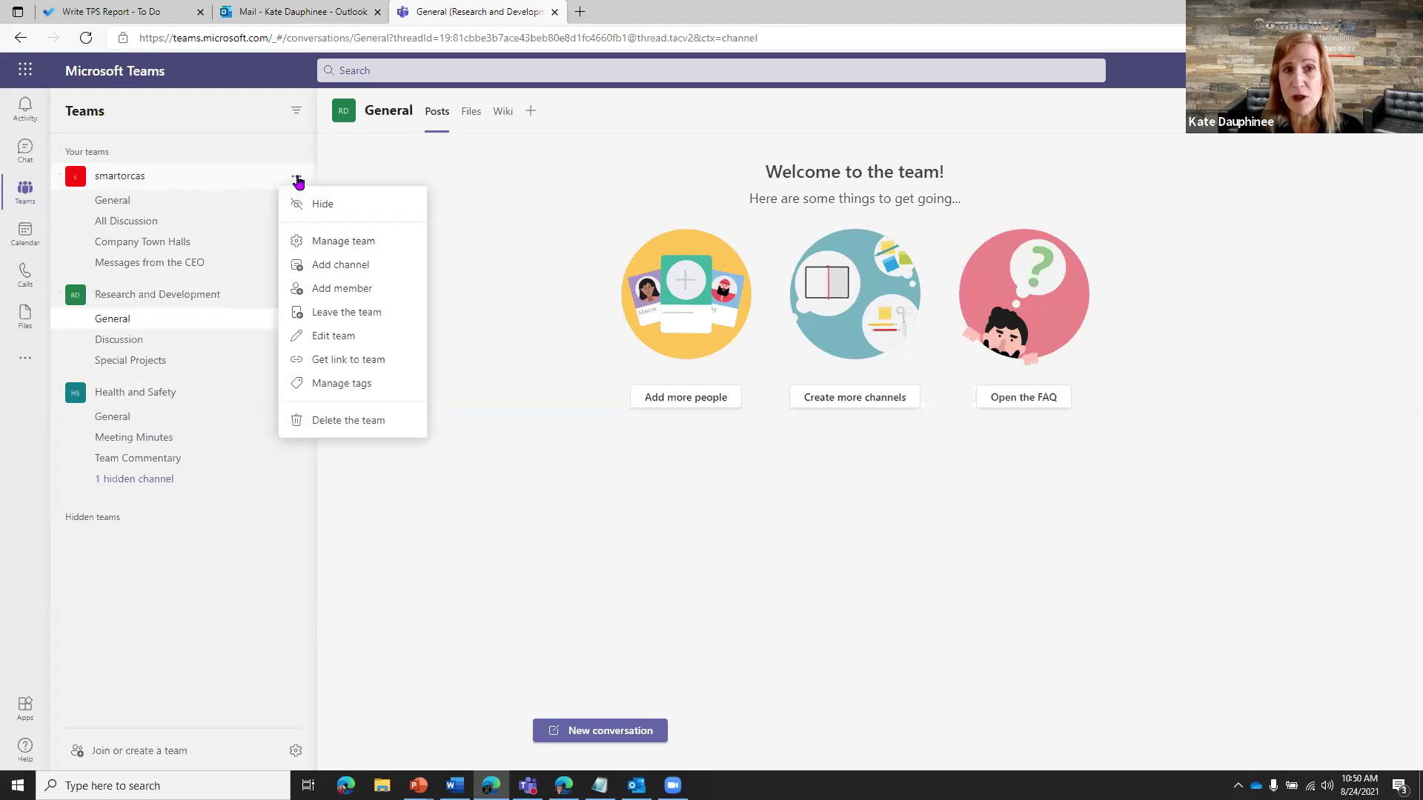
left_click(296, 177)
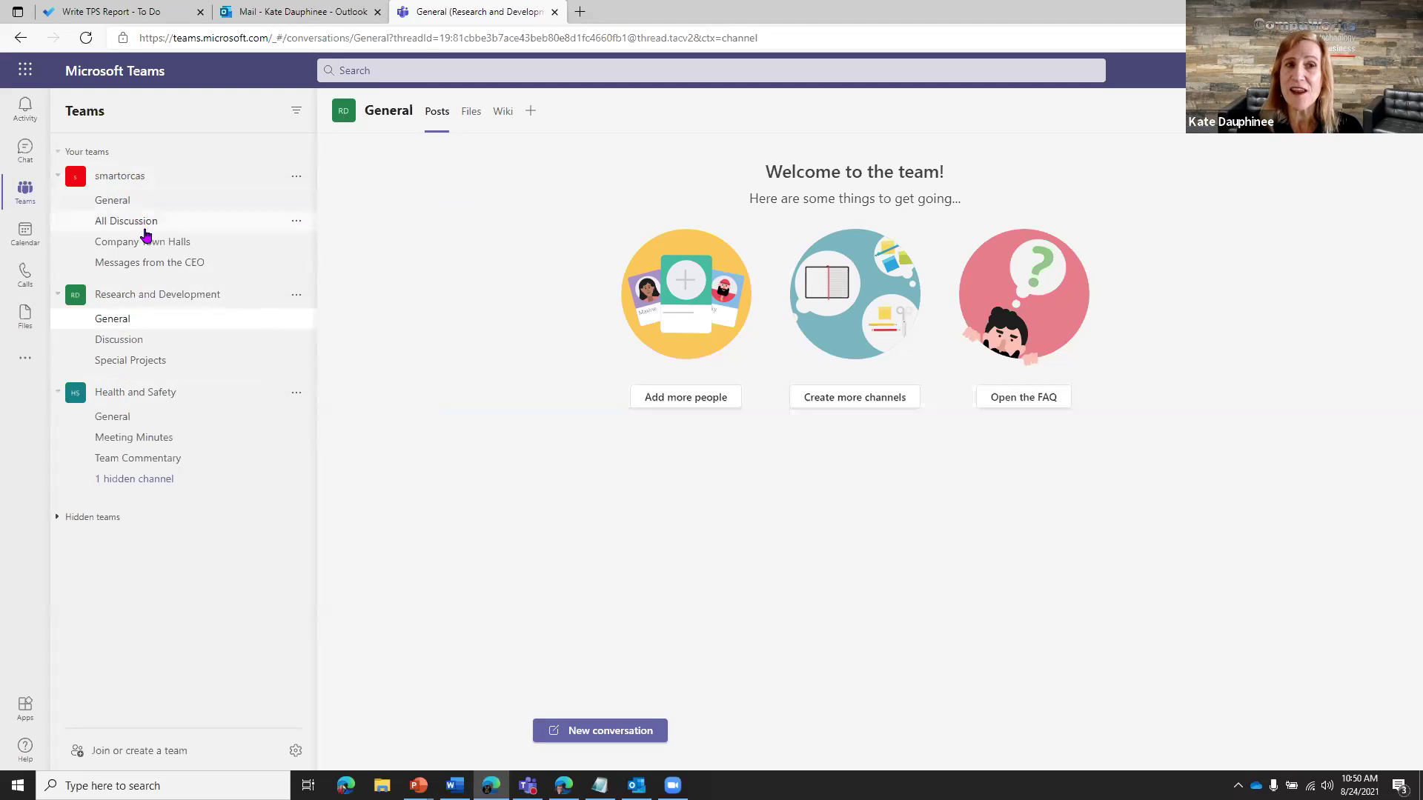
- Open the Health and Safety Meeting Minutes channel, then get back to Teams in Edge
left_click(135, 439)
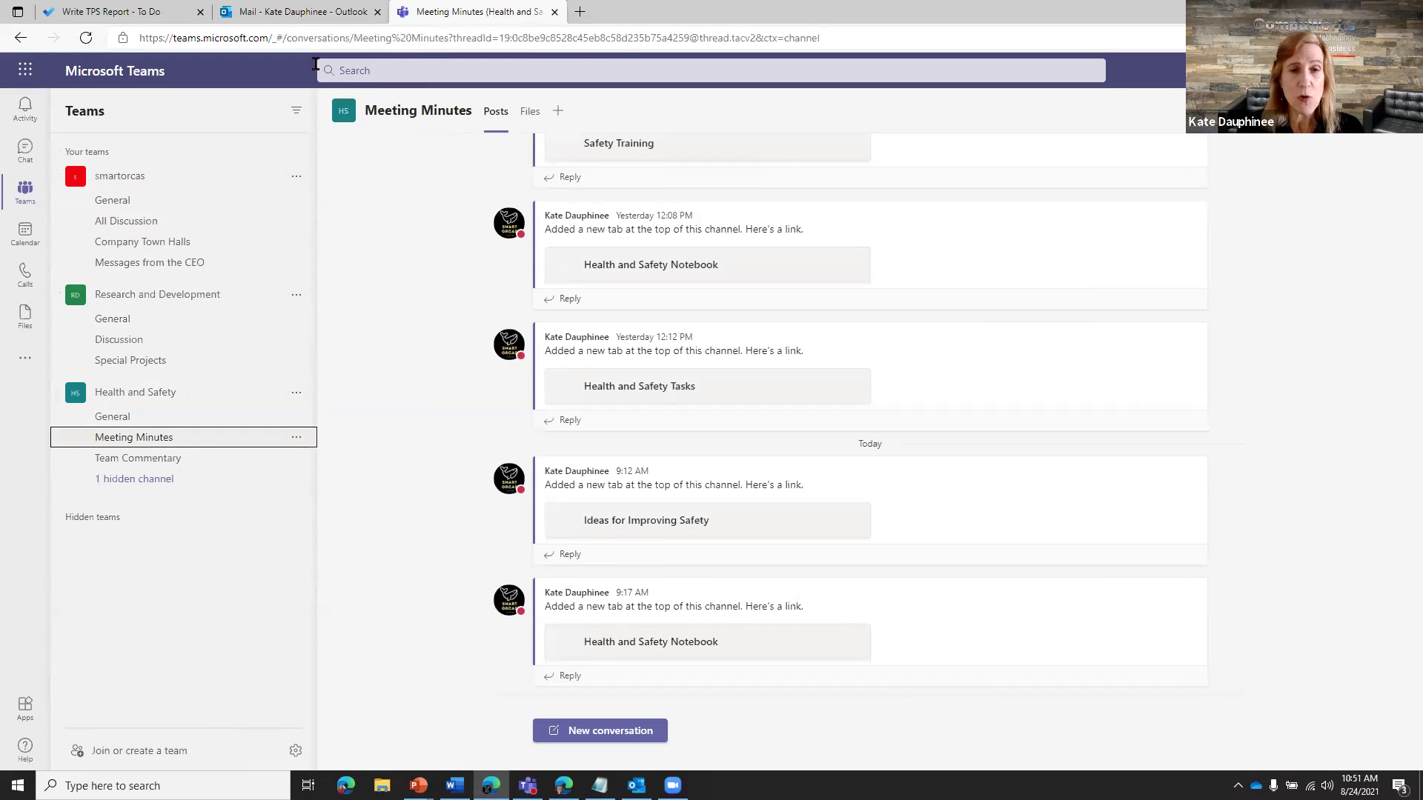
key("alt+Tab")
key("alt+Tab")
key("alt+Tab")
key("alt+Tab")
key("alt+Tab")
key("alt+Tab")
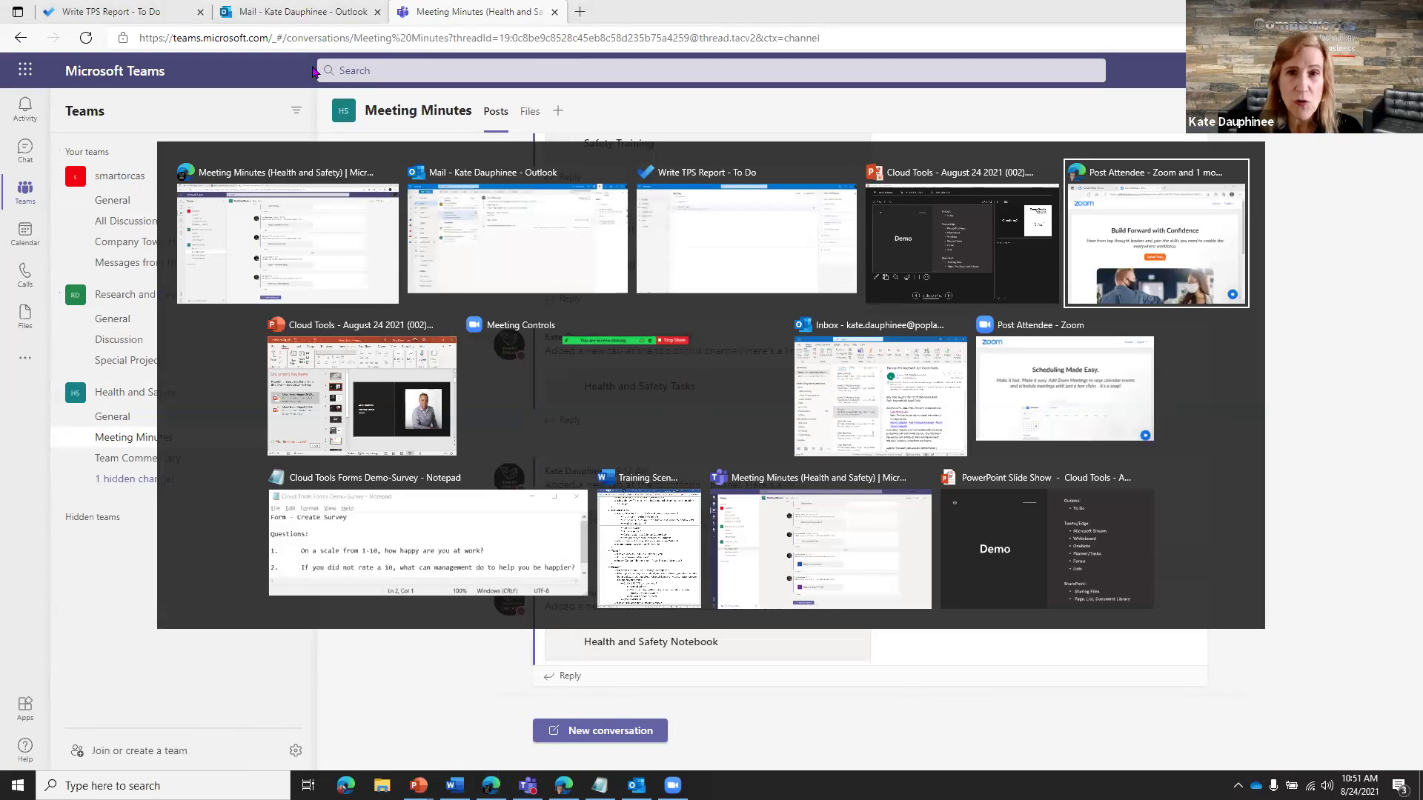
key("alt+Tab")
key("alt+Tab")
key("alt+Tab")
key("alt+Tab")
key("alt+Tab")
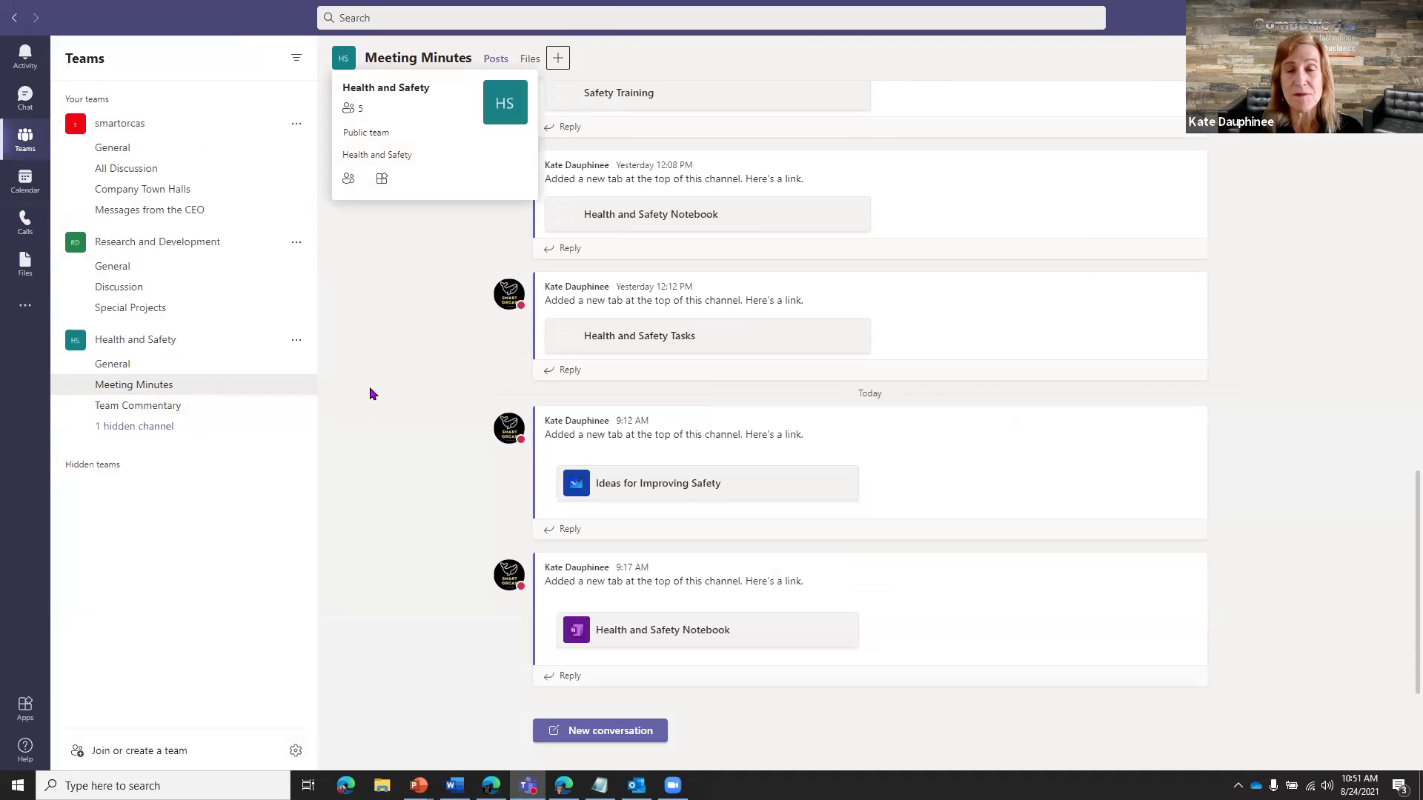
key("alt+Tab")
key("alt+Tab")
key("alt+Tab")
key("alt+Tab")
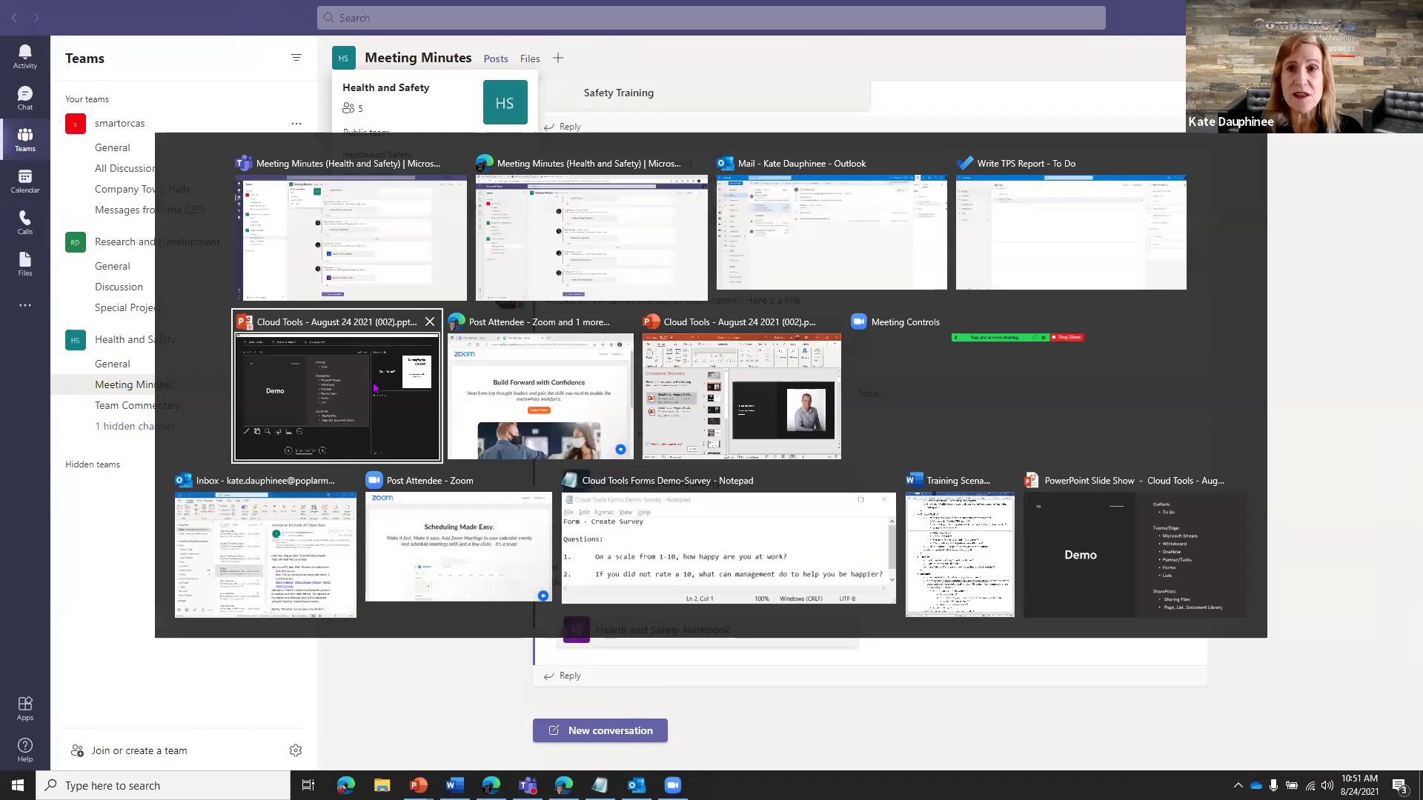
key("alt+Tab")
key("alt+Tab")
key("alt+Tab")
key("alt+Tab")
key("alt+Tab")
key("alt+Tab")
key("alt+Tab")
key("alt+Tab")
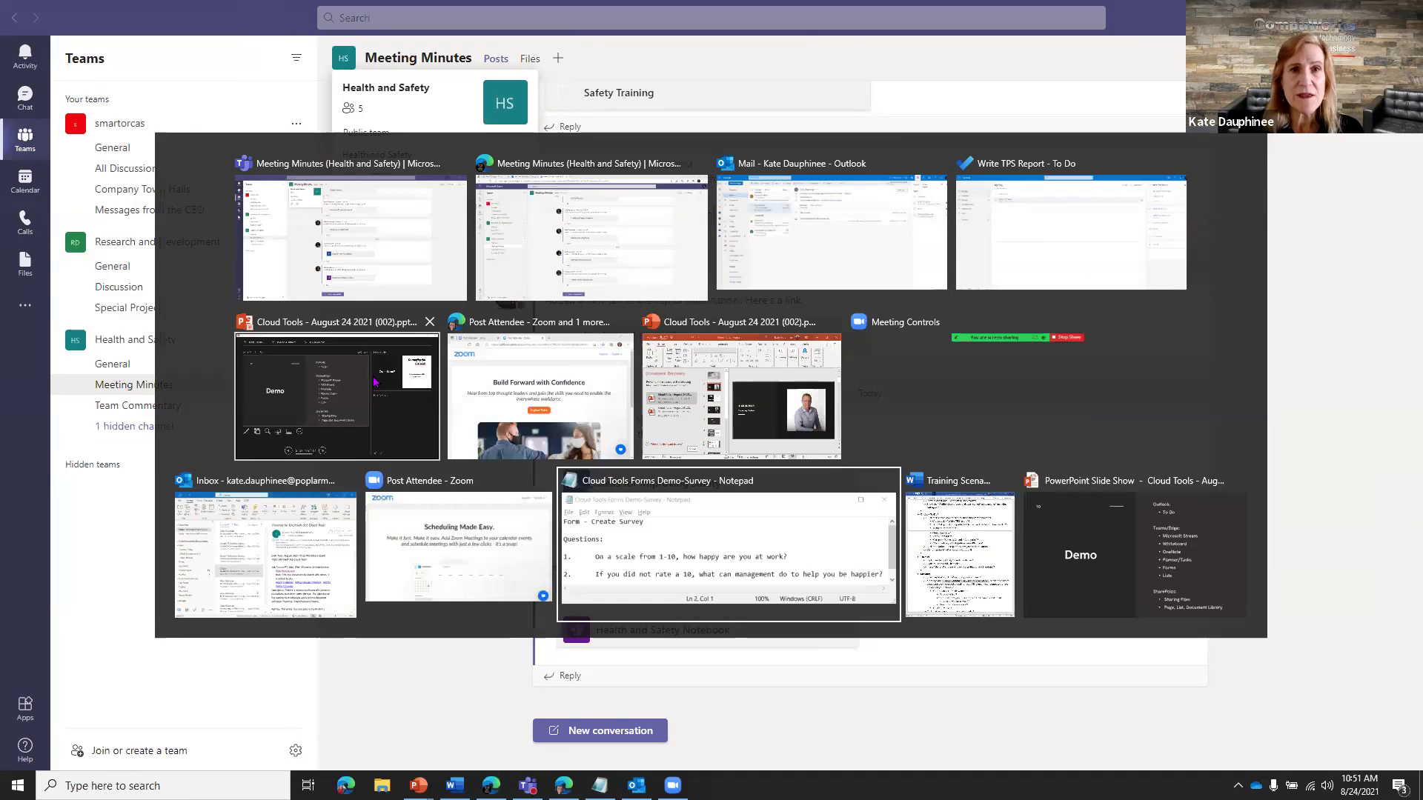
key("alt+Tab")
key("alt+Tab")
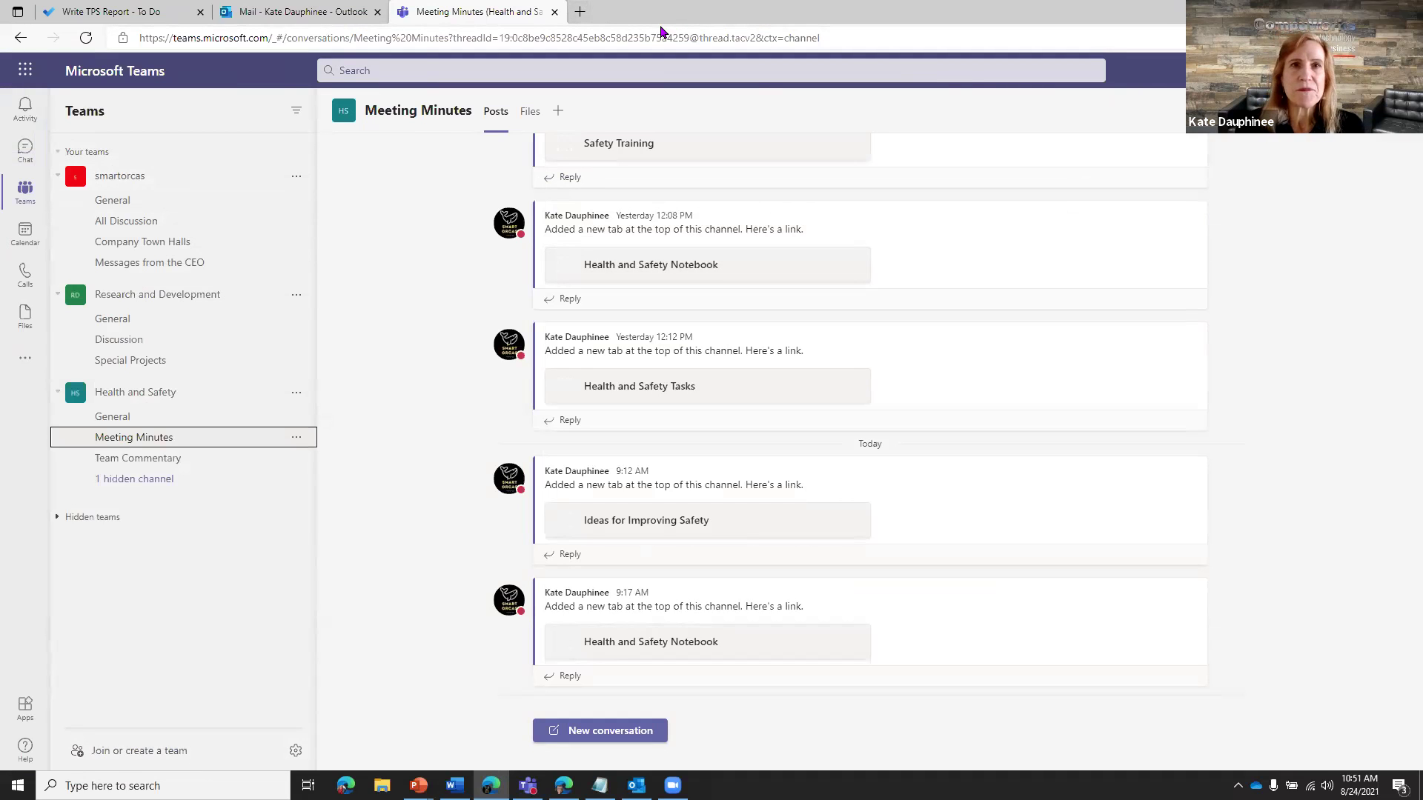
- Close the Outlook and To Do tabs and start a fresh new tab
left_click(377, 11)
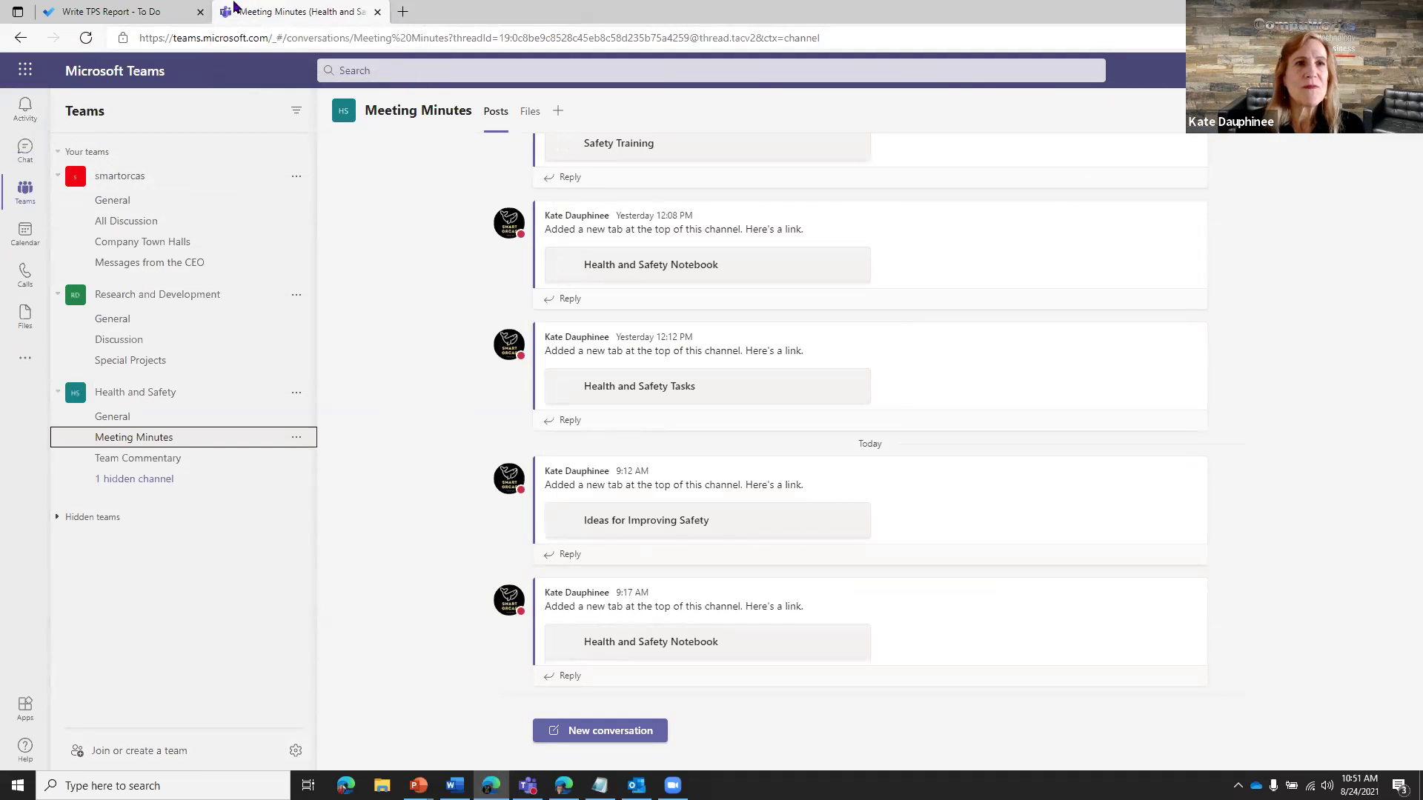
left_click(200, 12)
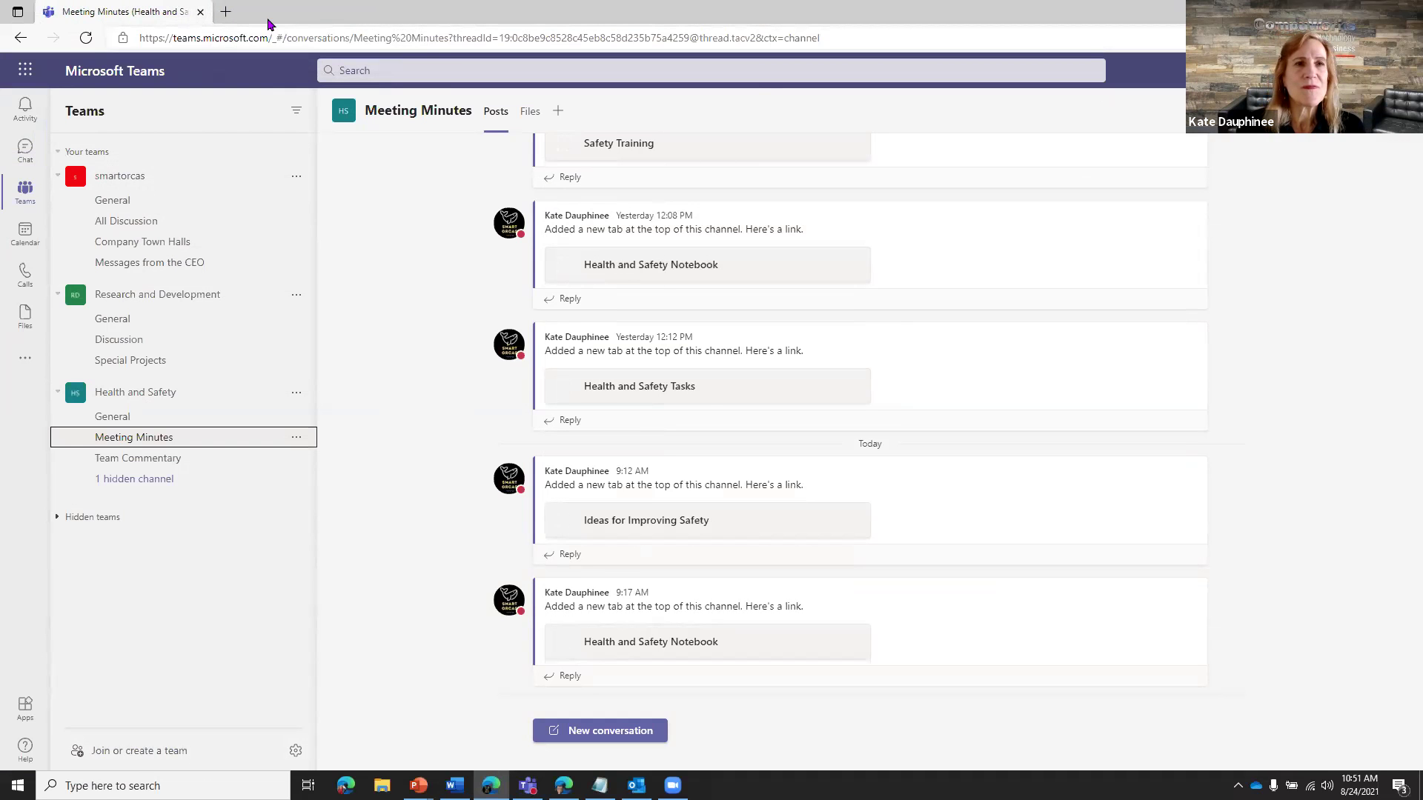
left_click(228, 12)
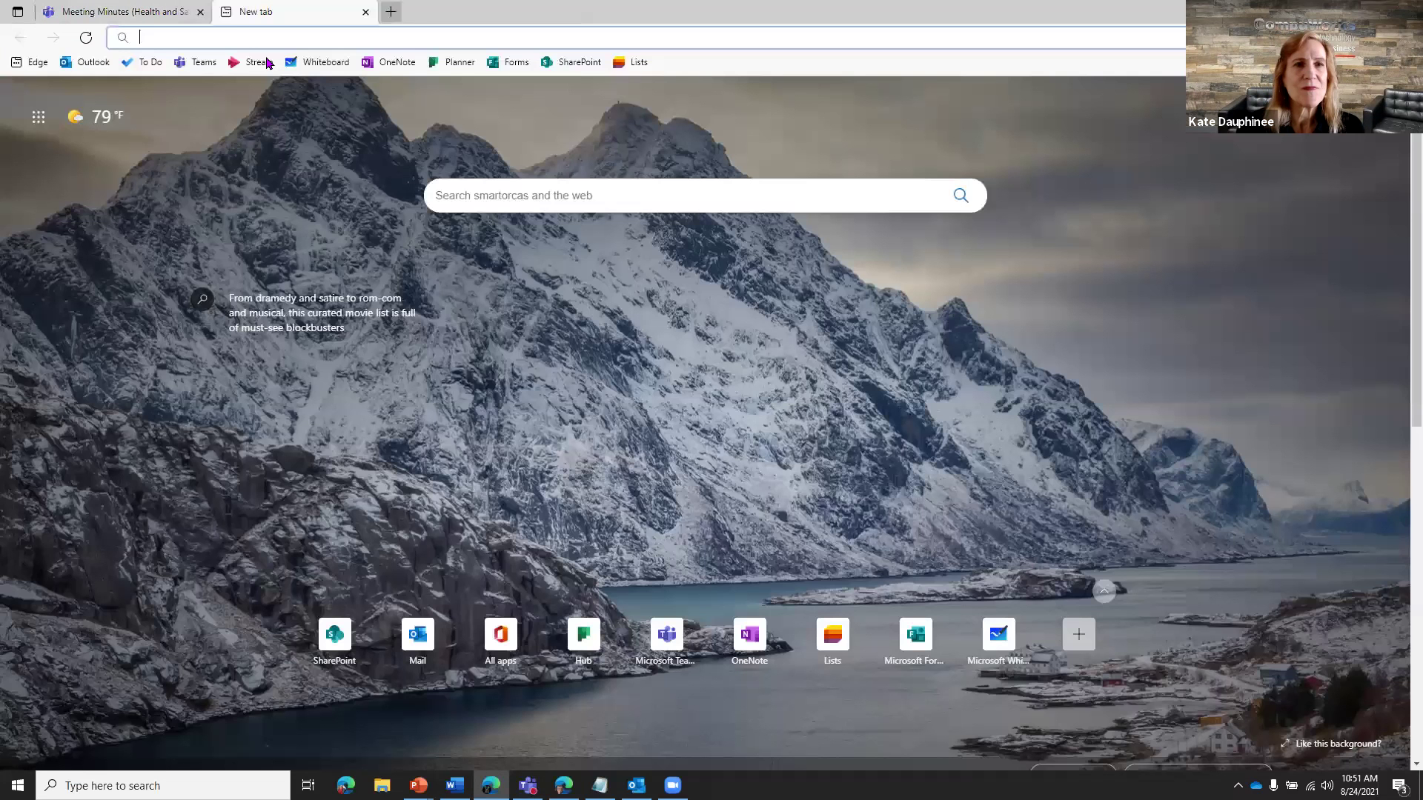
- Bring up Microsoft Stream's home page and select the 'Discussion - Health' trending video
left_click(252, 62)
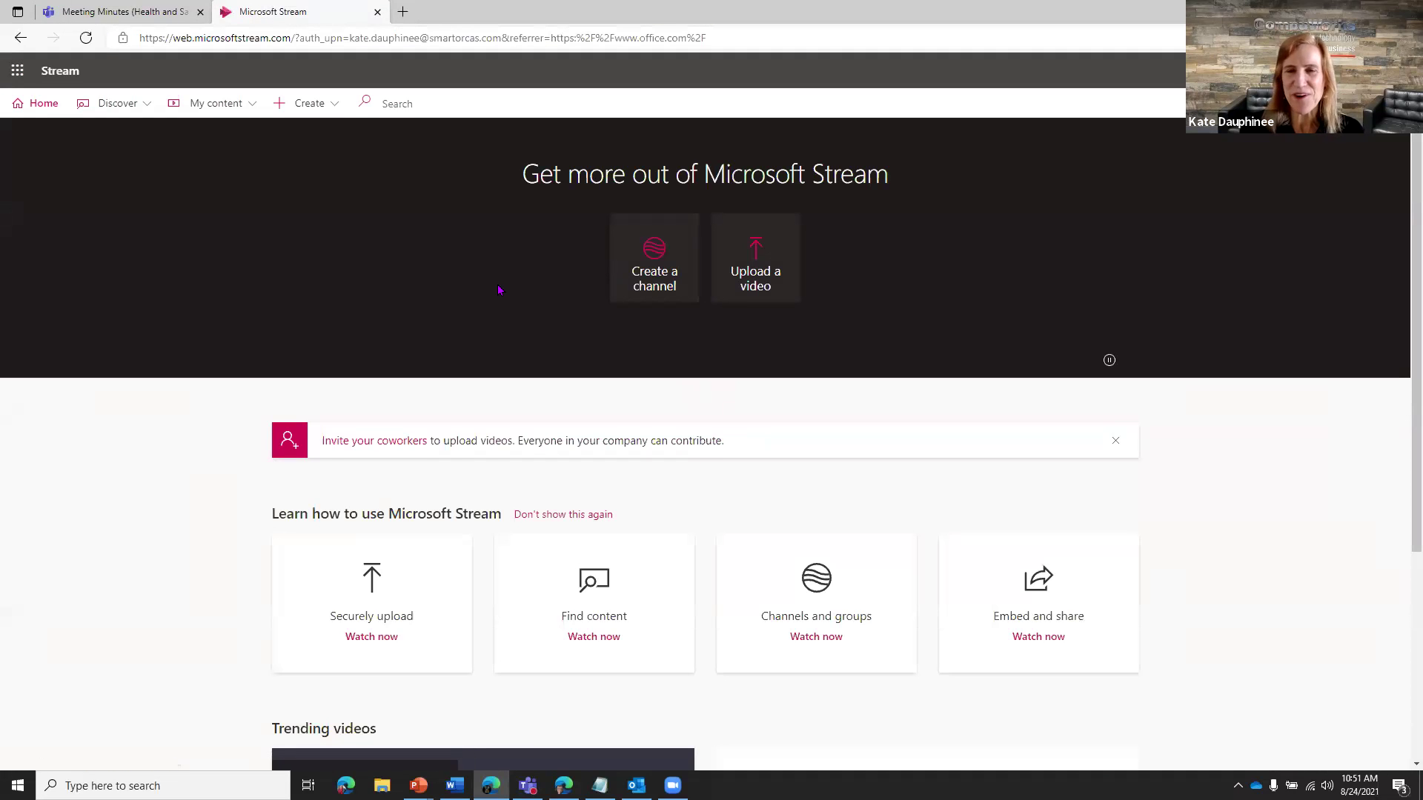
left_click(338, 112)
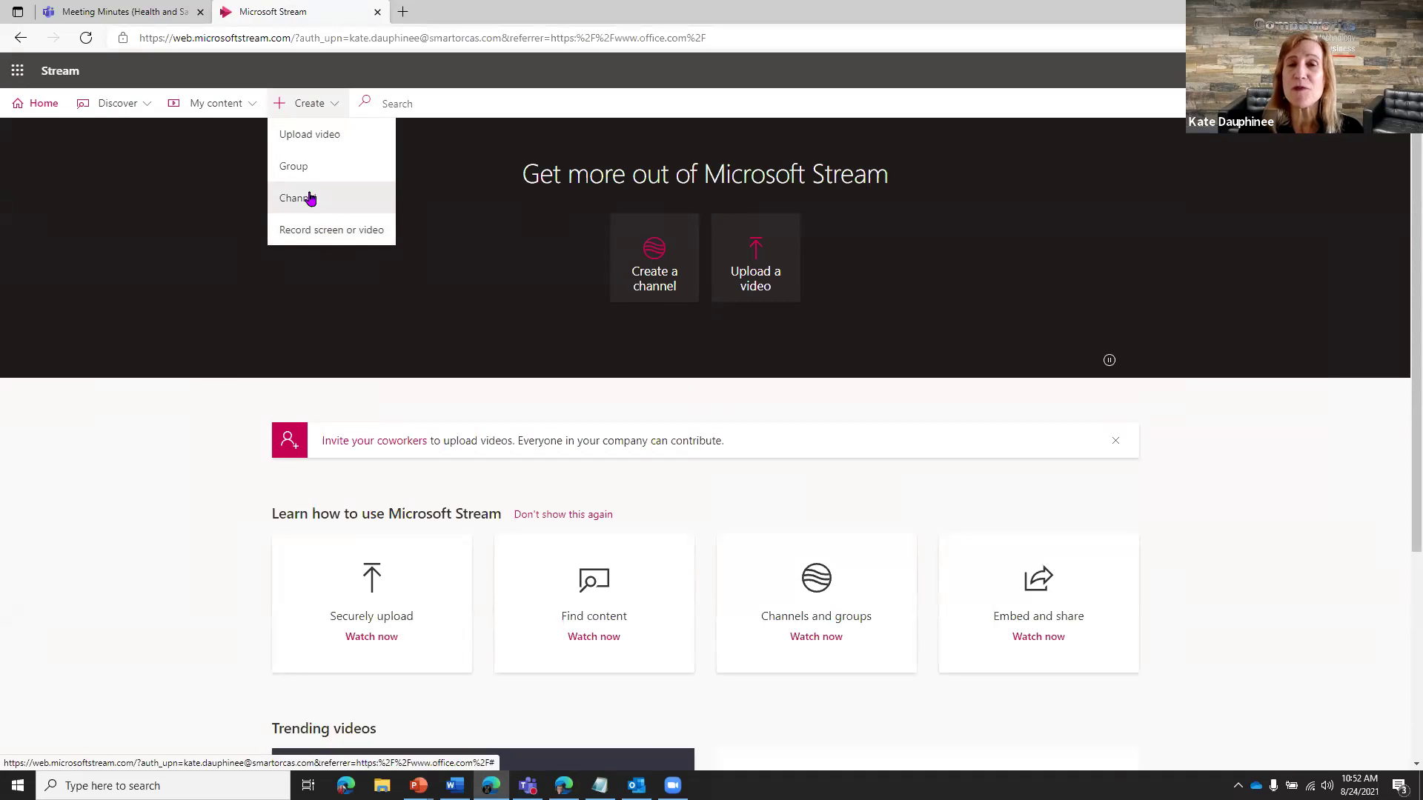
left_click(475, 231)
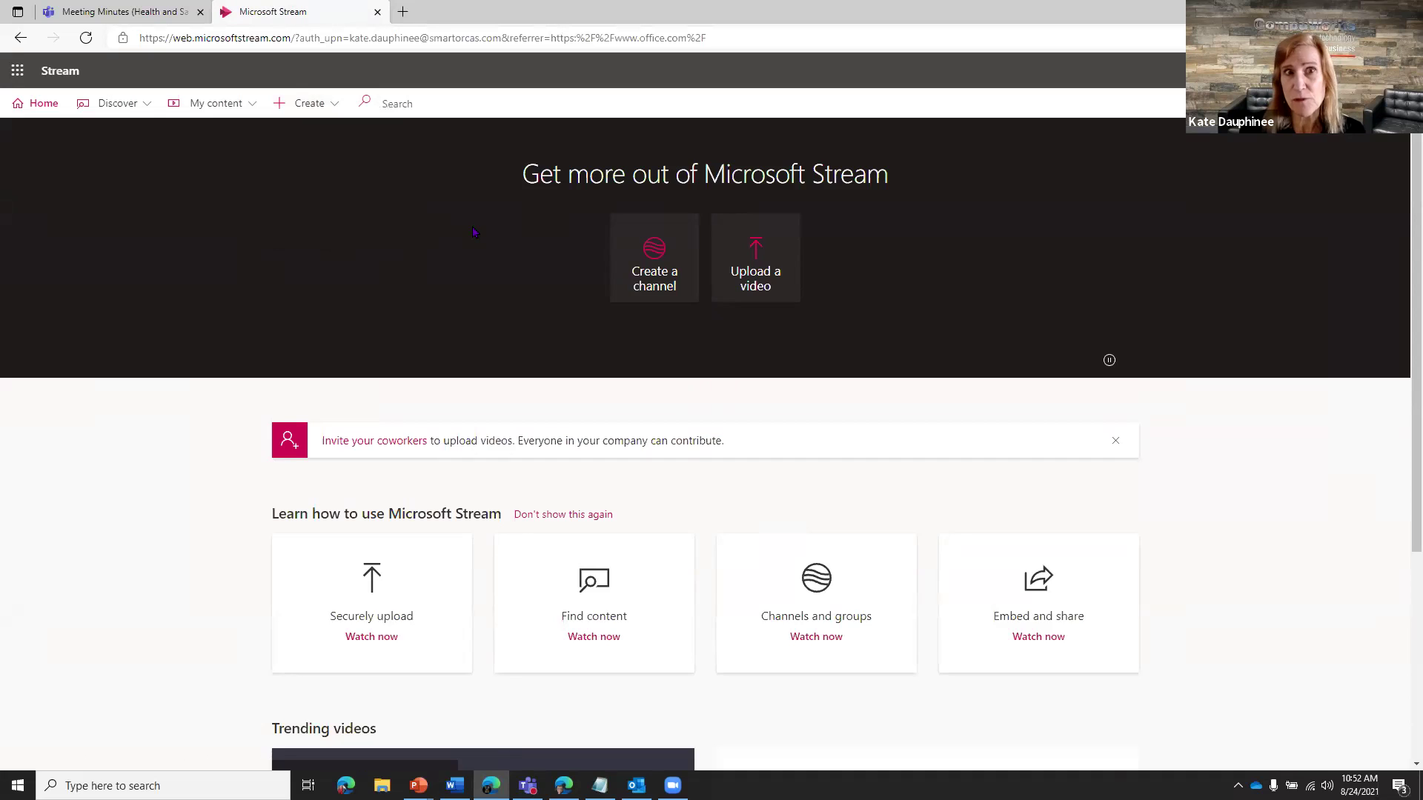
scroll(472, 230, "down", 4)
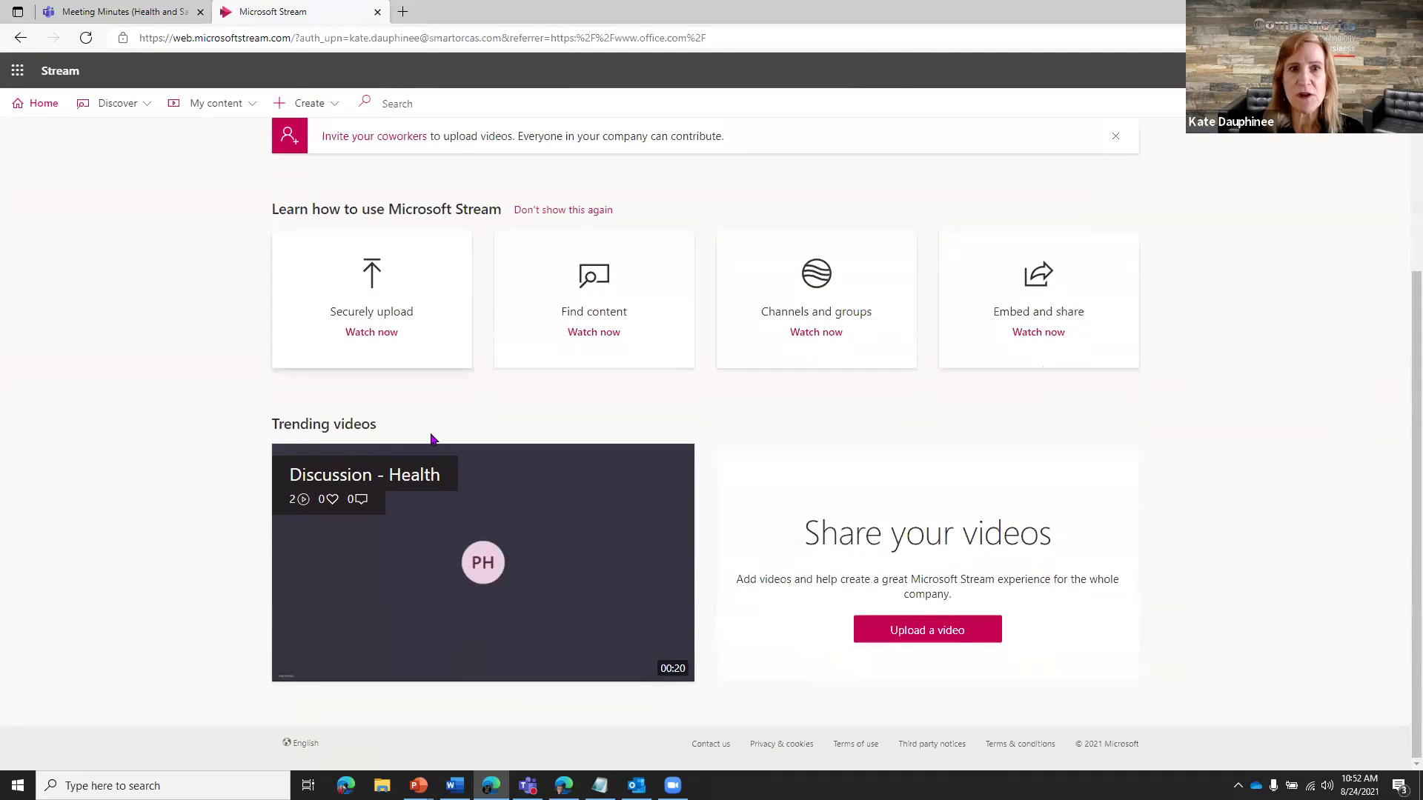
left_click(318, 644)
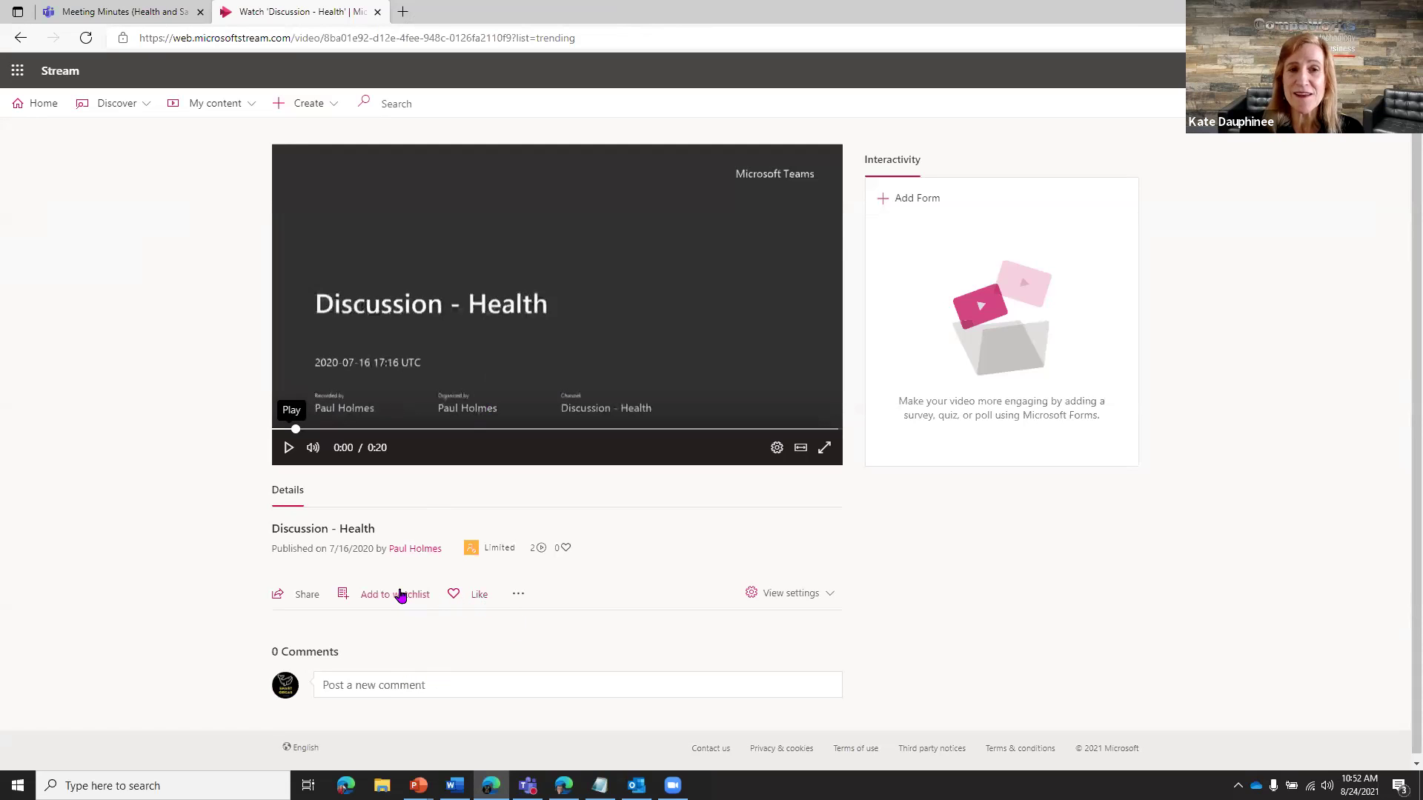
left_click(301, 596)
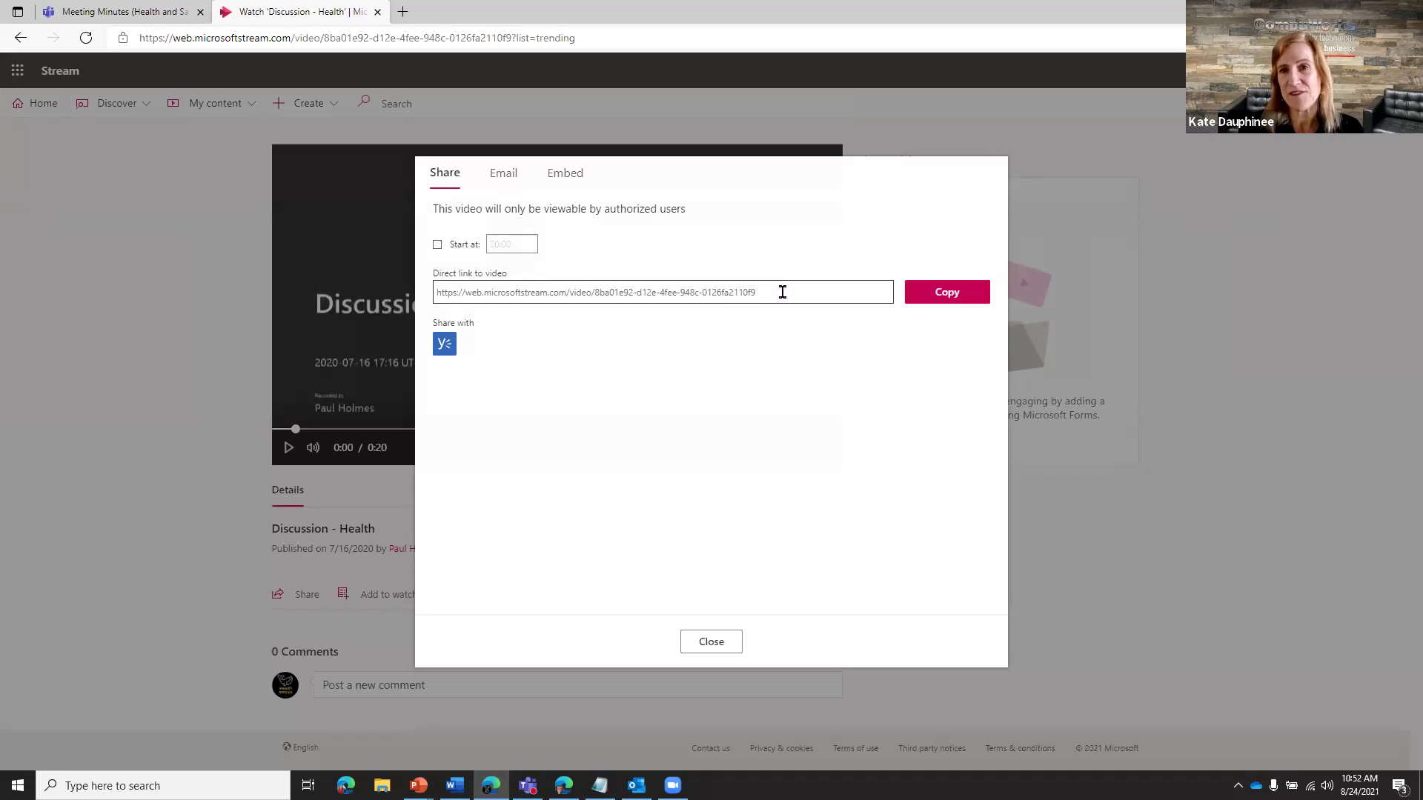
left_click(721, 643)
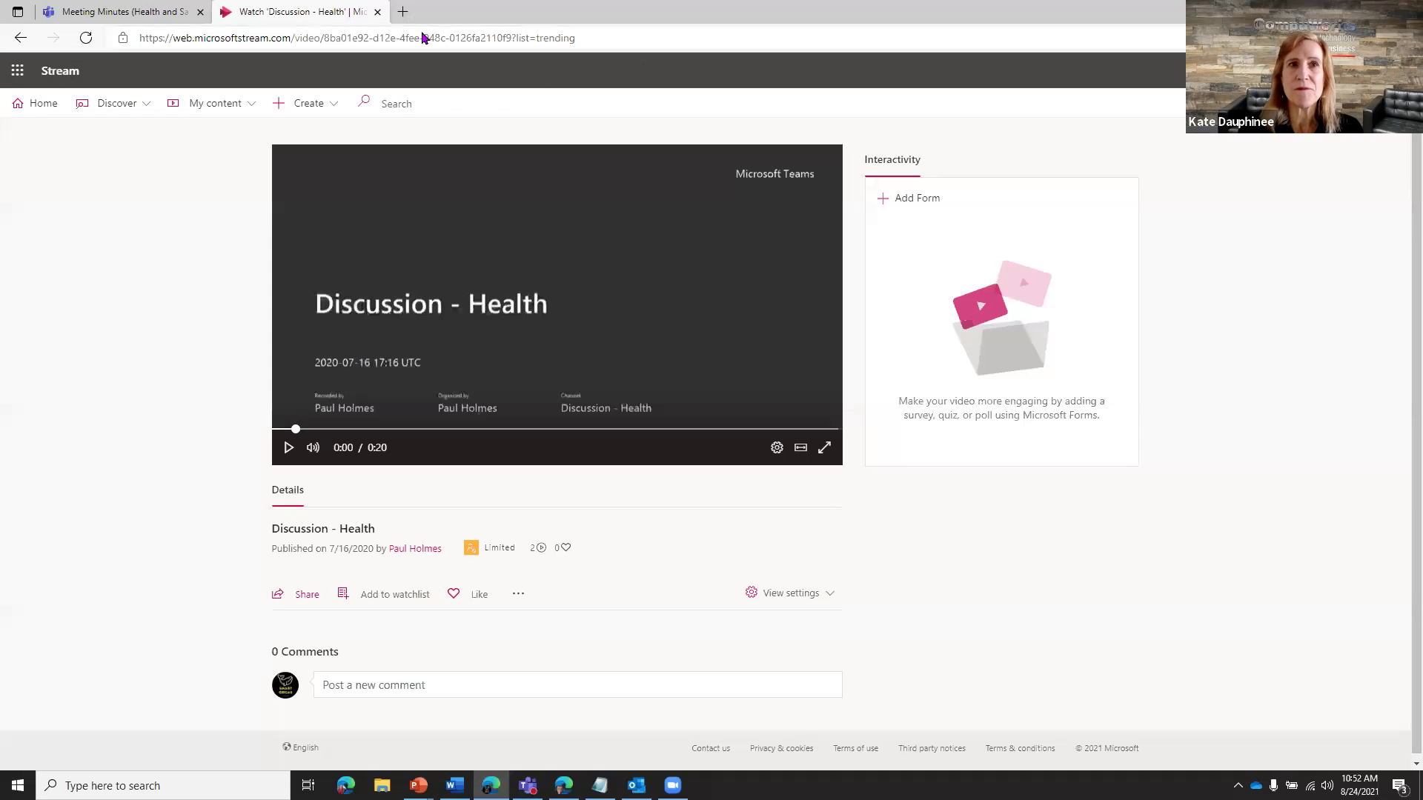
- Back in the Meeting Minutes channel, add a Whiteboard tab named 'Safety Ideas'
left_click(167, 15)
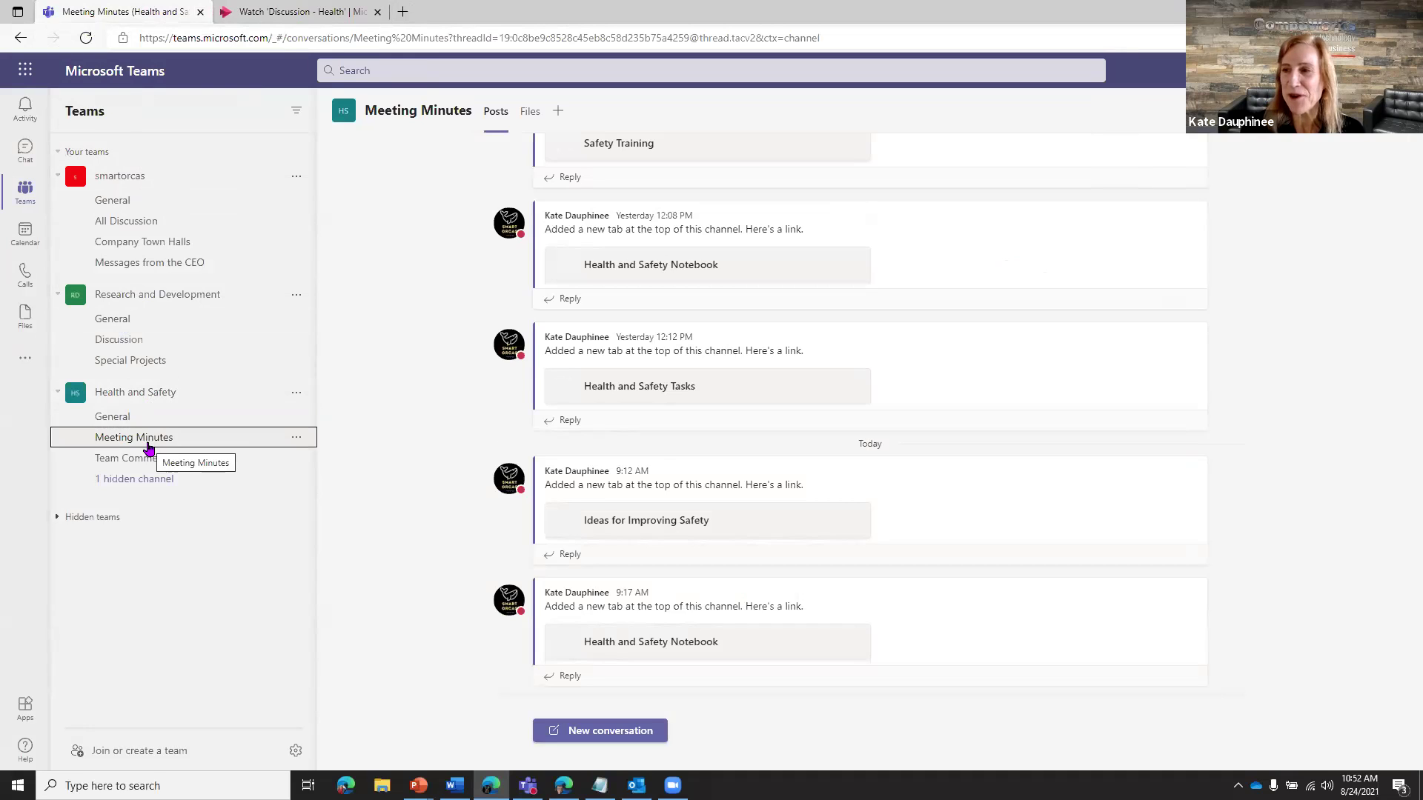
left_click(557, 111)
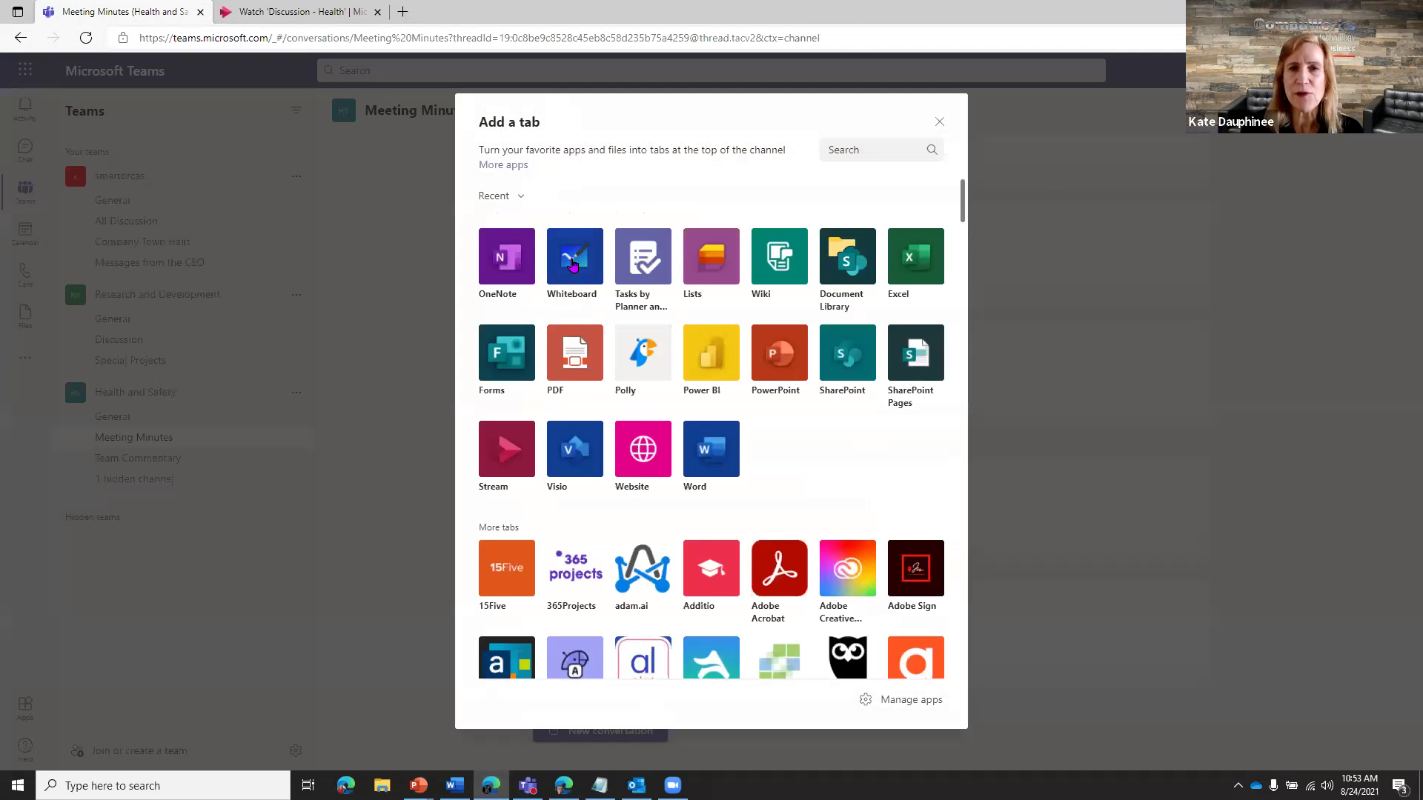
left_click(572, 264)
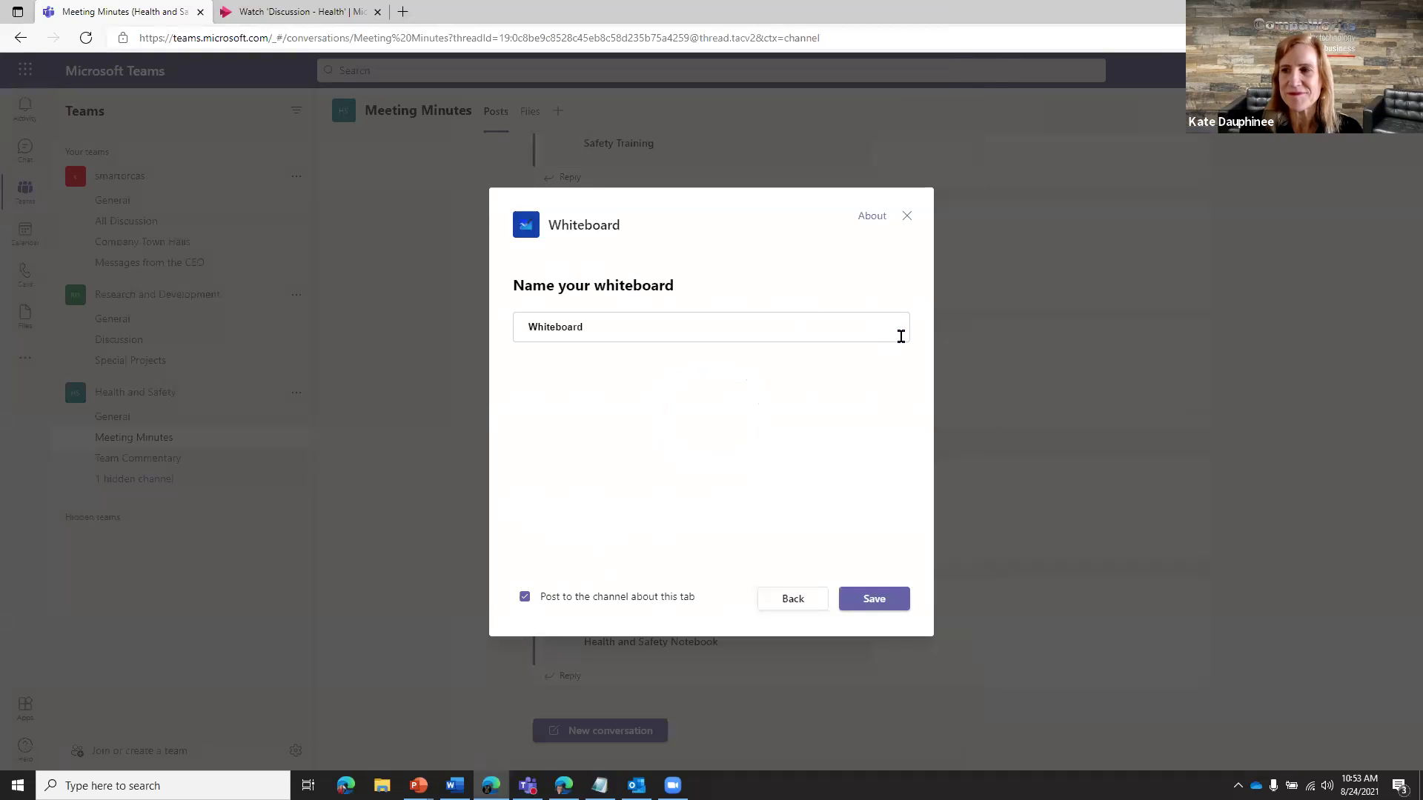
left_click_drag(612, 327, 507, 341)
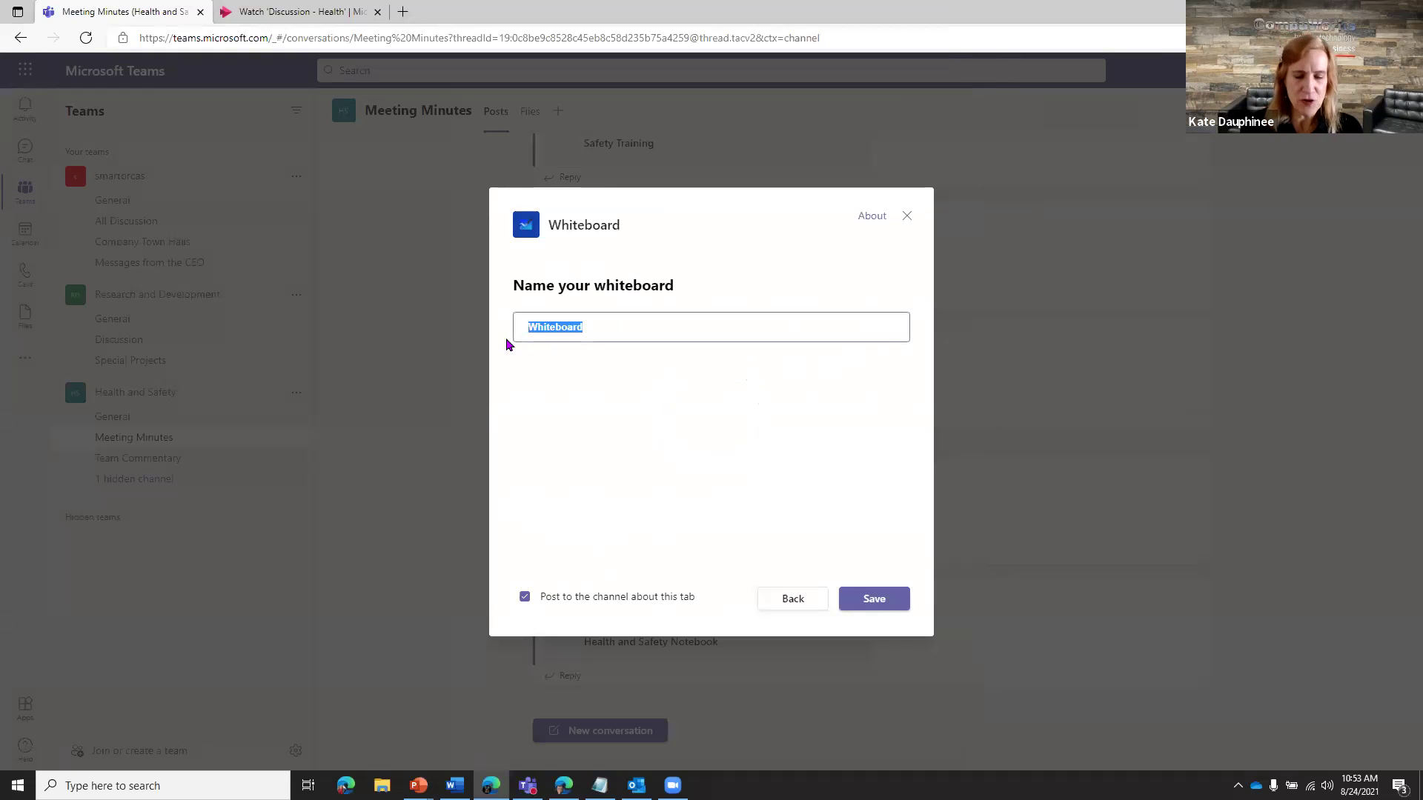
type("Safety")
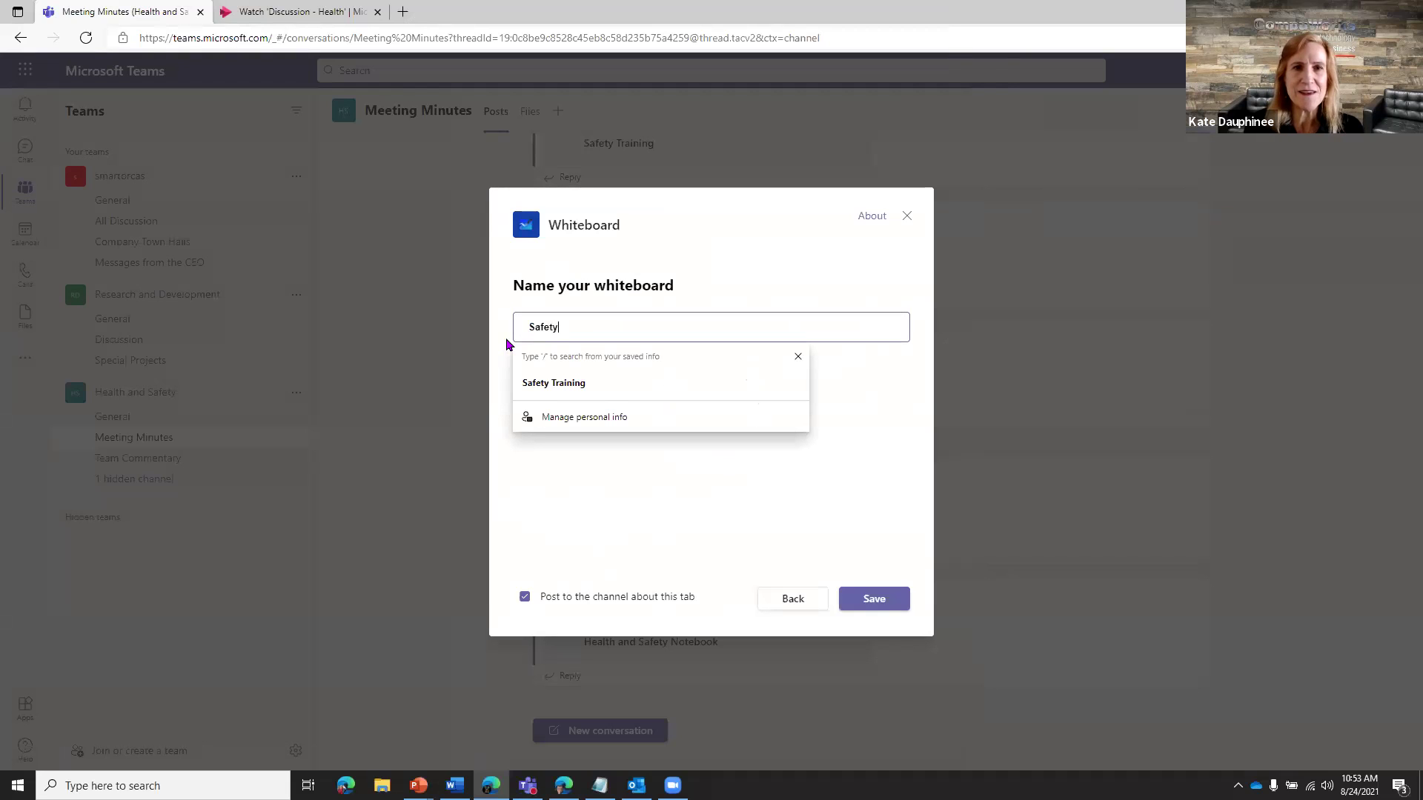
type(" Ideas")
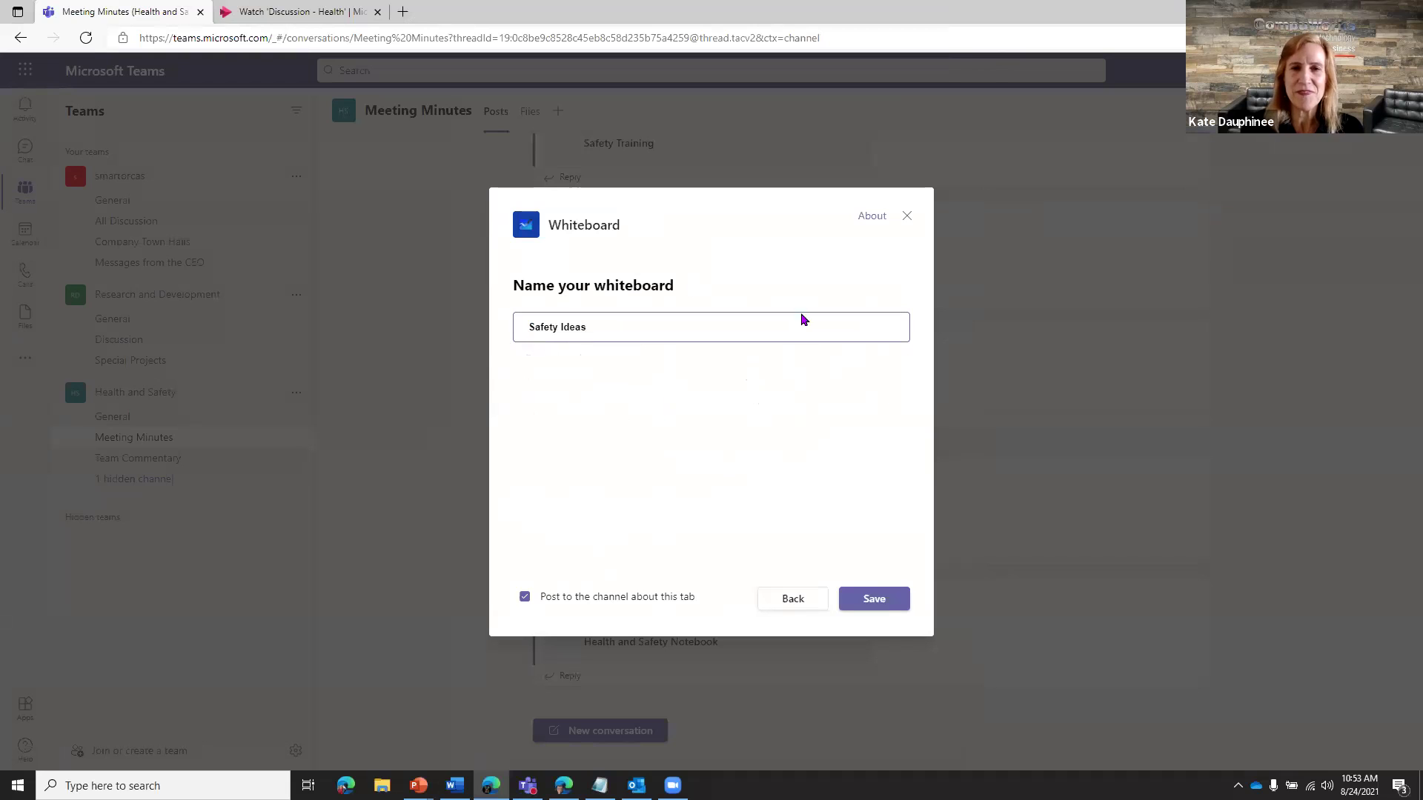
left_click(872, 597)
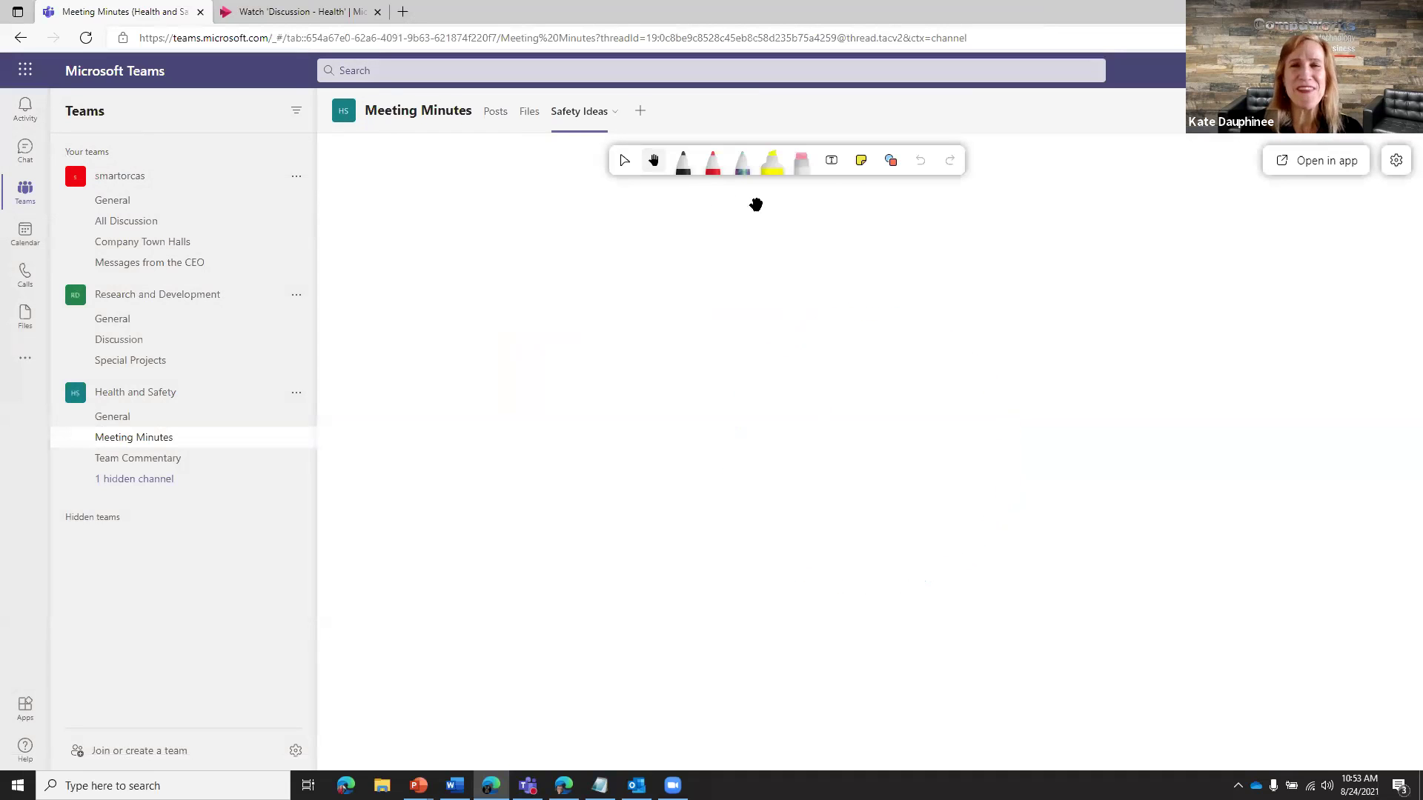
- Add the title 'Ideas for Improving Safety' as a one-line text box on the whiteboard
left_click(831, 169)
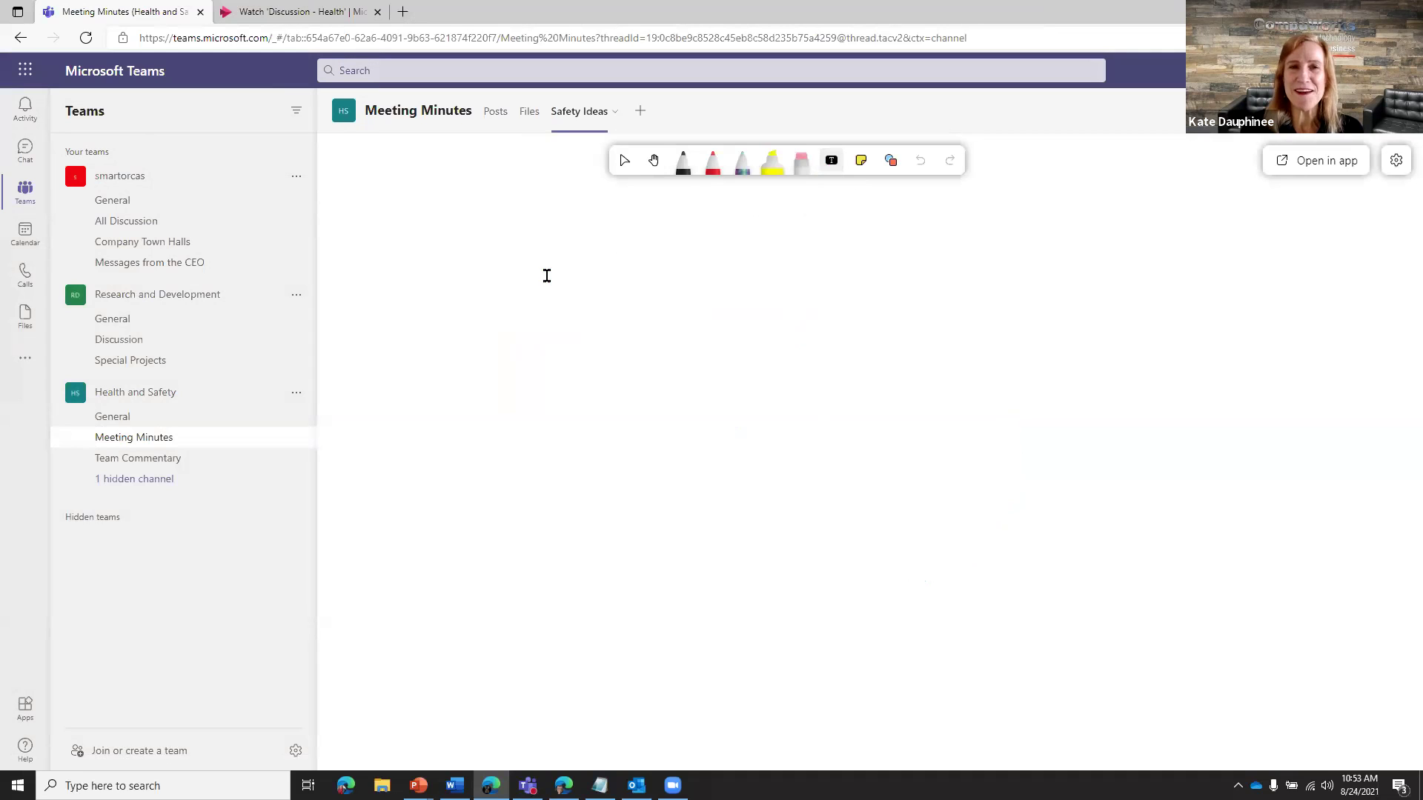
left_click(503, 256)
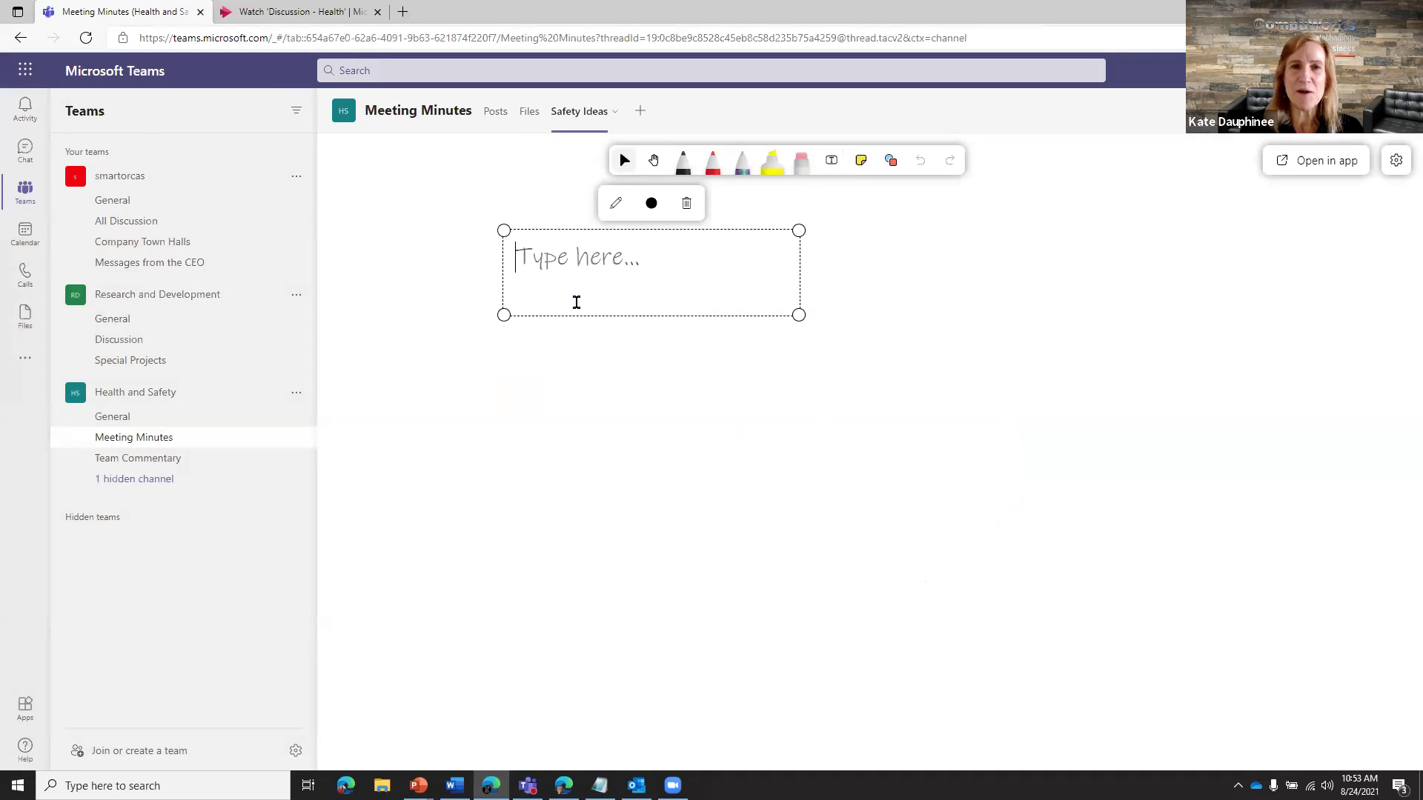
type("Ideas for Improving Safety")
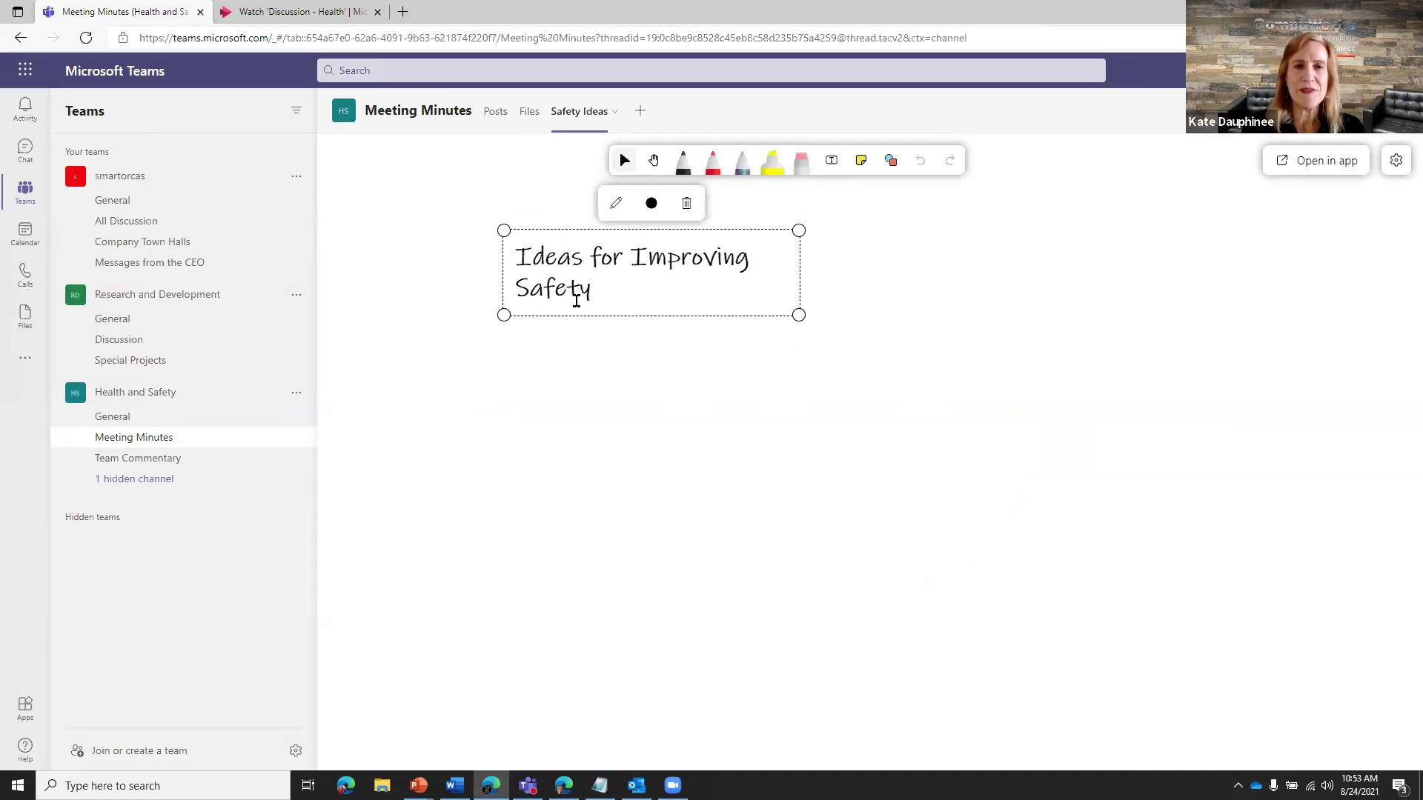
left_click_drag(501, 279, 396, 272)
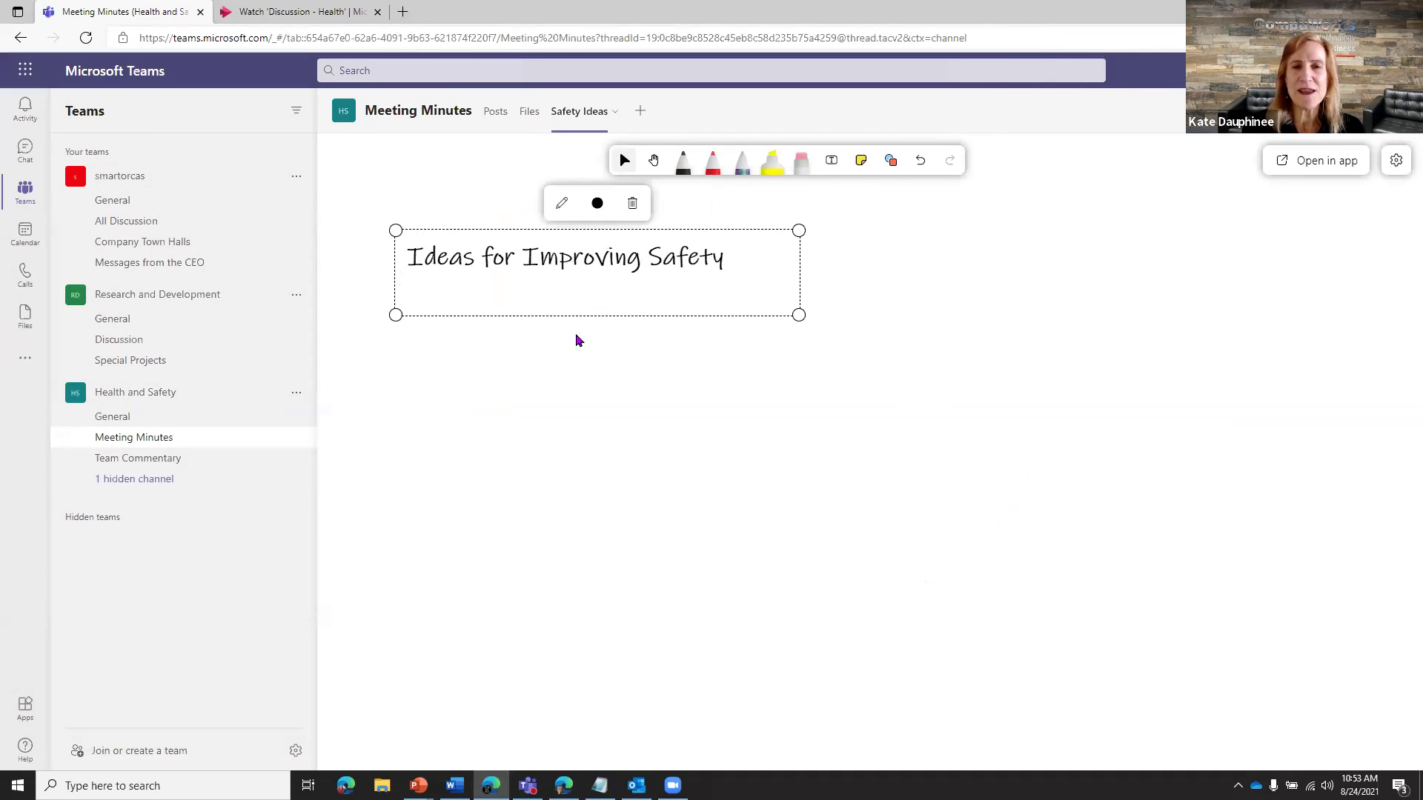
- Add a yellow sticky note reading 'Remove boxes from backroom.' and circle the title in red ink
left_click(861, 160)
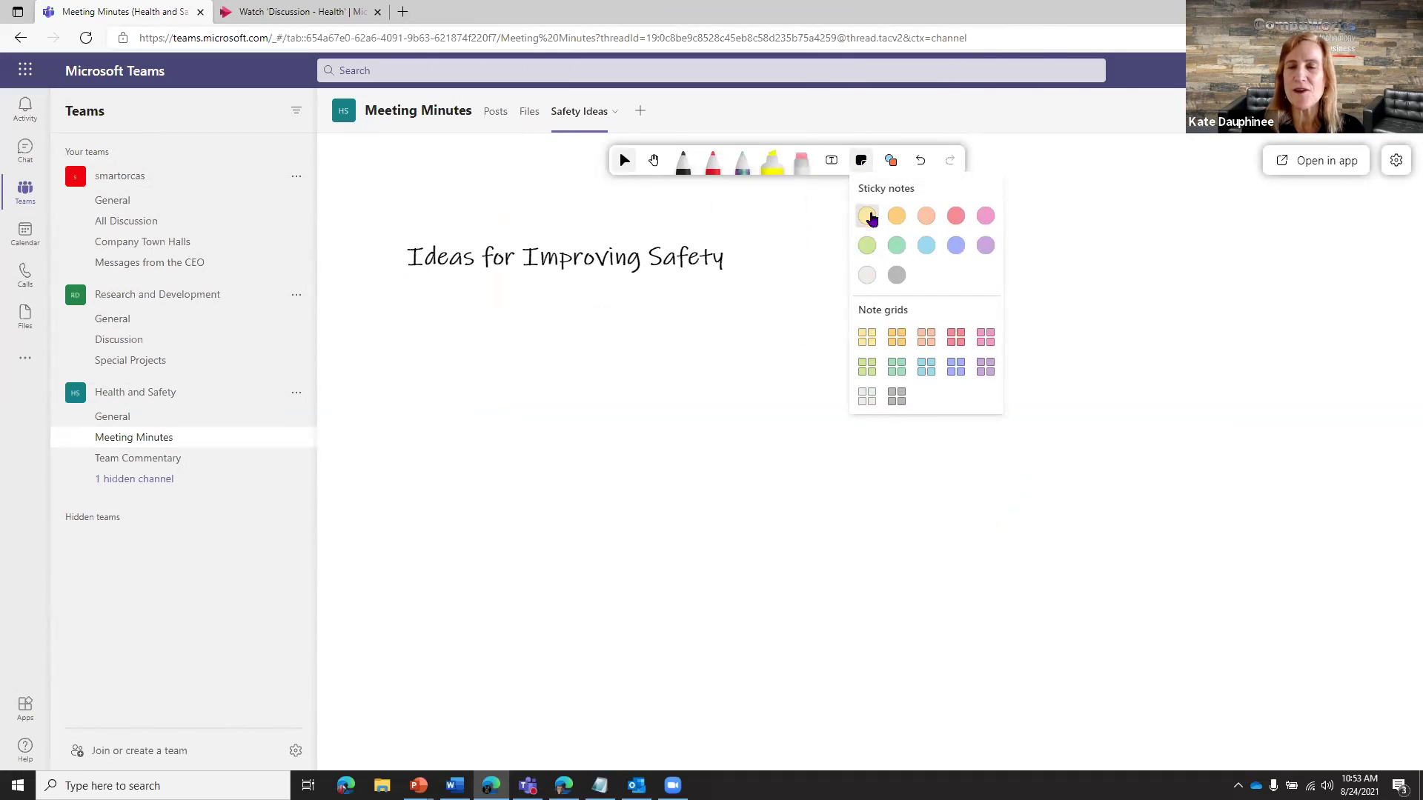
left_click(868, 216)
left_click(860, 292)
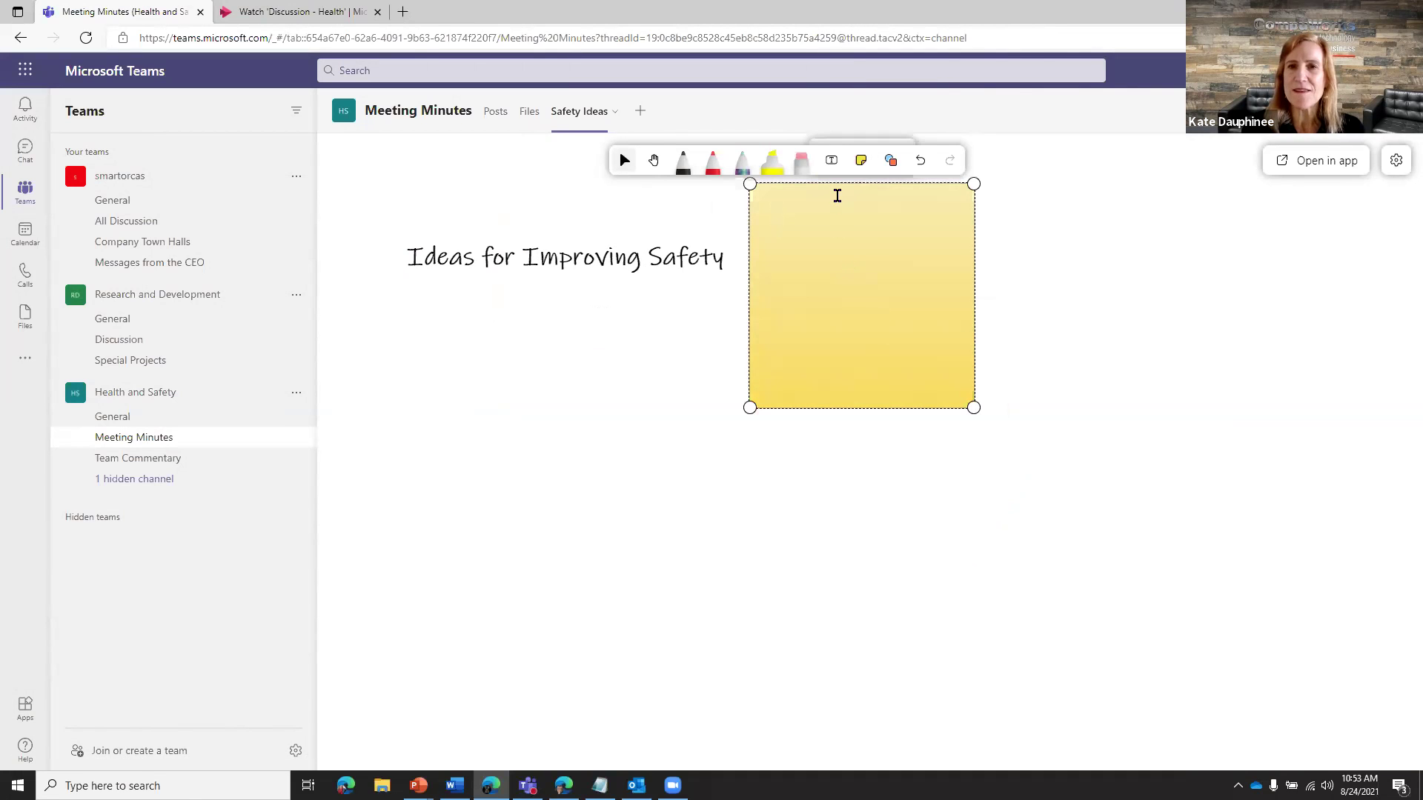
left_click(624, 160)
left_click_drag(803, 232, 806, 322)
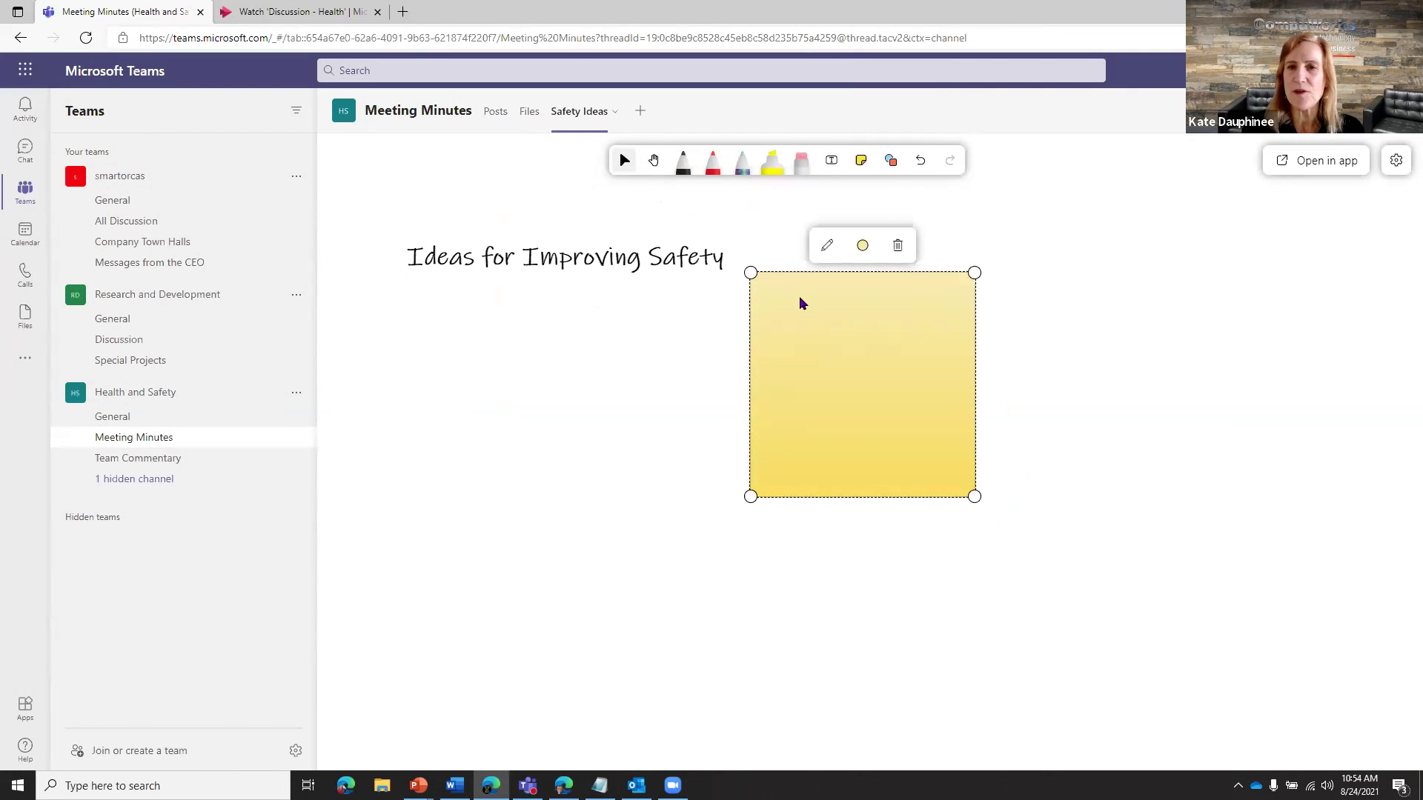
left_click(827, 246)
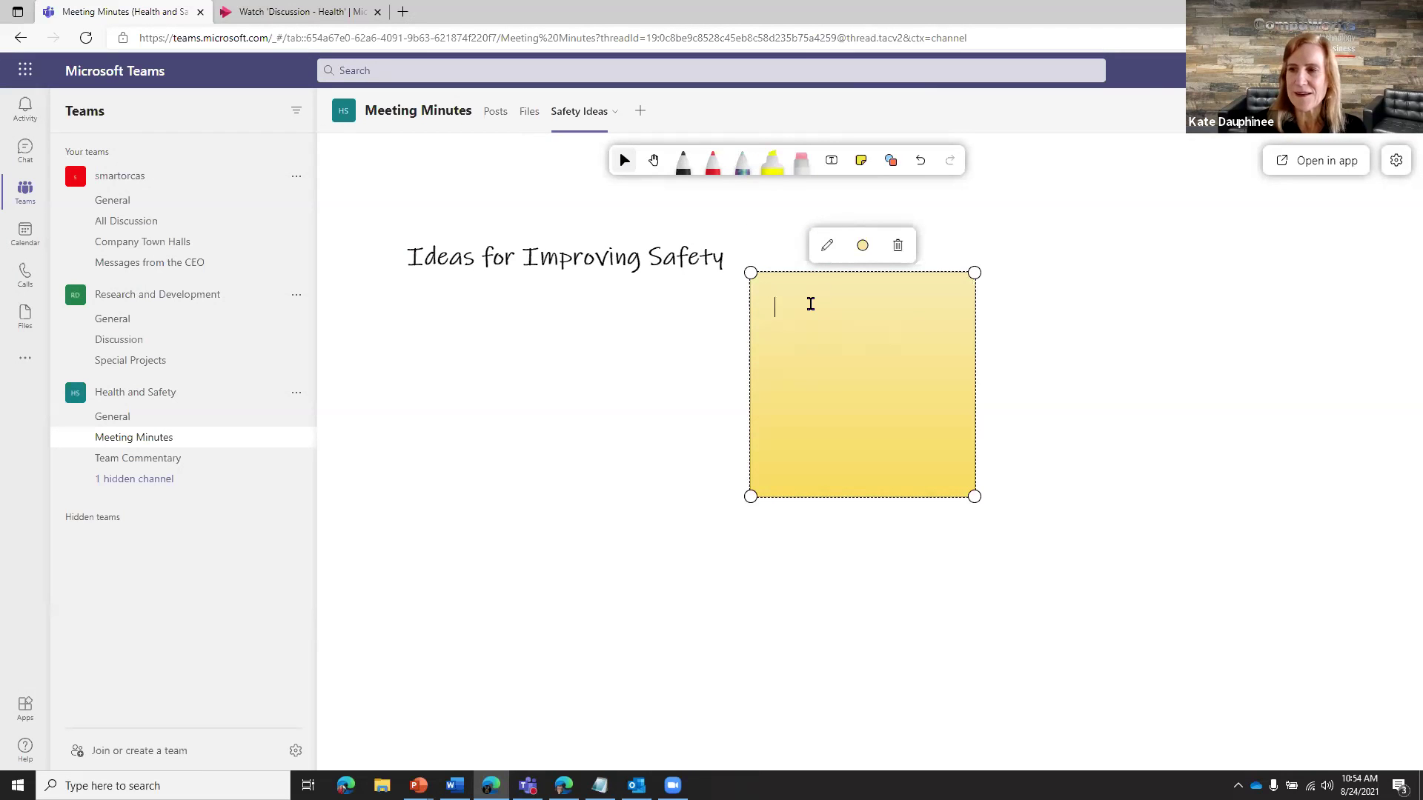
type("Re")
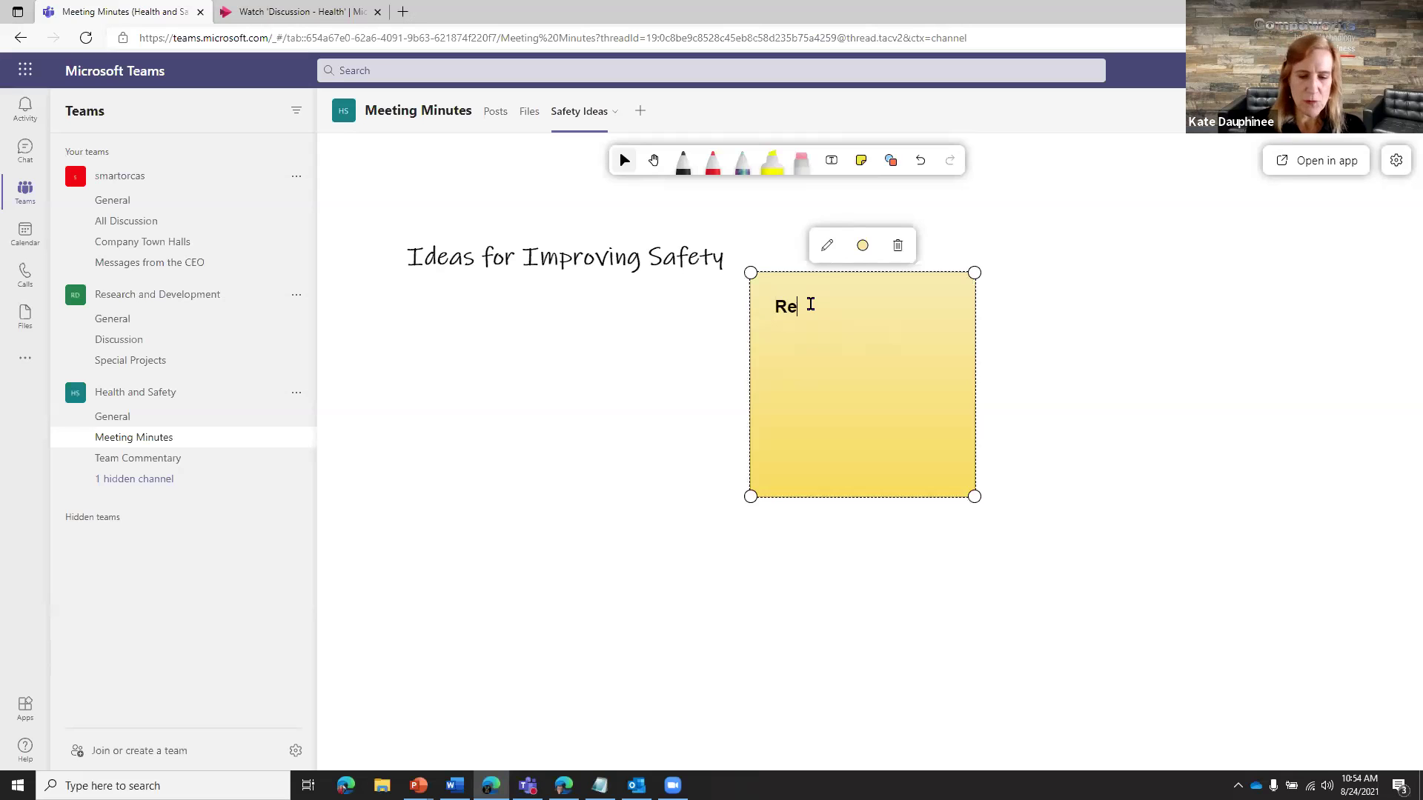
type("move boxees fr")
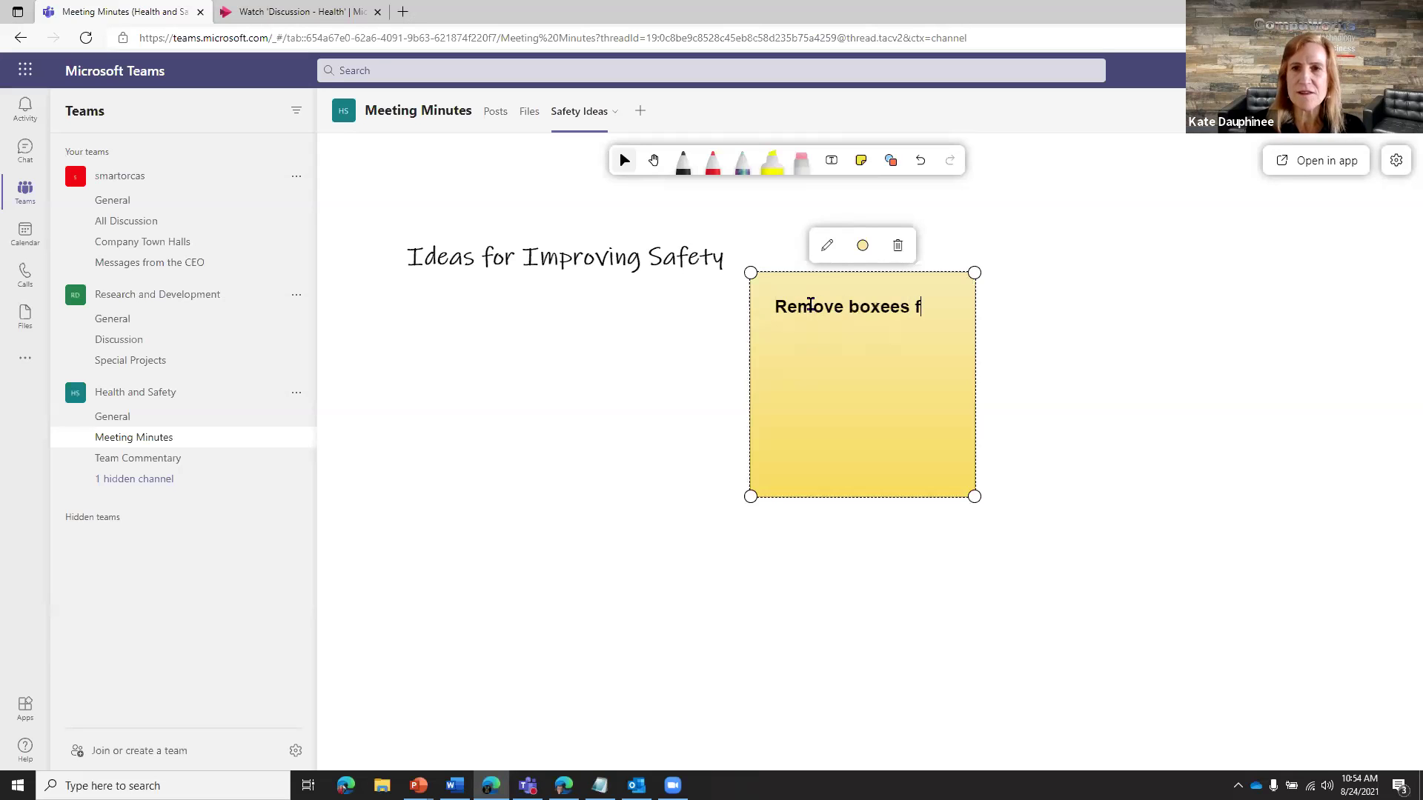
key("BackSpace")
key("BackSpace")
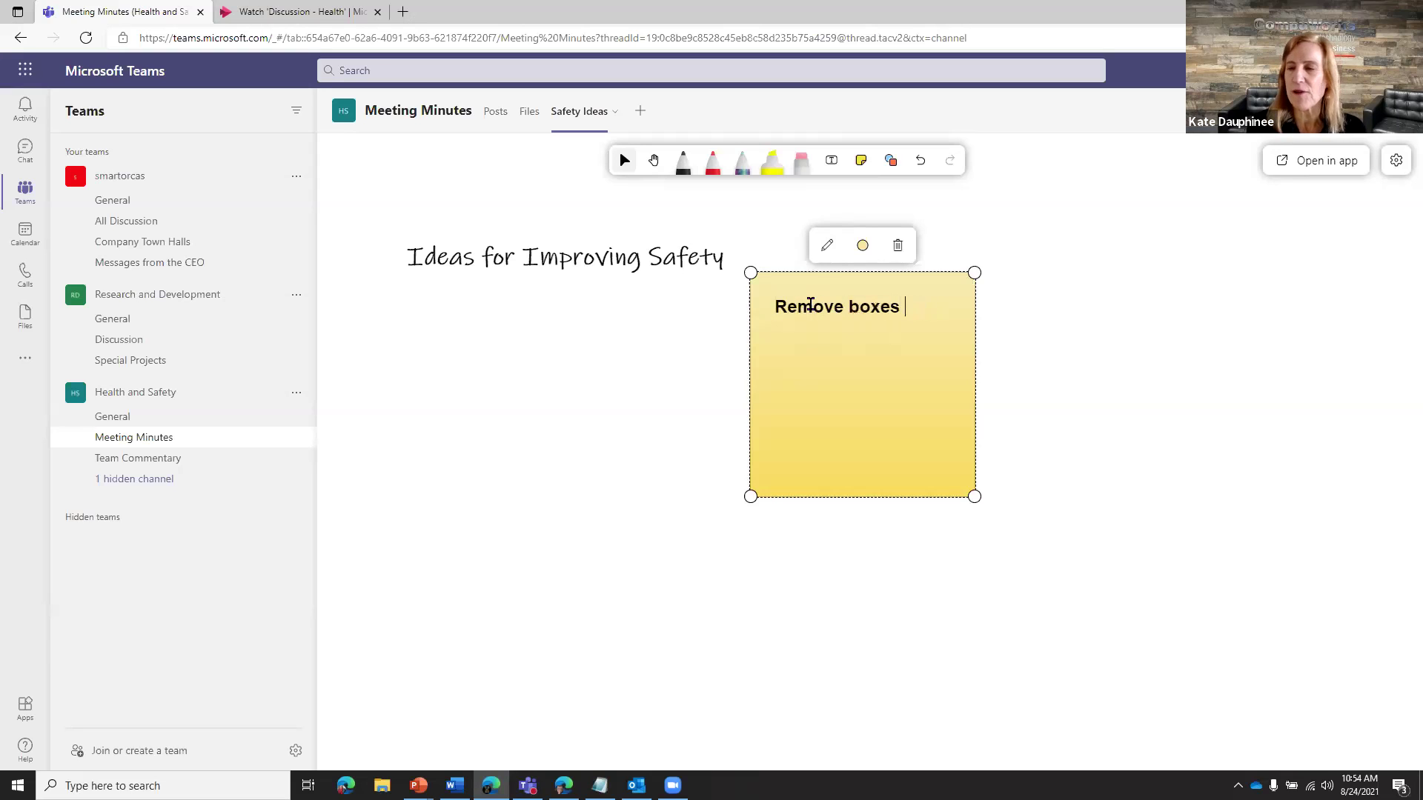
type("s from backroom.")
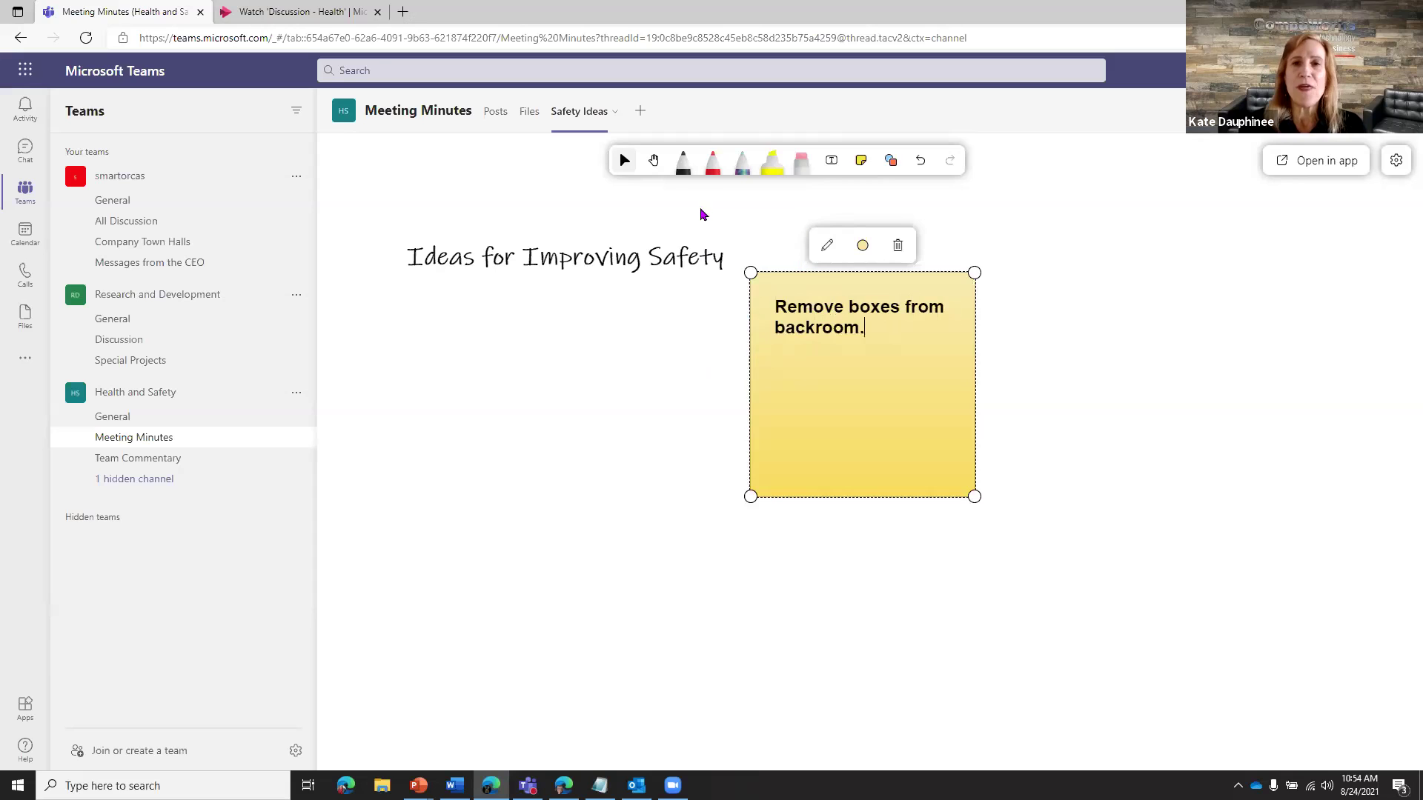
left_click(712, 161)
mouse_move(406, 220)
left_mouse_down()
mouse_move(393, 222)
mouse_move(409, 328)
mouse_move(724, 287)
mouse_move(654, 231)
mouse_move(392, 234)
mouse_move(956, 254)
mouse_move(994, 600)
mouse_move(397, 362)
left_mouse_up()
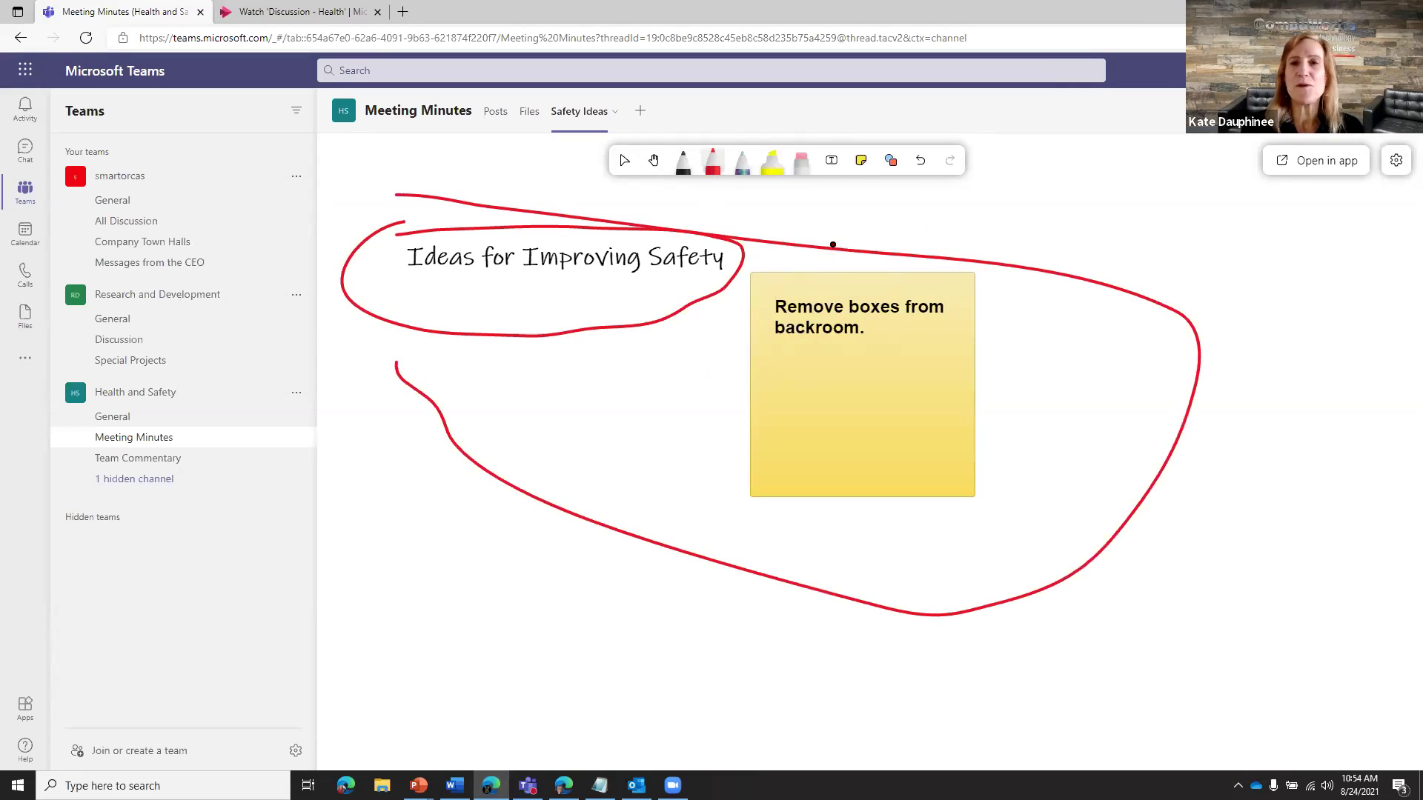
- Undo the large red loop and reposition the board view
left_click(920, 160)
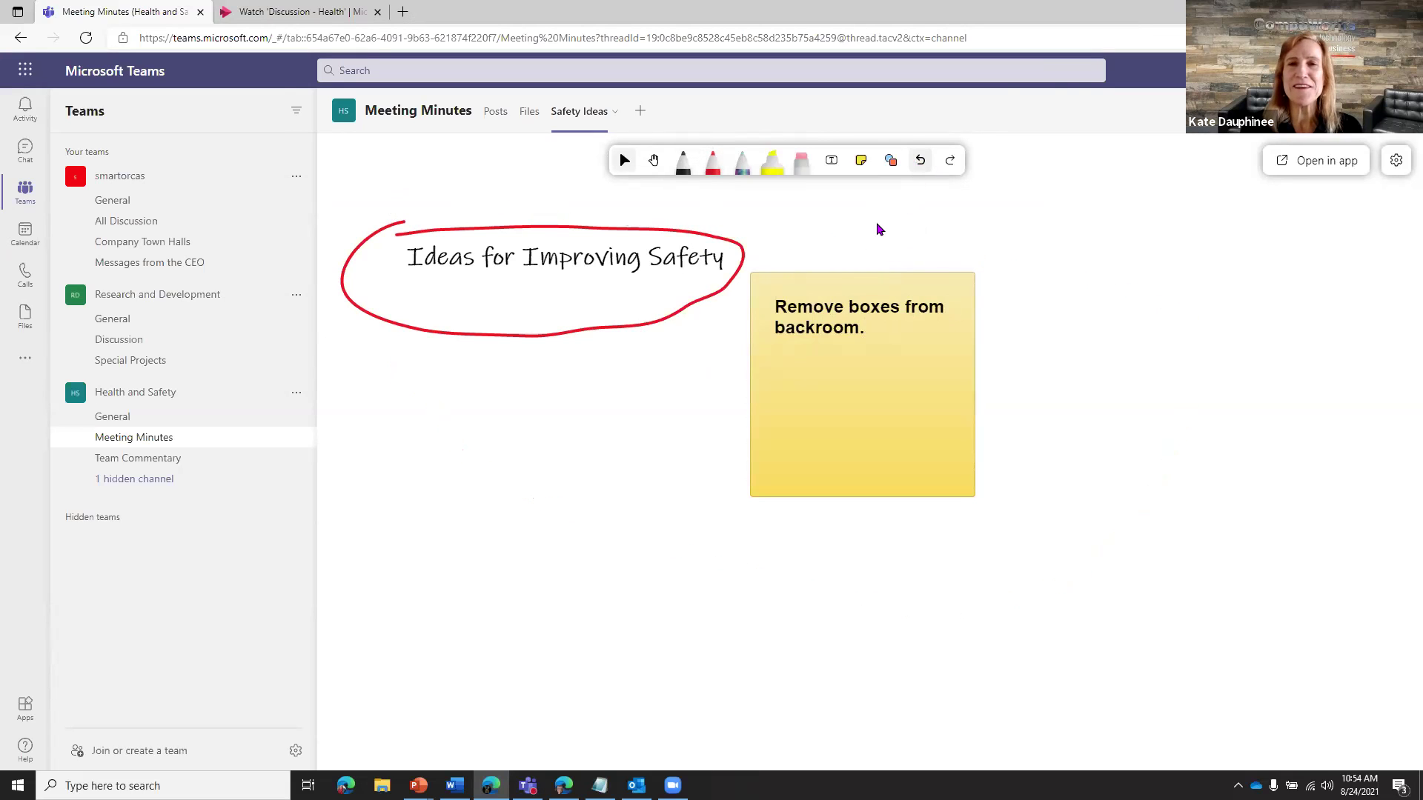
left_click(653, 160)
left_click_drag(617, 290, 703, 328)
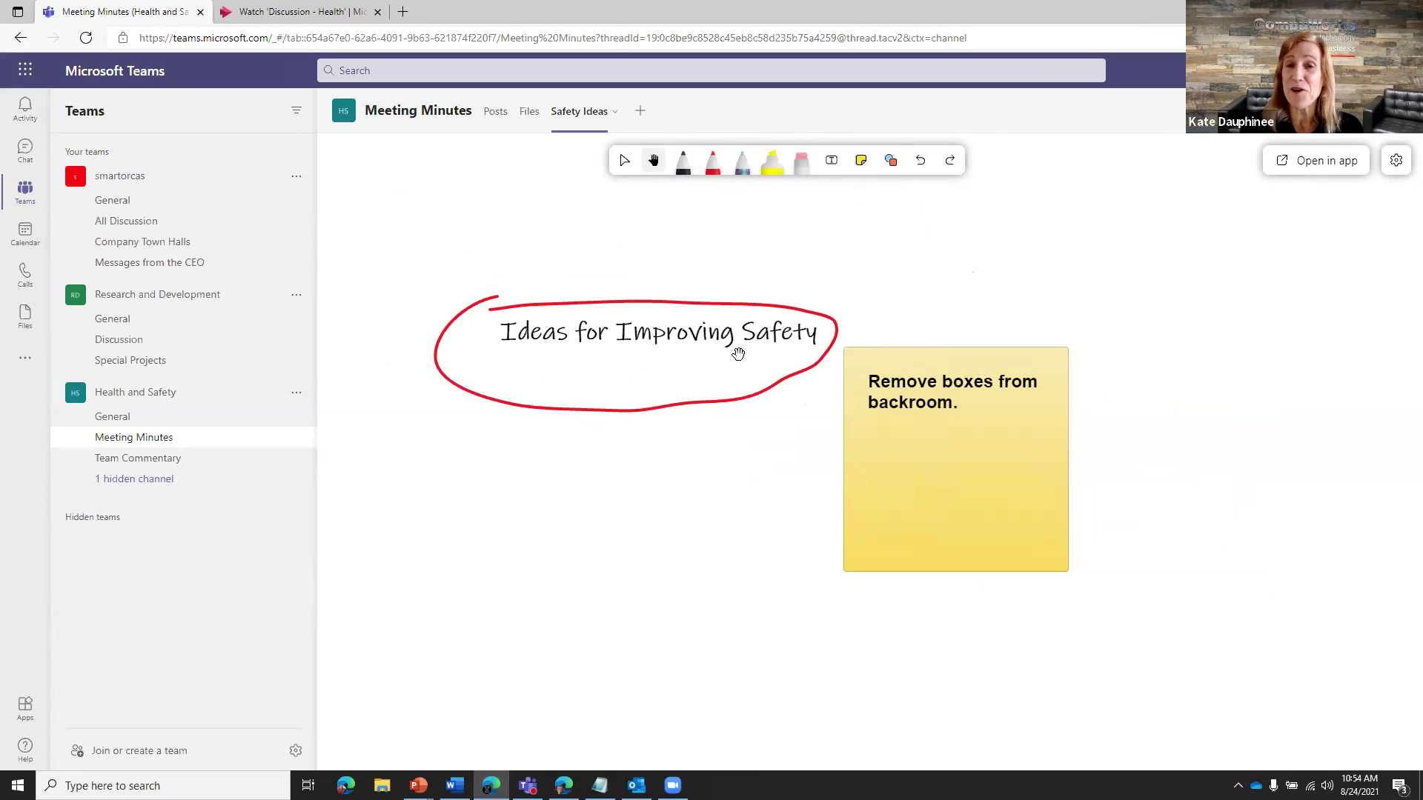
scroll(738, 354, "down", 3)
left_click_drag(750, 365, 584, 265)
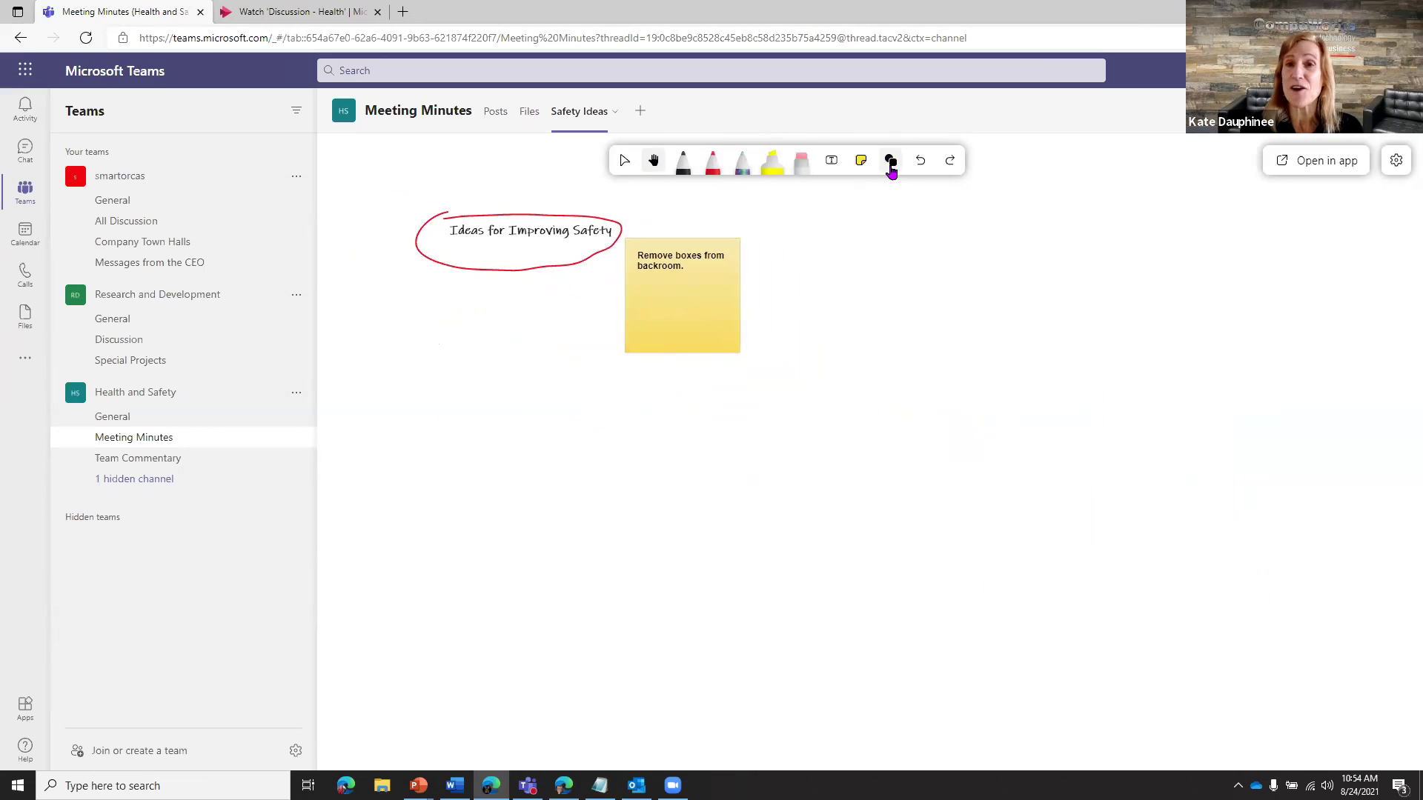
- Add an enlarged green sticky note reading 'Hello' beside the yellow note
left_click(861, 161)
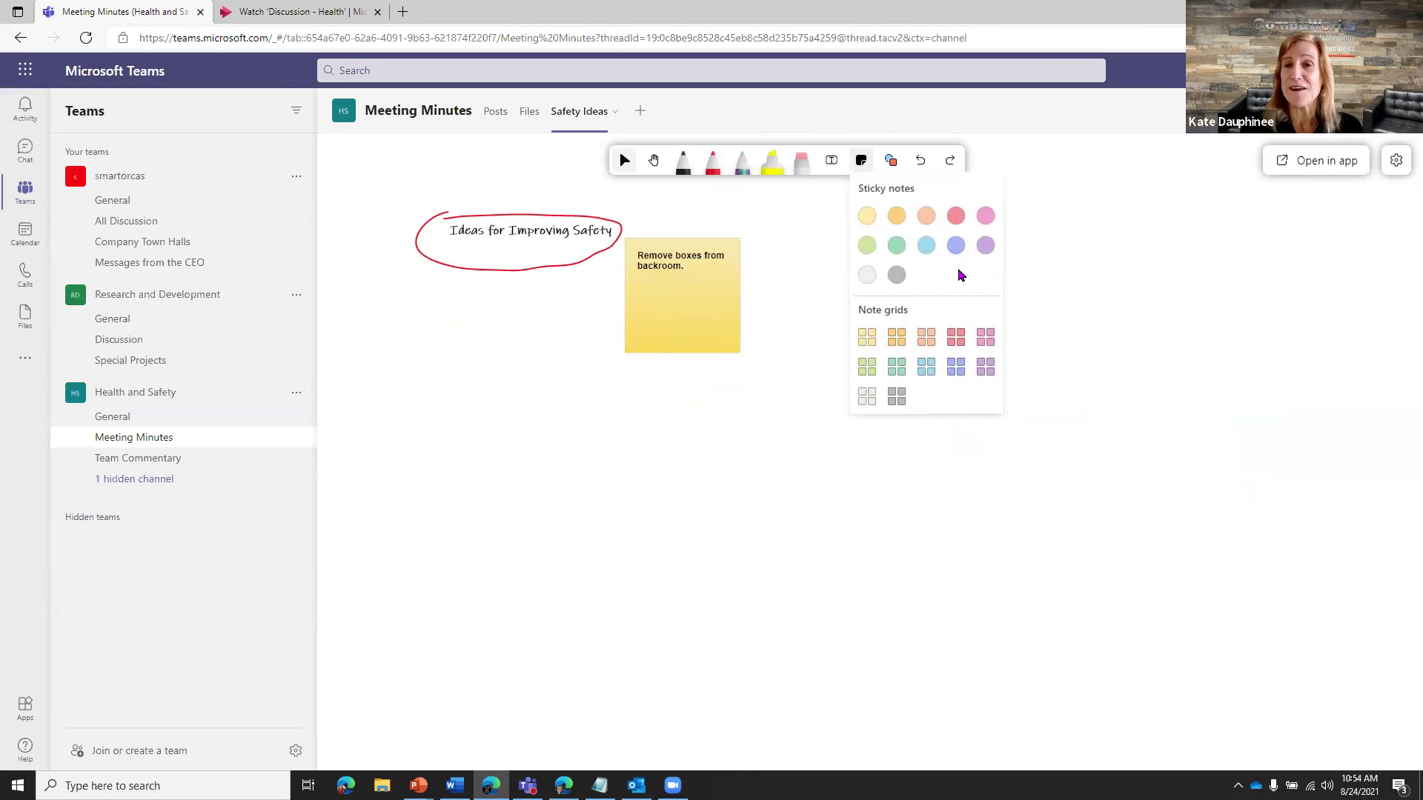
left_click(897, 245)
left_click(998, 308)
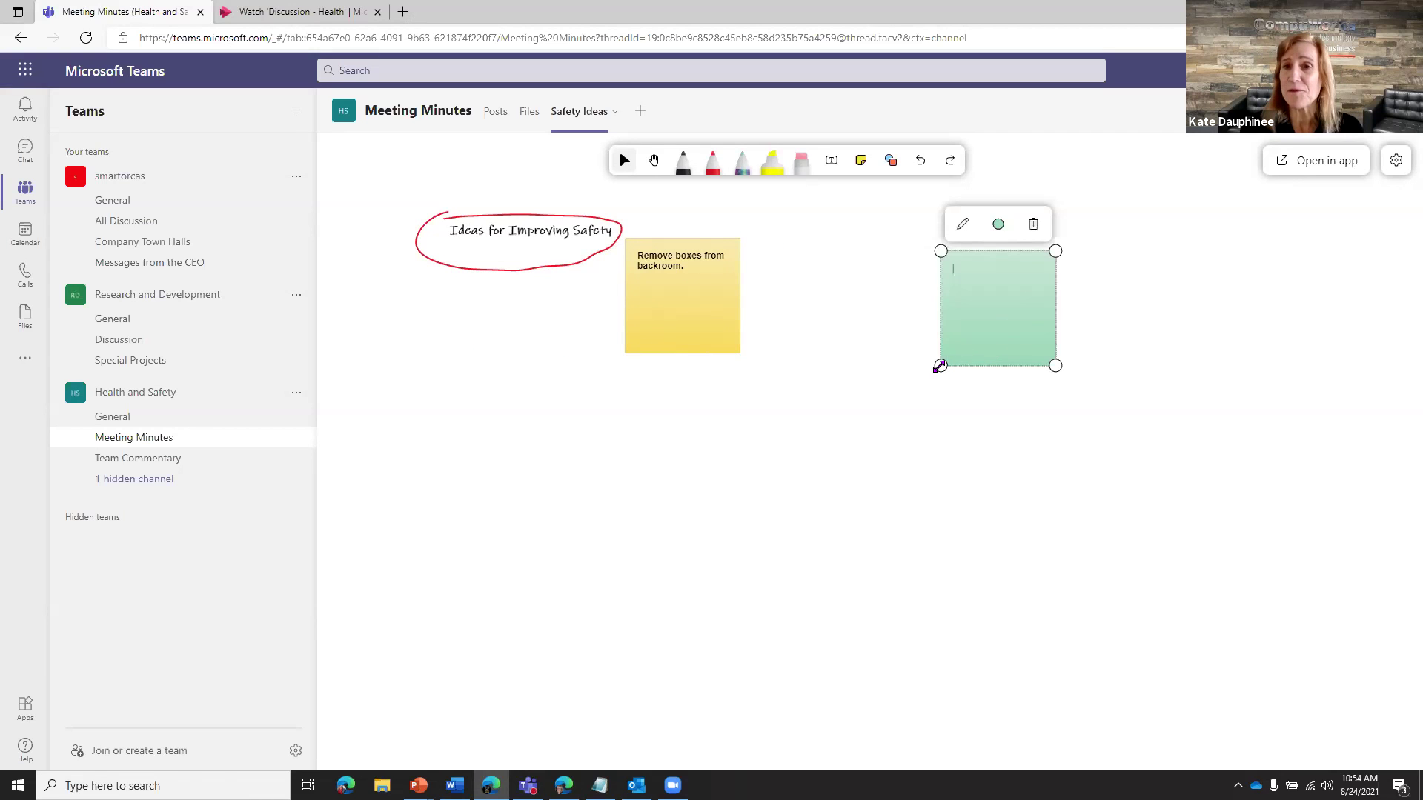
left_click_drag(930, 366, 877, 429)
left_click(931, 224)
type("Hello")
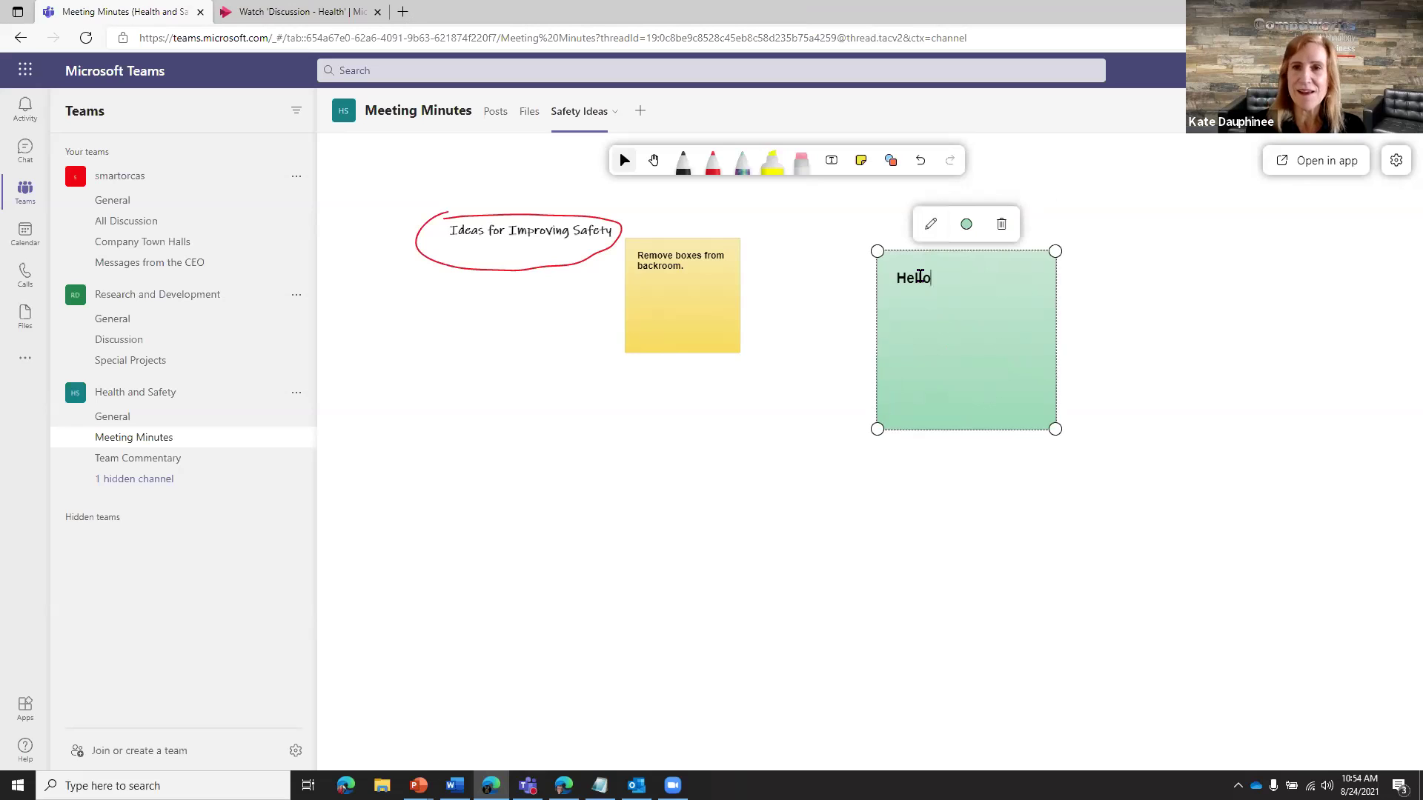
left_click(793, 389)
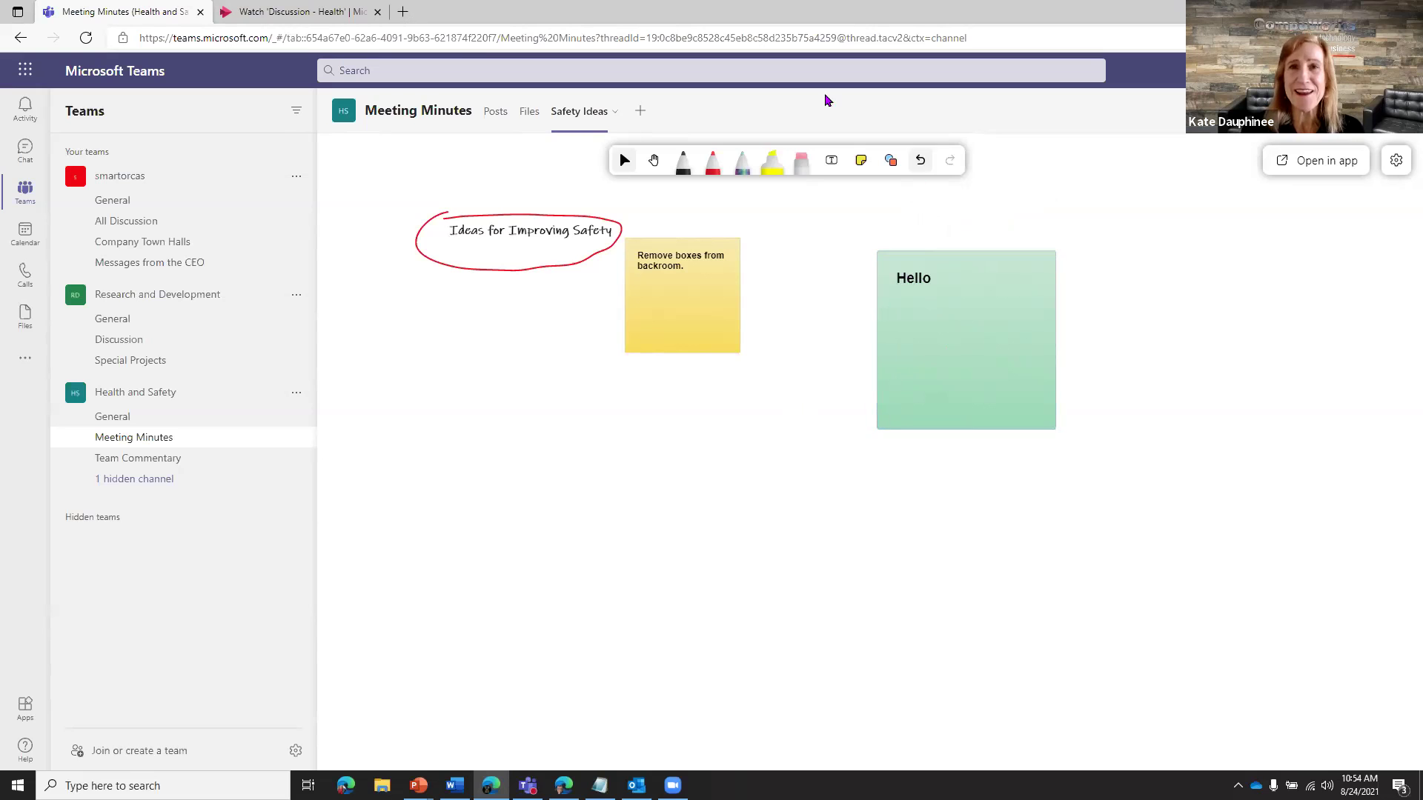
left_click(400, 10)
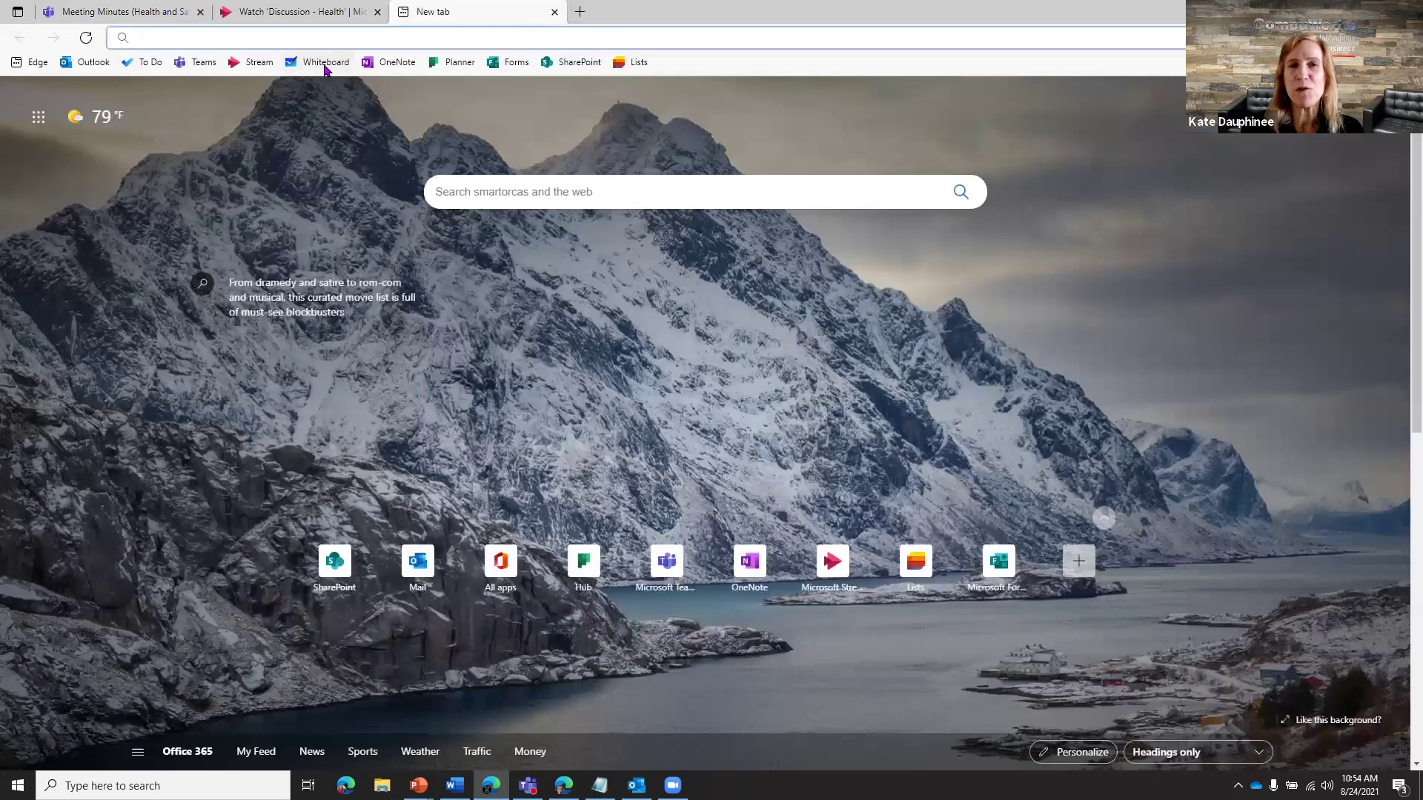
- Open the Safety Ideas board in Microsoft Whiteboard on the web, then view it in Teams
left_click(322, 60)
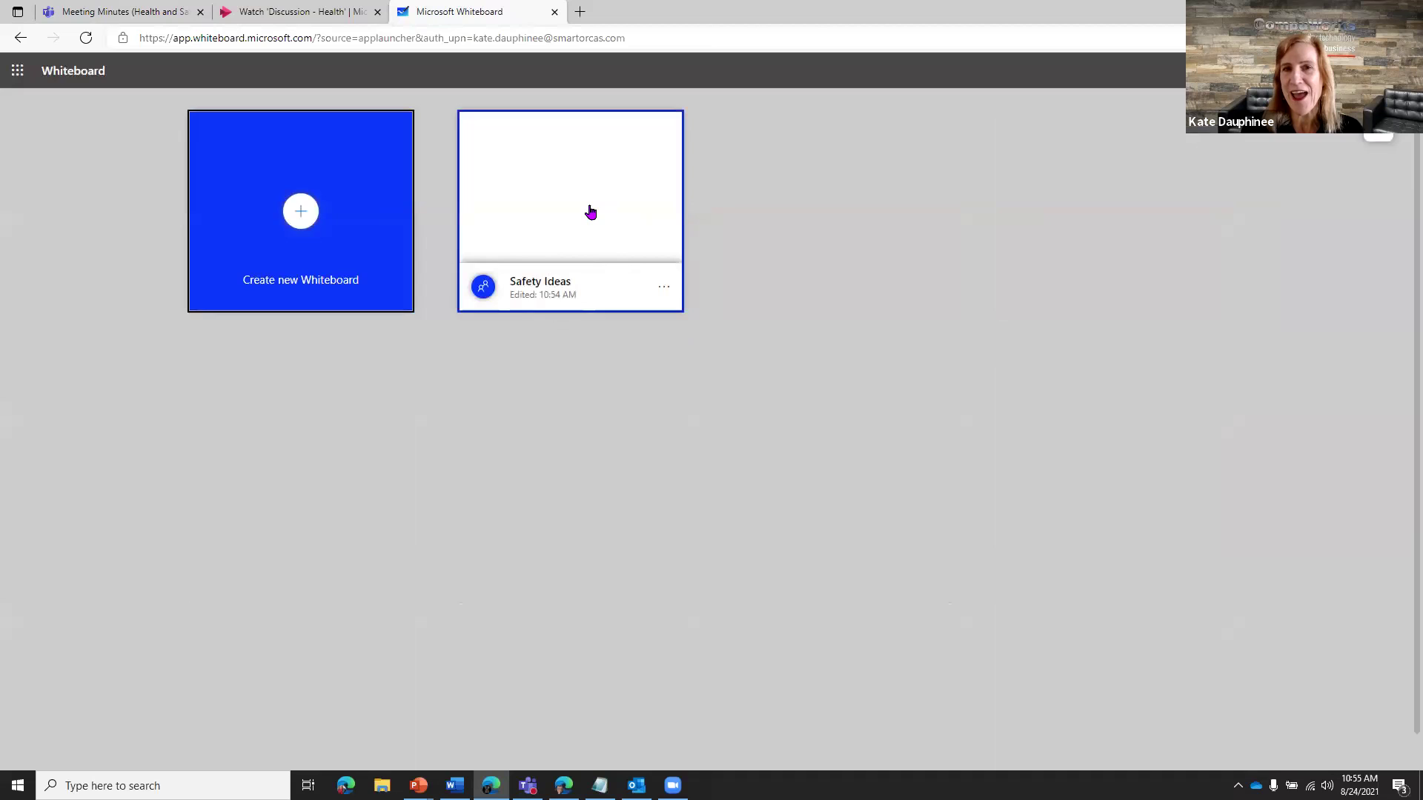
left_click(591, 210)
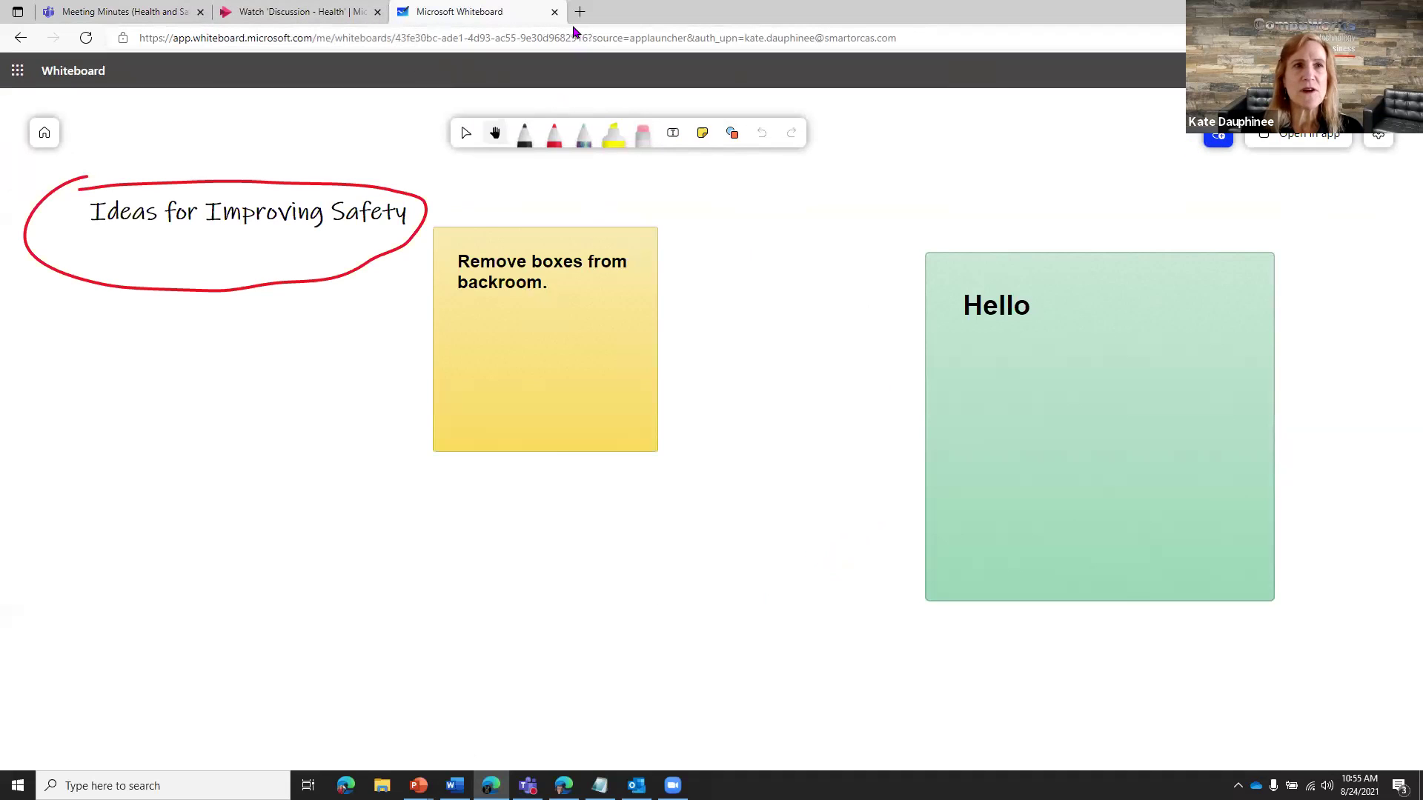
left_click(119, 12)
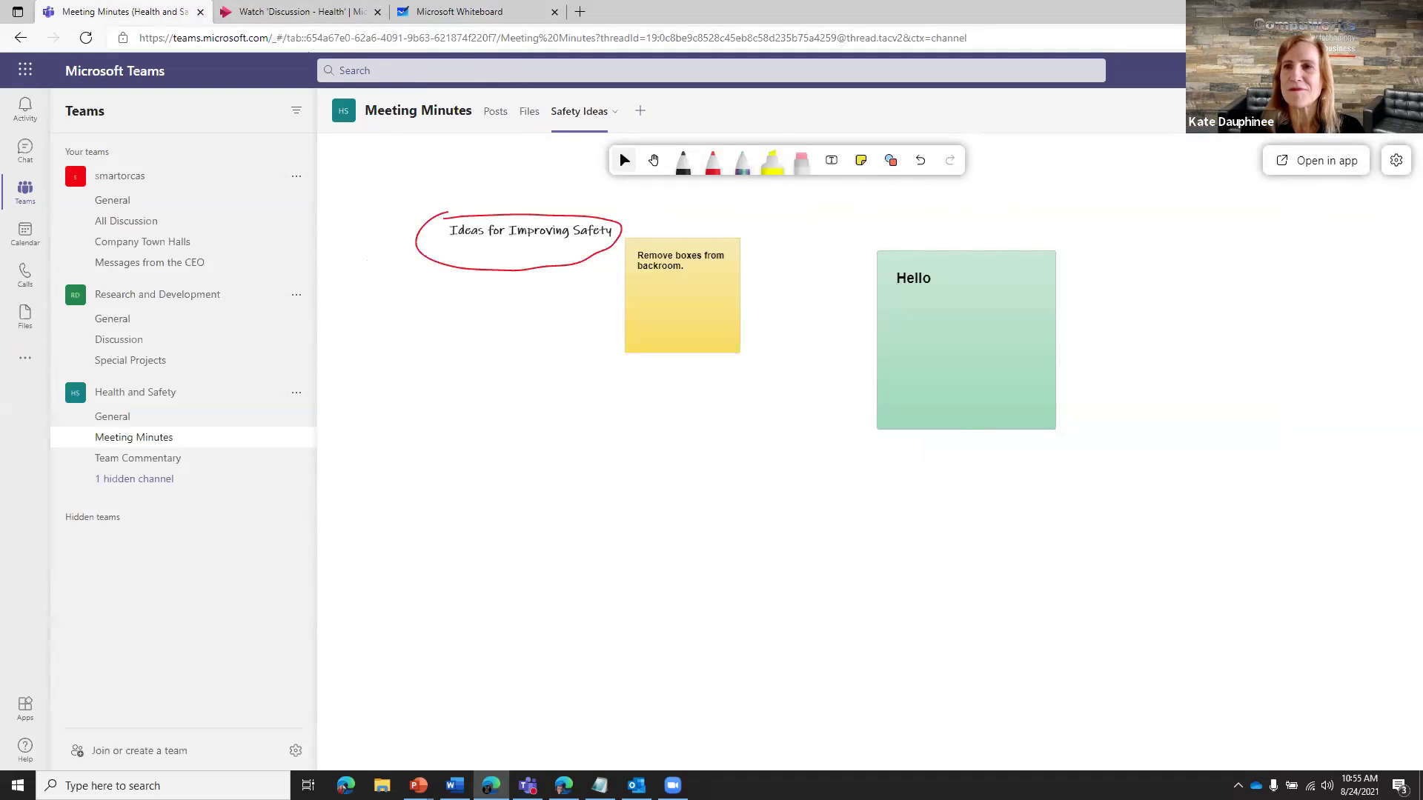
- Check the whiteboard's Open in app options, then return to the standalone Whiteboard tab
left_click(1319, 160)
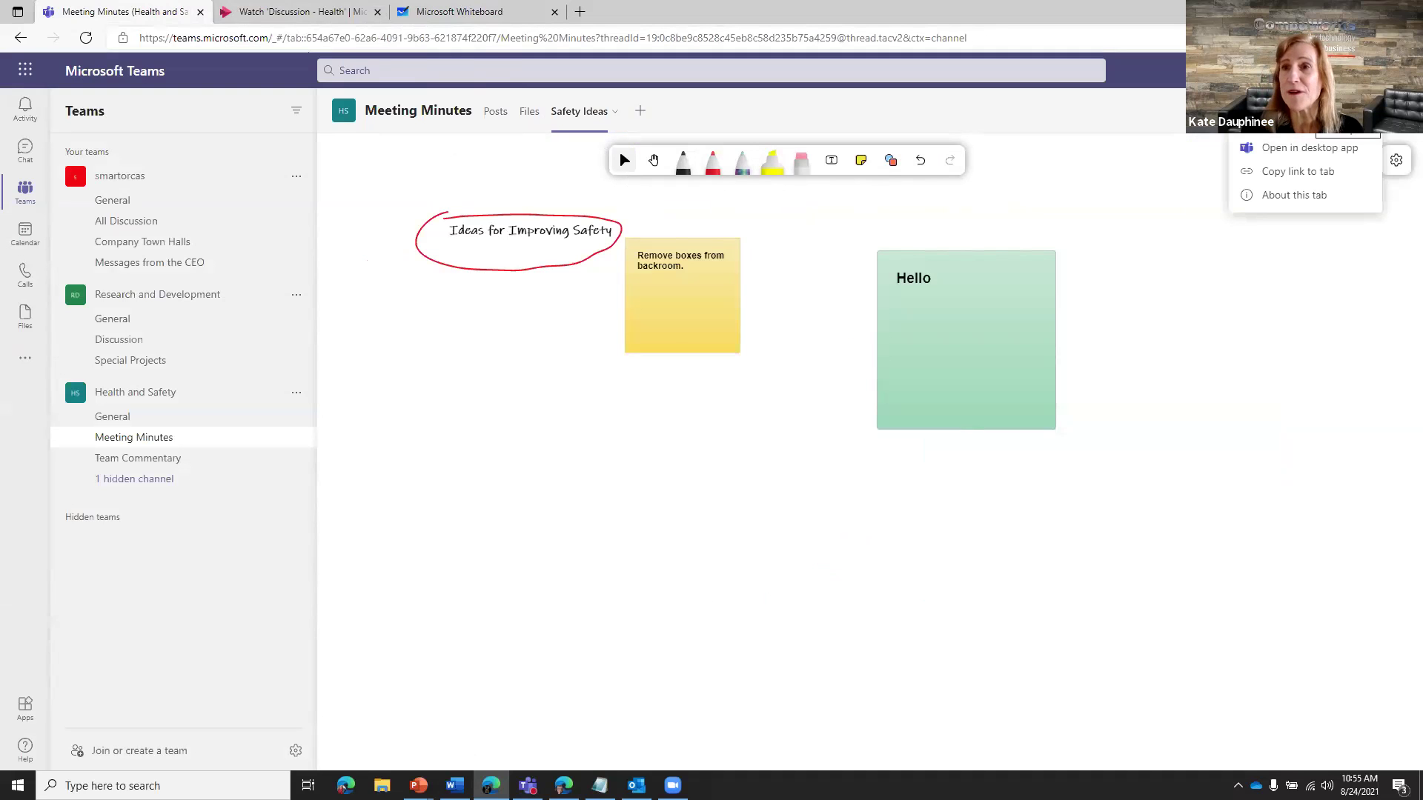
key("Escape")
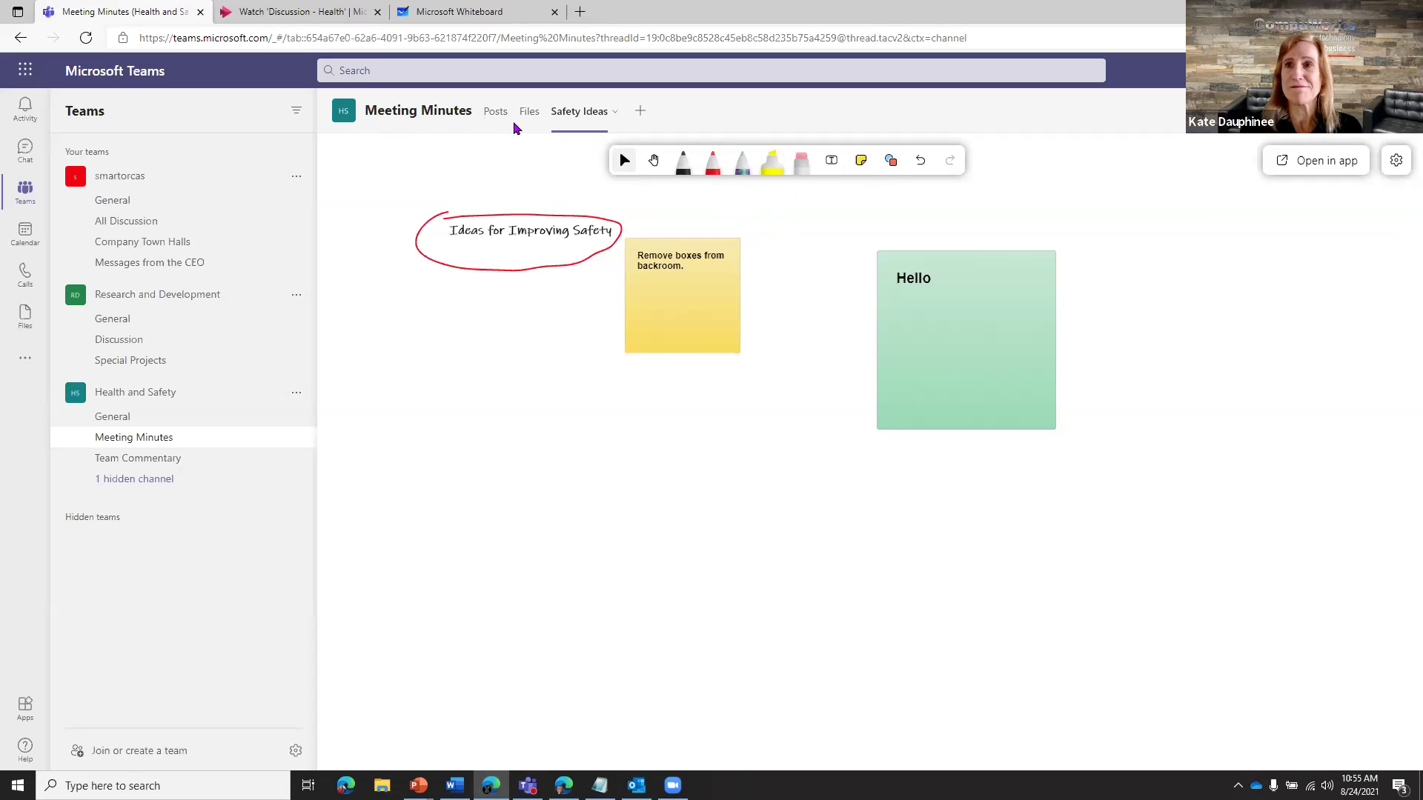
key("ctrl+shift+Tab")
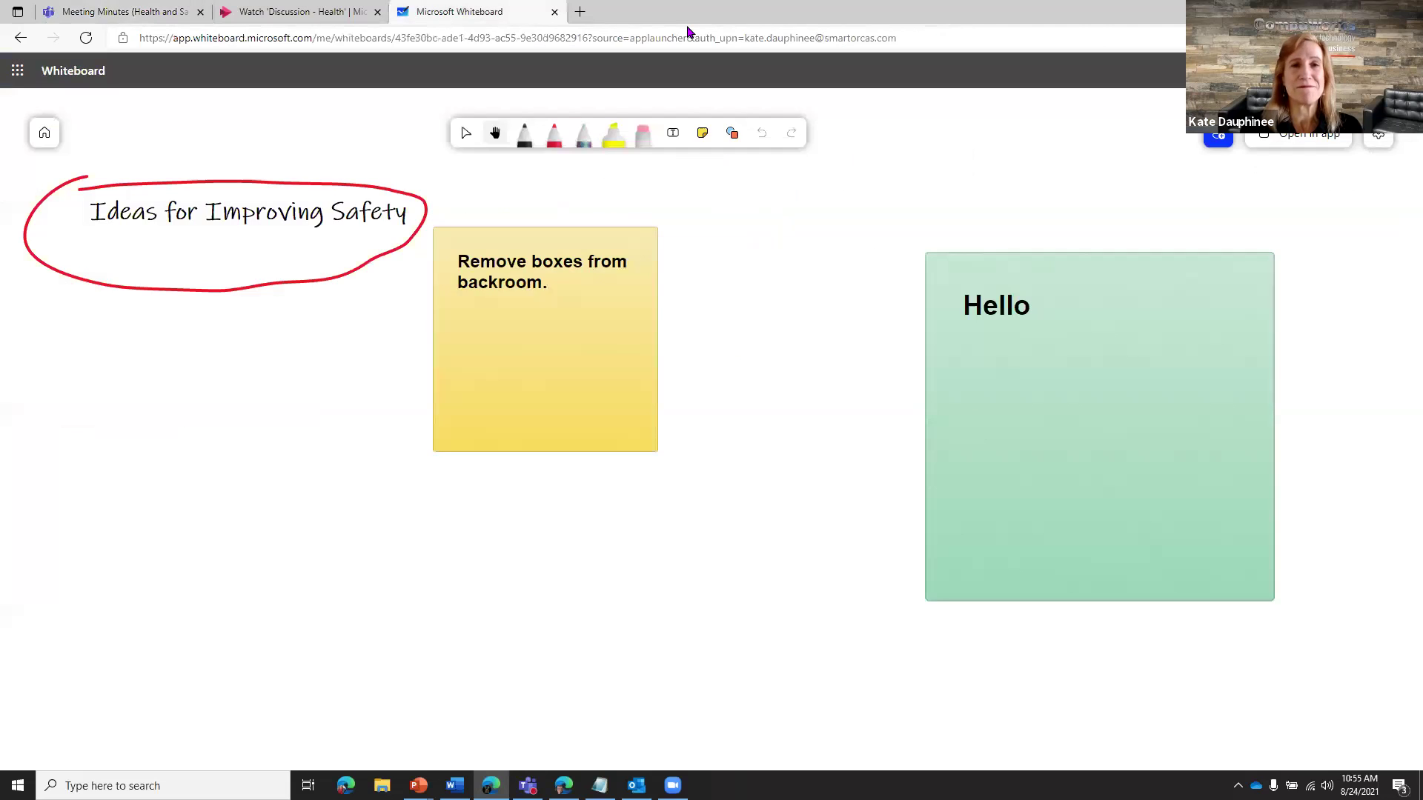
- Review the board's Share panel, leaving the share link on, then return to the Teams tab
left_click(1216, 141)
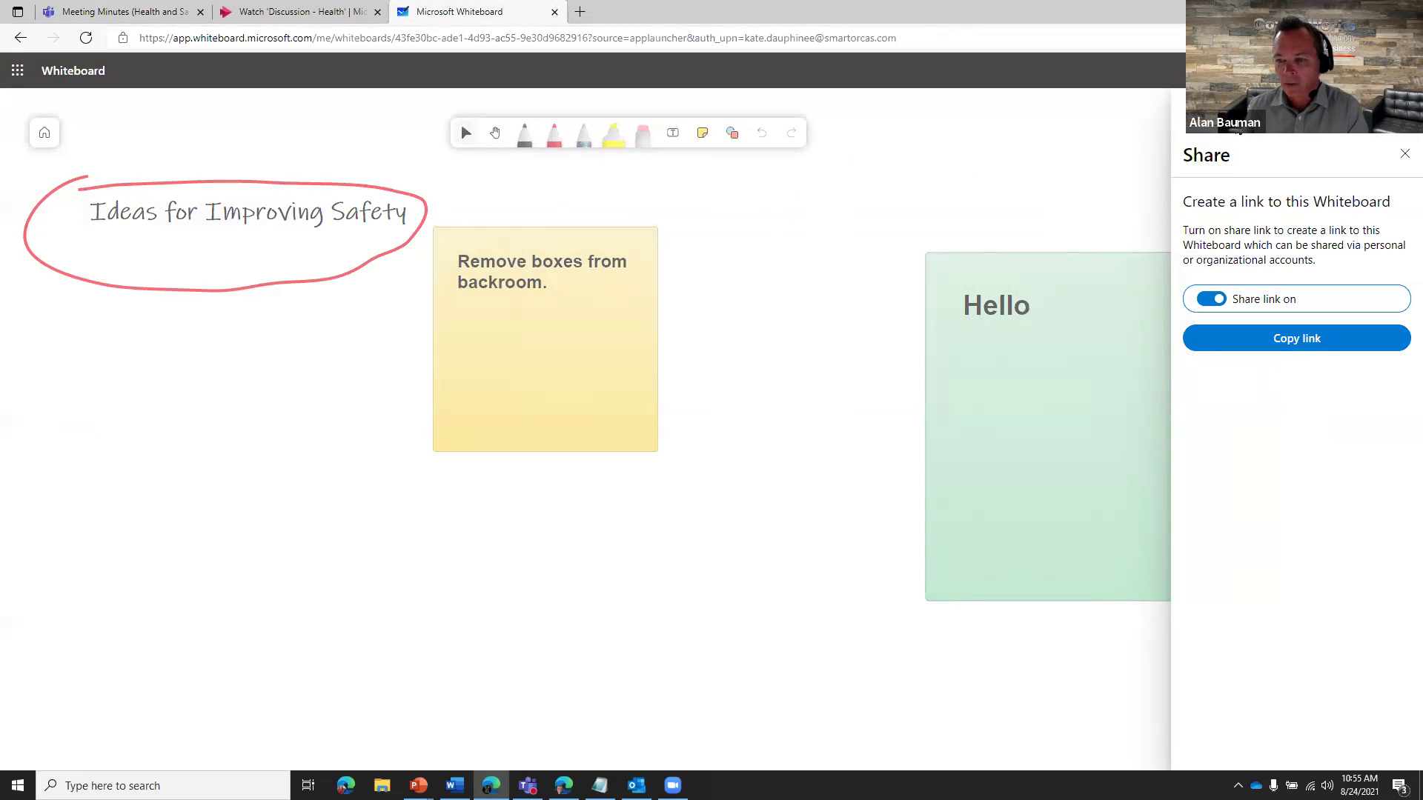
left_click(1405, 154)
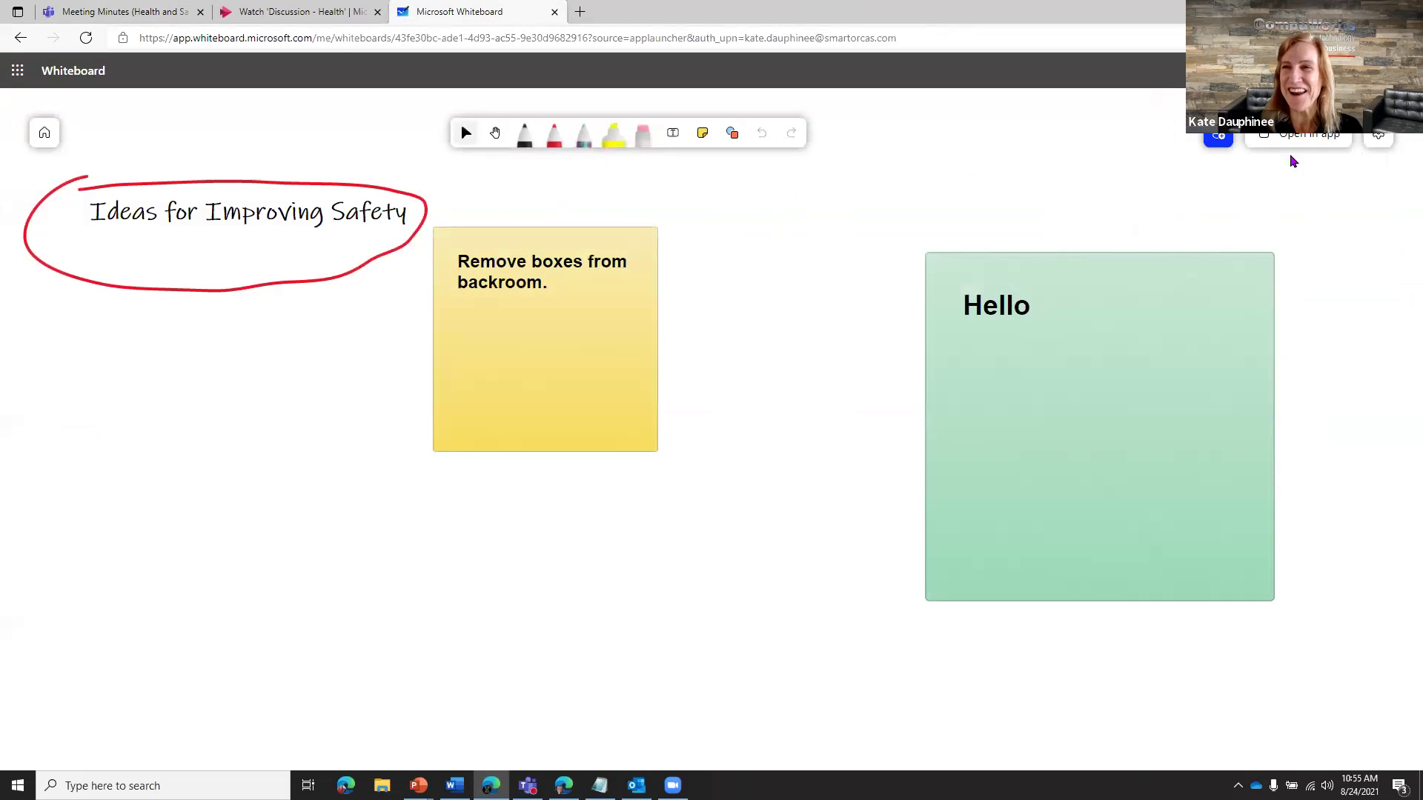
left_click(1220, 141)
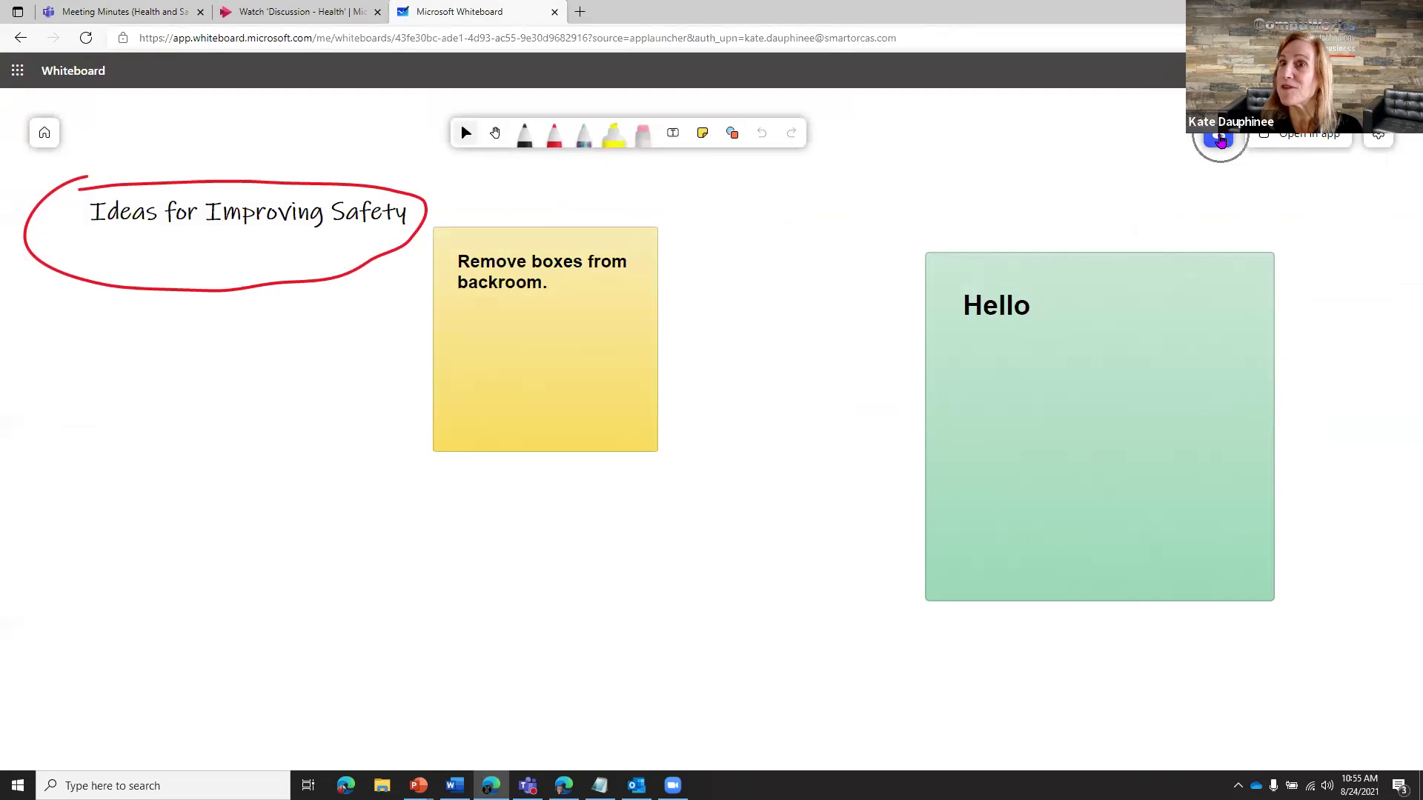
left_click(1220, 140)
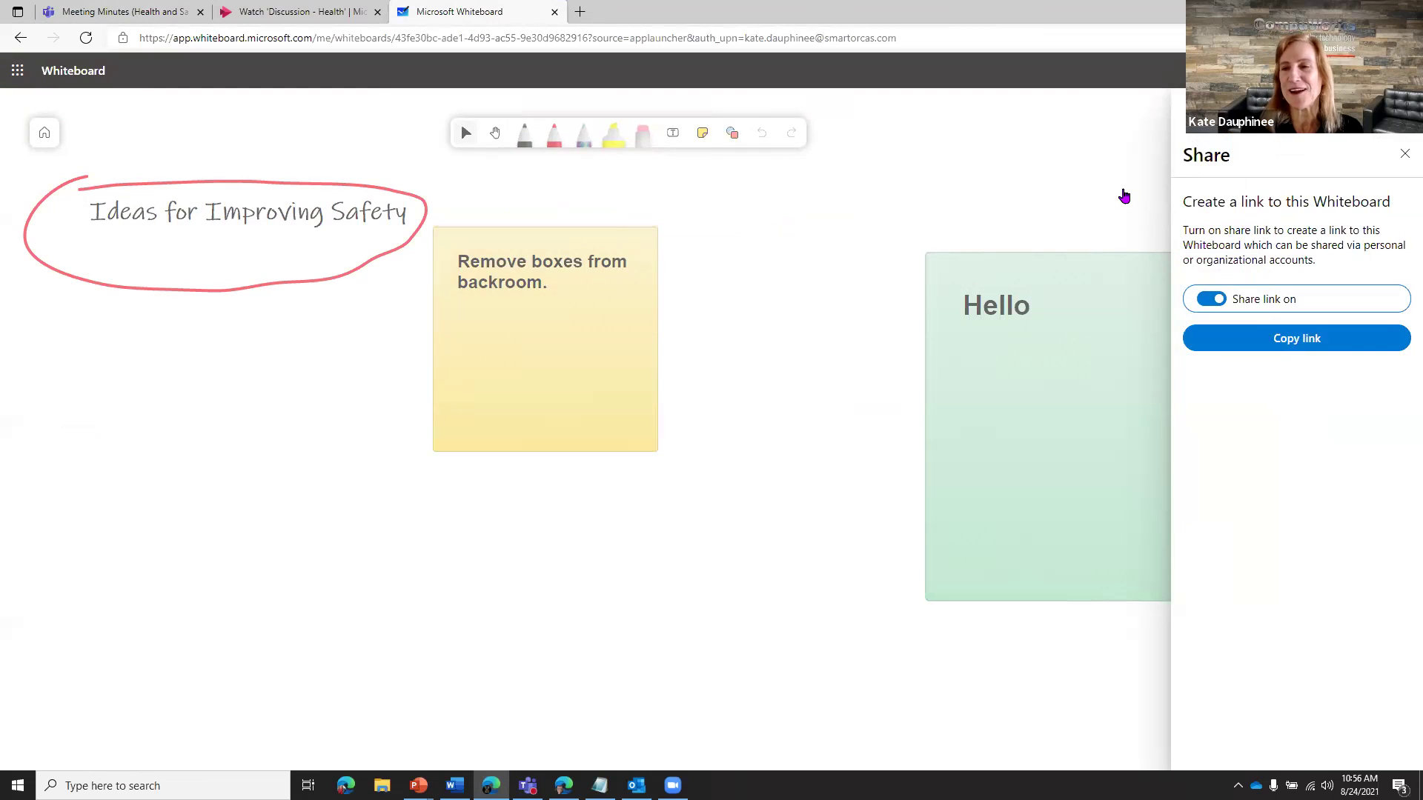
left_click(1404, 154)
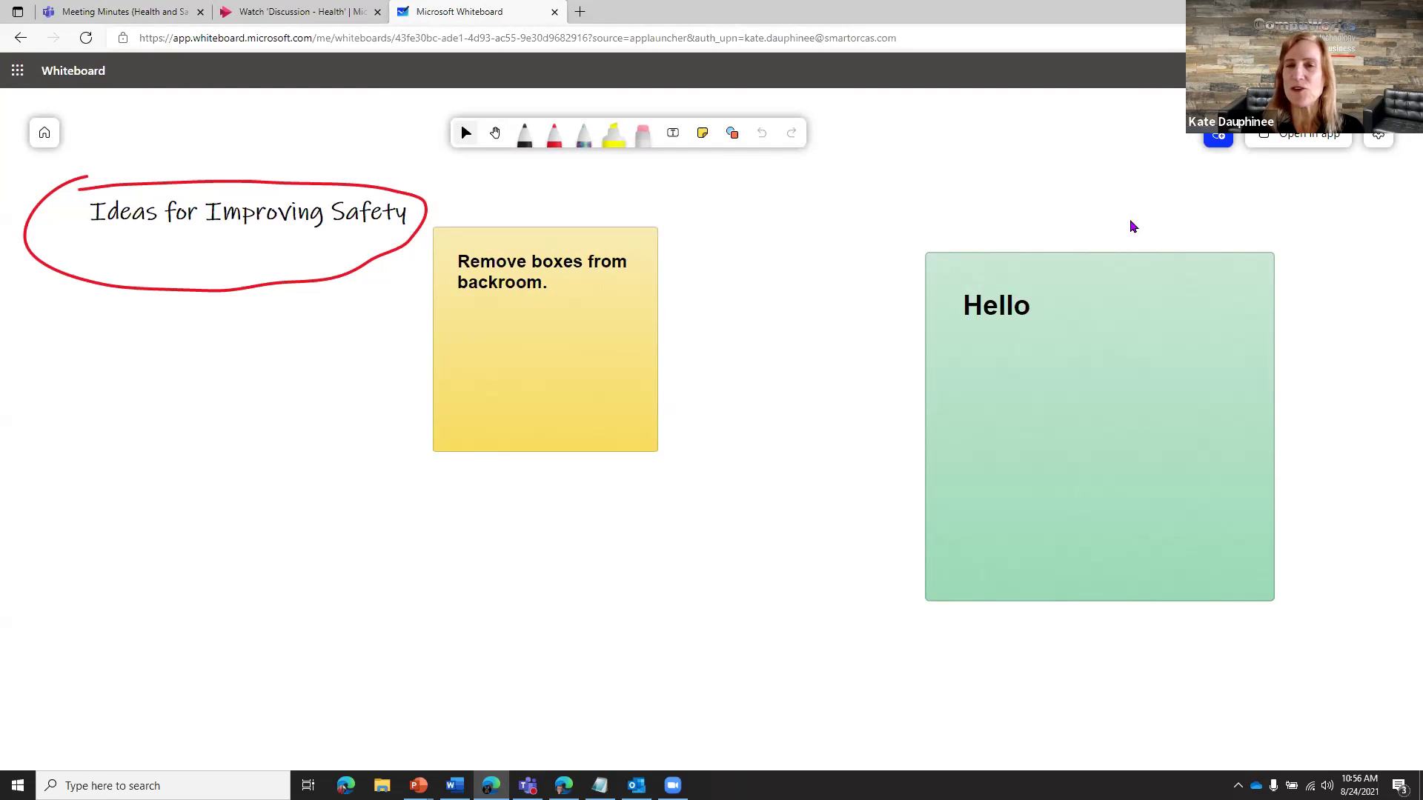
key("alt+Tab")
key("Escape")
left_click(143, 19)
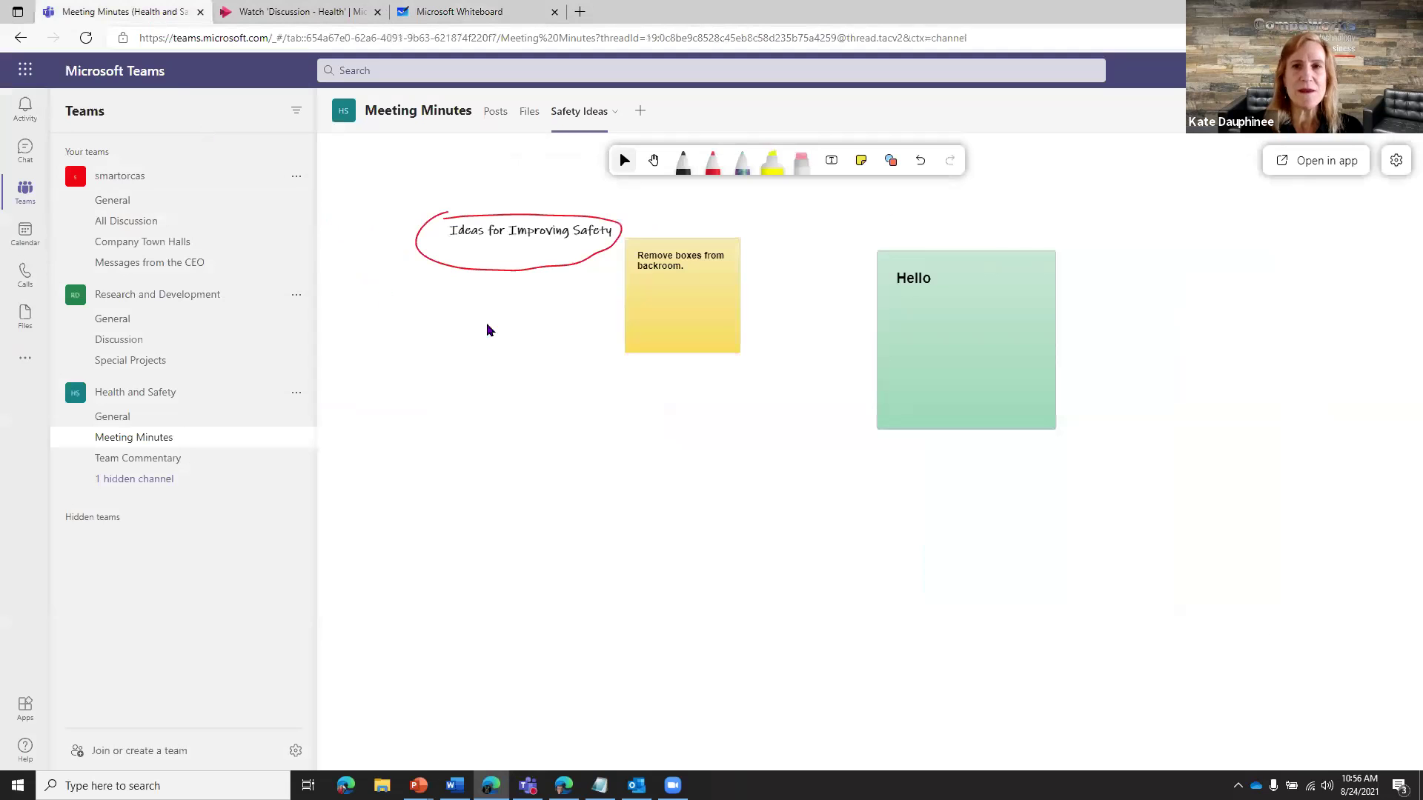
- Add a OneNote tab linked to the Health and Safety Notebook in Meeting Minutes
left_click(640, 112)
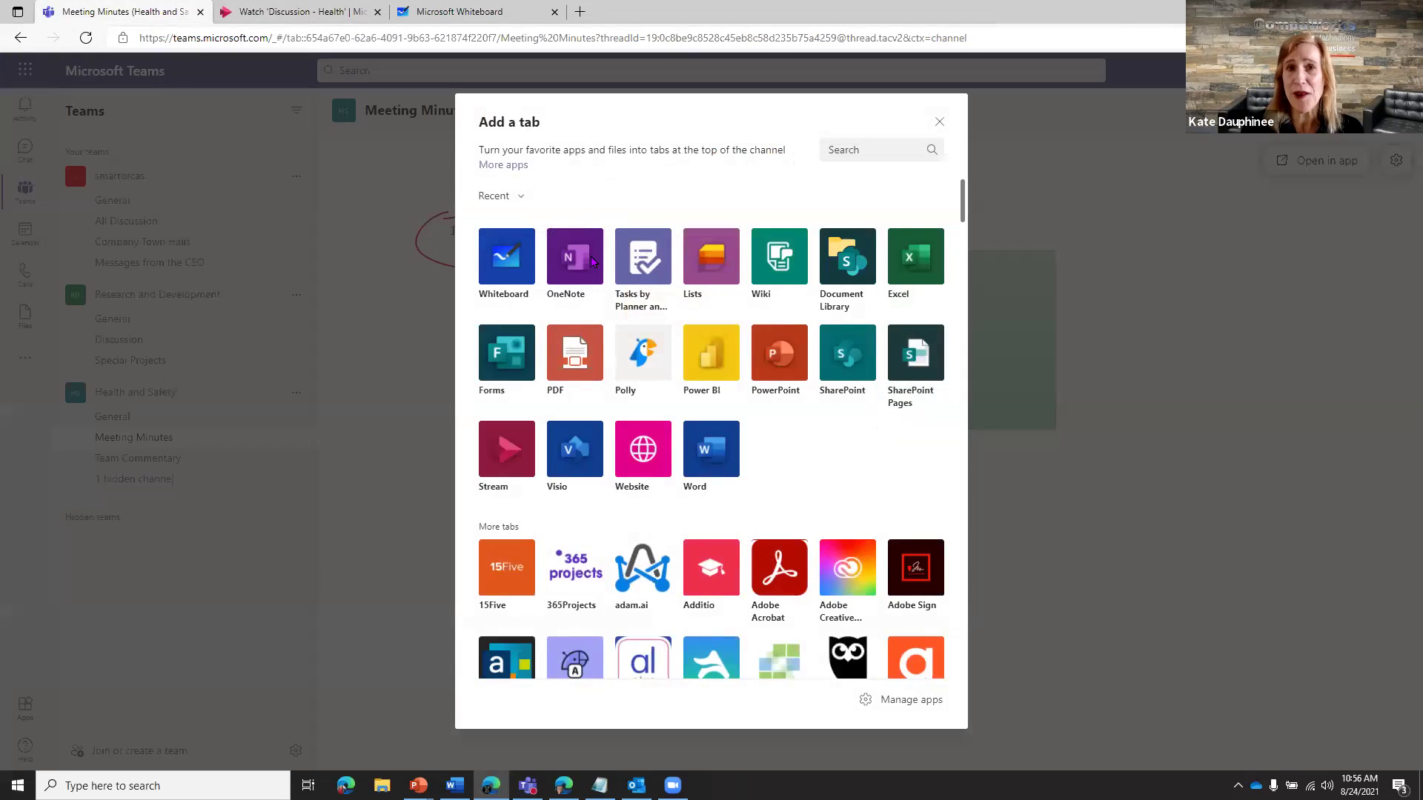
left_click(593, 261)
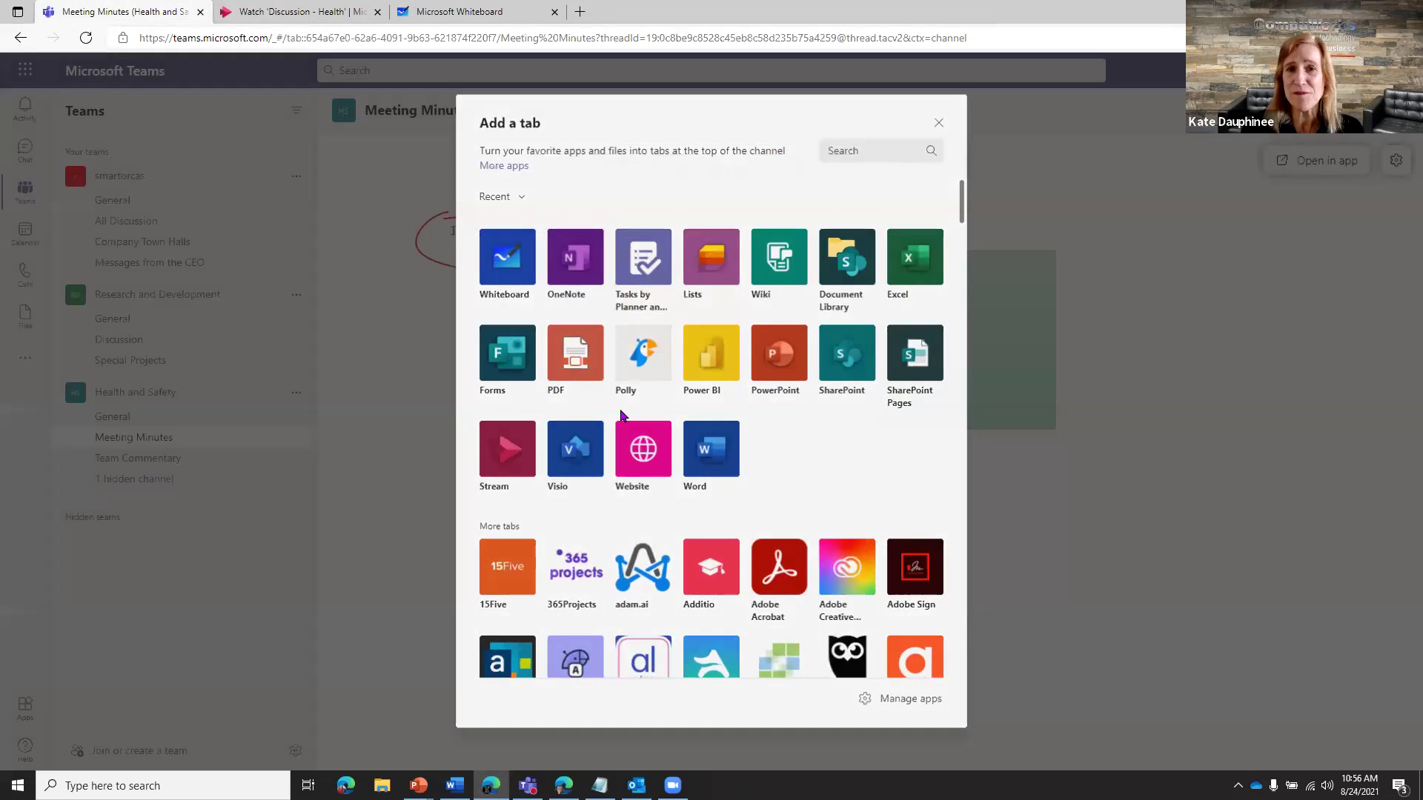
left_click(678, 335)
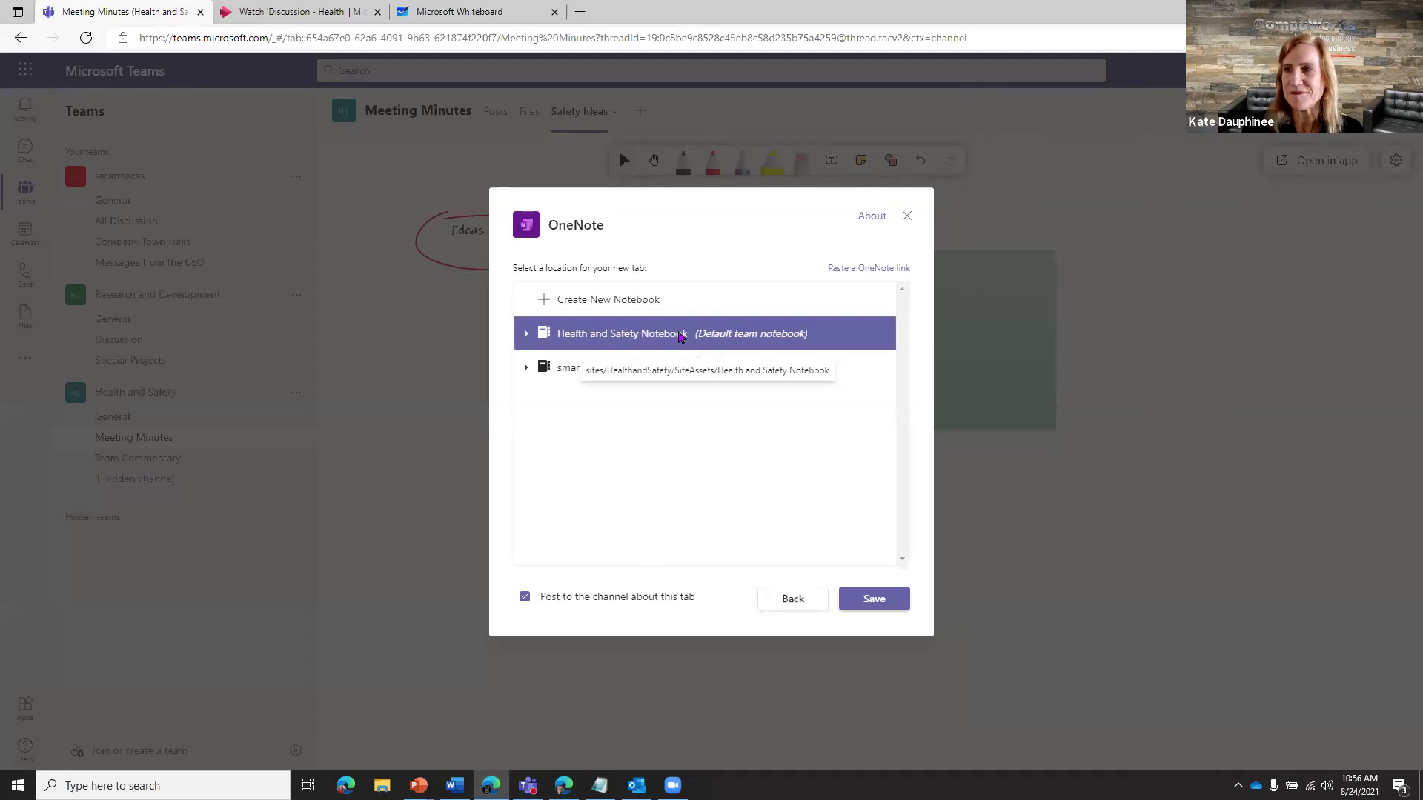
left_click(861, 597)
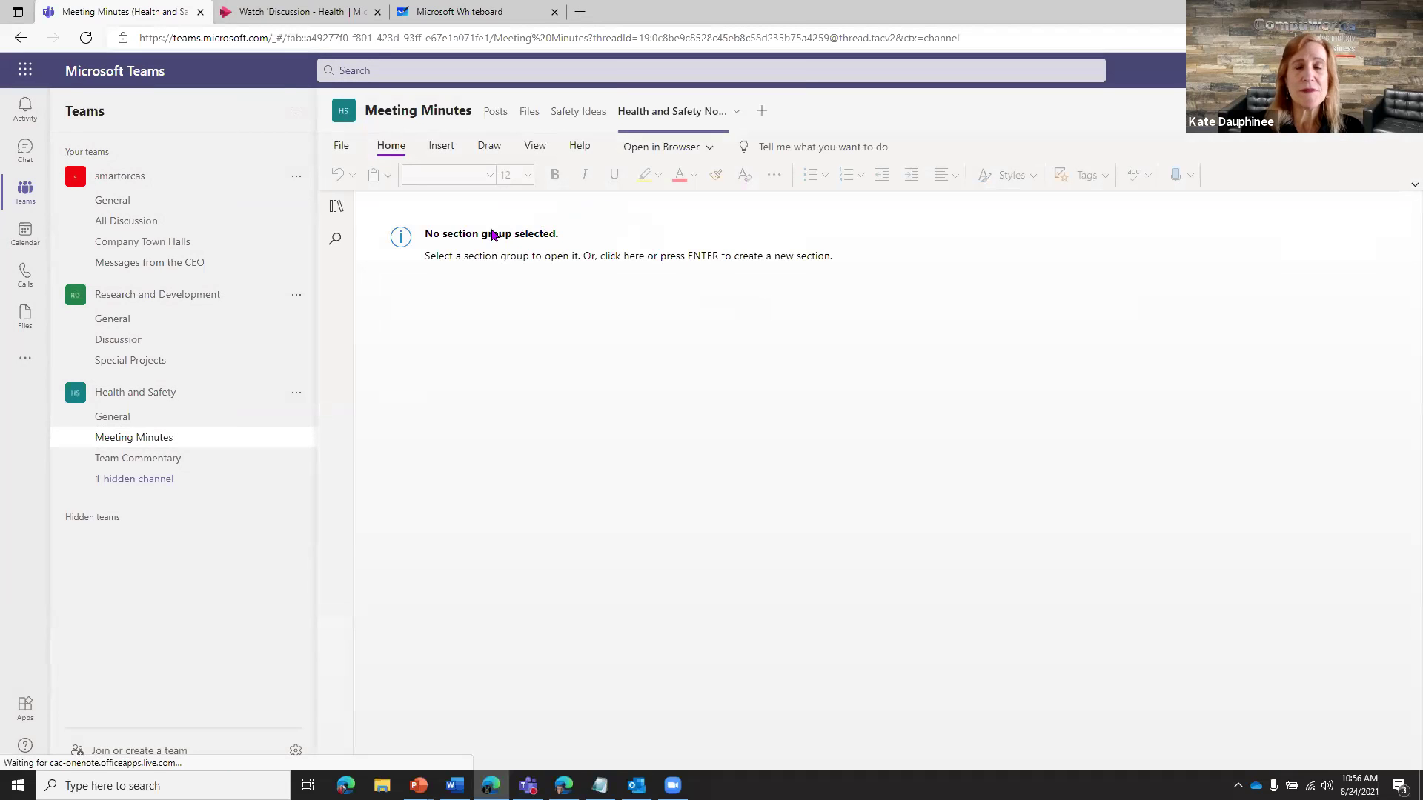
- Create a 'Safety Training' section in the Health and Safety Notebook
left_click(336, 208)
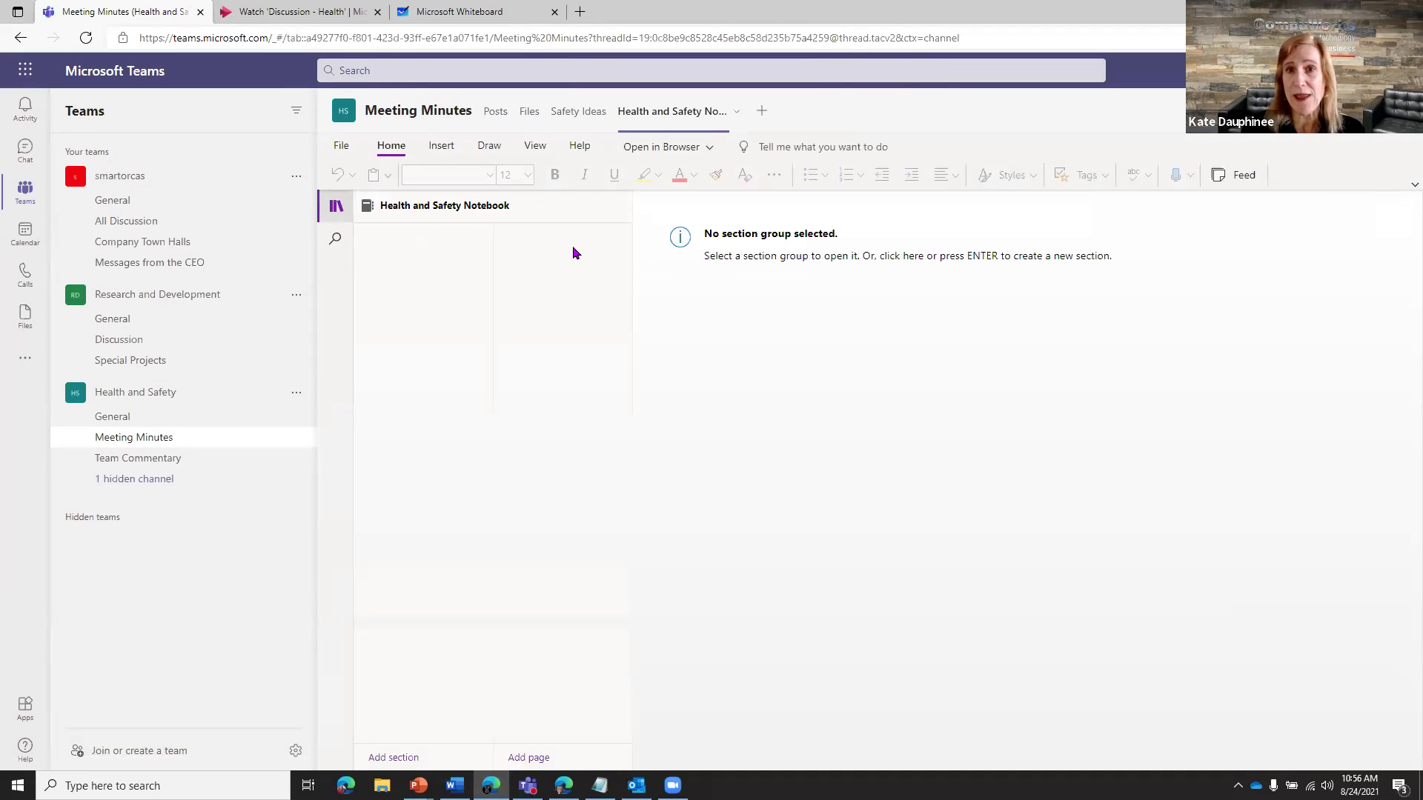
left_click(777, 244)
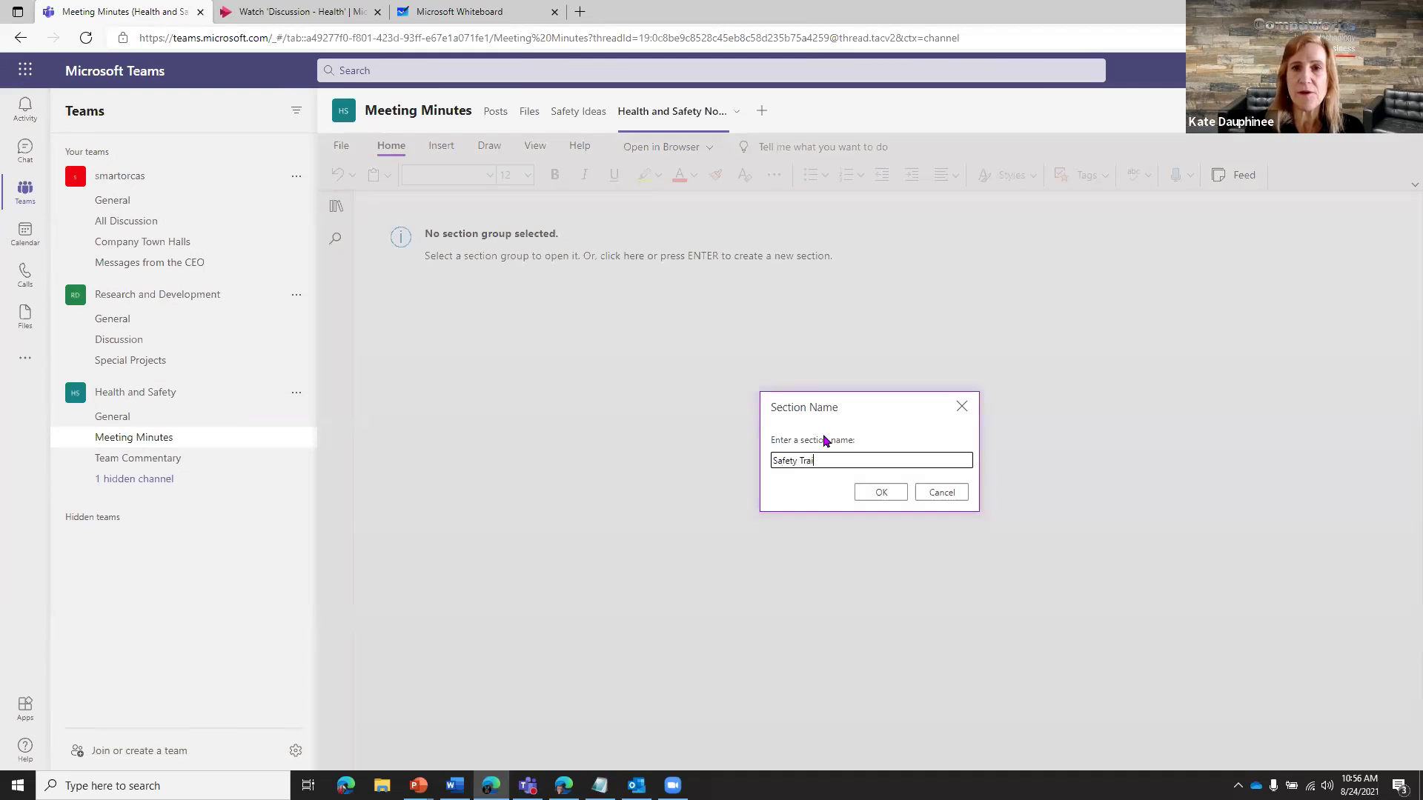
key("Return")
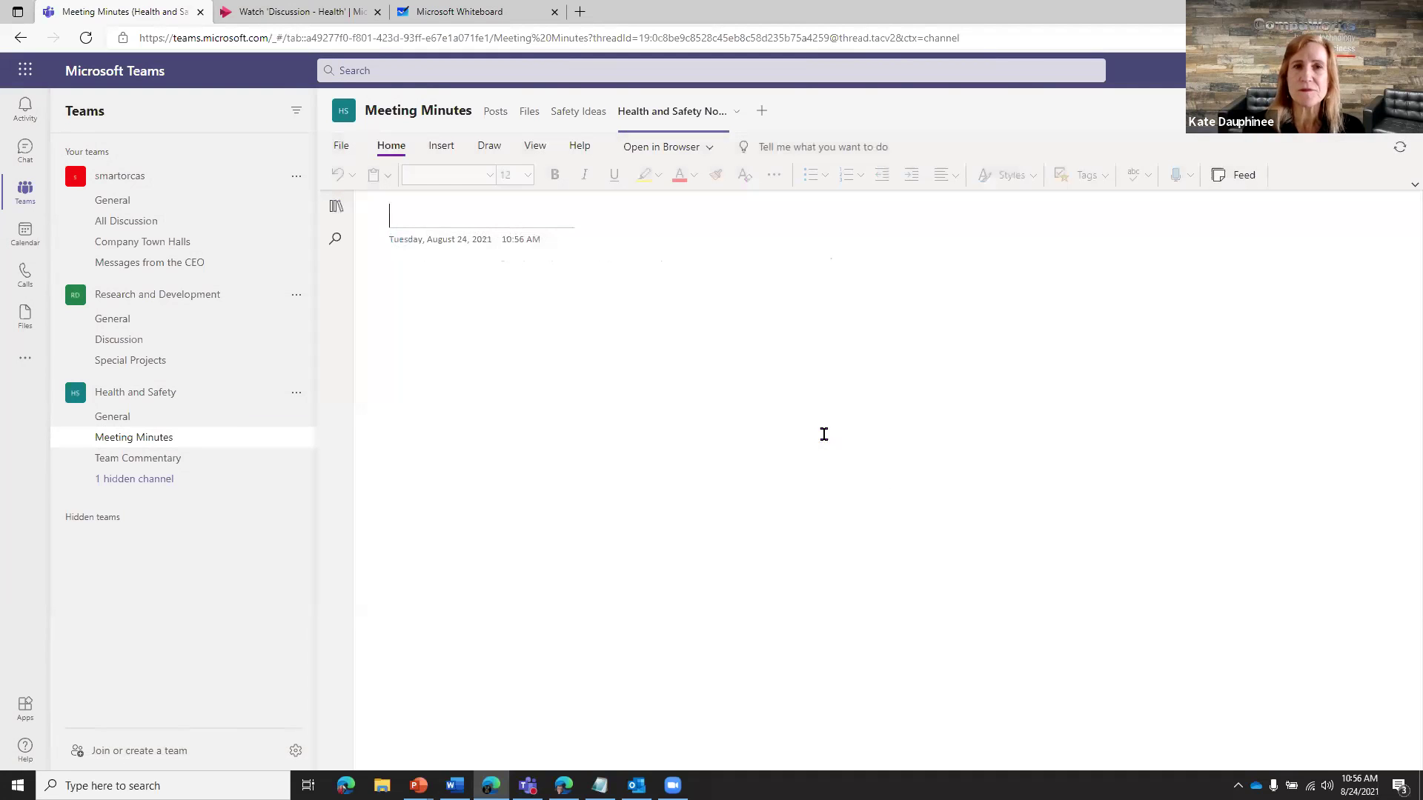
- Add a new blank page to the Safety Training section
left_click(343, 211)
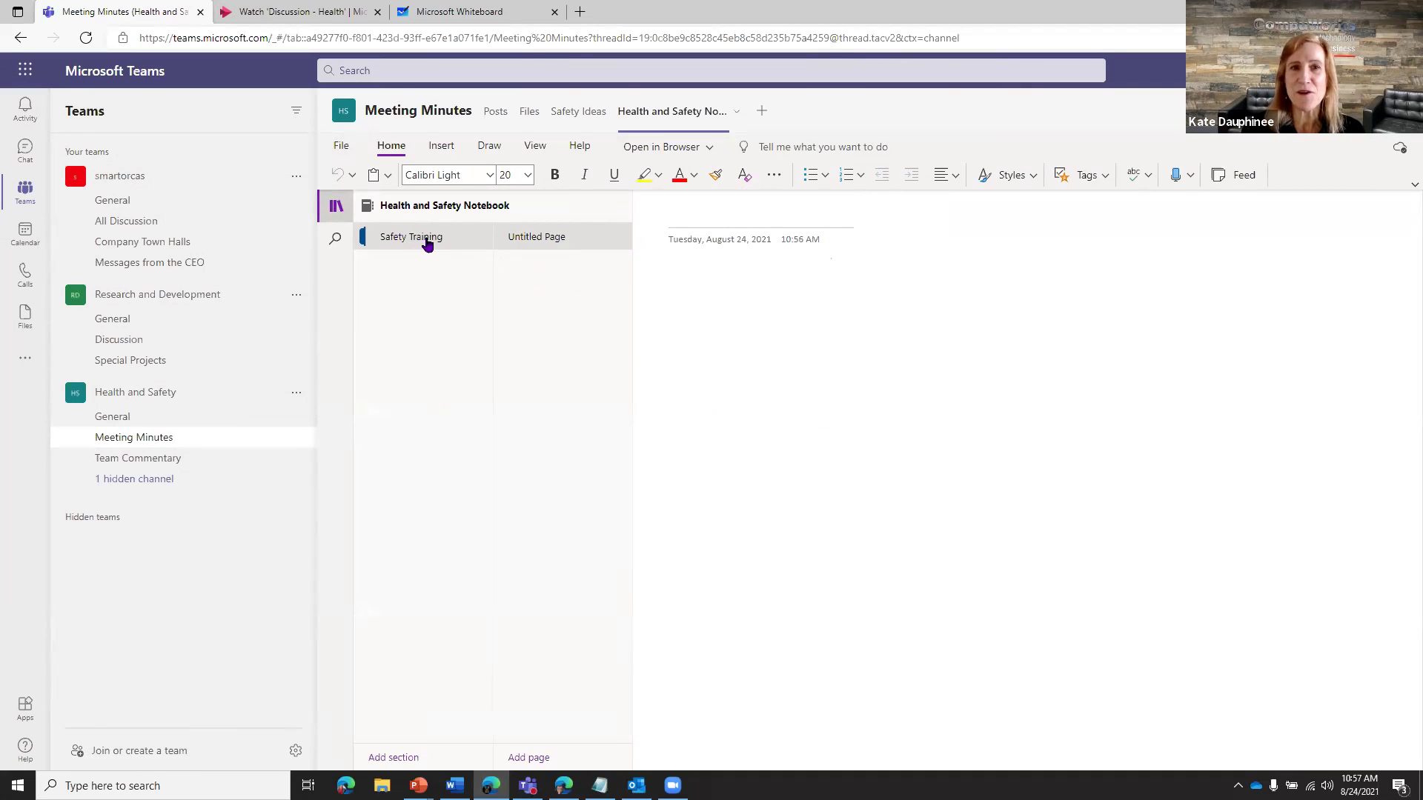
right_click(454, 238)
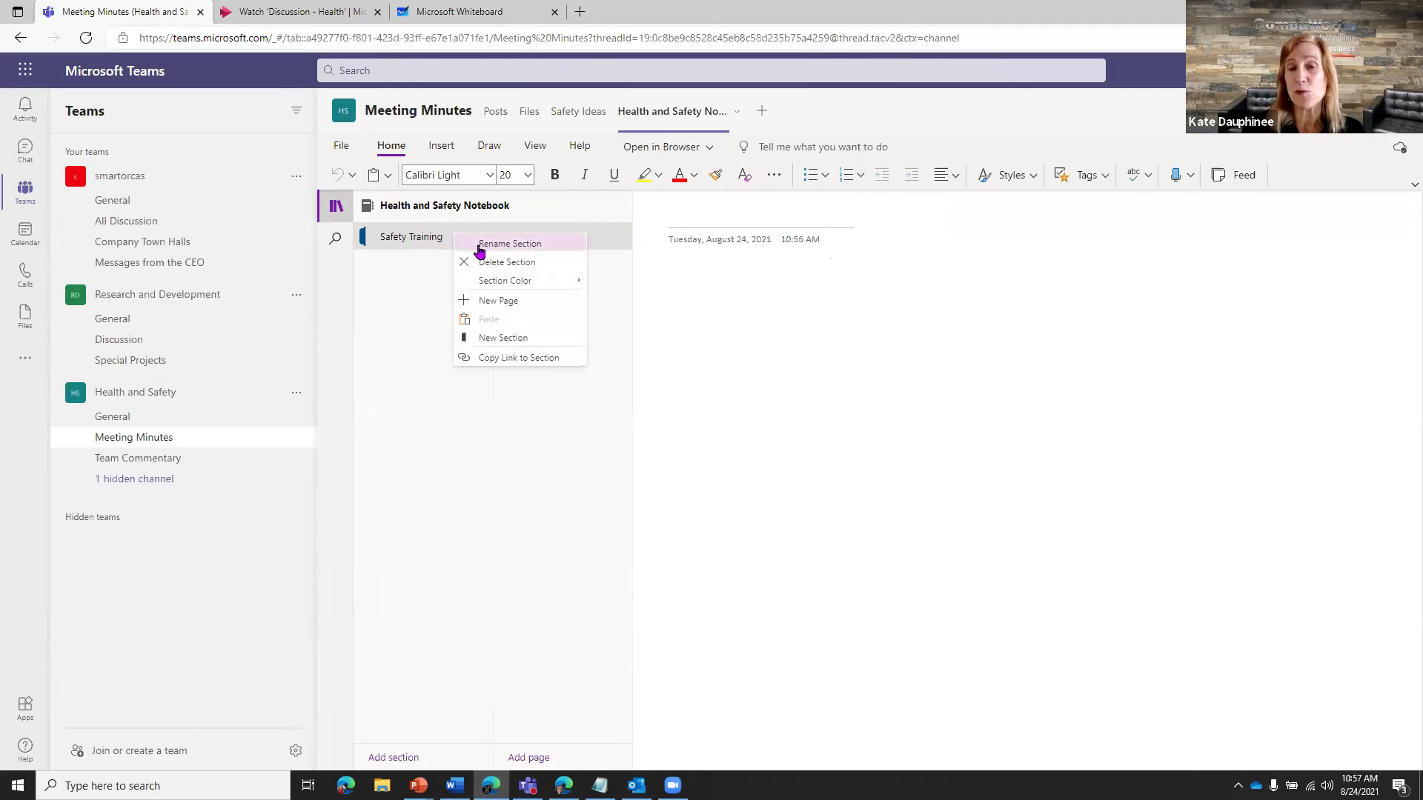
mouse_move(485, 285)
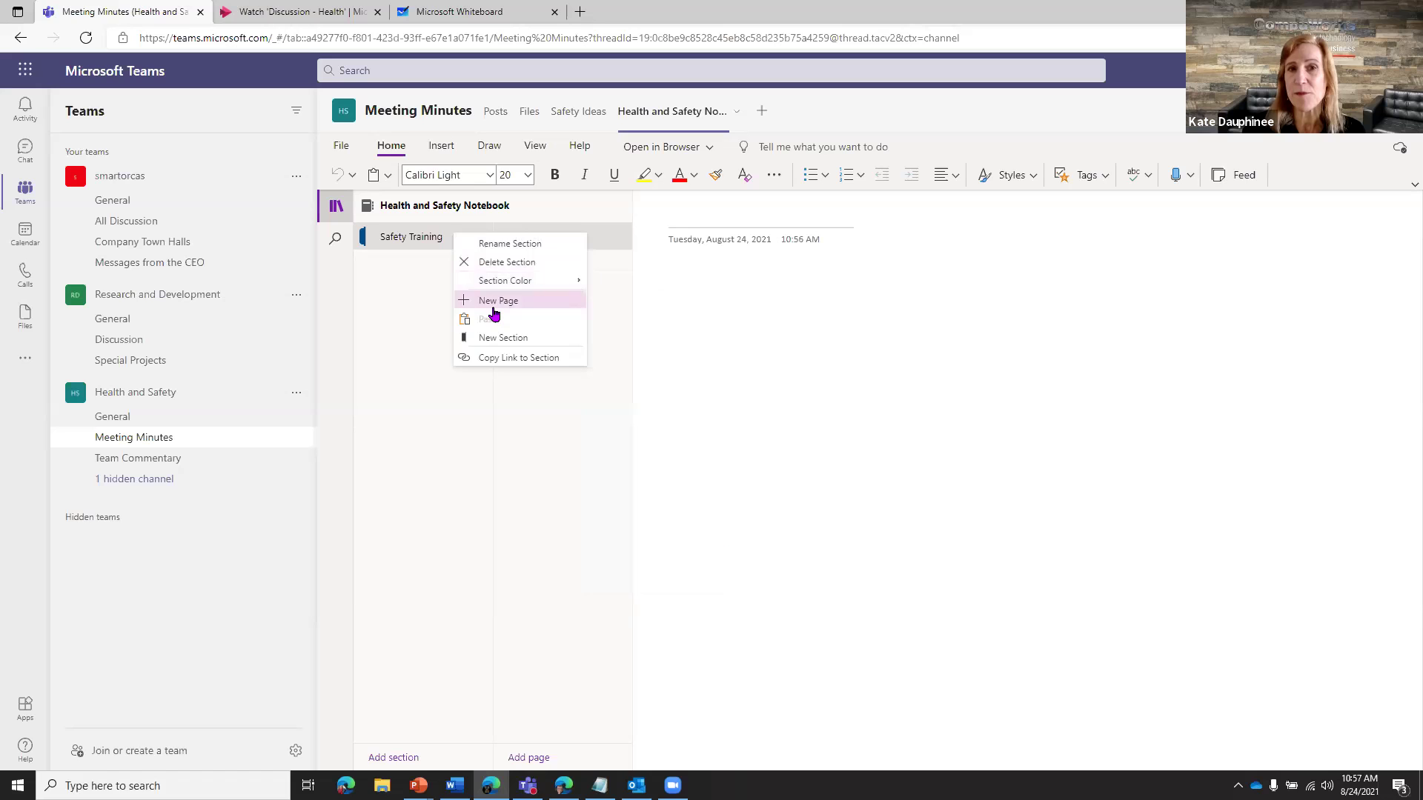
left_click(493, 305)
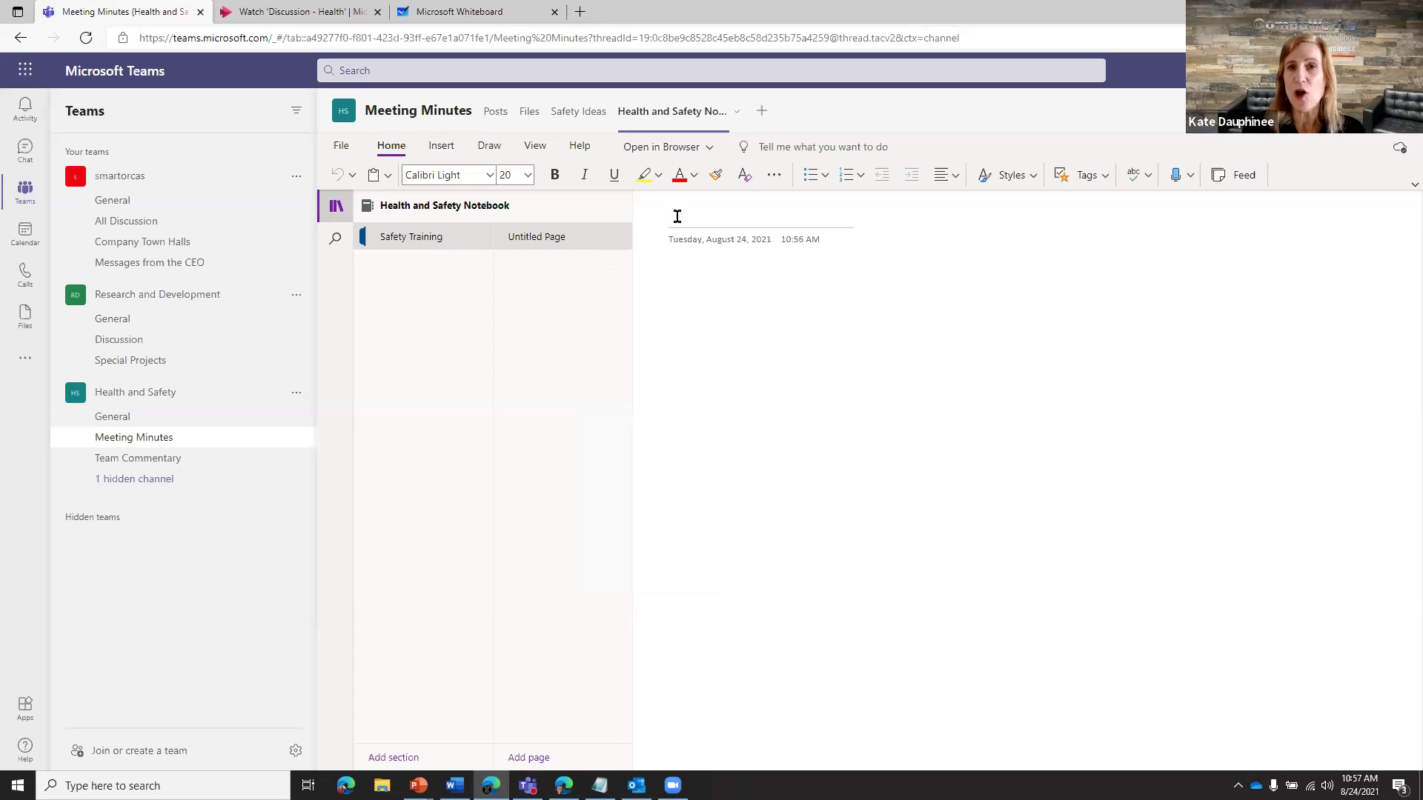
- Title the page 'Training Links' and type 'Here is a list of online resources:' with two 'Link 1' lines
type("T")
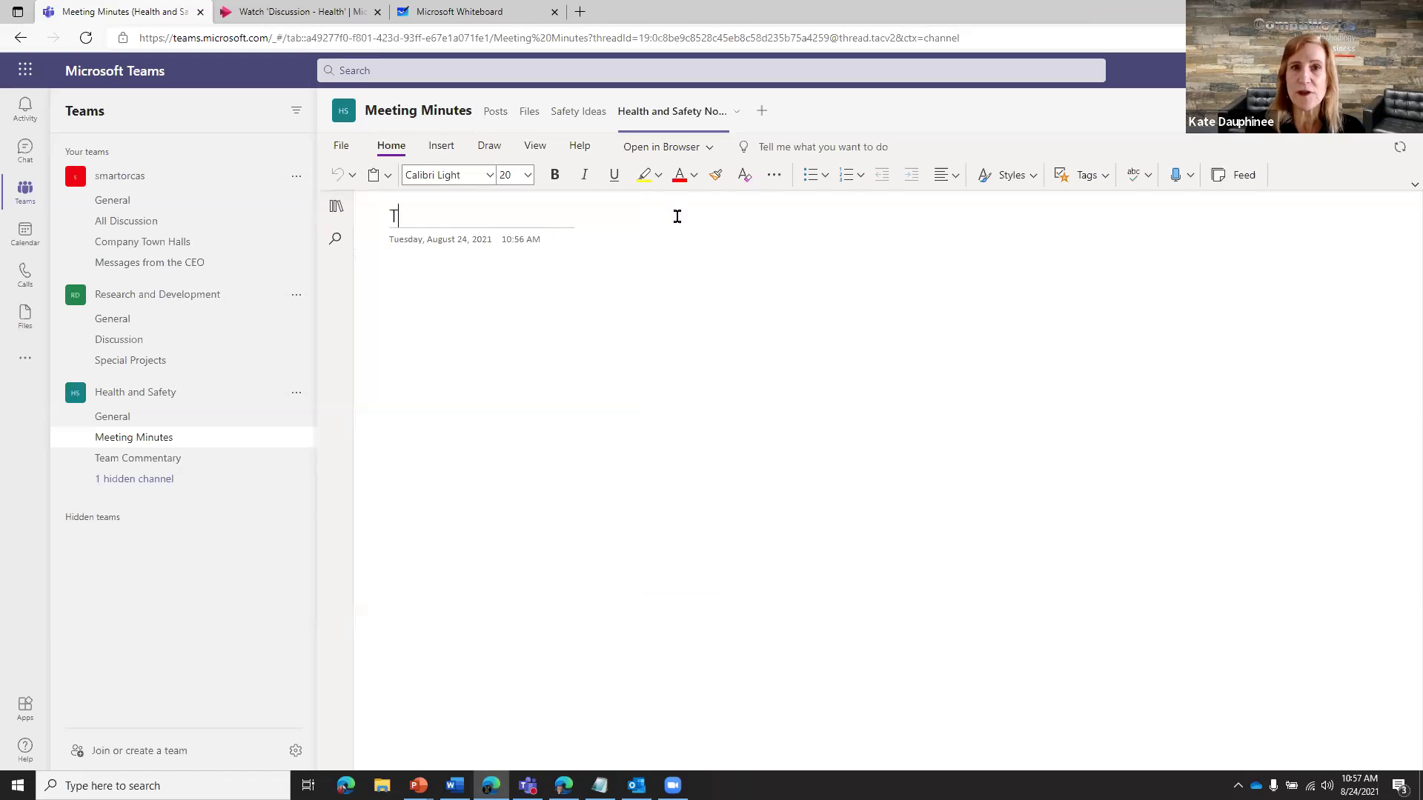
type("raining Links")
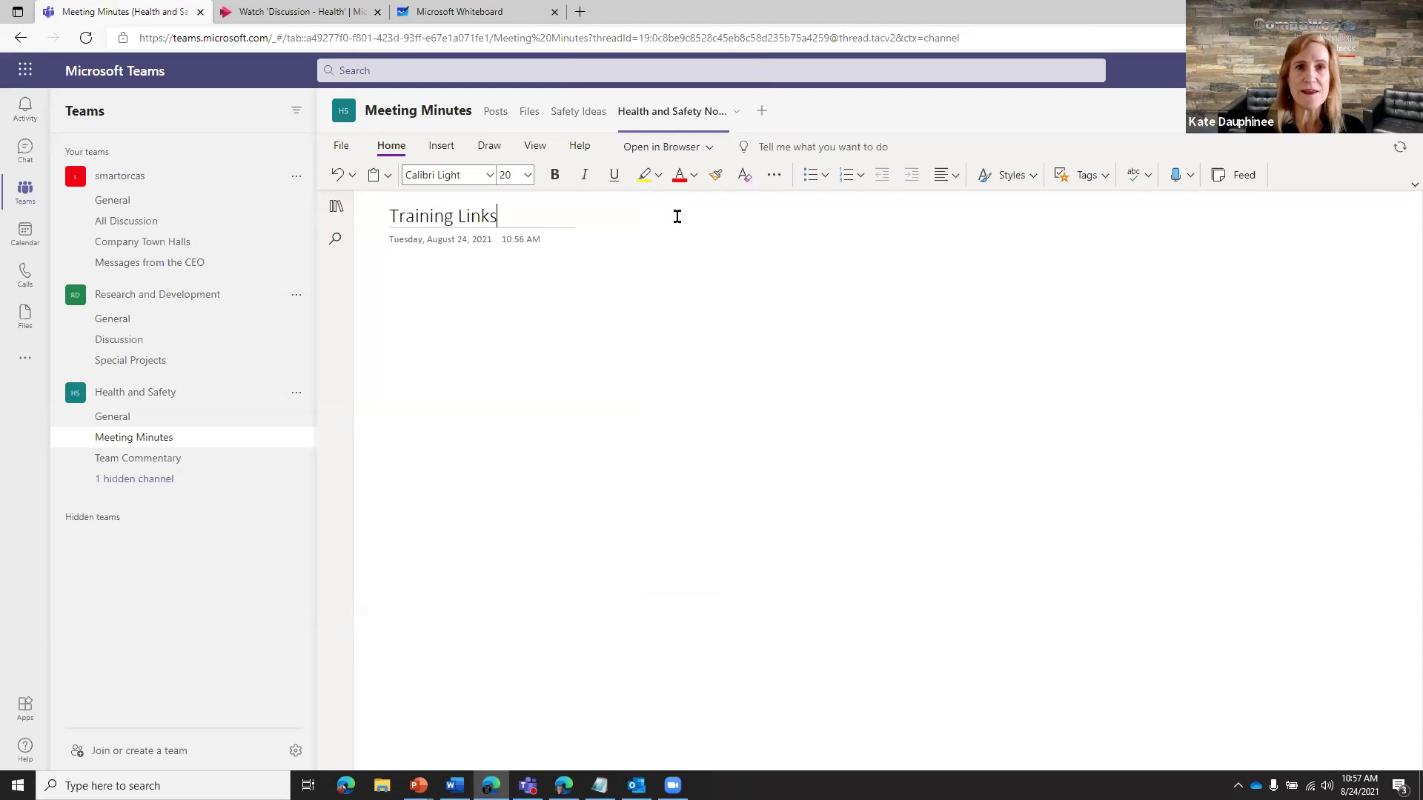
key("Return")
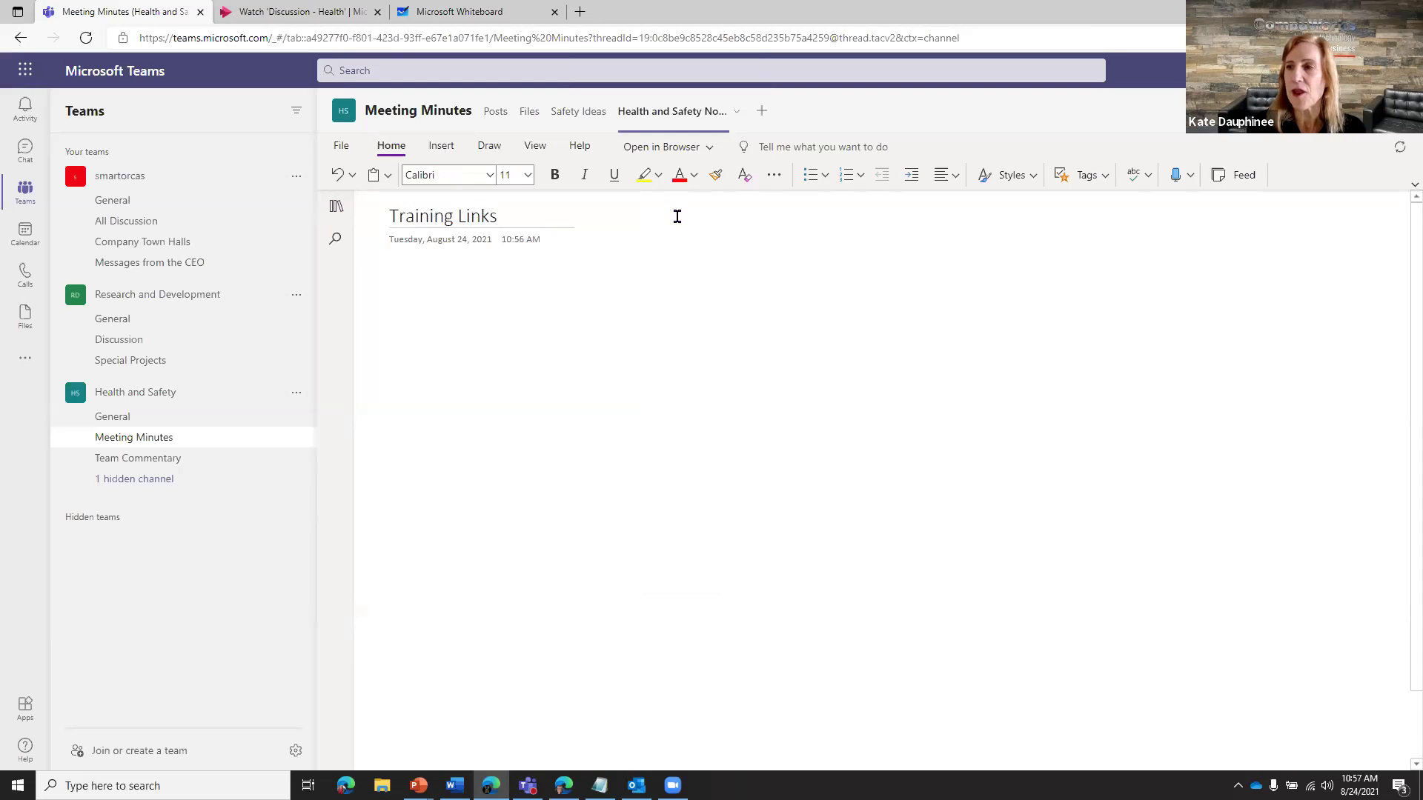
type("Here is a l")
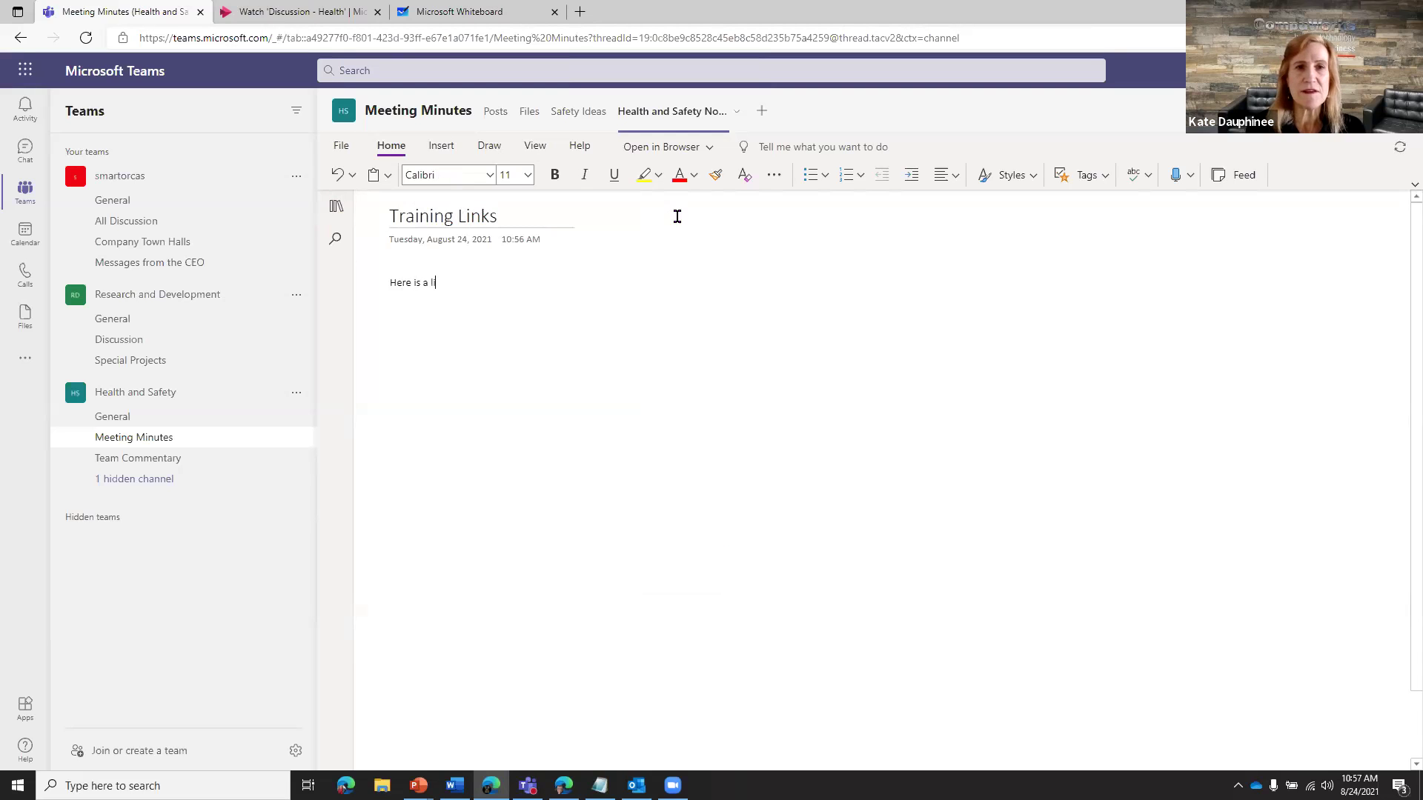
key("BackSpace")
key("BackSpace")
key("BackSpace")
type("t pof")
key("BackSpace")
key("BackSpace")
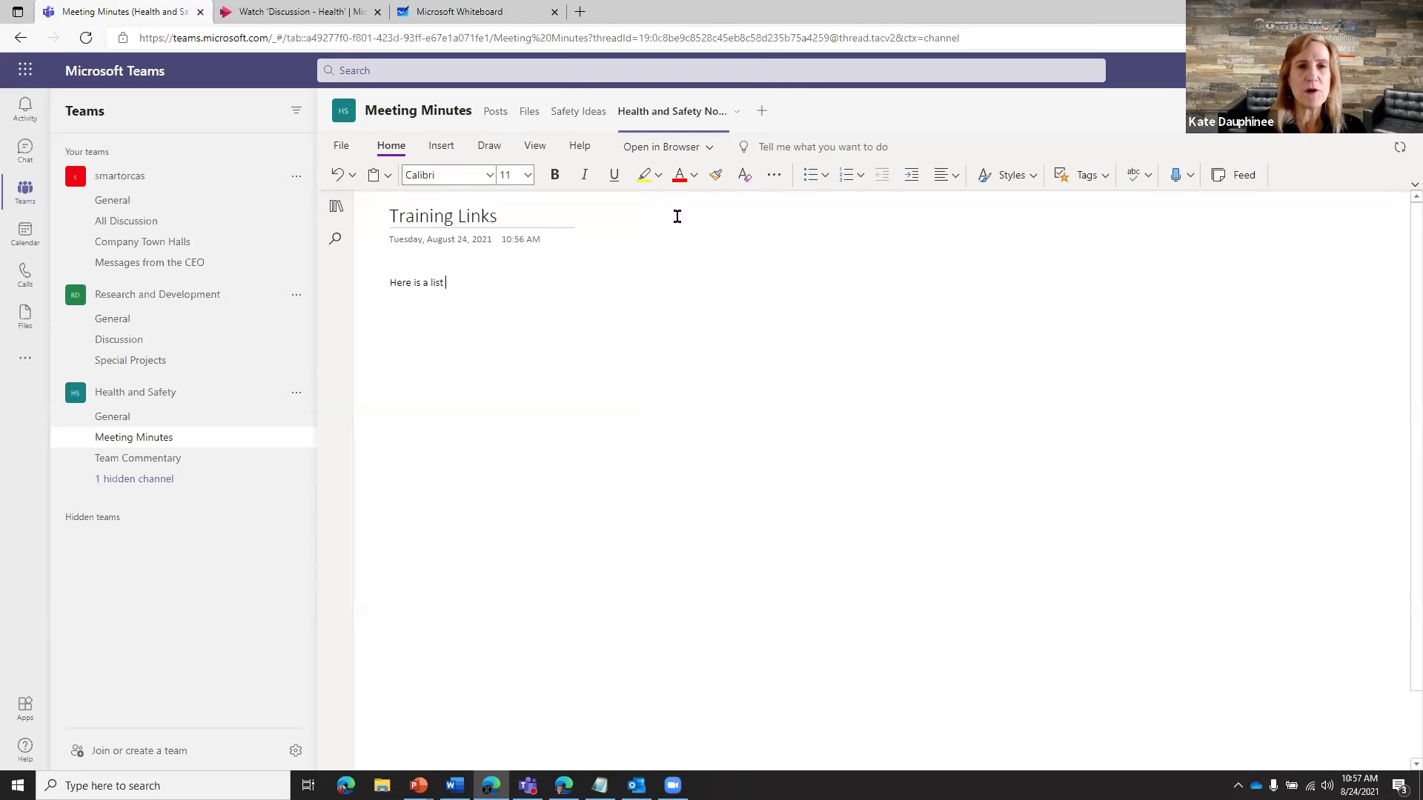
key("BackSpace")
type("of online resources:")
key("Return")
key("Return")
type("Link 1")
key("Return")
type("Link 1")
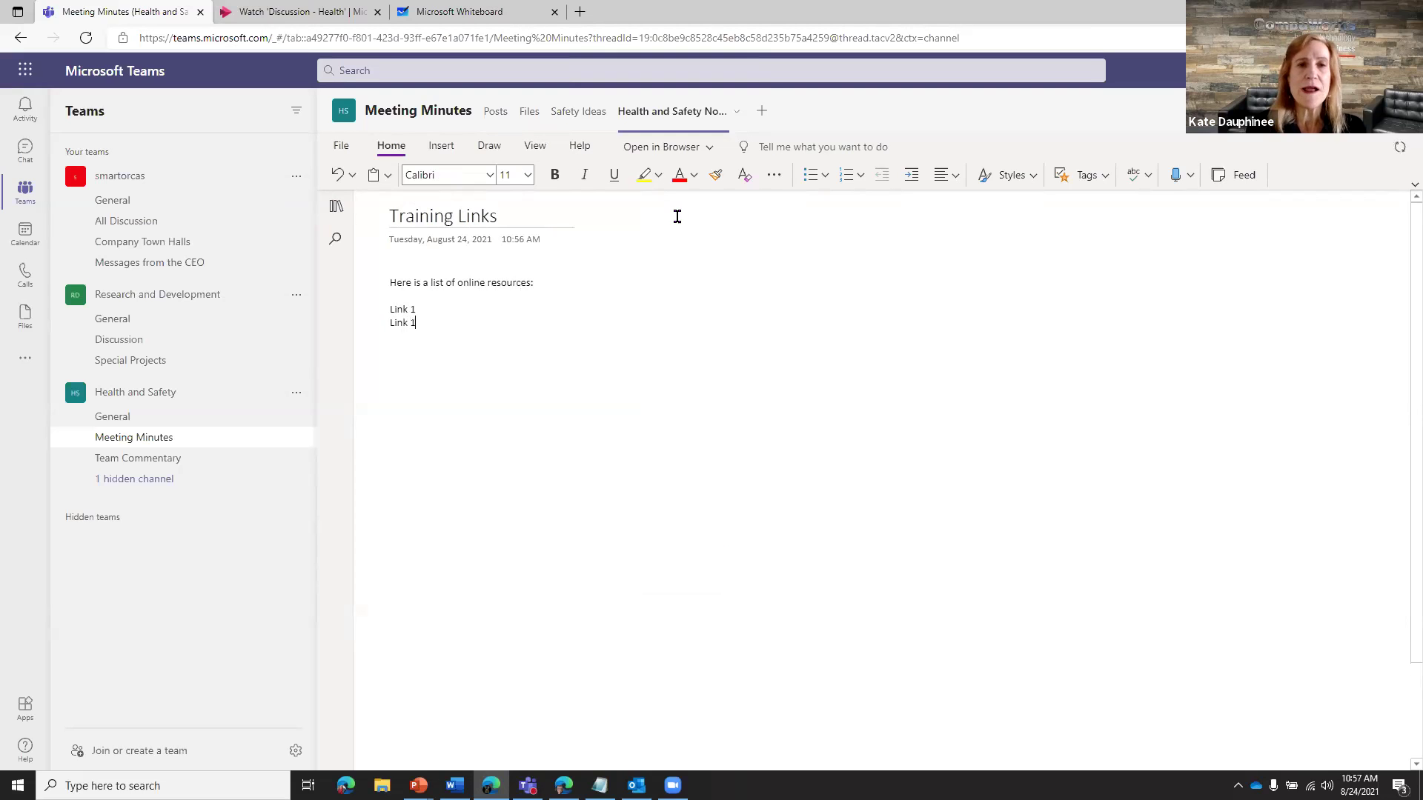
- Bullet both 'Link 1' lines and make the introductory line bold
left_click(810, 175)
left_click(406, 309)
left_click(810, 175)
left_click_drag(388, 283, 535, 283)
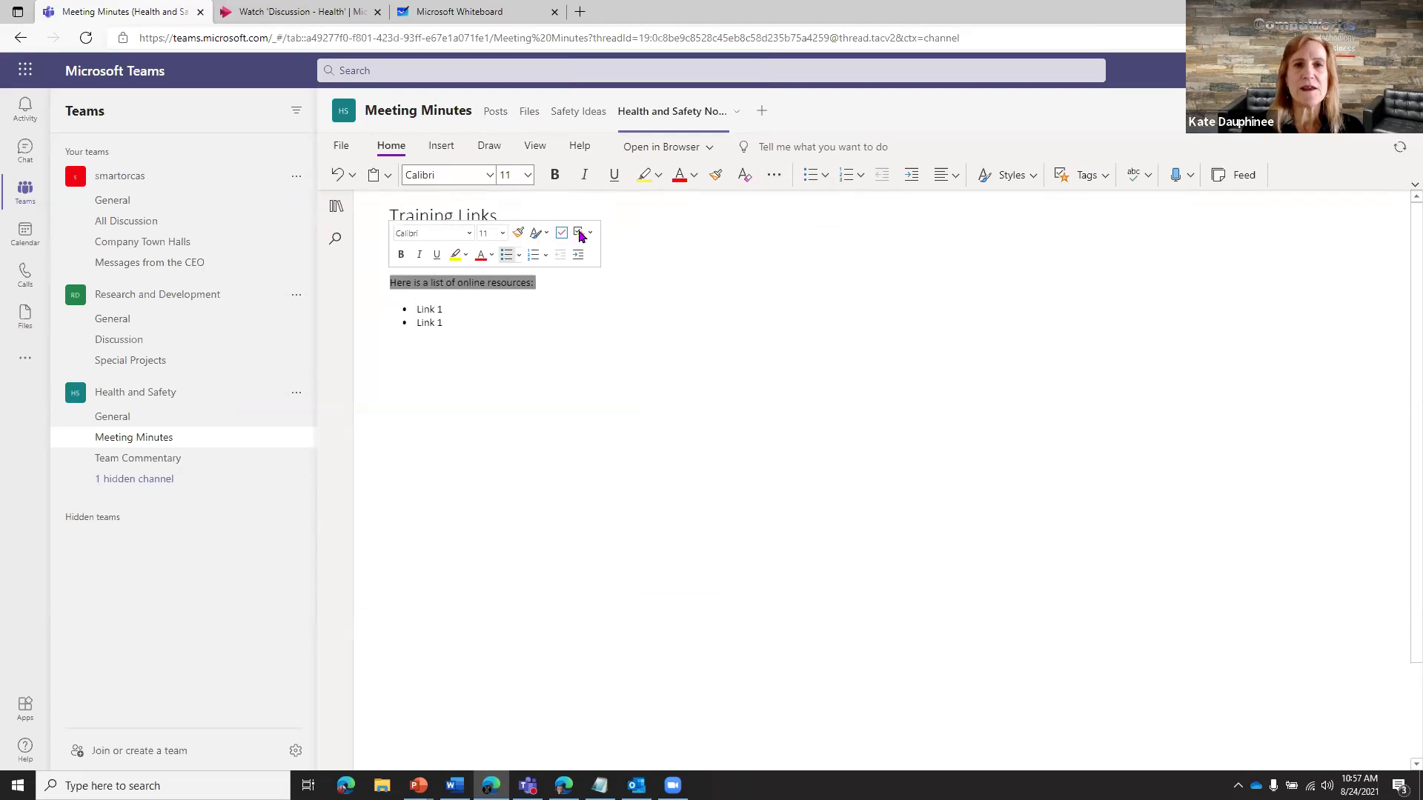
left_click(555, 175)
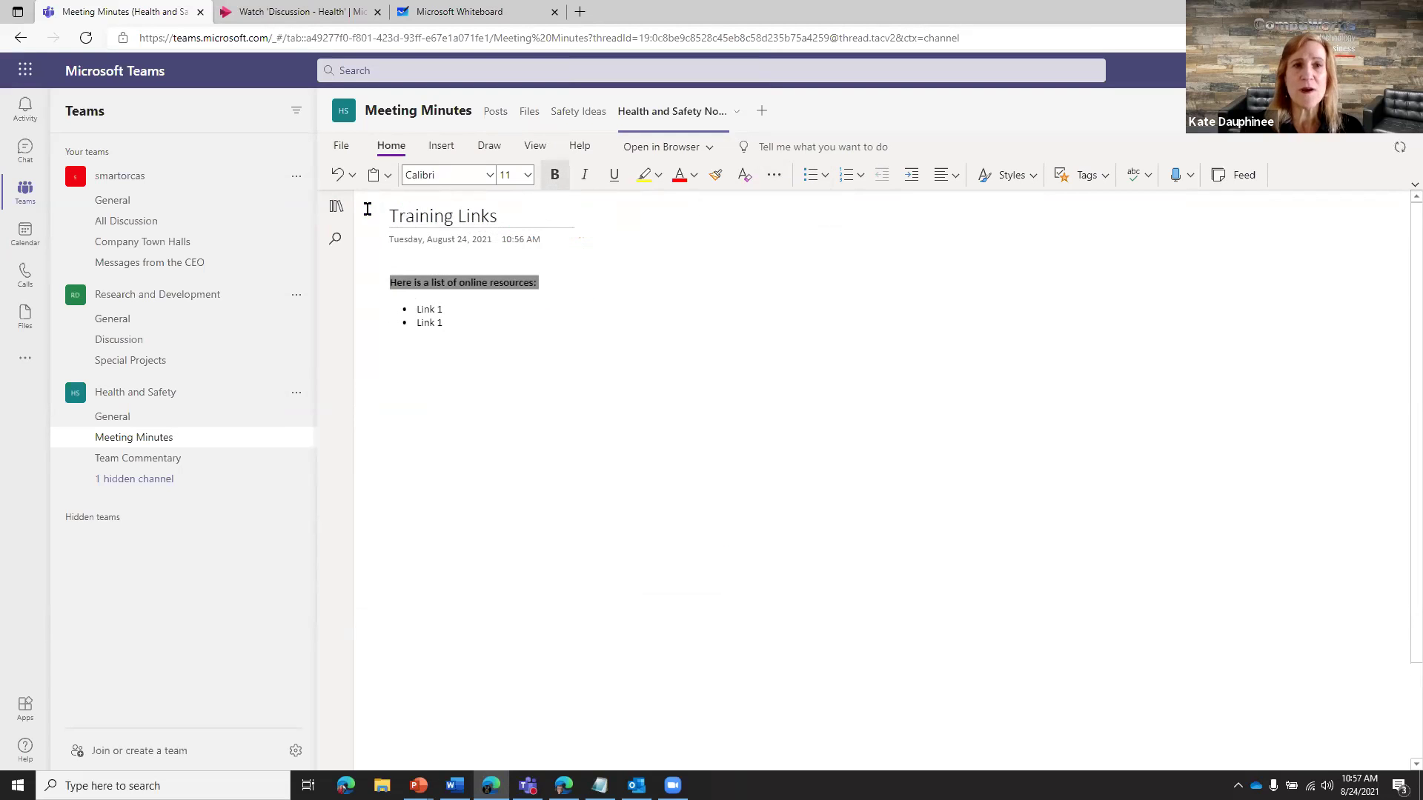
left_click(335, 206)
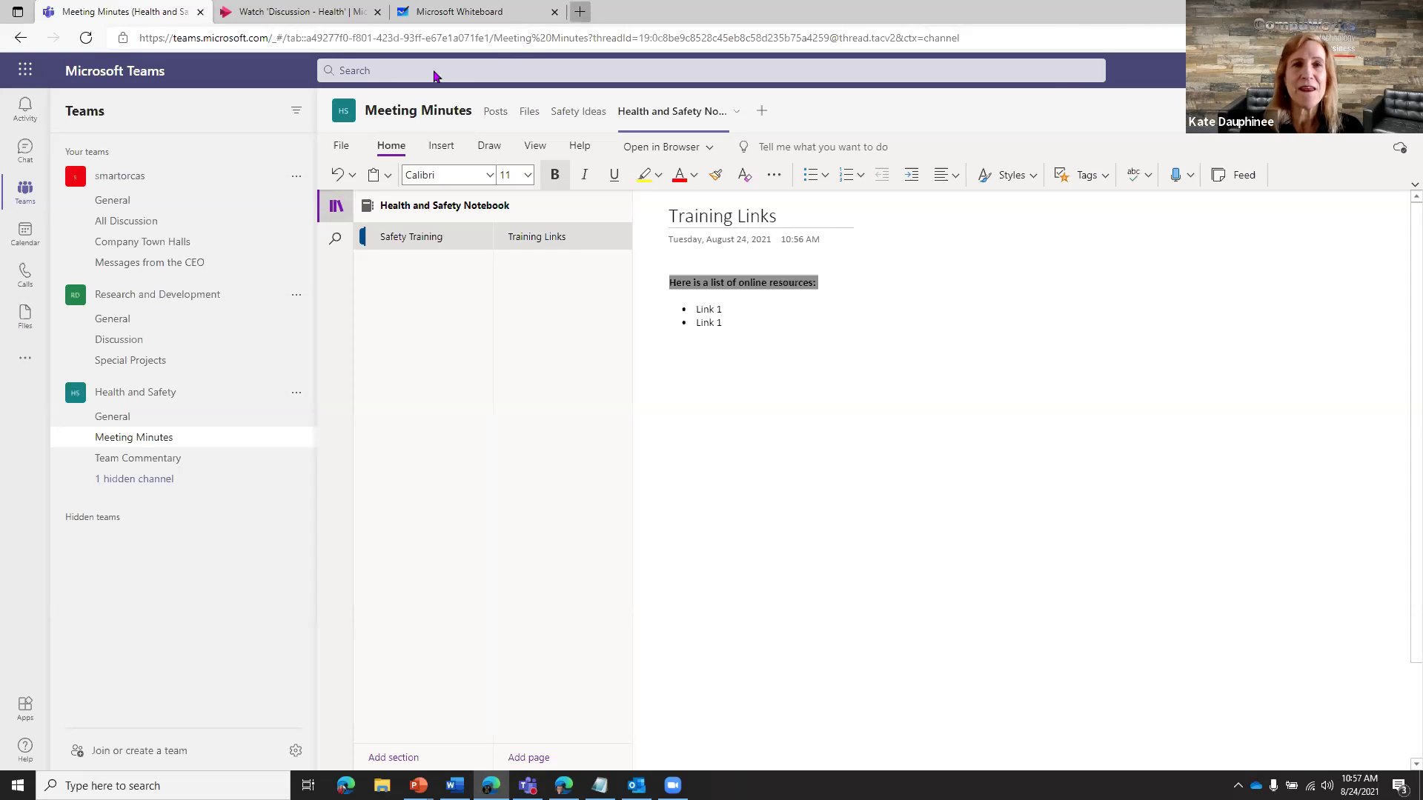
key("ctrl+t")
- Open the Health and Safety Notebook in OneNote for the web and view its share dialog
left_click(397, 62)
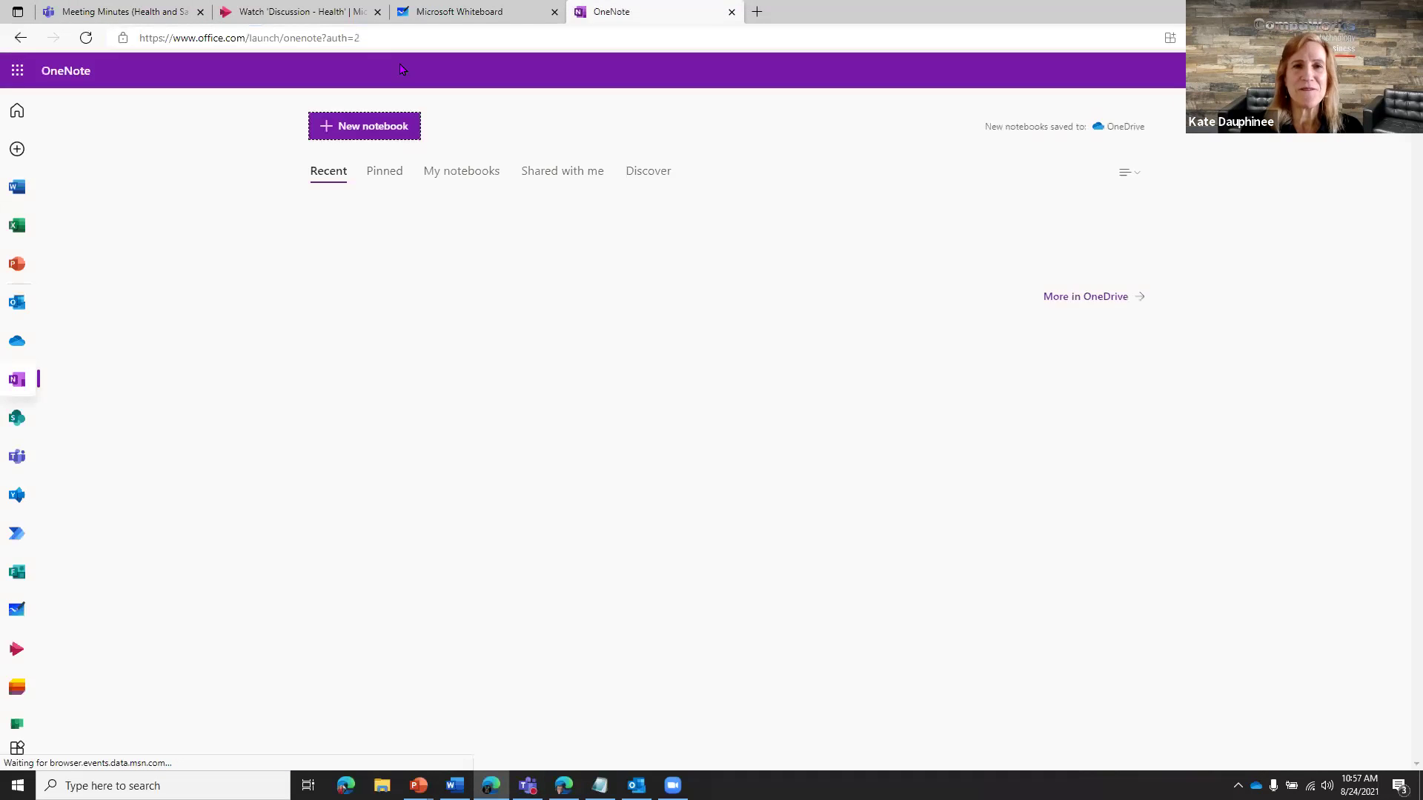
left_click(443, 220)
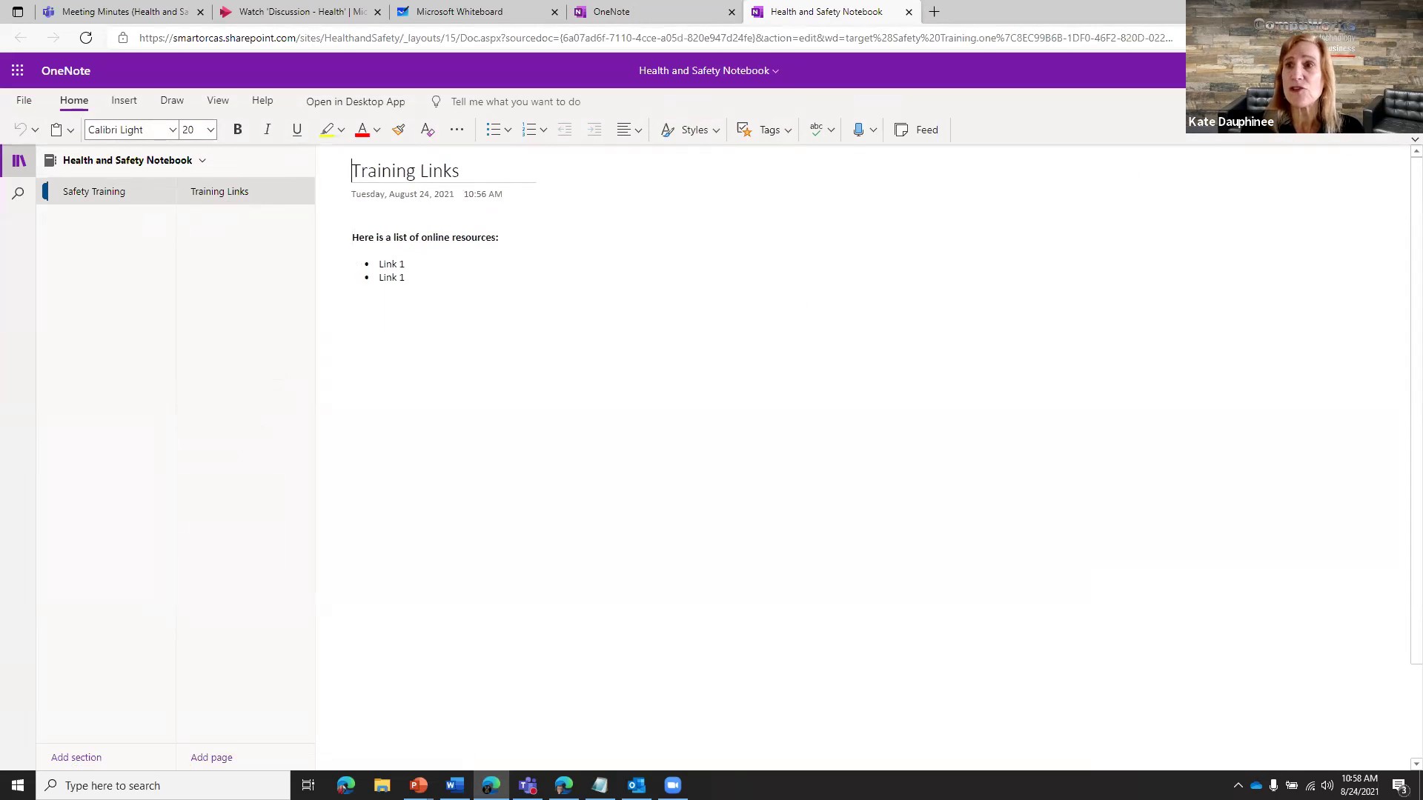
left_click(1319, 102)
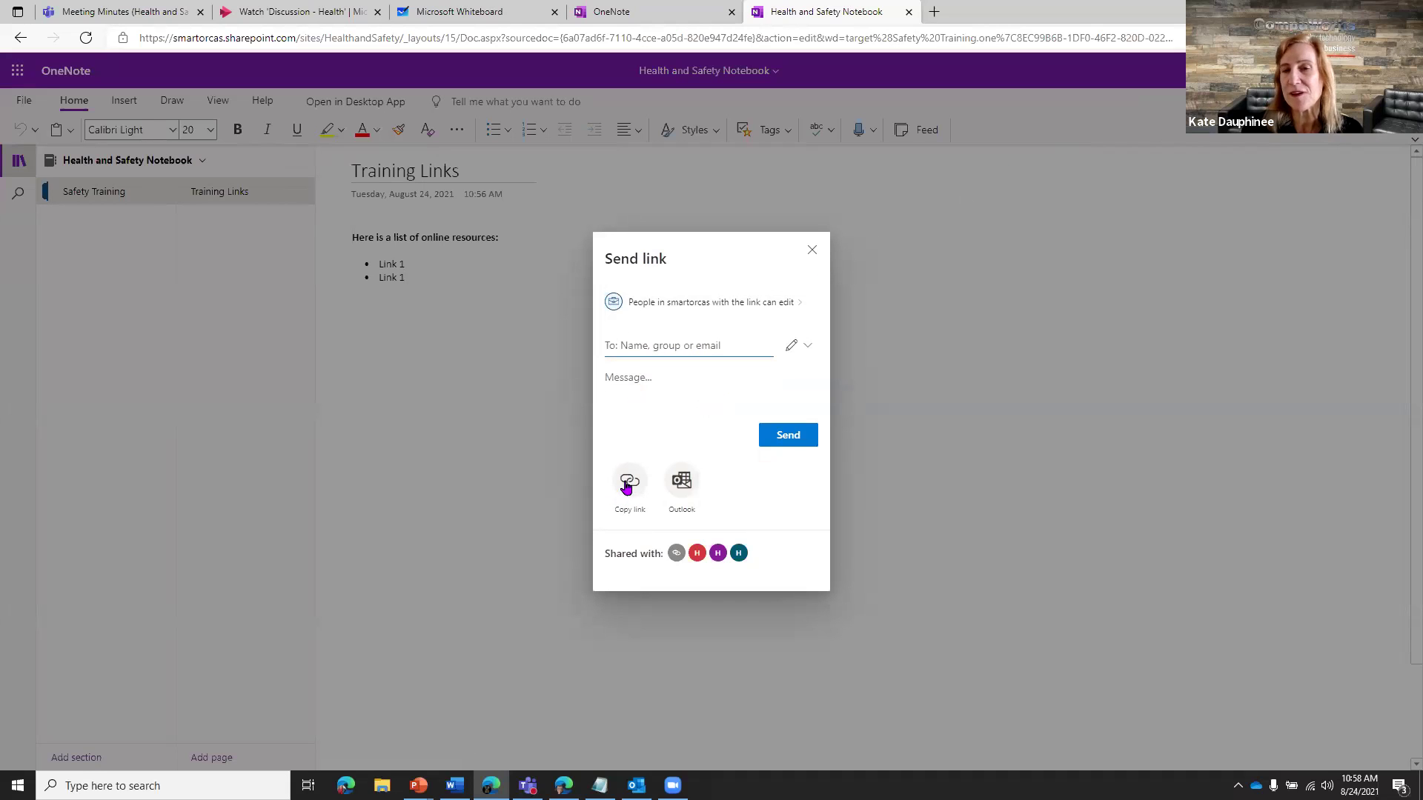
left_click(810, 251)
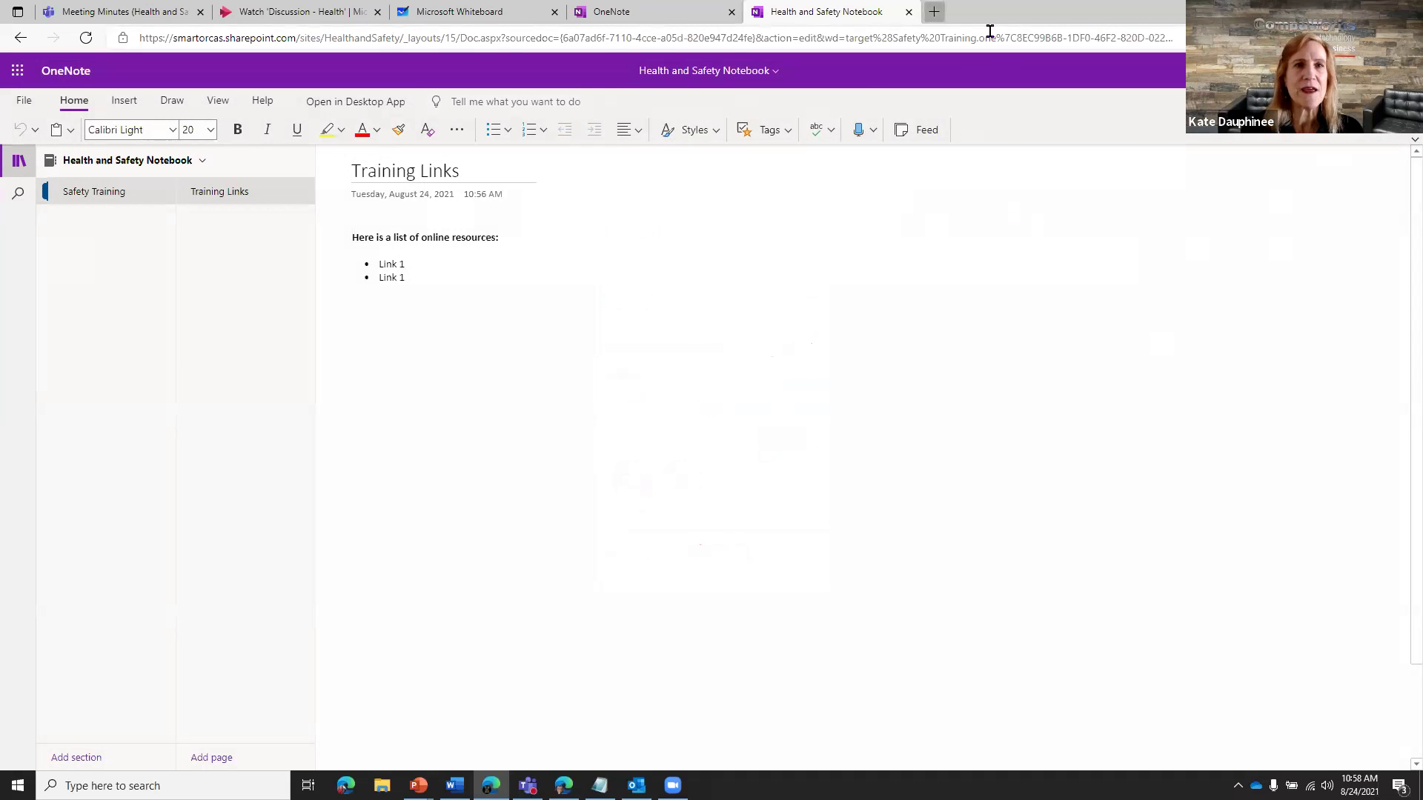
- Close the Stream, Whiteboard and OneNote browser tabs, keeping Teams and a blank tab
key("ctrl+t")
left_click(444, 11)
left_click(377, 11)
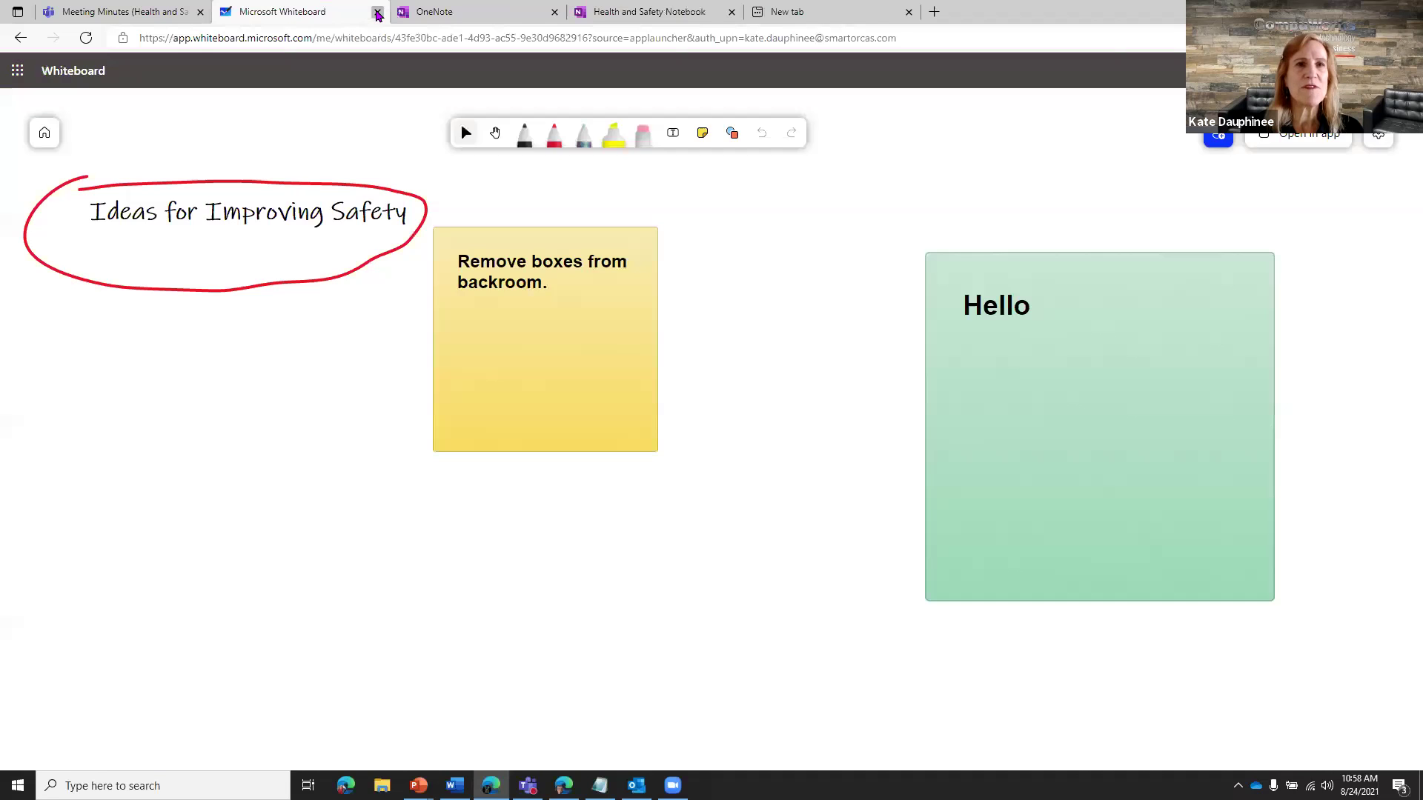
left_click(377, 12)
left_click(377, 12)
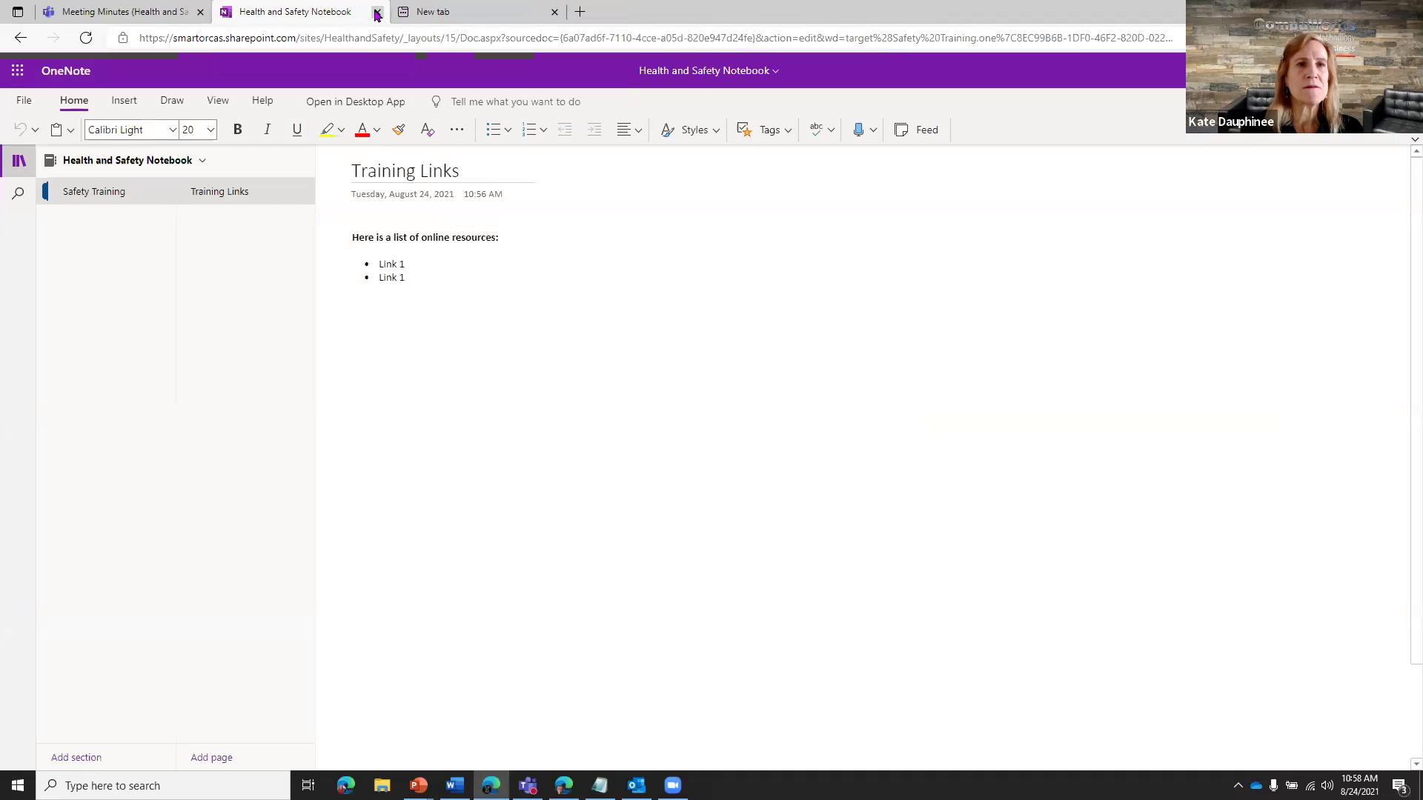
left_click(377, 12)
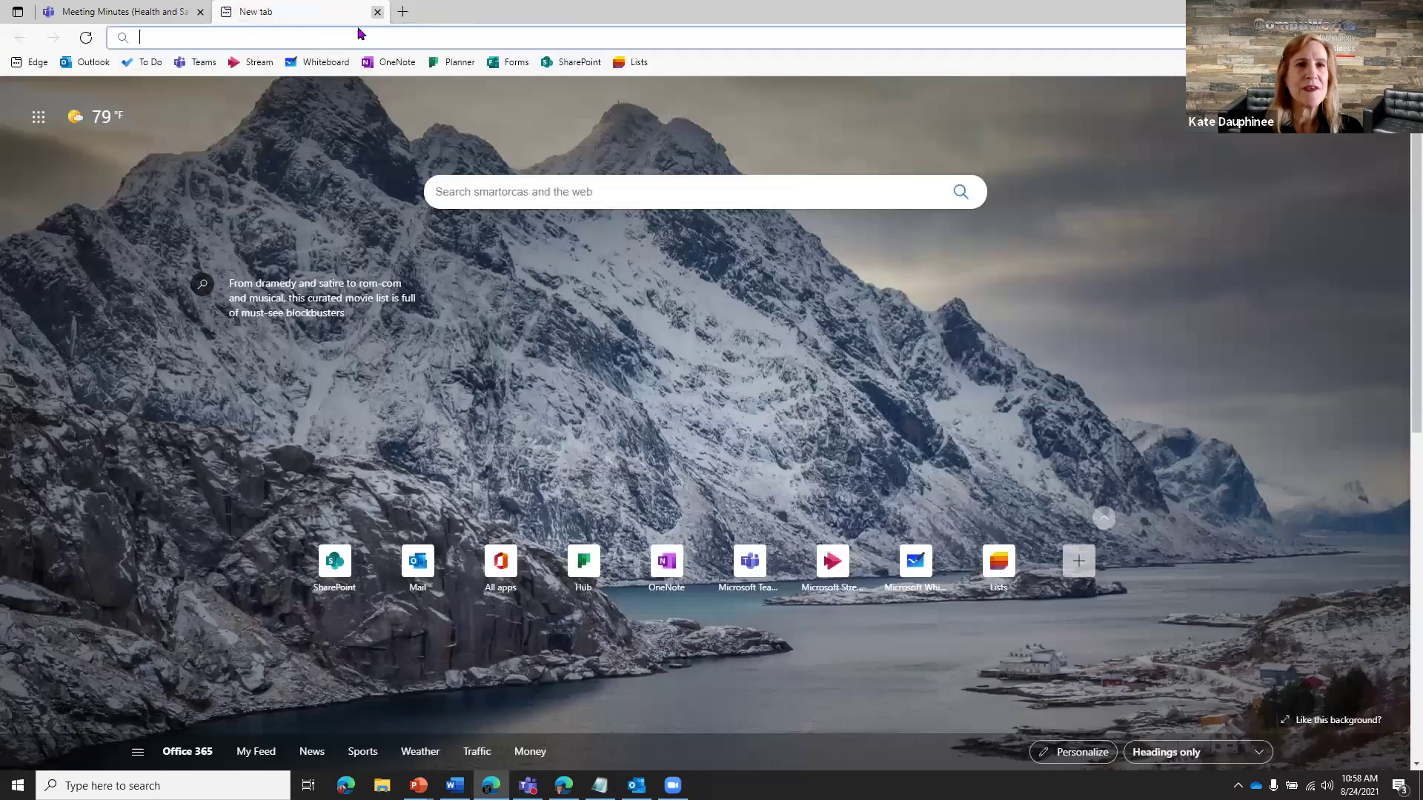
- Open Planner from the favorites bar and open the Health and Safety Tasks plan
left_click(444, 61)
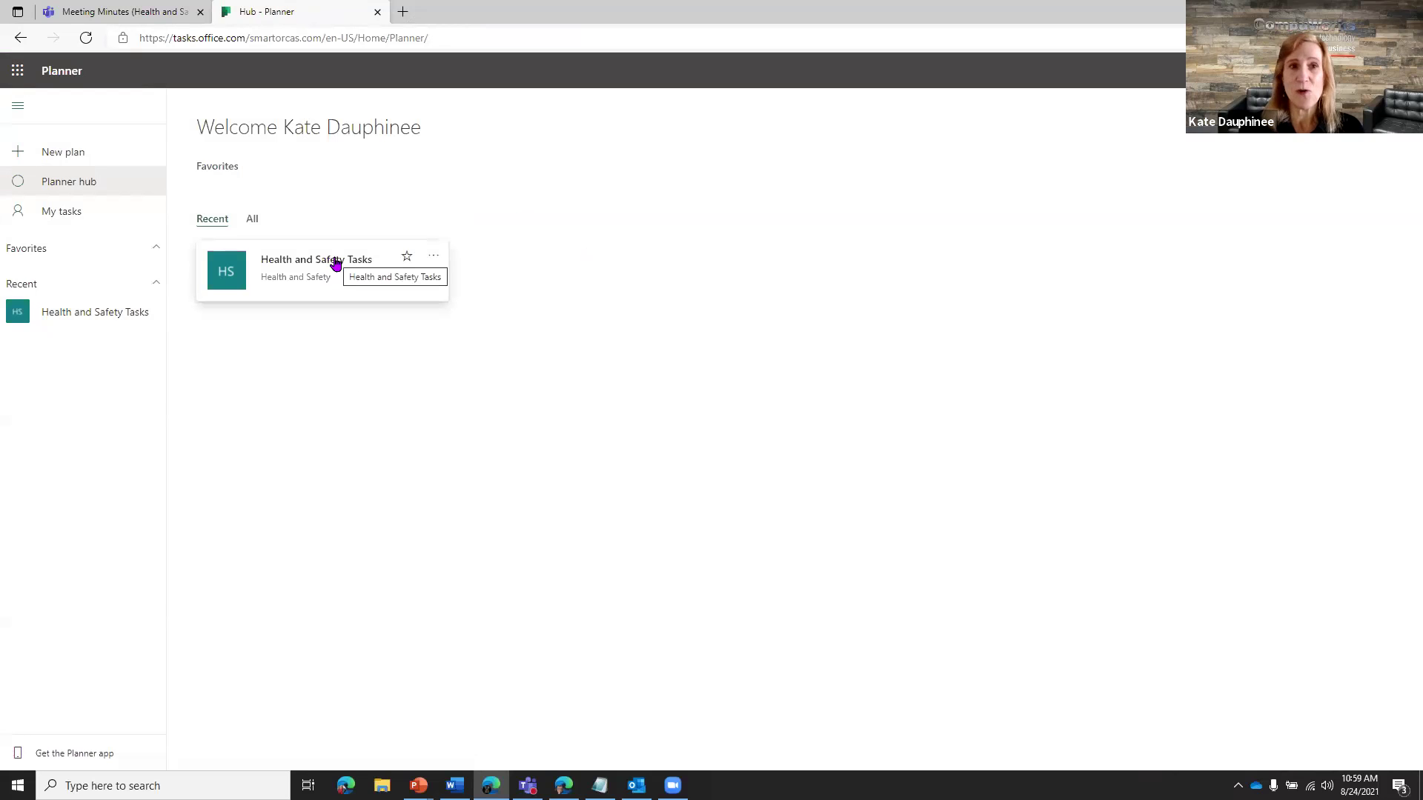
left_click(335, 265)
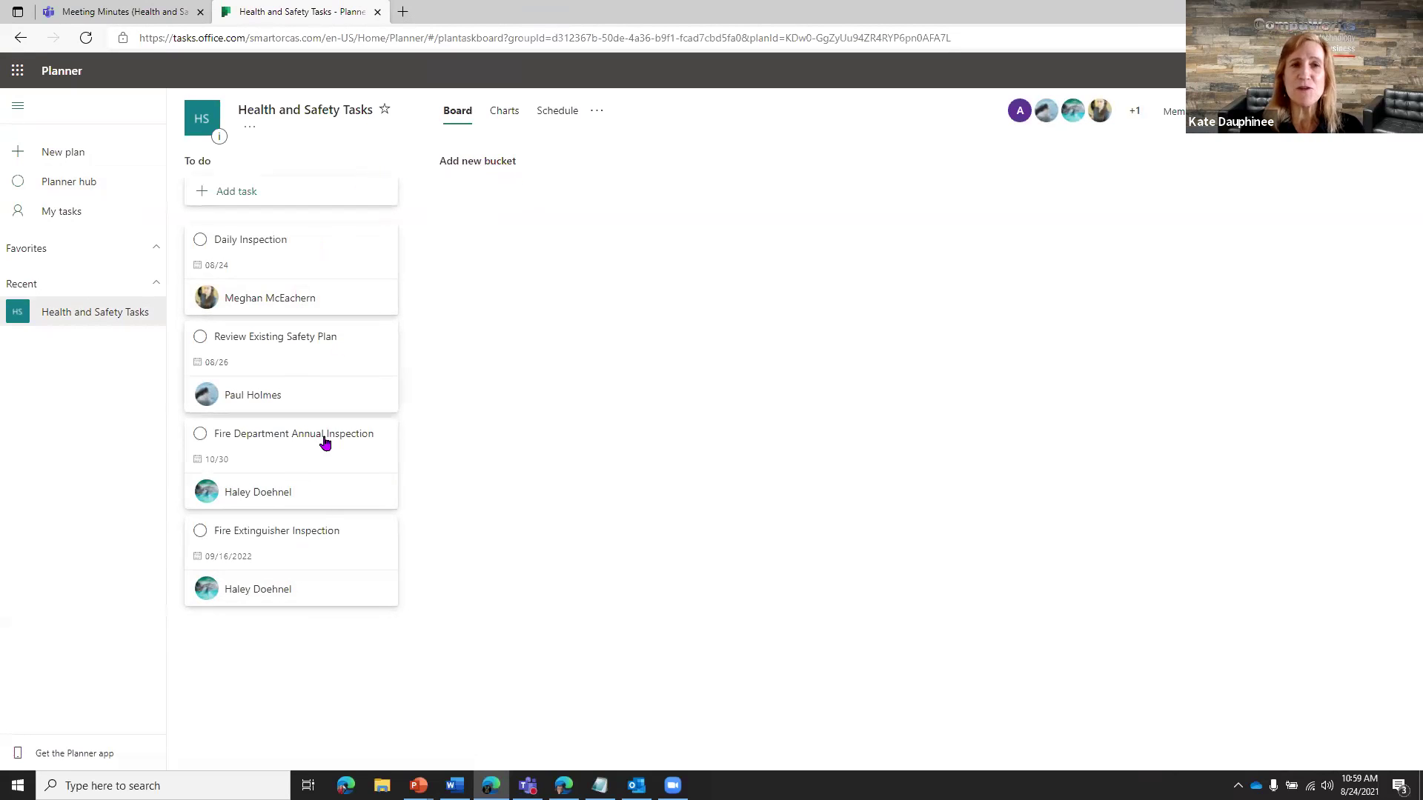
- Add a 'Workplace Safety Improvements' bucket and demonstrate dragging task cards between buckets
left_click(503, 164)
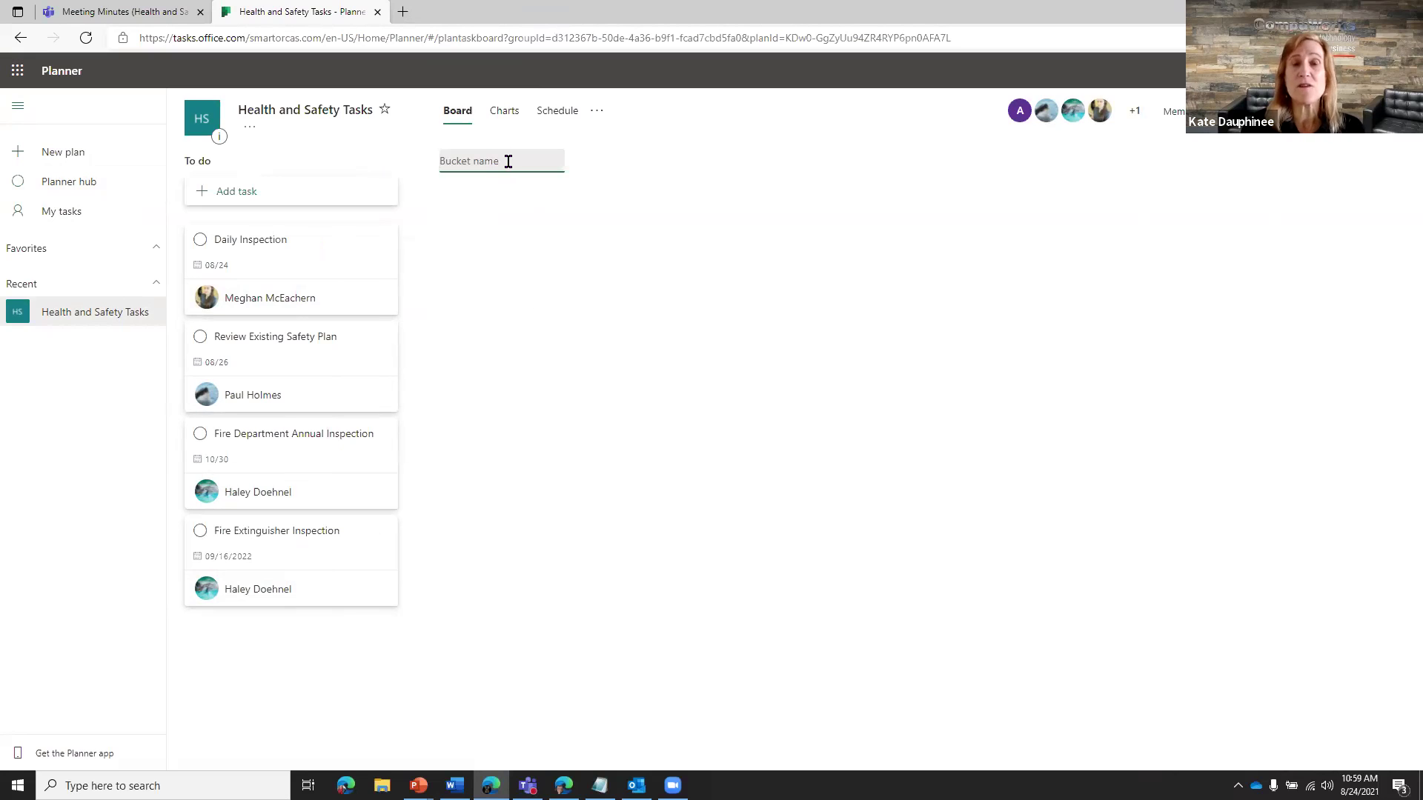
type("Wor")
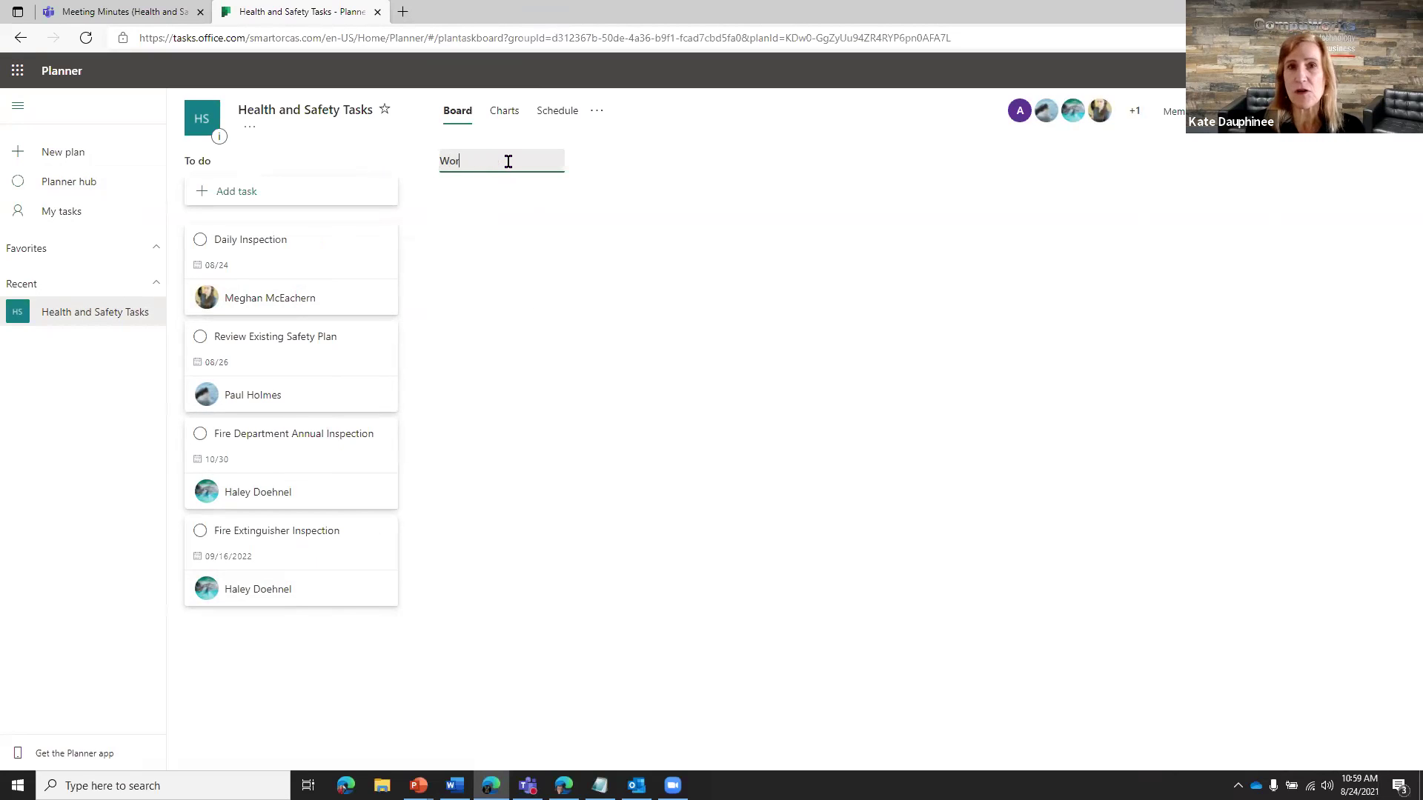
type("kplace Safety P")
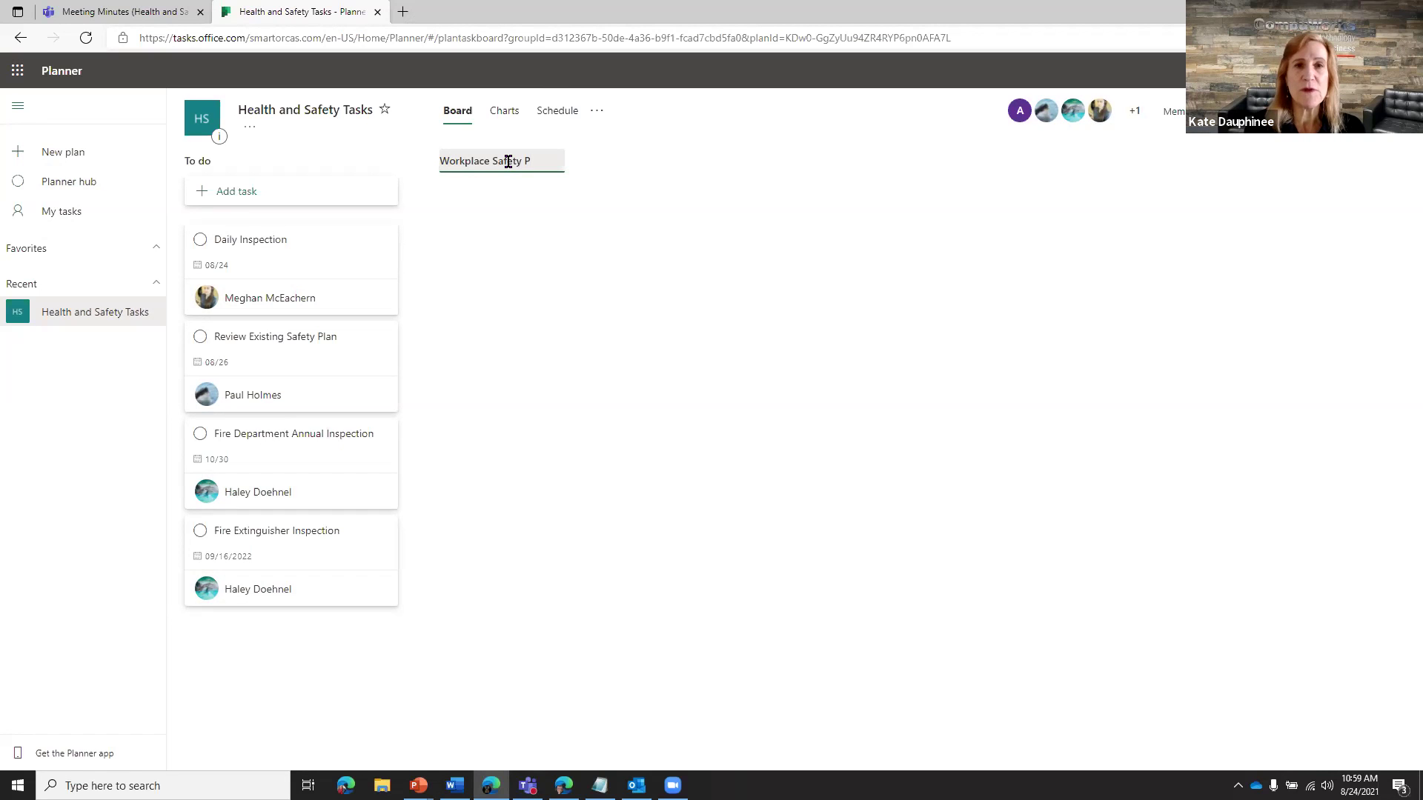
type("mprovements")
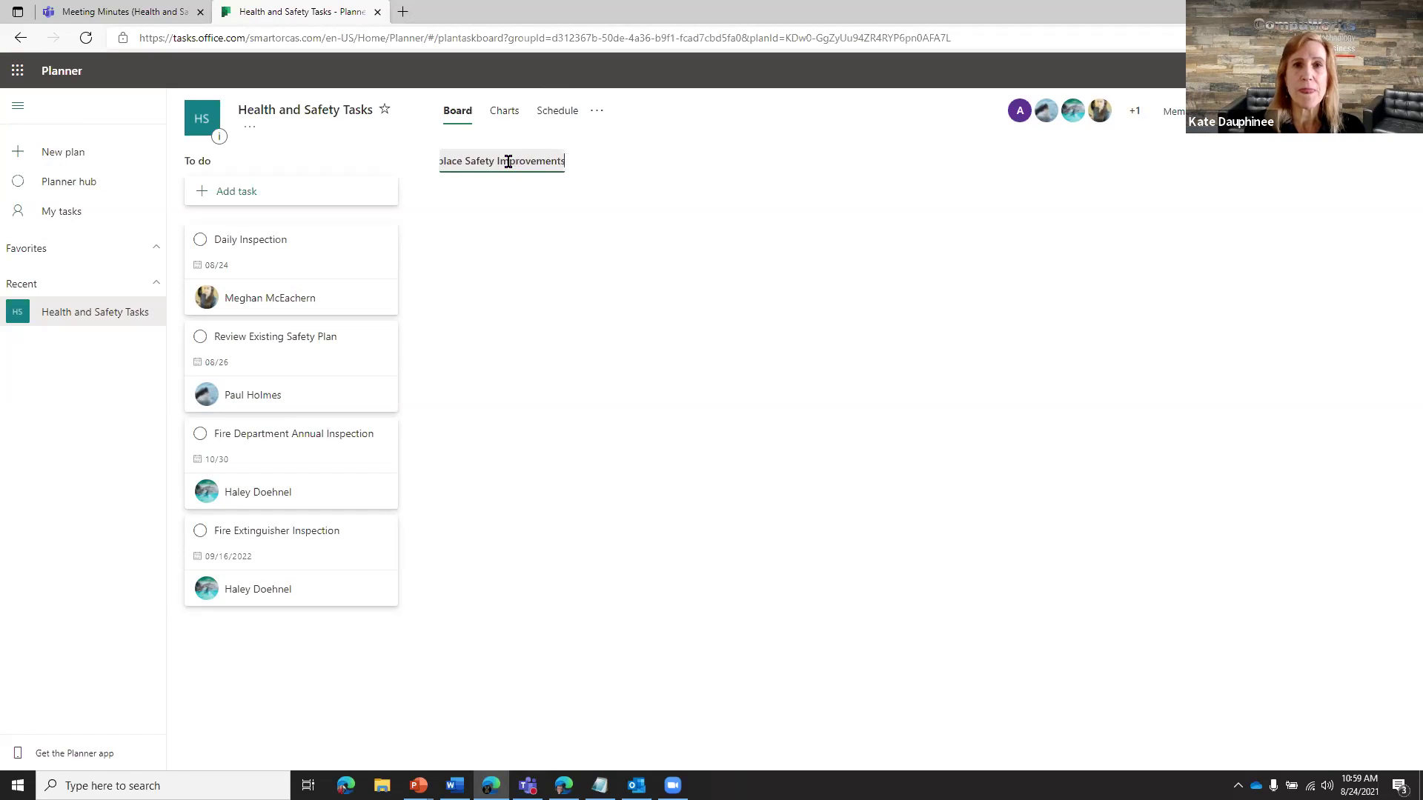
key("Return")
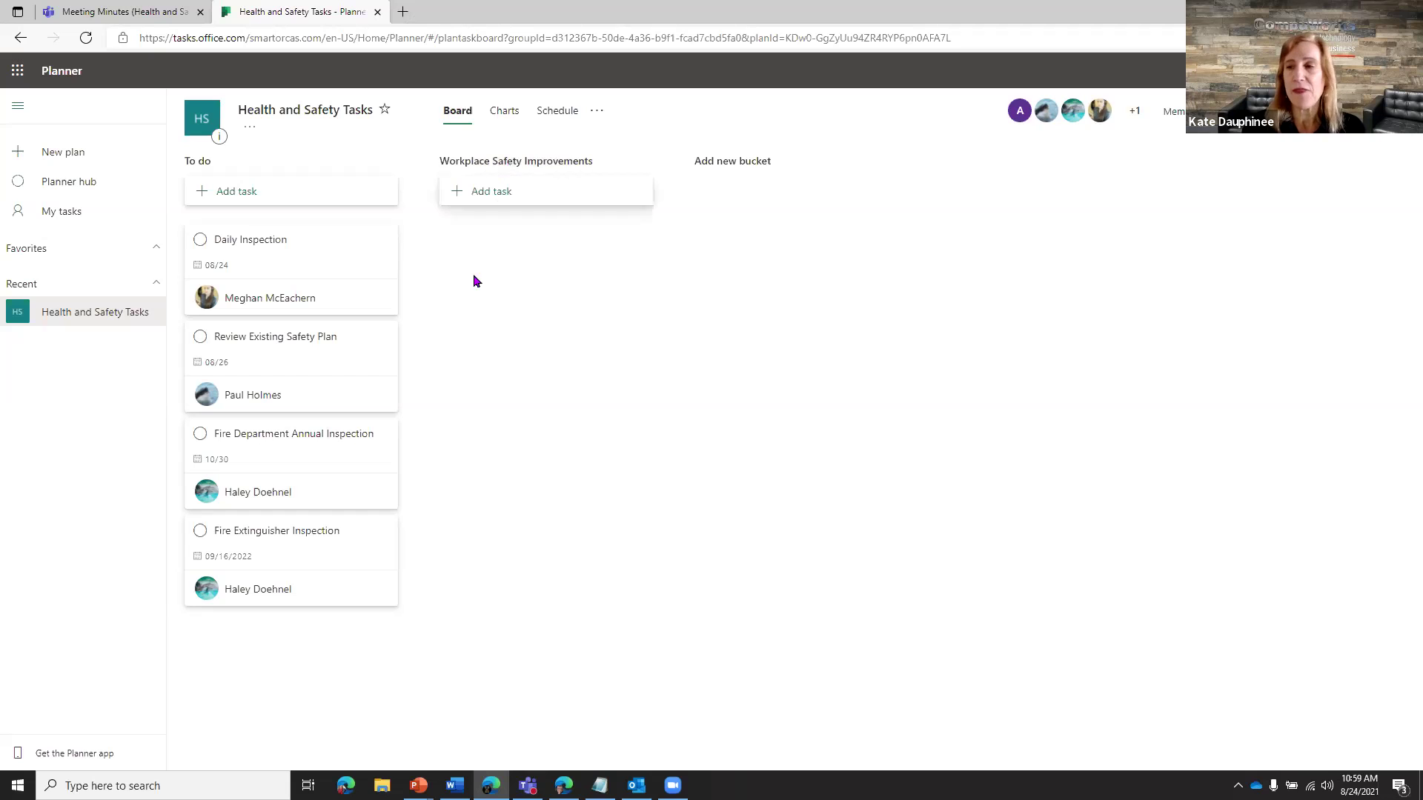
left_click_drag(264, 264, 317, 318)
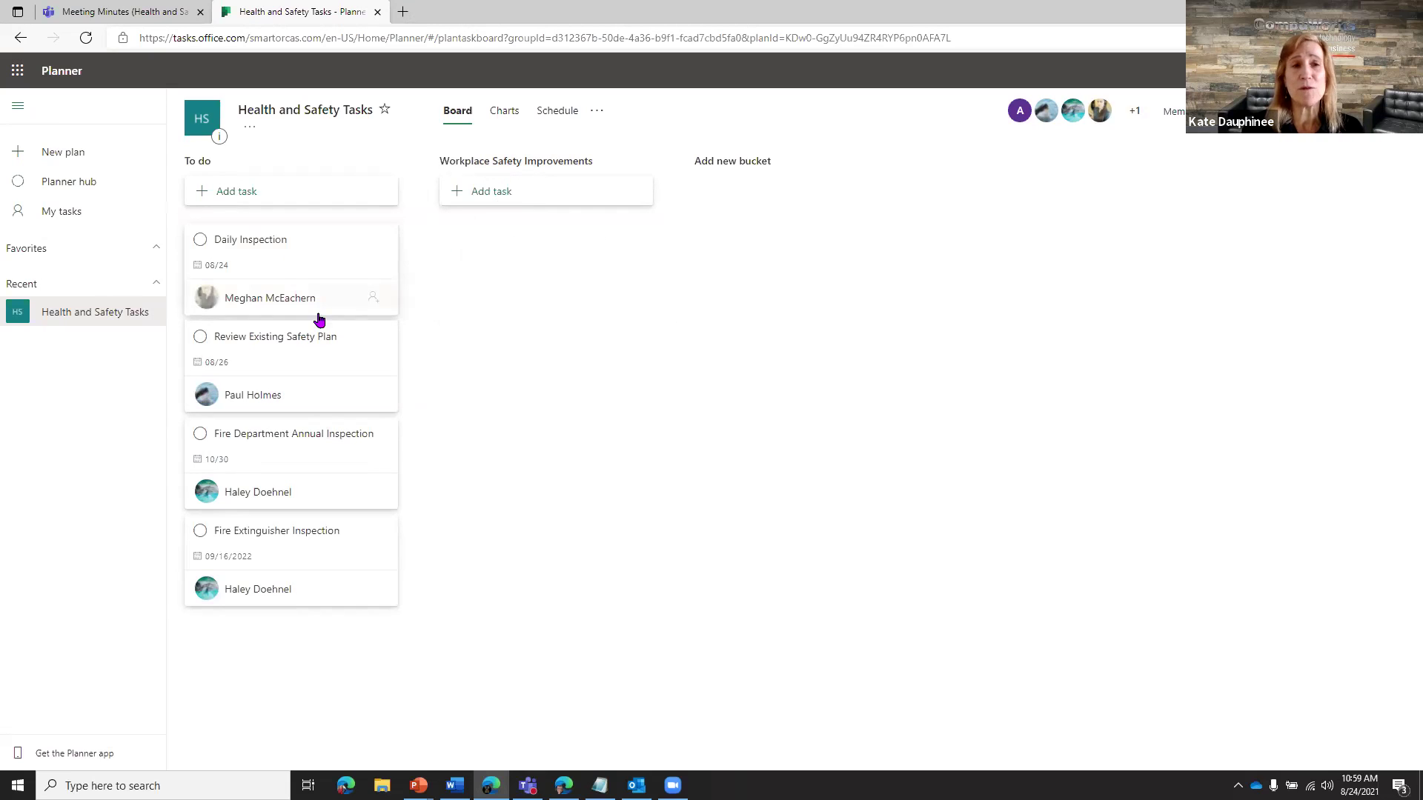
mouse_move(311, 367)
left_mouse_down()
mouse_move(575, 274)
mouse_move(321, 359)
mouse_move(326, 348)
left_mouse_up()
- Inspect the Daily Inspection task's options menu and assignee without changing anything
left_click(383, 241)
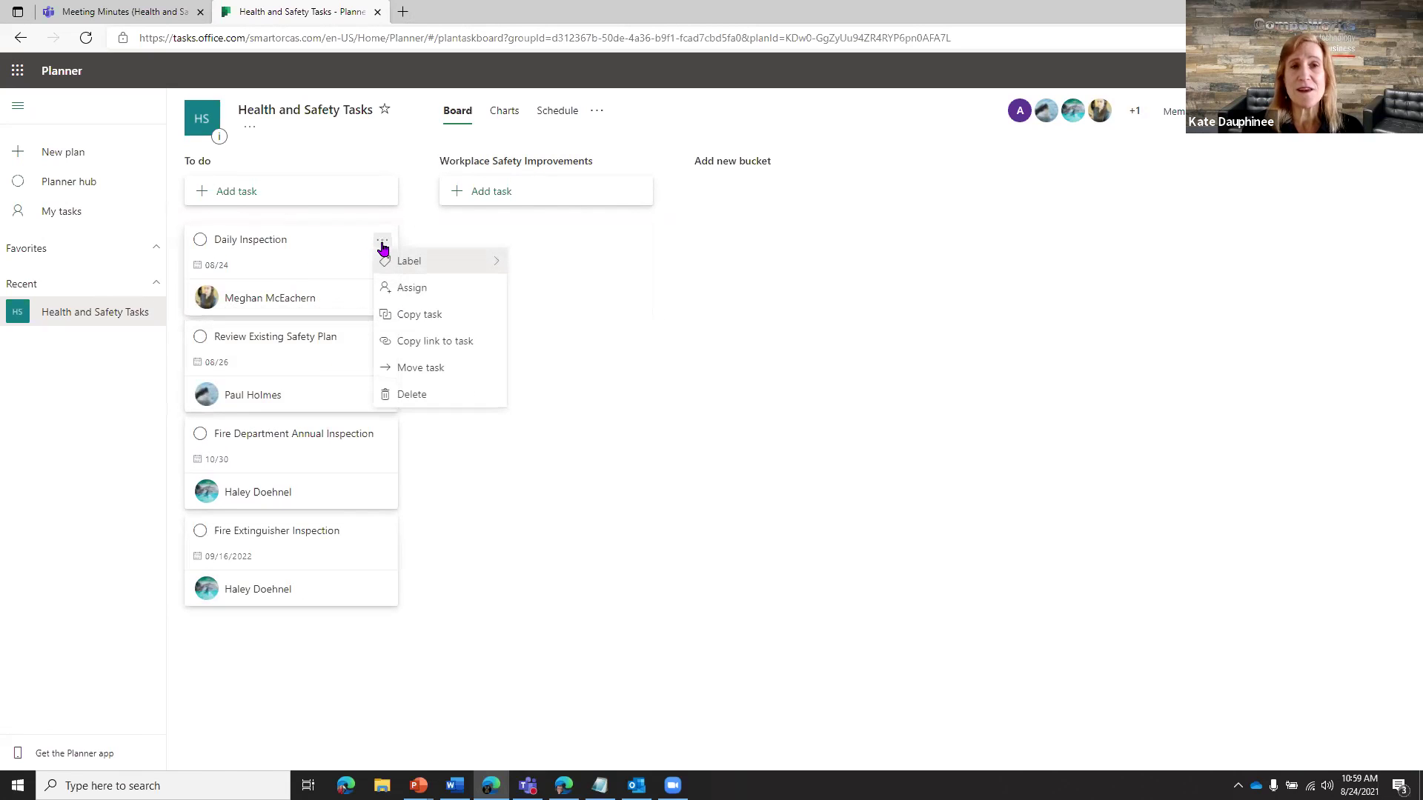
left_click(421, 288)
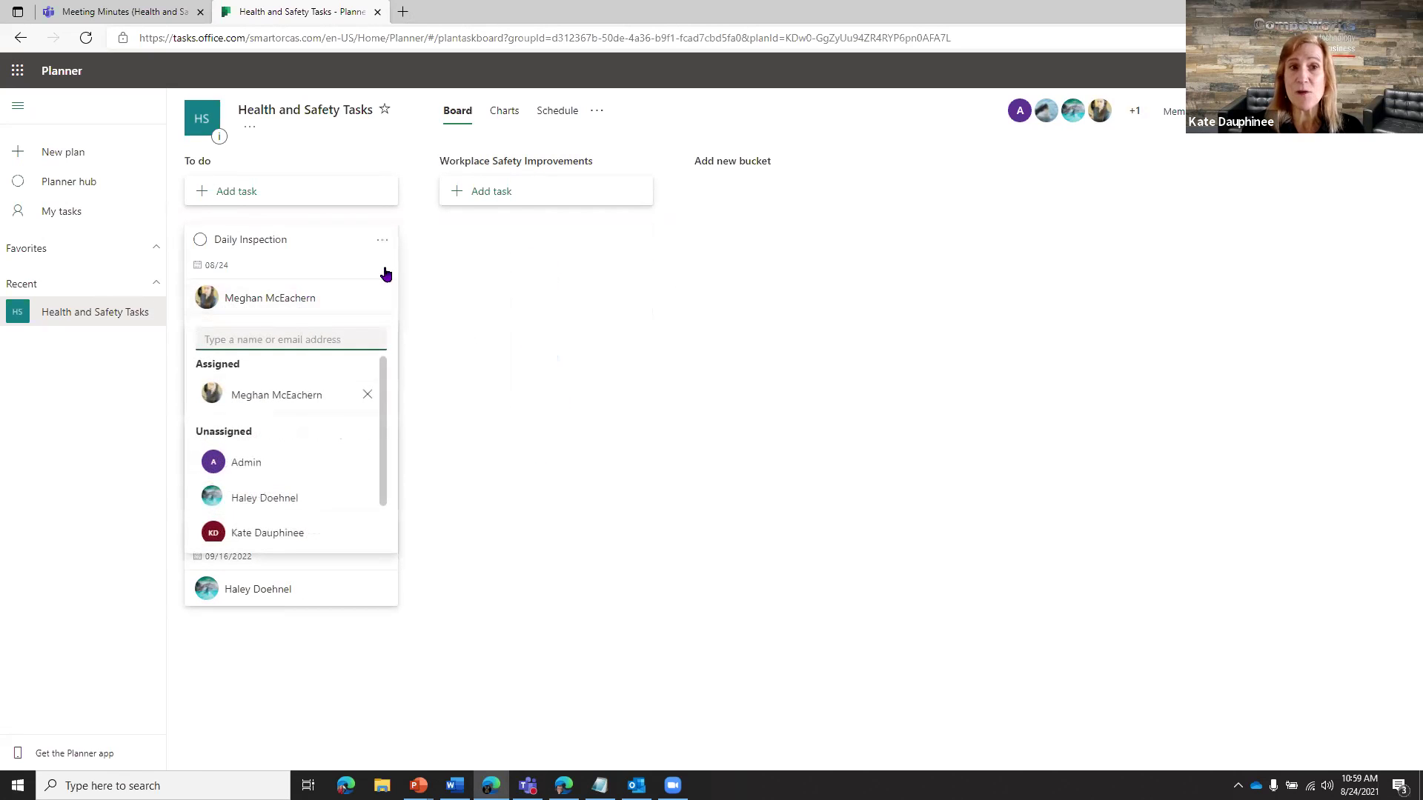
left_click(383, 240)
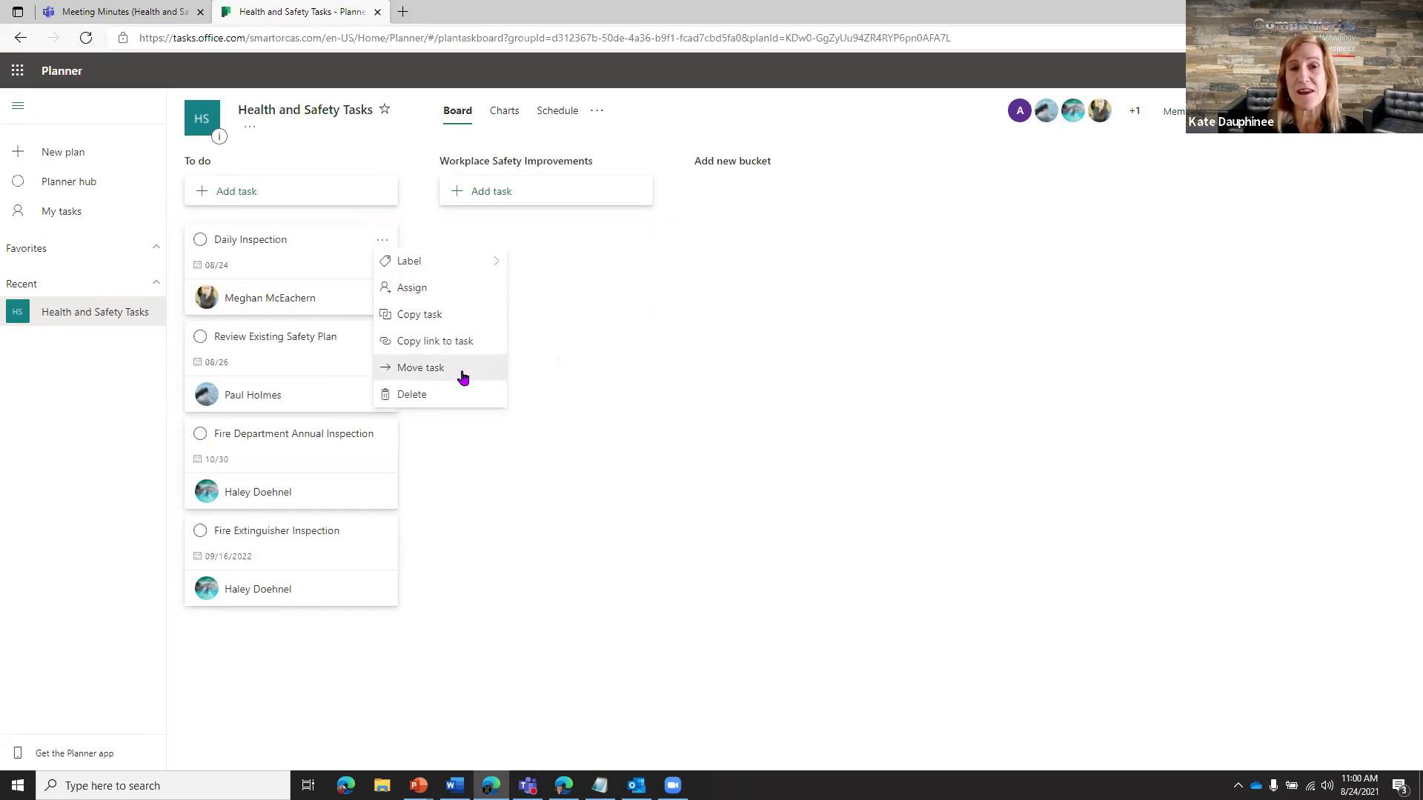
left_click(570, 272)
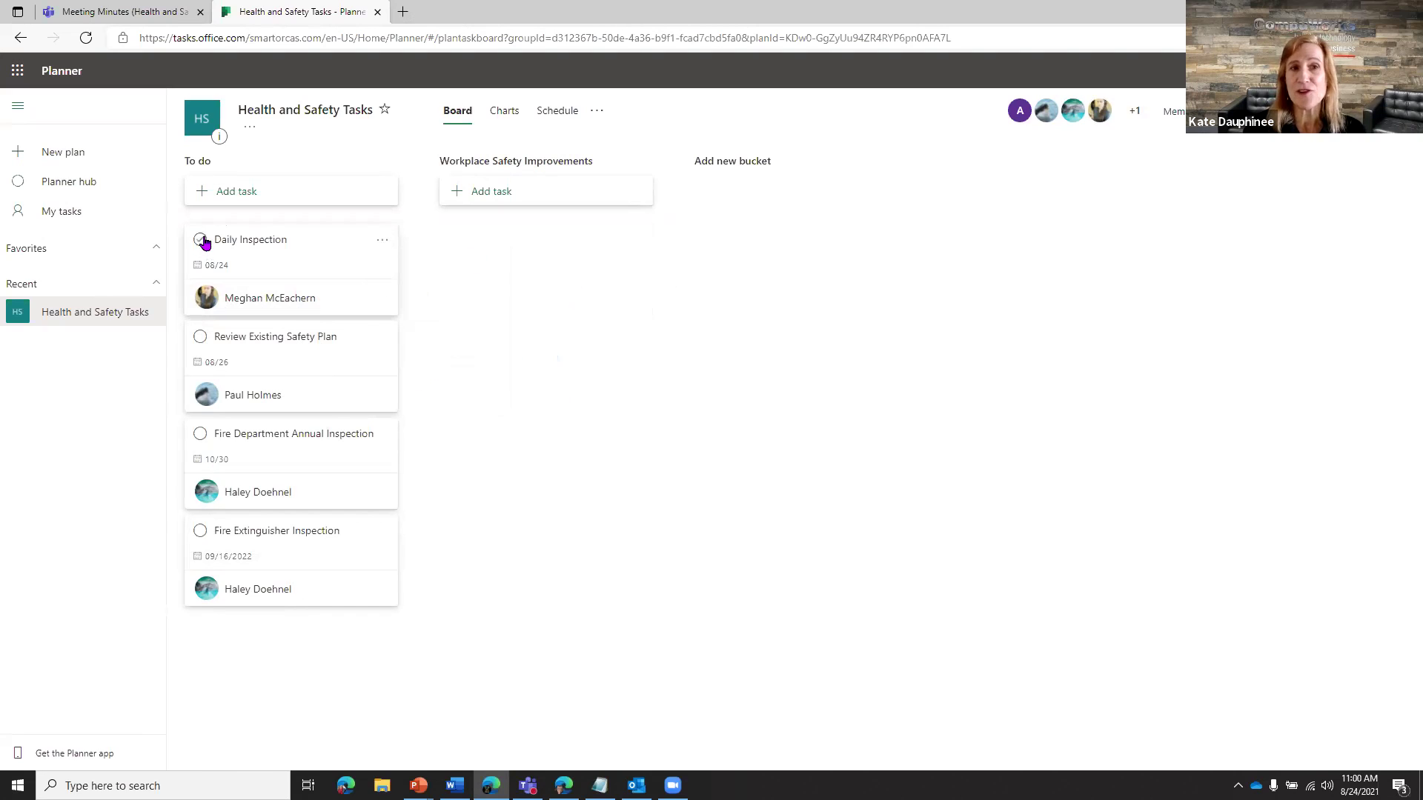
- Check Daily Inspection's due-date calendar unchanged, then return to Teams' Meeting Minutes channel to add a tab
left_click(215, 267)
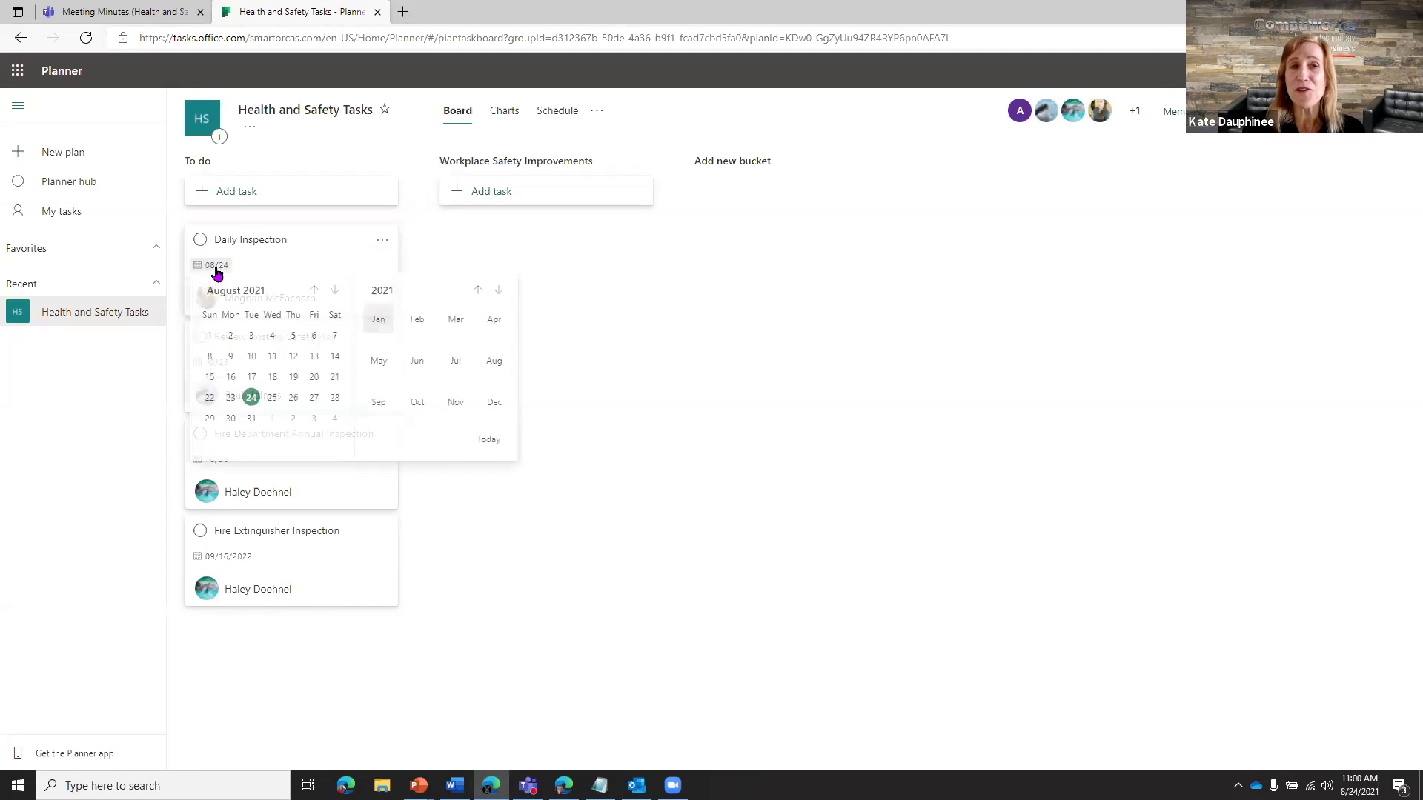
left_click(612, 347)
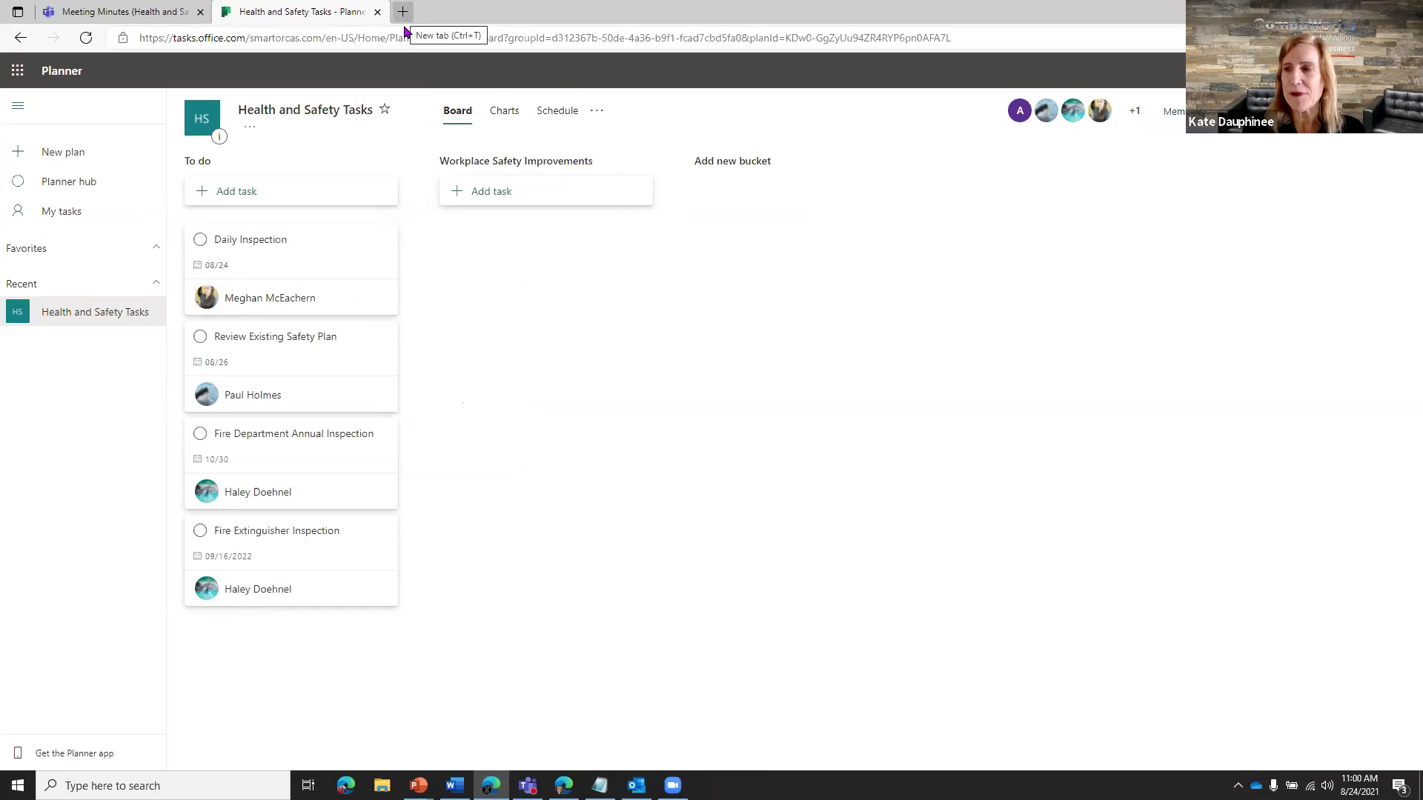
left_click(138, 13)
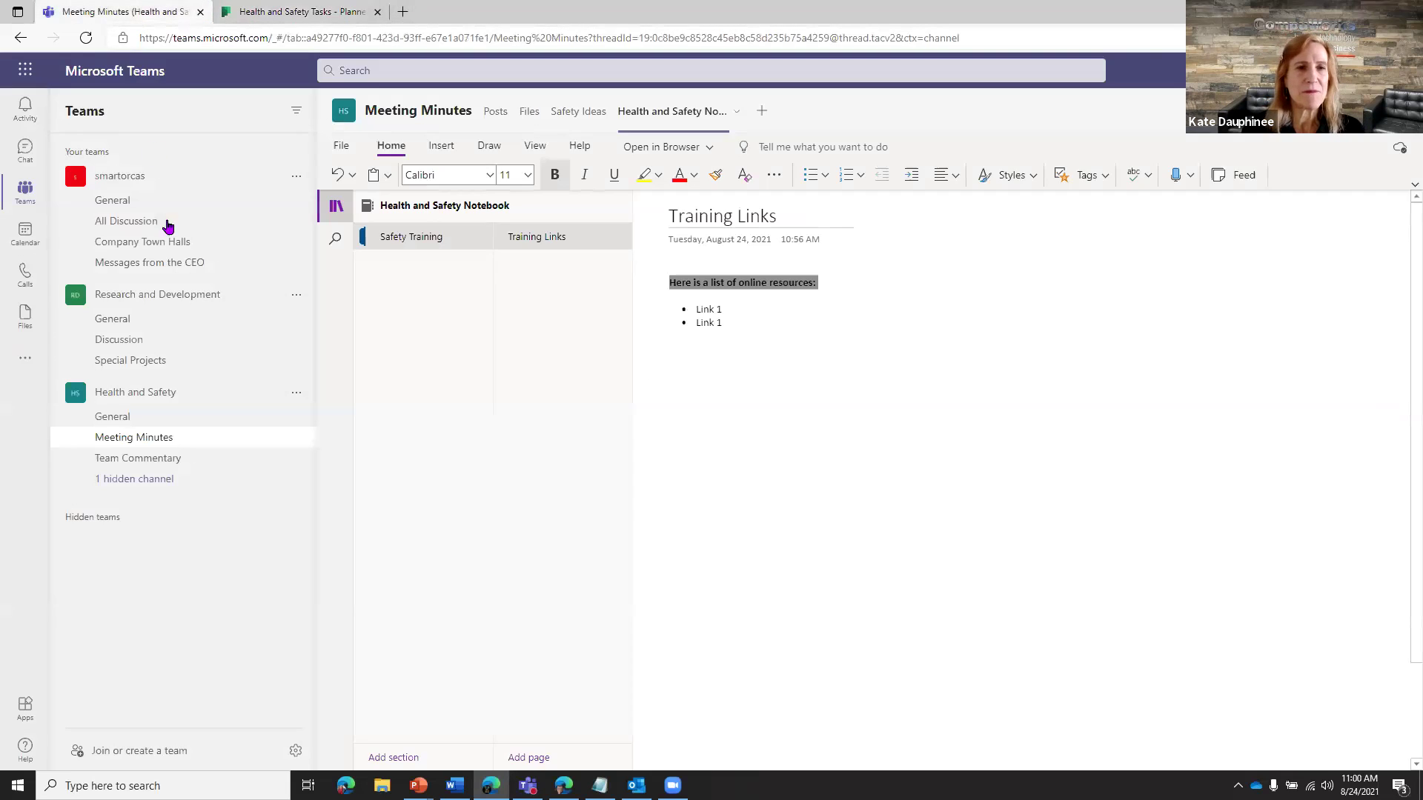
left_click(760, 113)
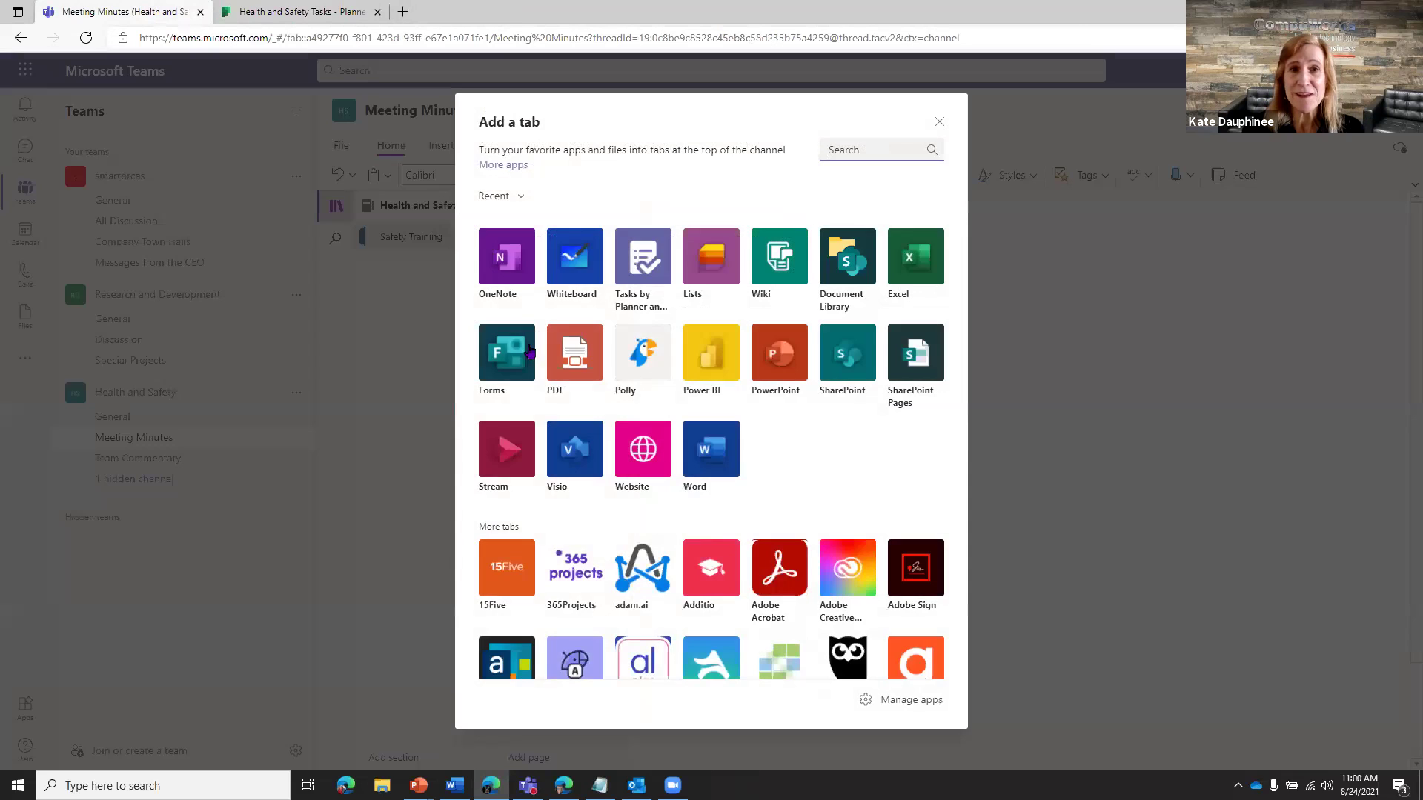
- Add a Tasks by Planner and To Do tab linked to the existing Health and Safety Tasks plan
left_click(644, 258)
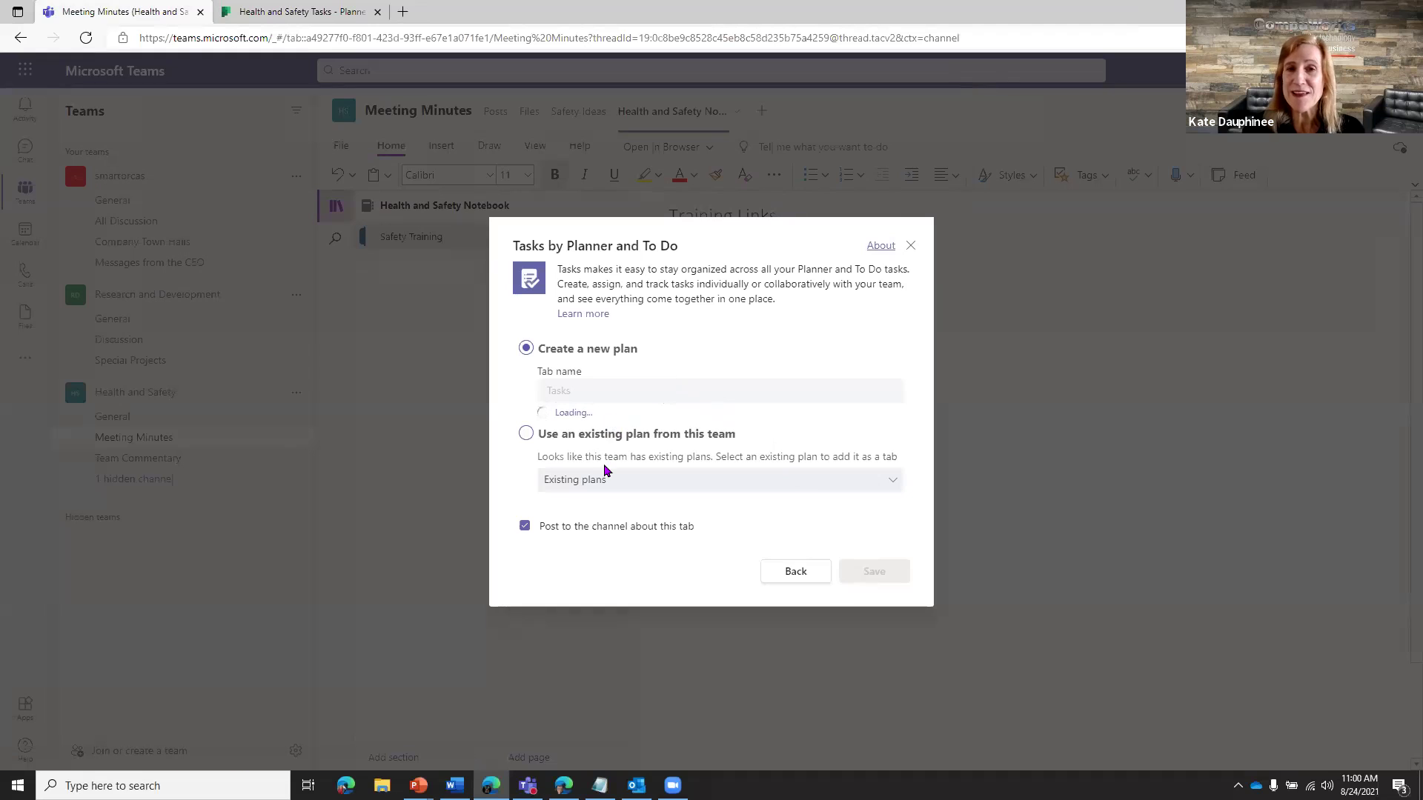
left_click(527, 439)
left_click(595, 482)
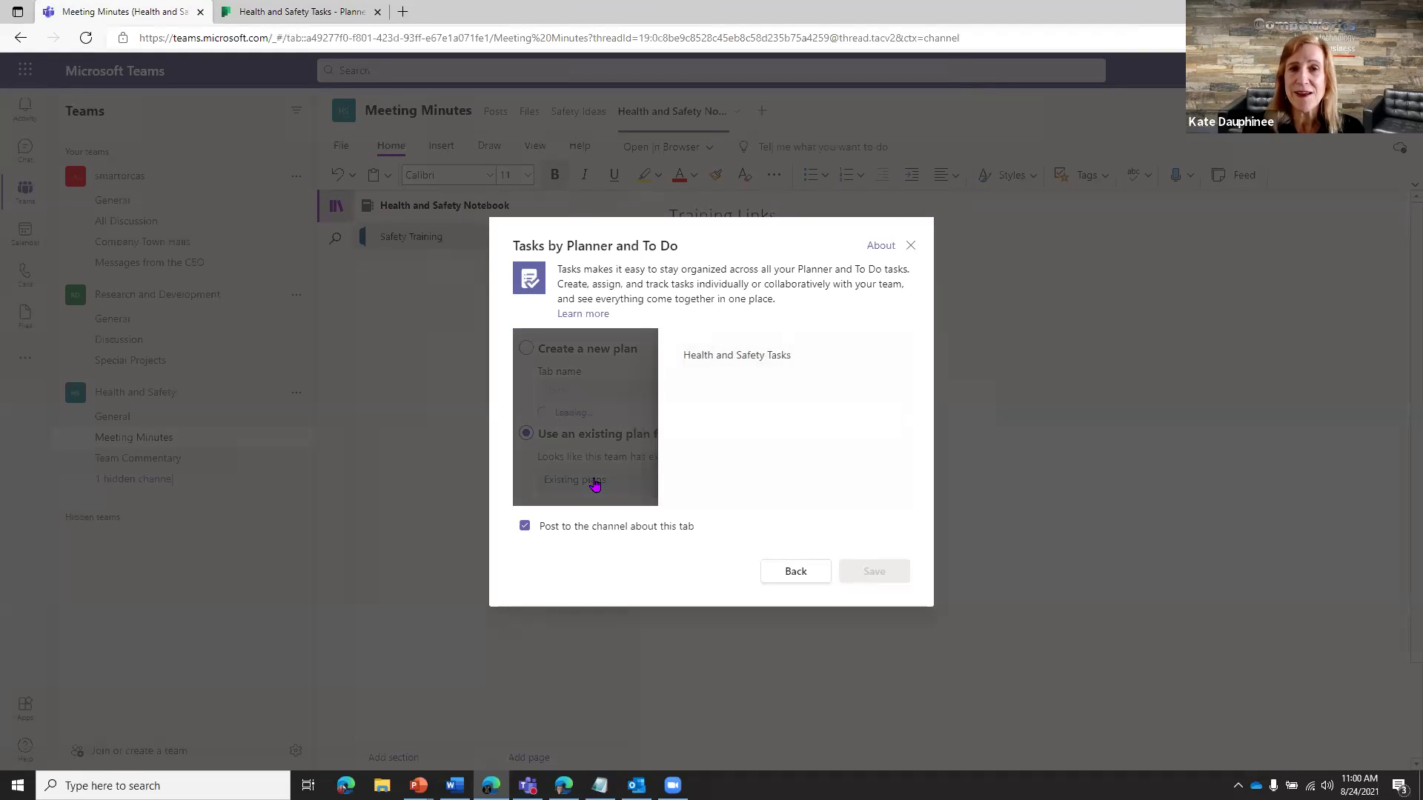
left_click(701, 360)
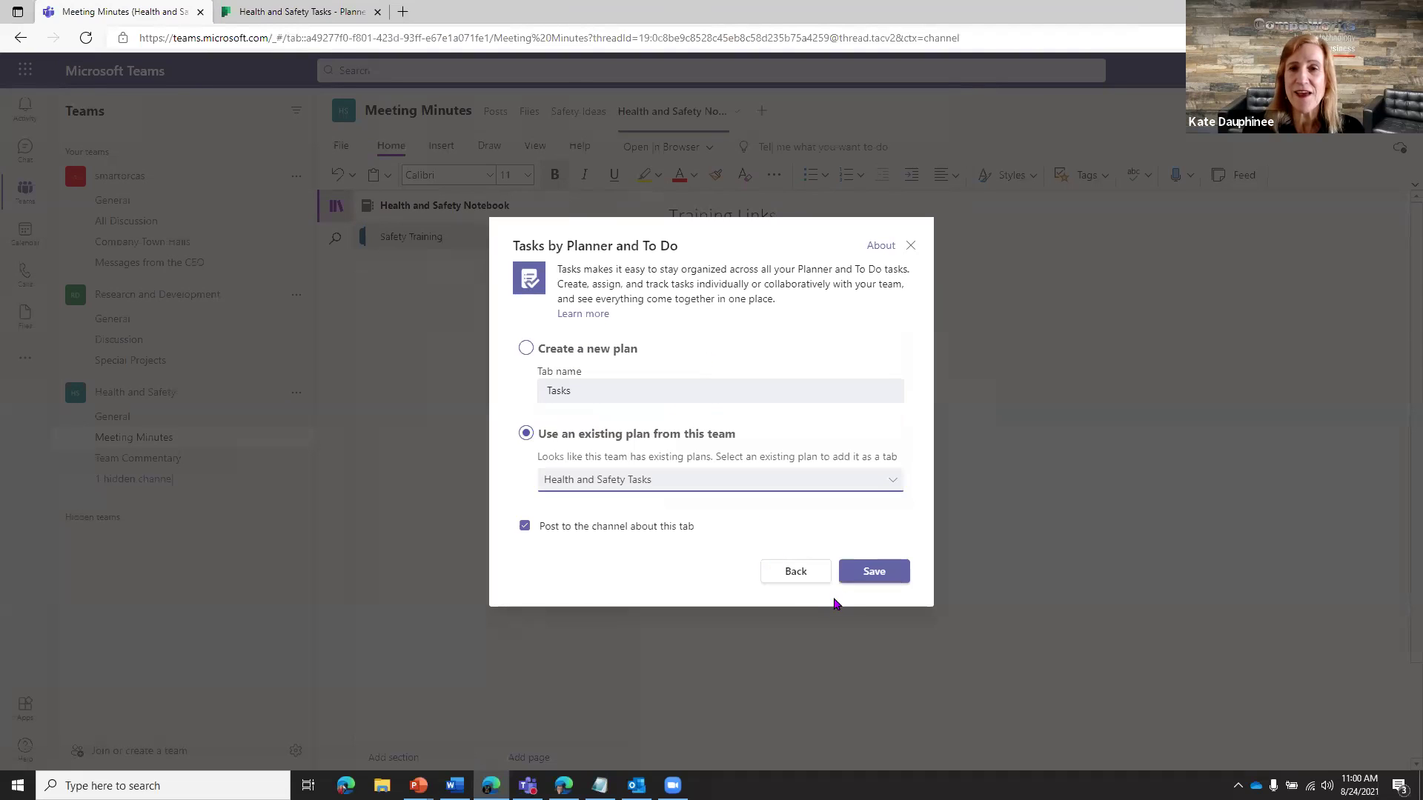
left_click(863, 573)
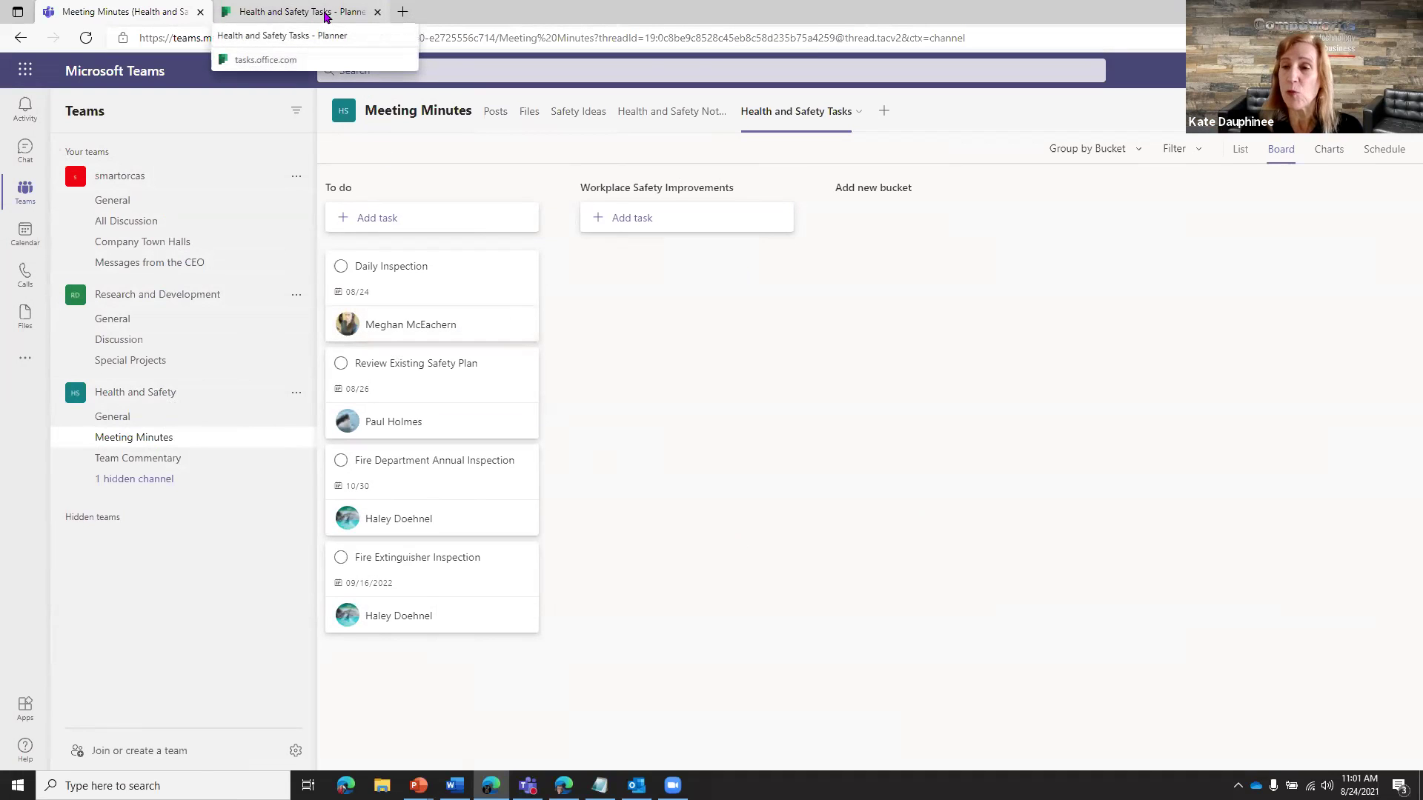
- Replace the Planner browser tab with a new tab showing the Microsoft Forms home page
left_click(325, 17)
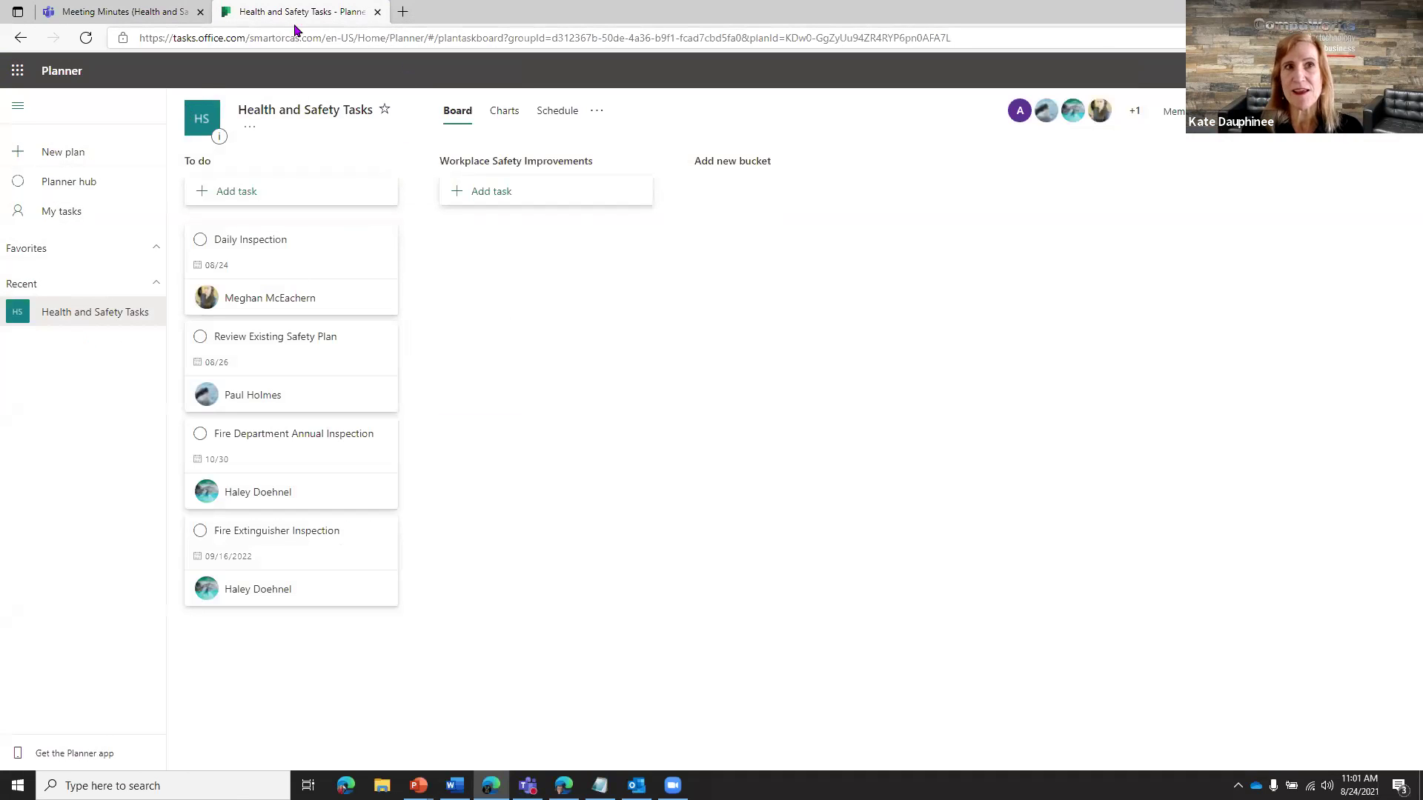
left_click(166, 18)
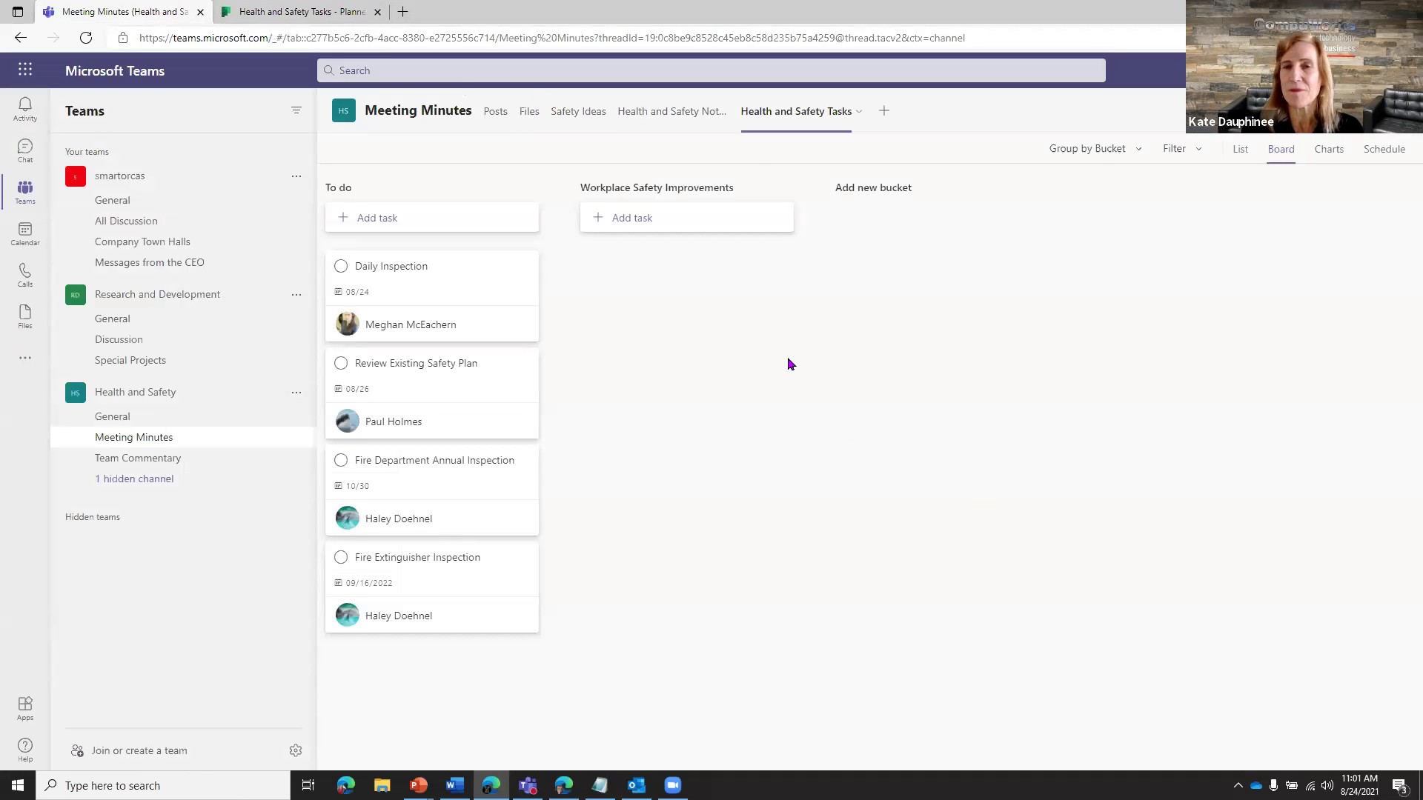
left_click(398, 18)
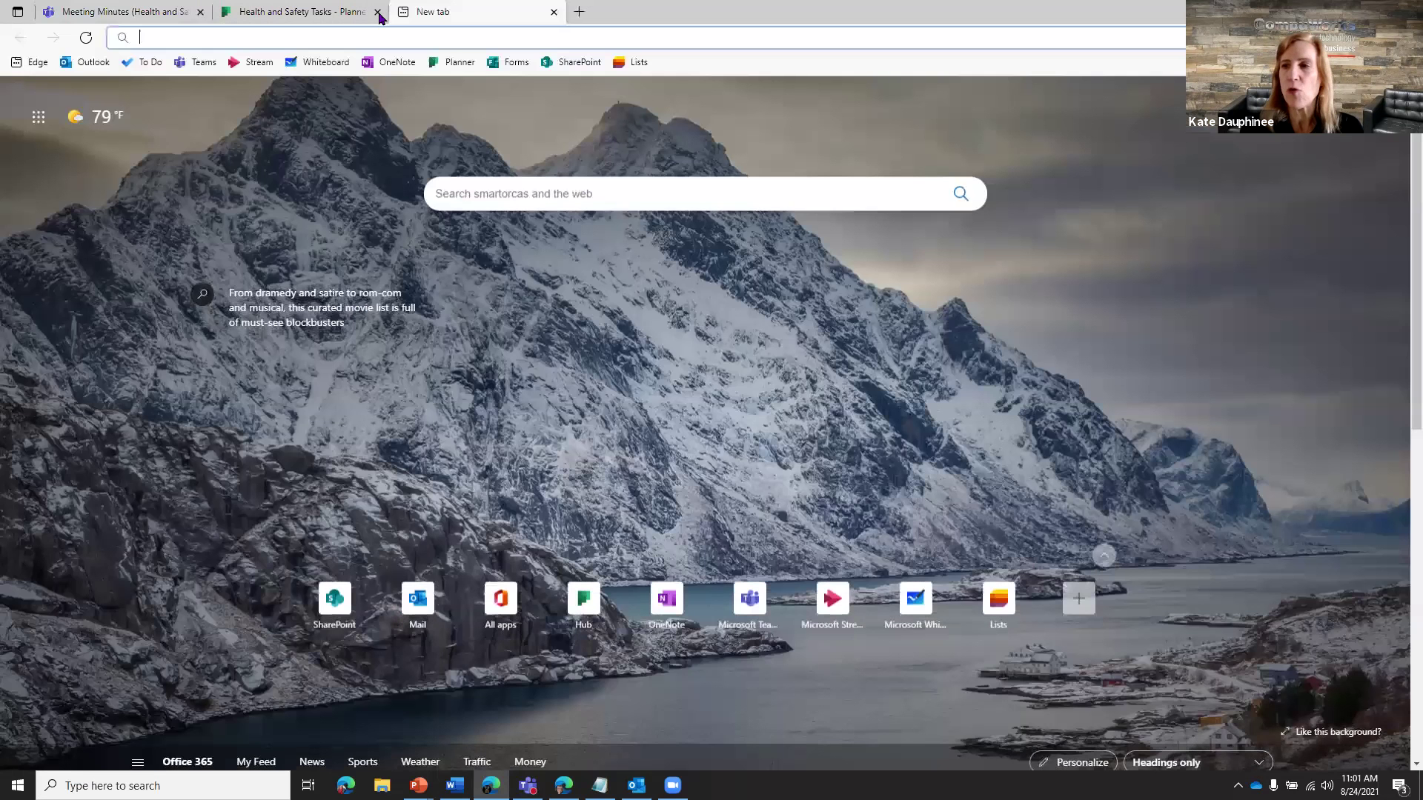
left_click(378, 12)
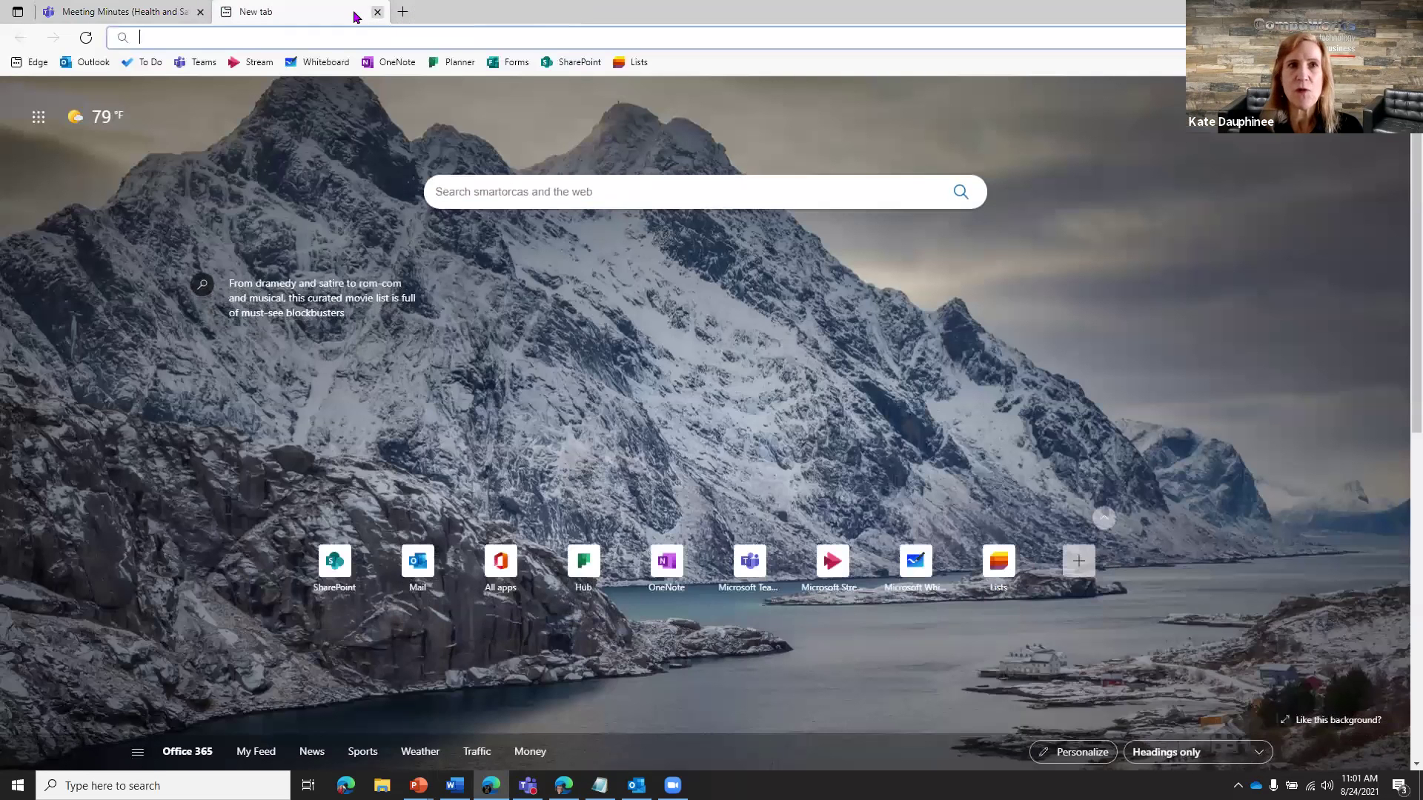
left_click(522, 66)
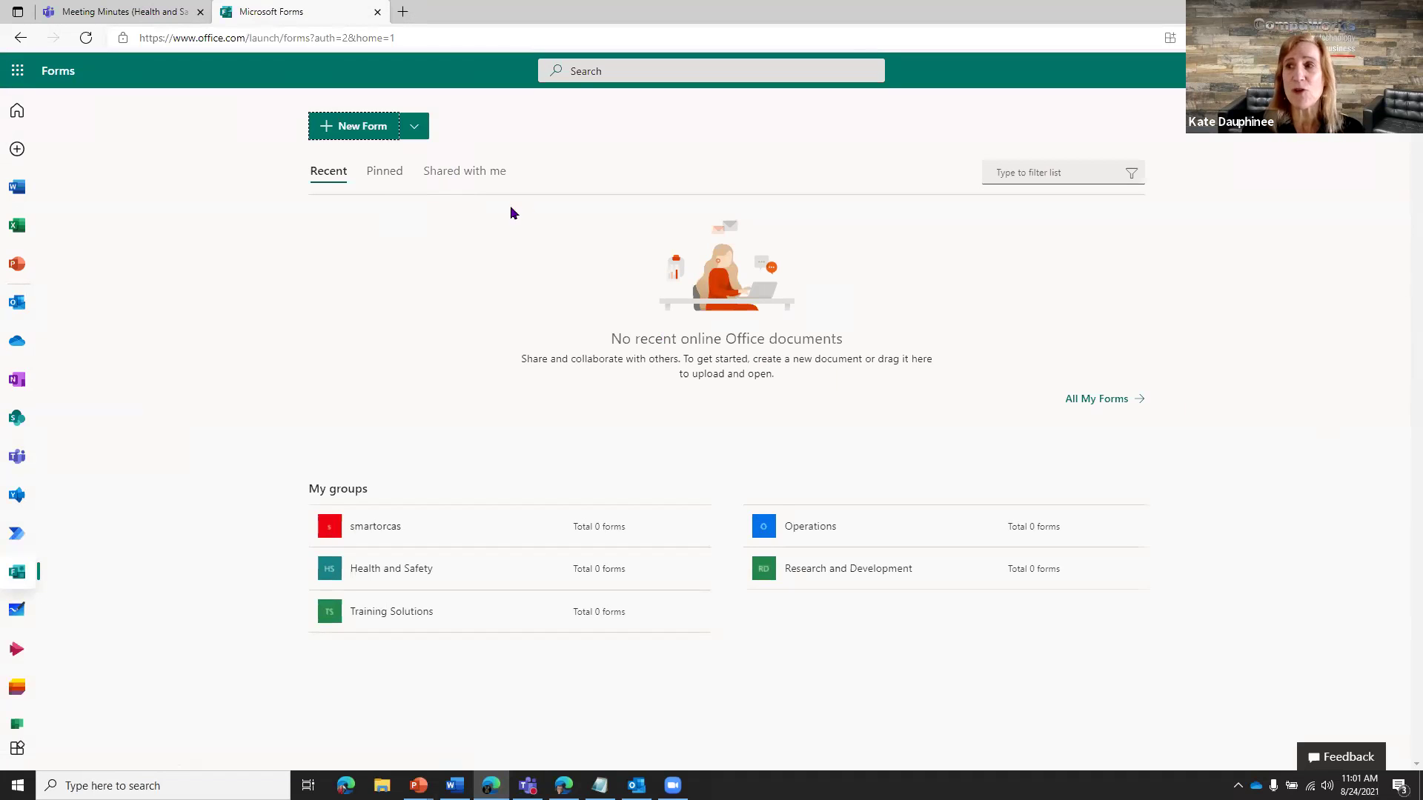
- Create a new form titled 'Employee Satisfaction Survey' with the description 'Please complete.'
left_click(363, 125)
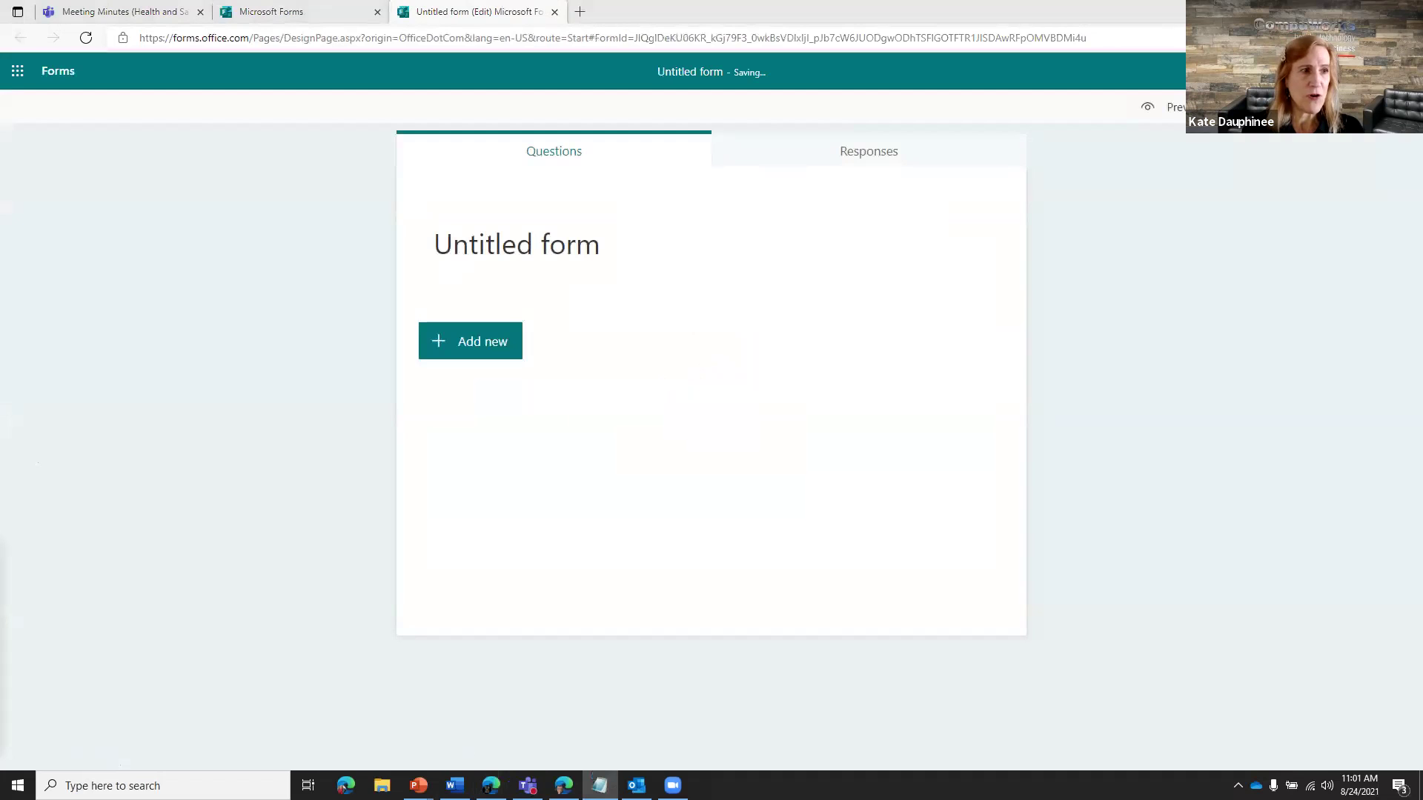
left_click(461, 244)
type("Employee ")
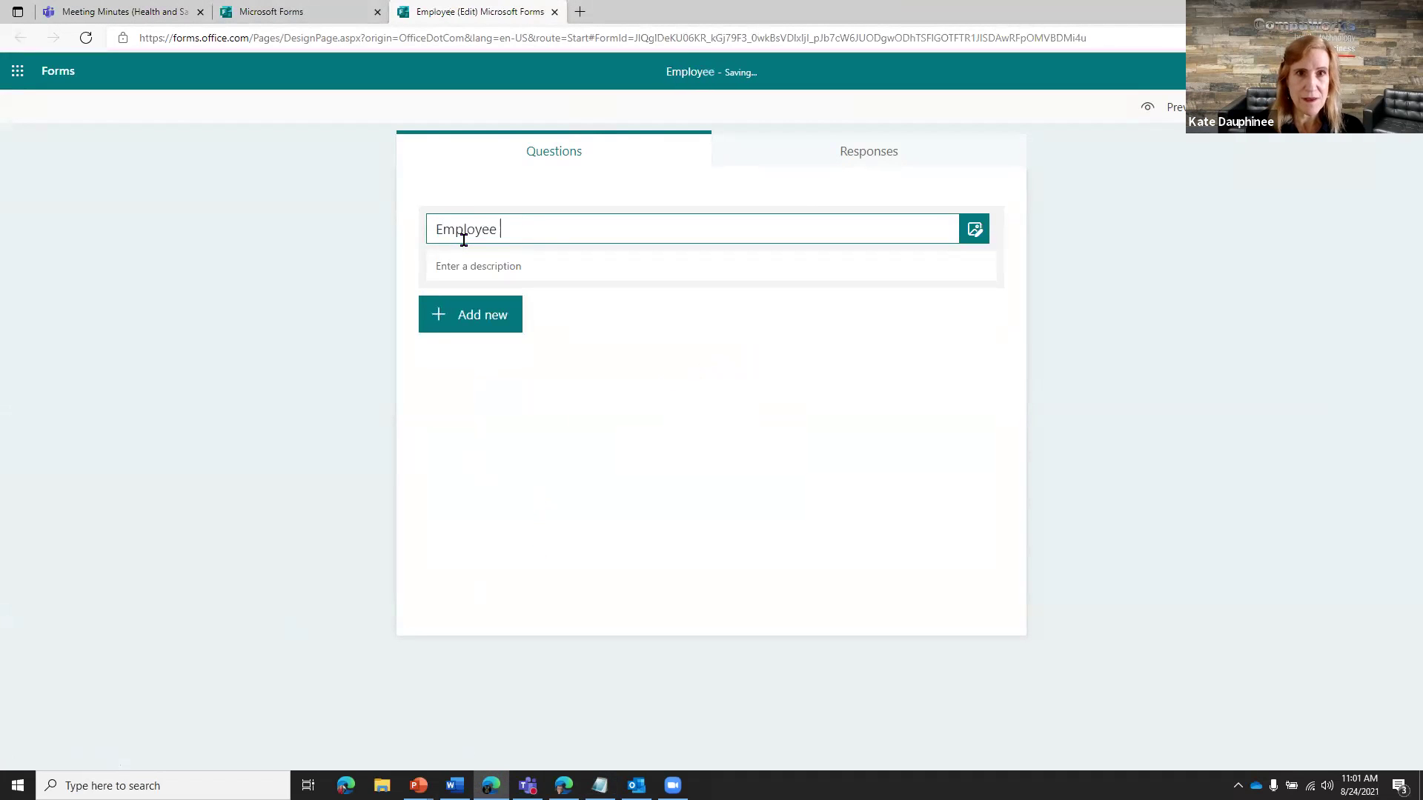
type("Satisfa")
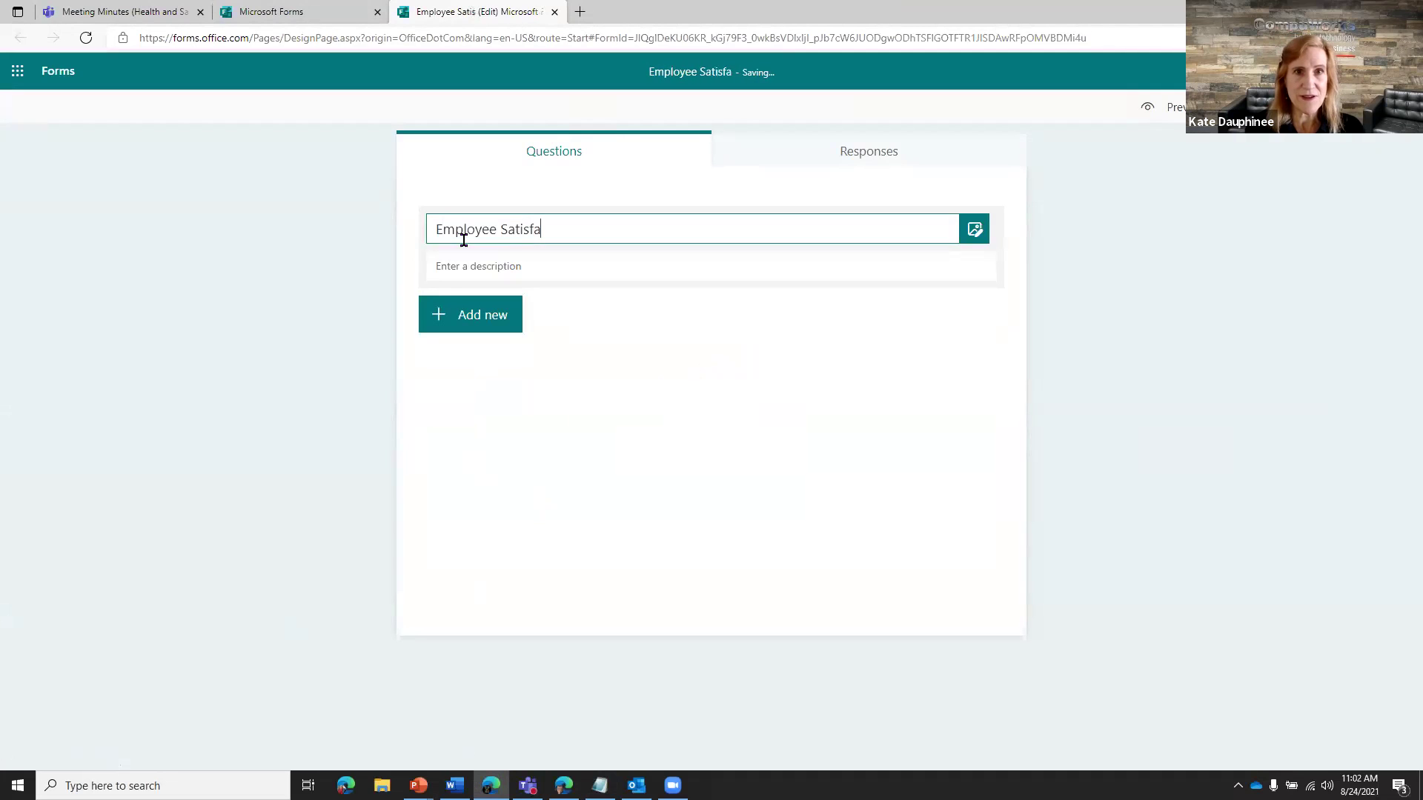
type("ction Sur")
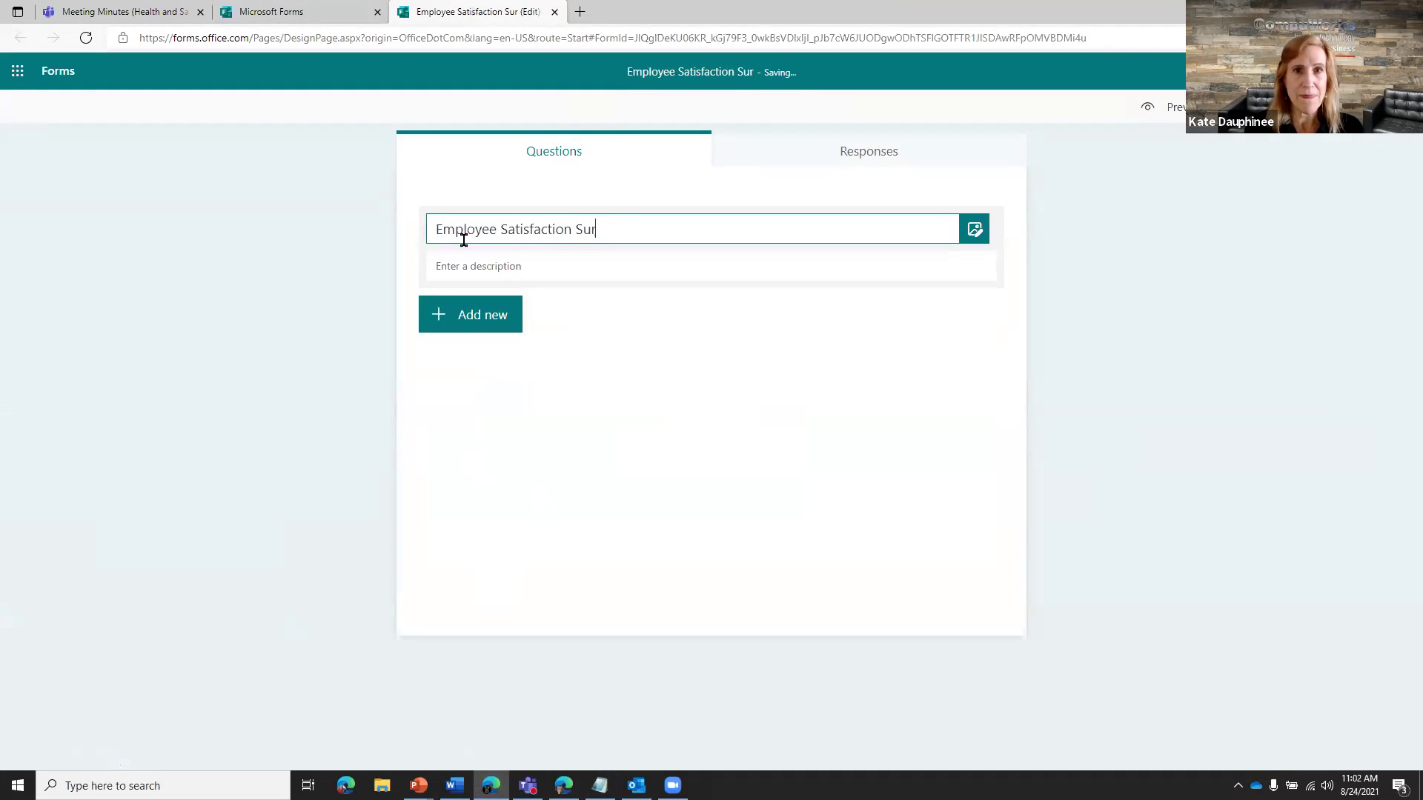
type("vey")
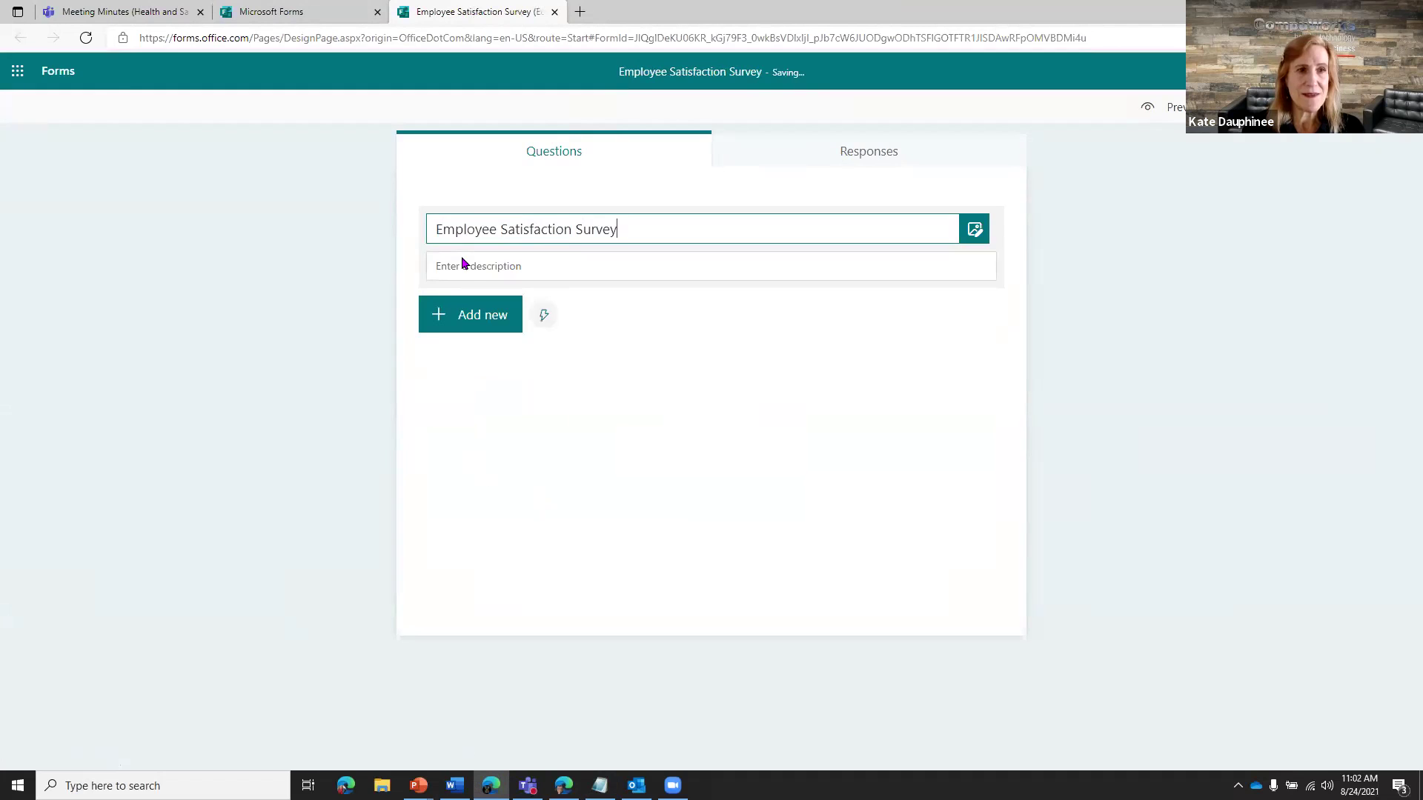
left_click(462, 265)
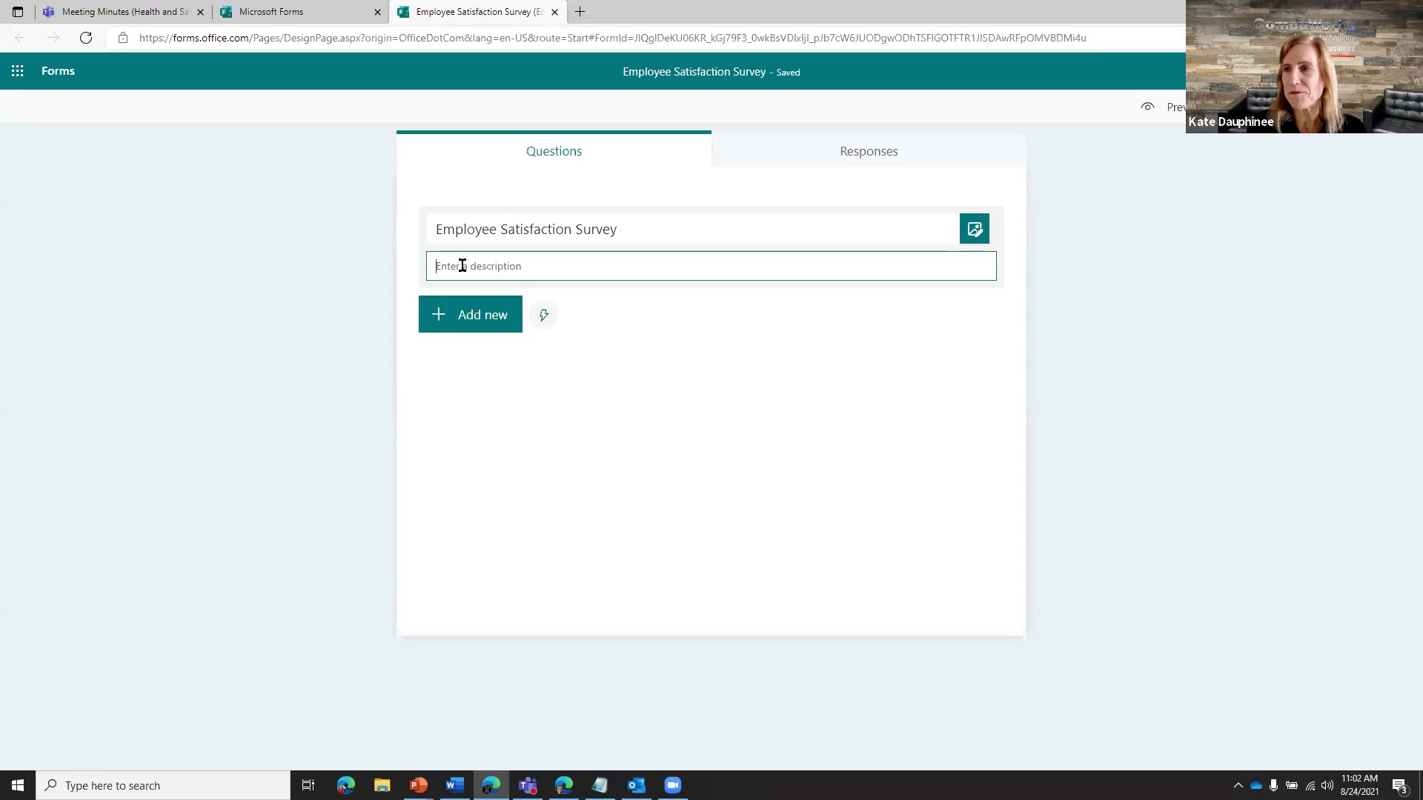
type("Please complete.")
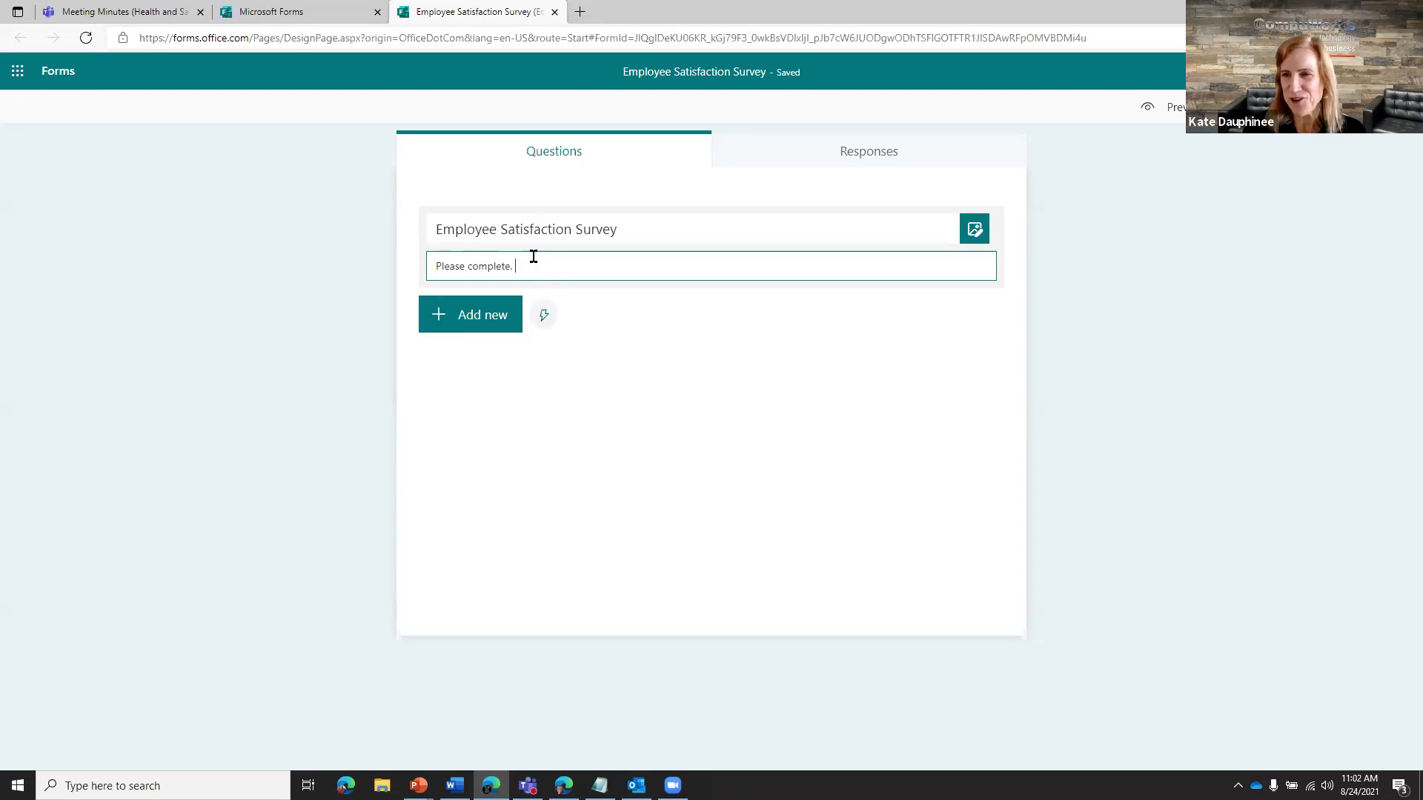
left_click(487, 326)
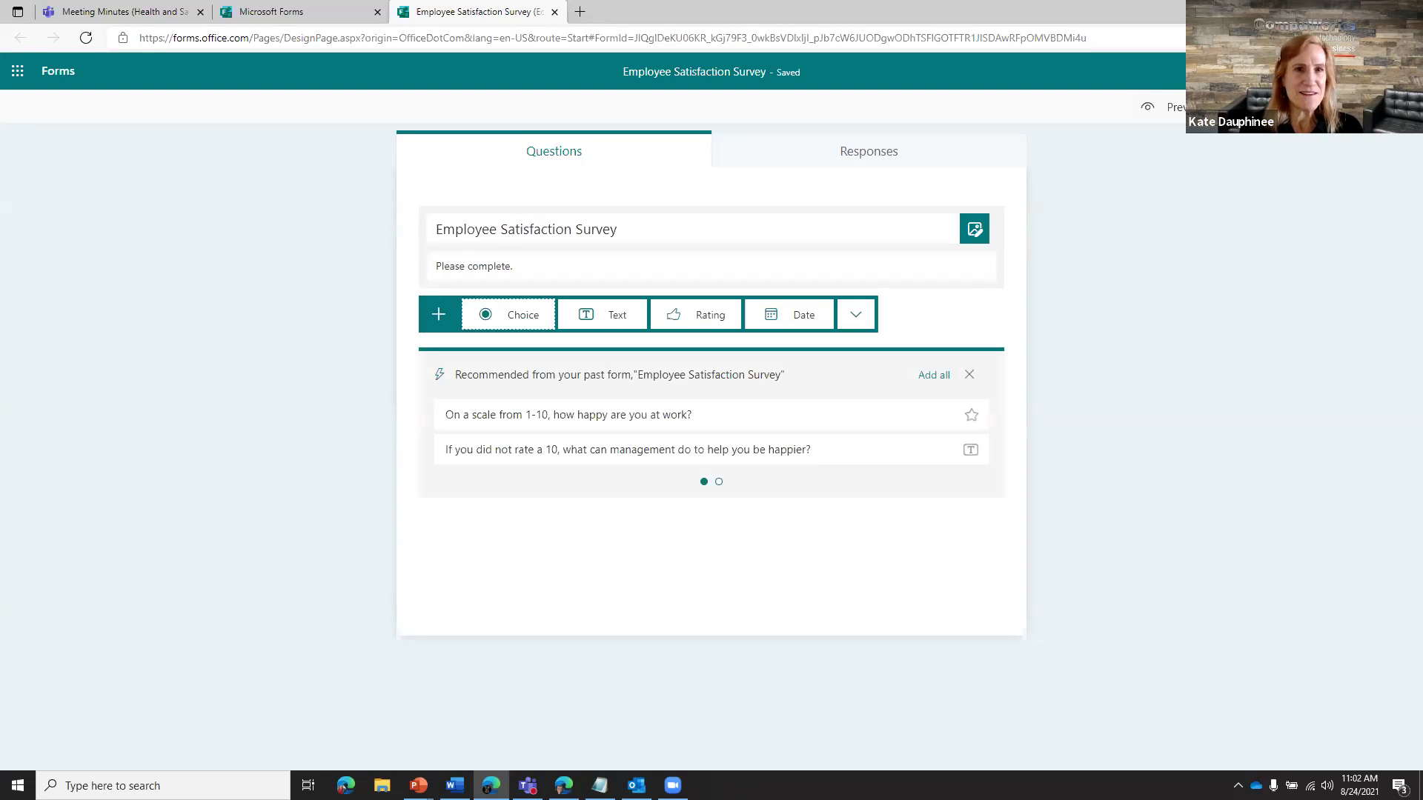
- Add a Rating question reading 'On a scale from 1-10, how happy are you at work?'
left_click(706, 318)
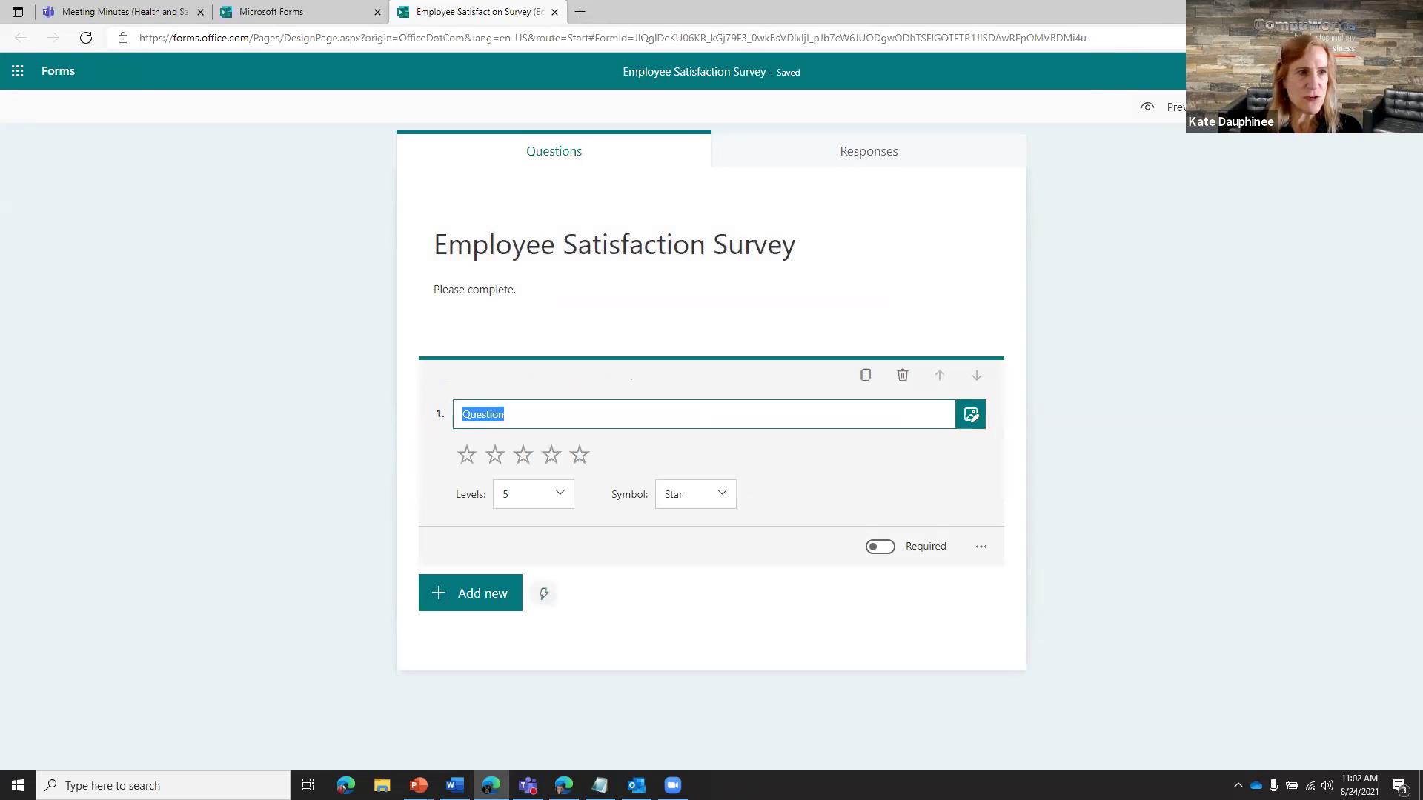
key("alt+Tab")
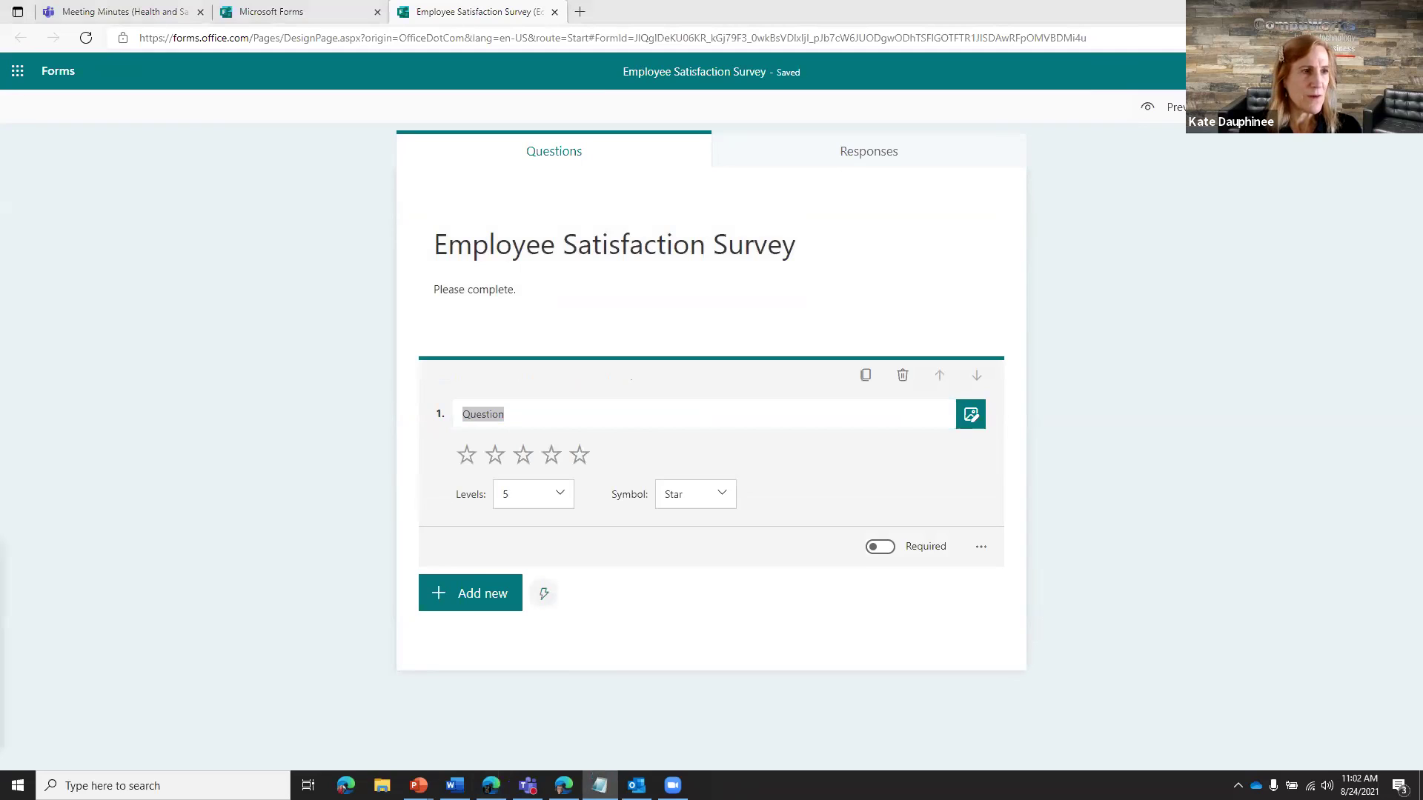
left_click(507, 417)
type("On a scale from 1-10, how happy are you at work?")
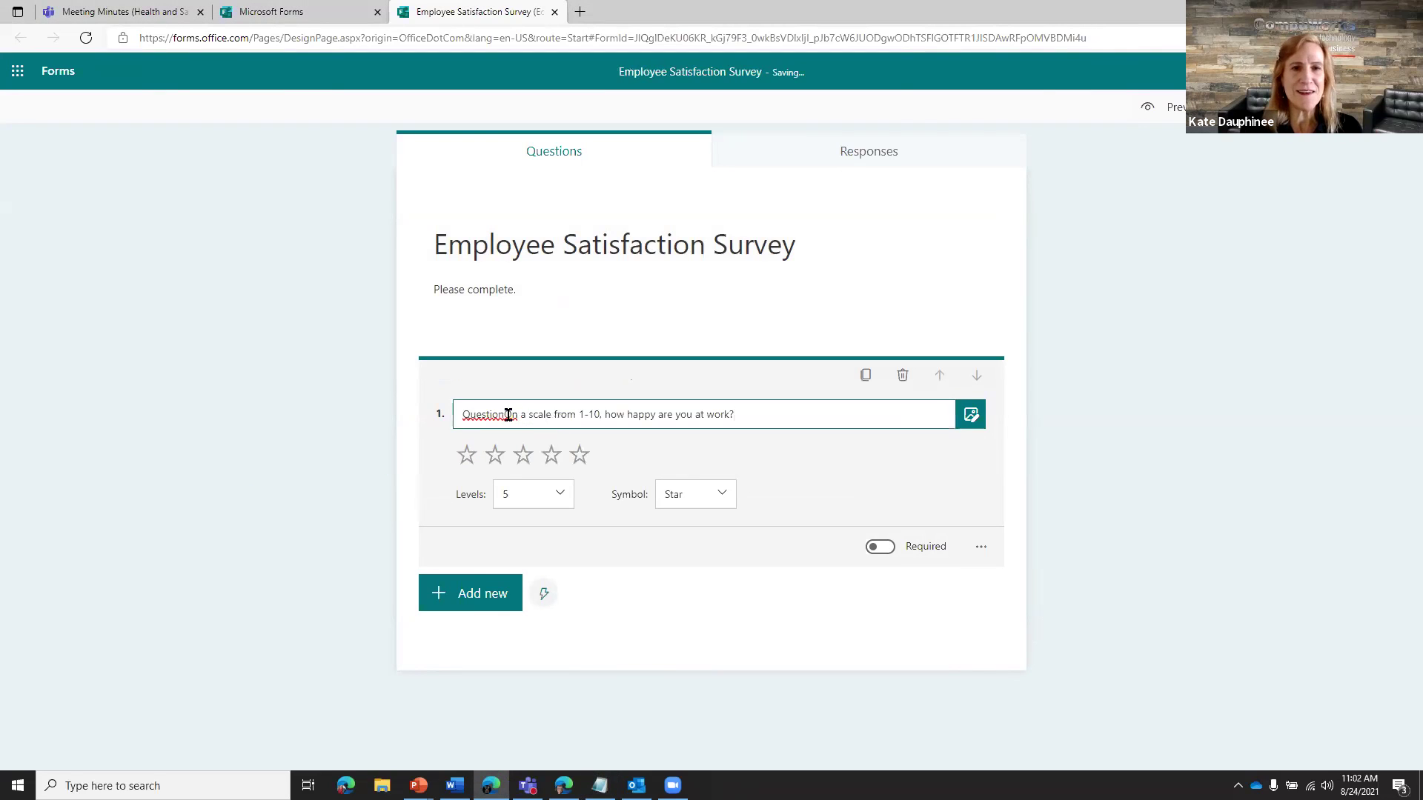
left_click_drag(507, 414, 461, 414)
type("On a scale from 1-10, how happy are you at work?")
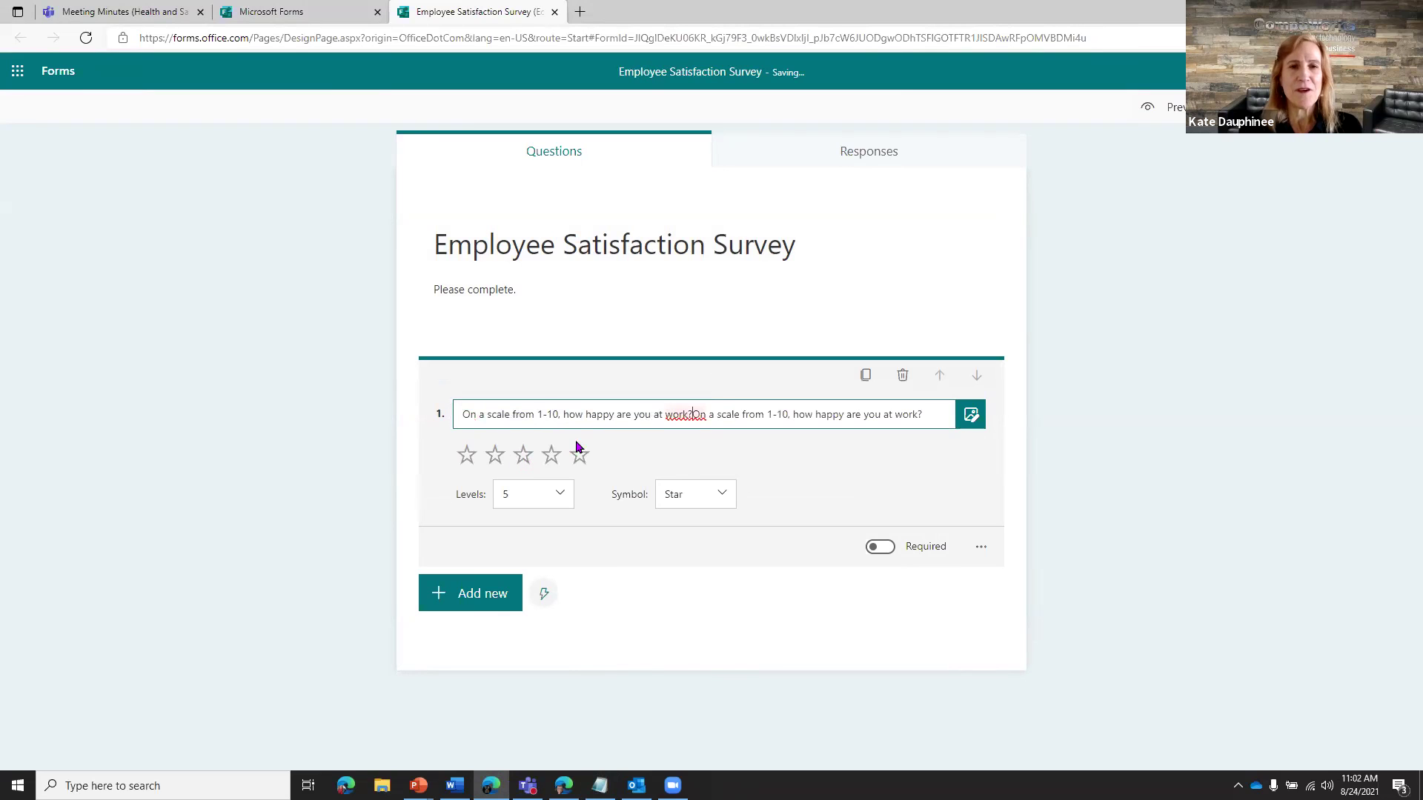
left_click_drag(936, 413, 269, 407)
type("On a scale from 1-10, how happy are you at work?")
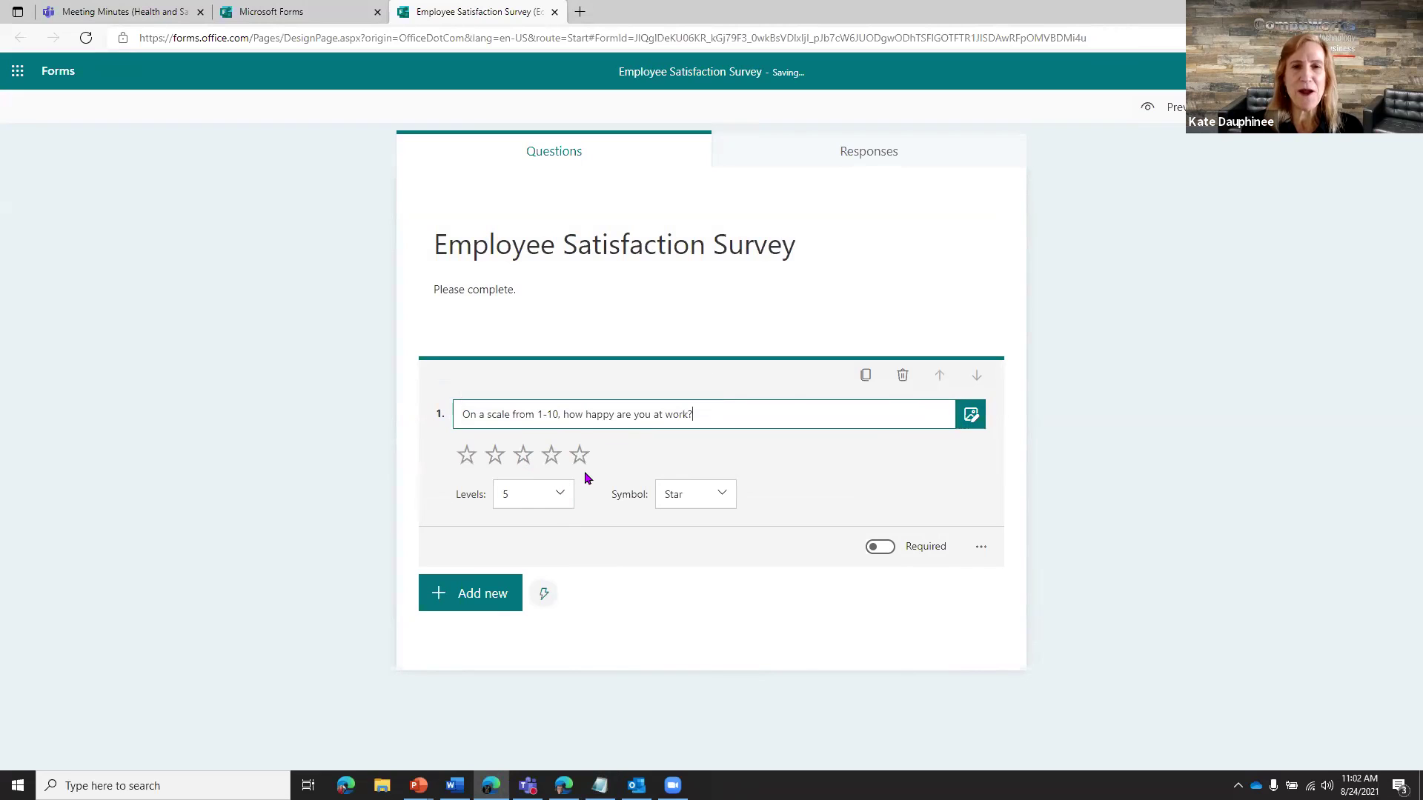
- Set the rating to 10 levels displayed as numbers
left_click(559, 495)
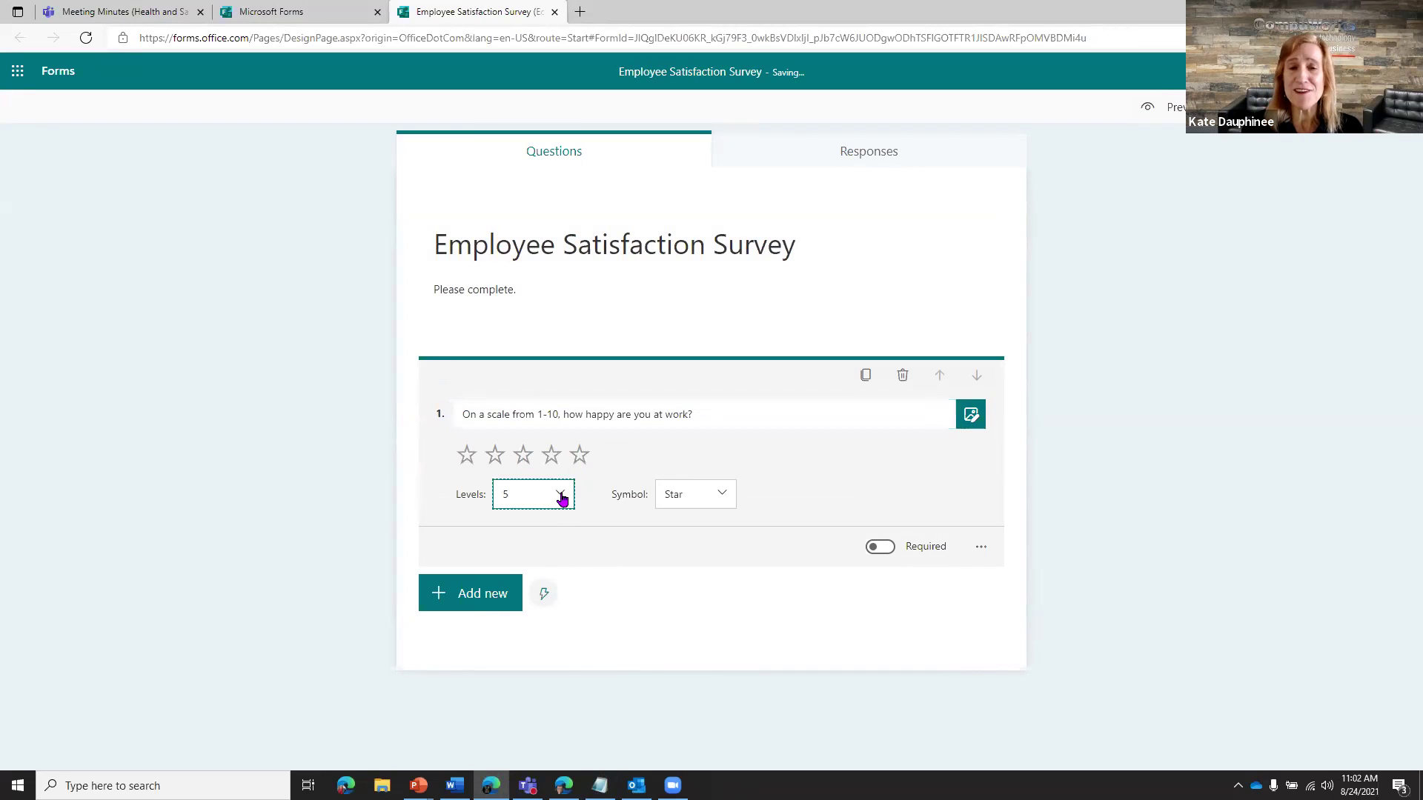
left_click_drag(564, 548, 571, 635)
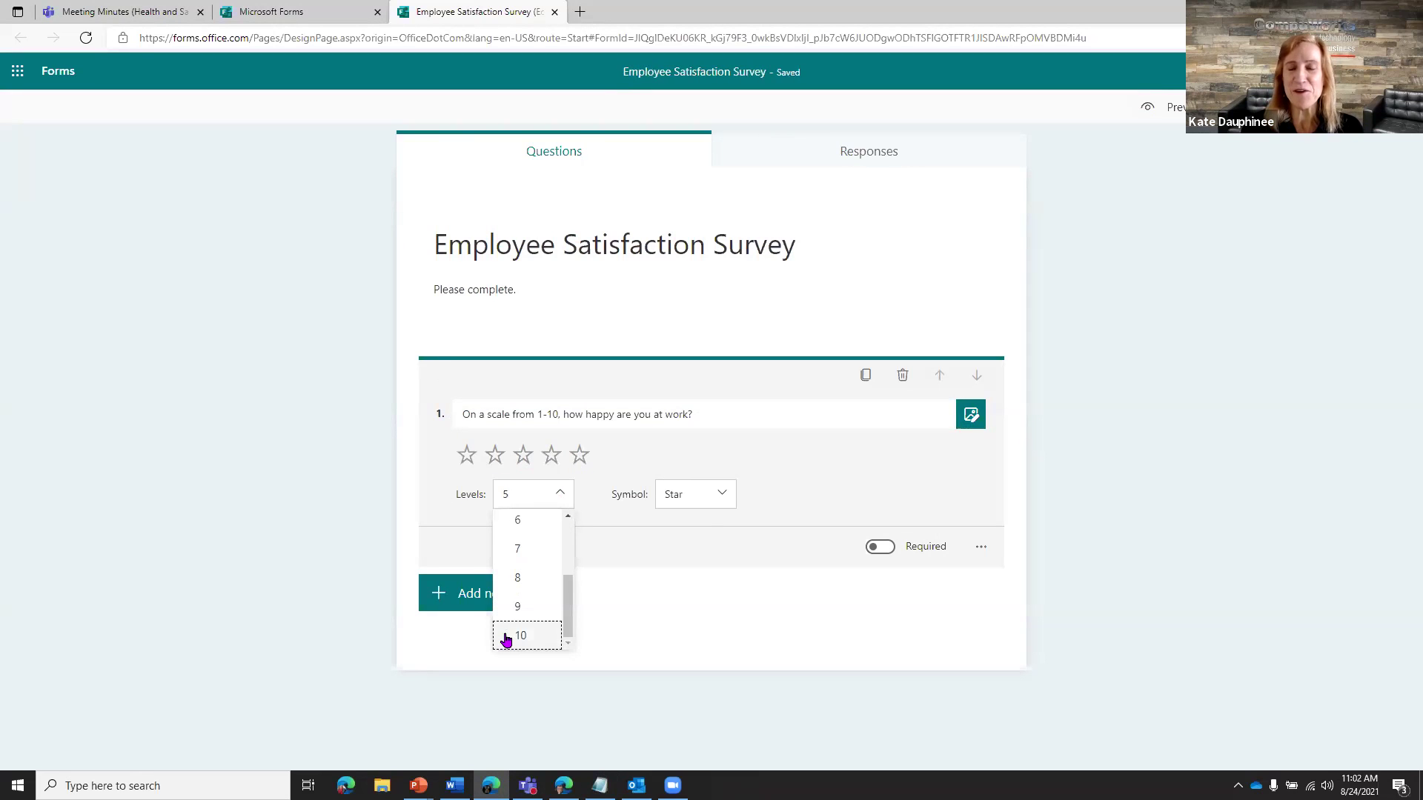
left_click(508, 638)
left_click(721, 494)
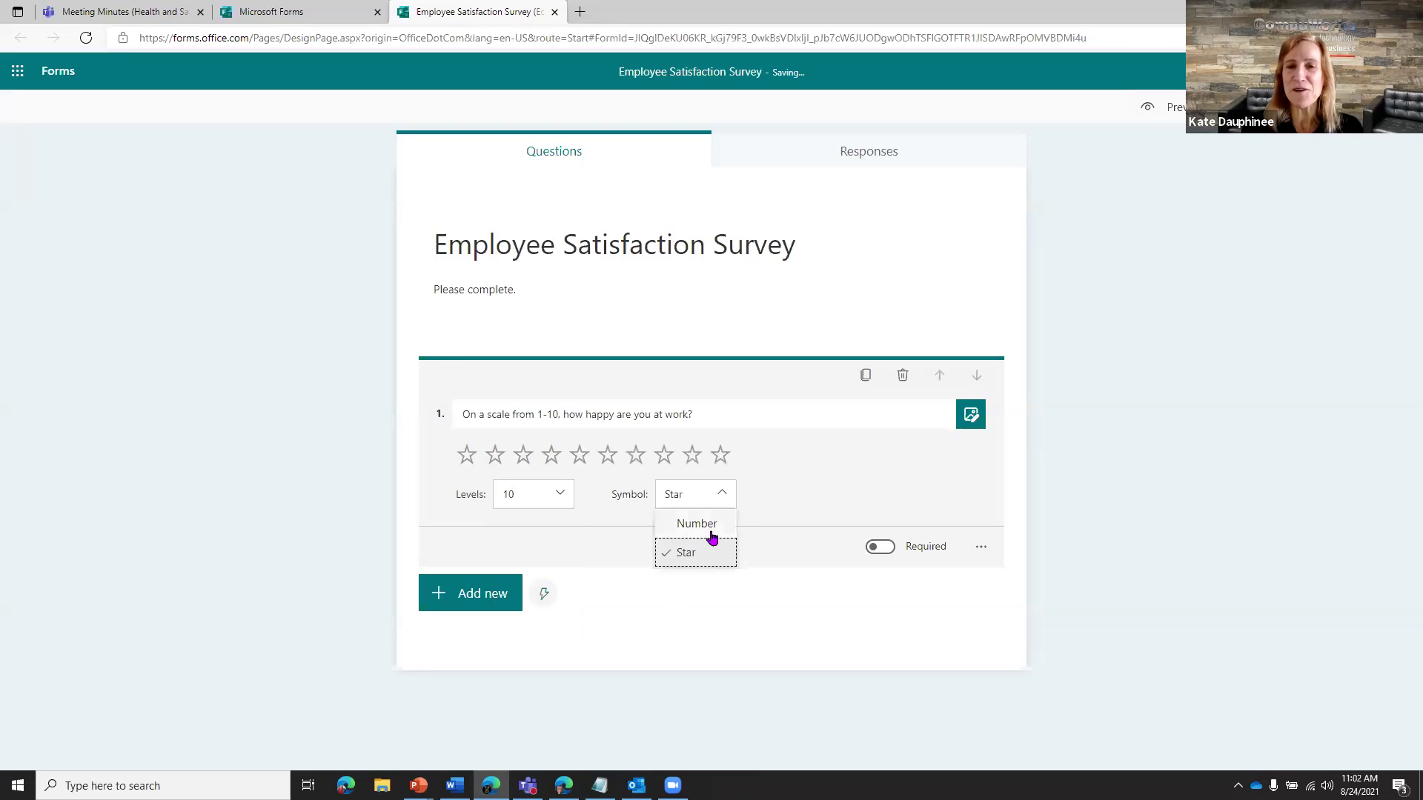
left_click(712, 526)
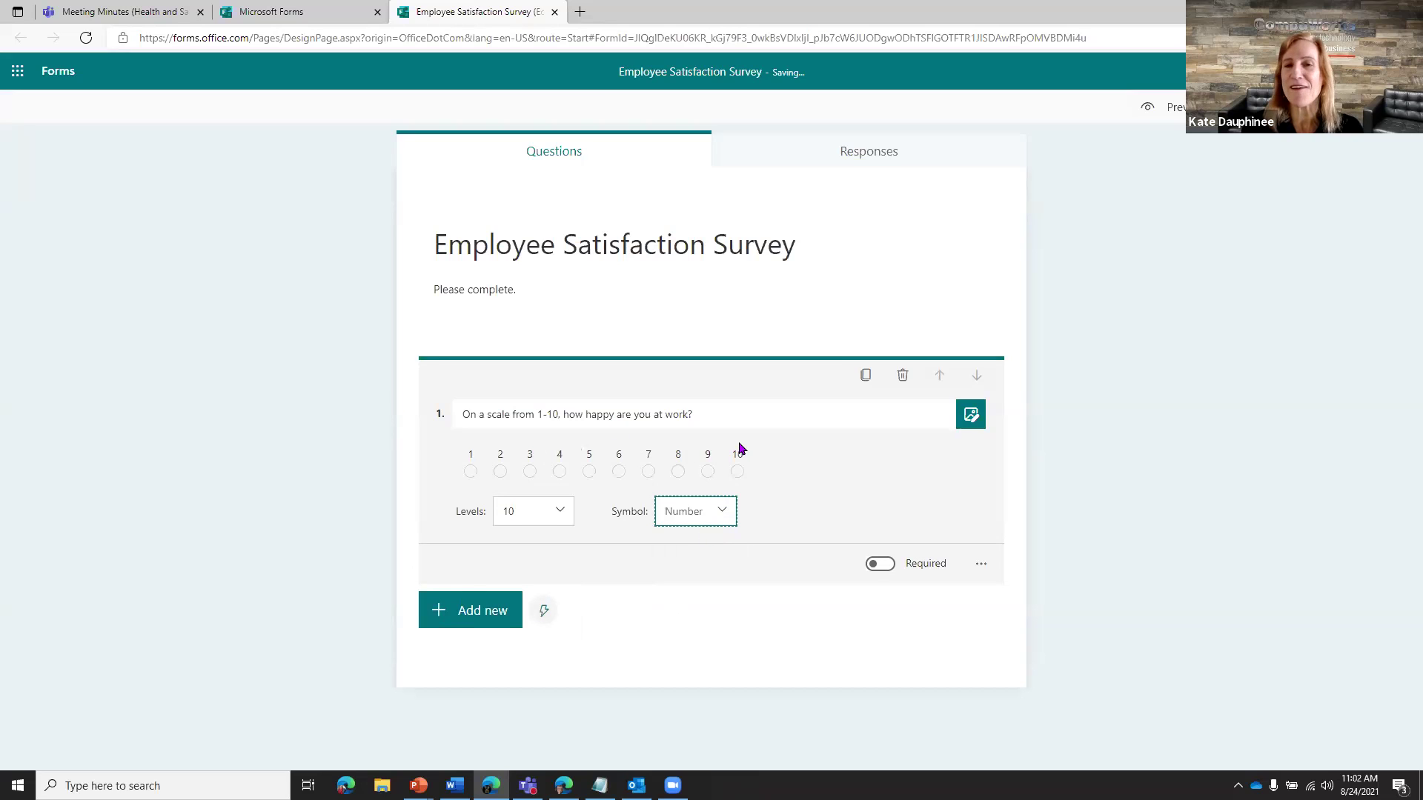
- Make question 1 required
left_click(480, 612)
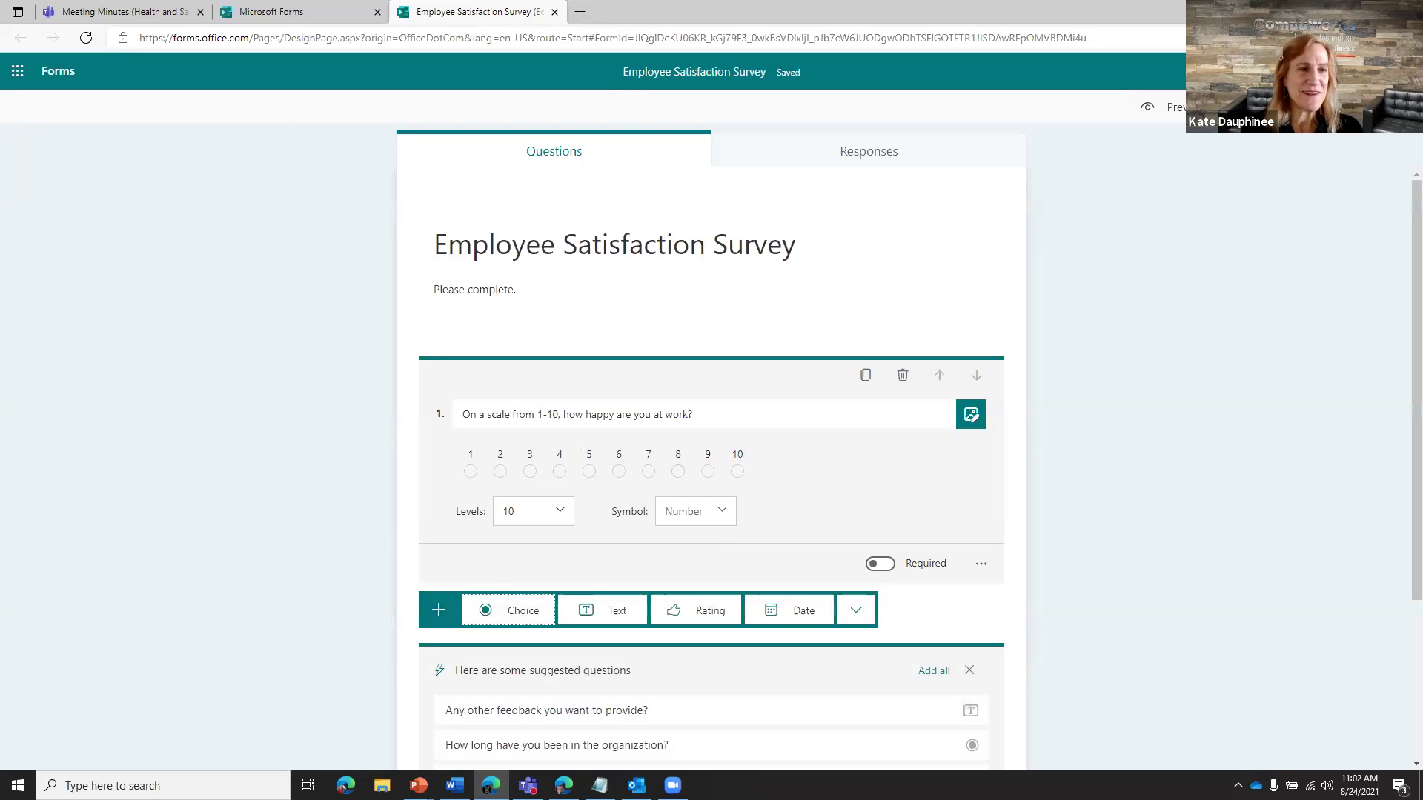
key("alt+Tab")
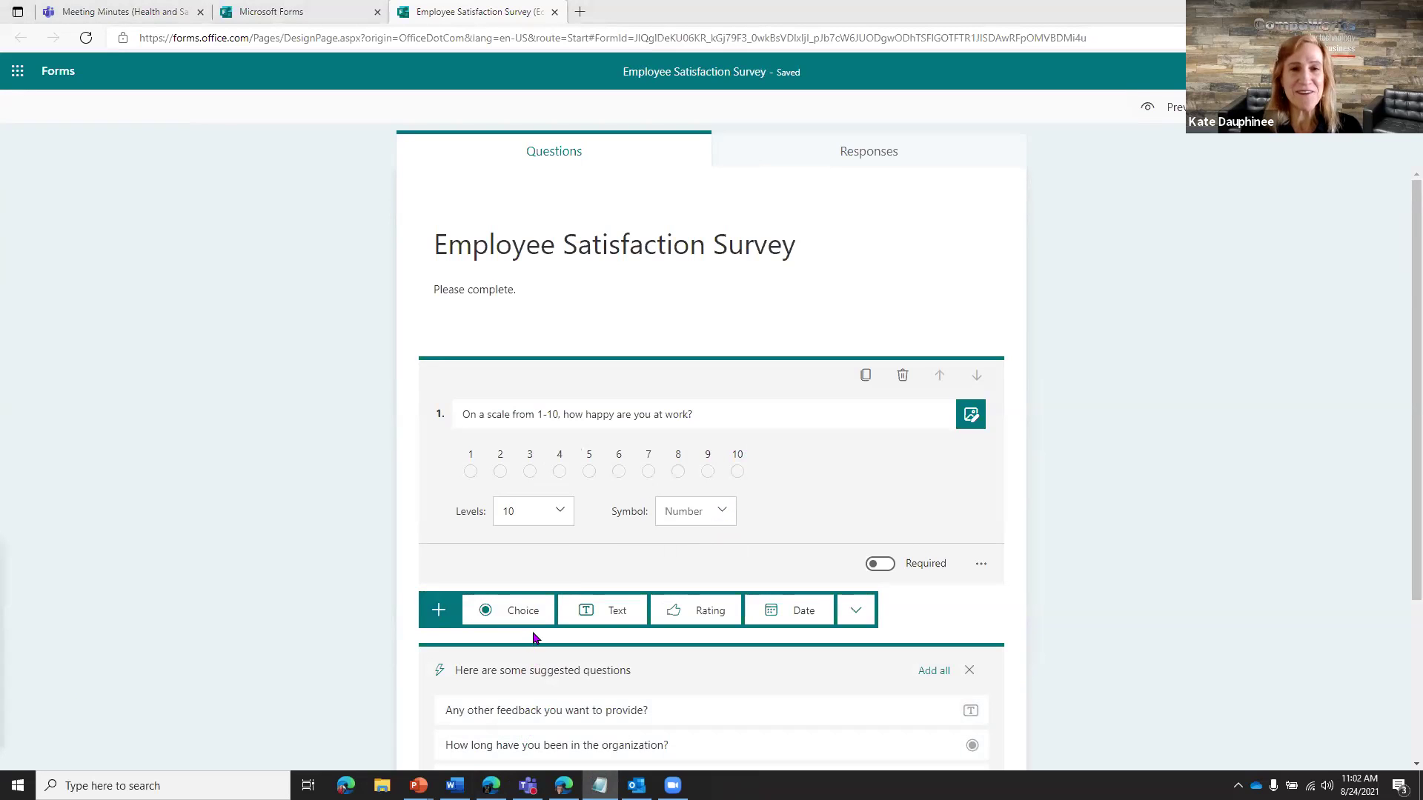
scroll(557, 667, "down", 3)
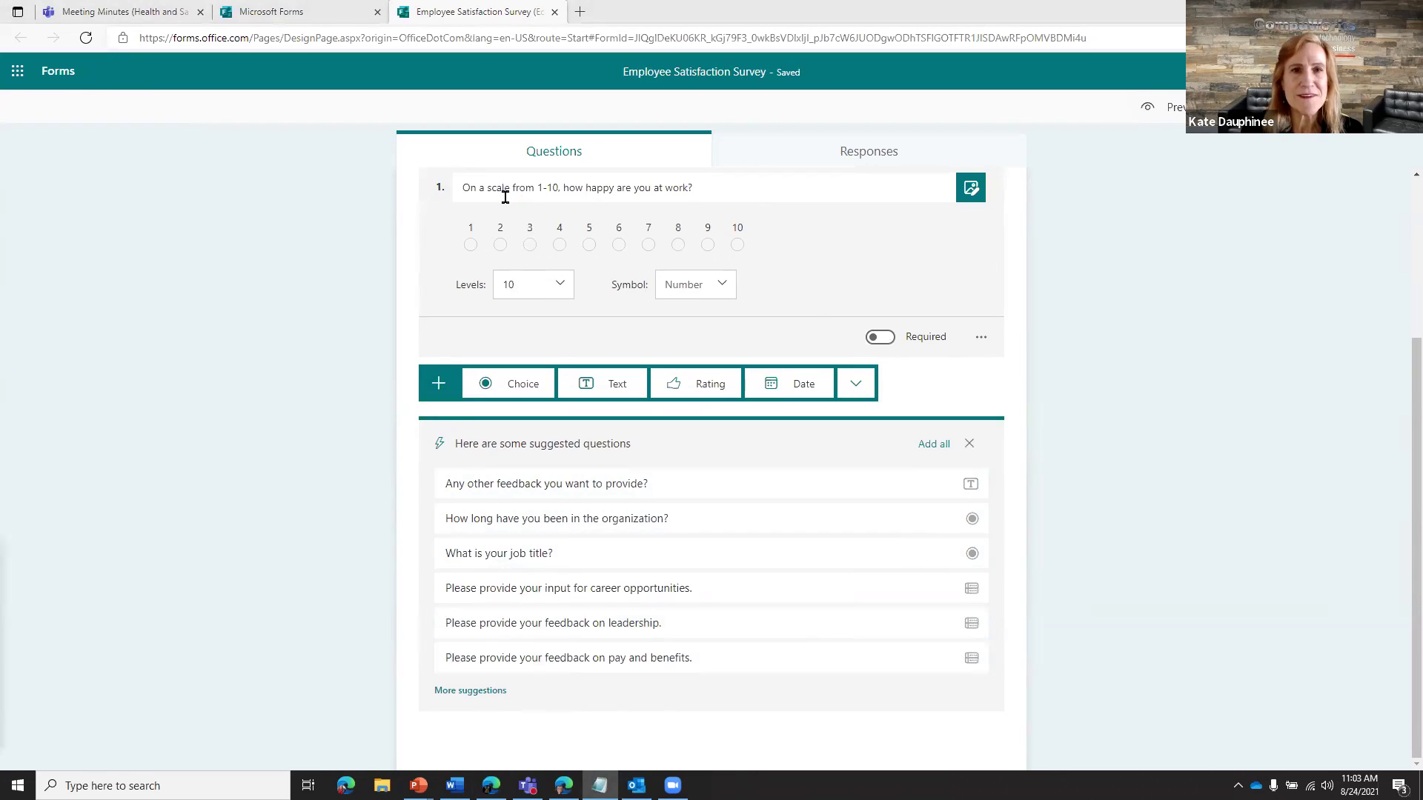
left_click(890, 339)
left_click(888, 566)
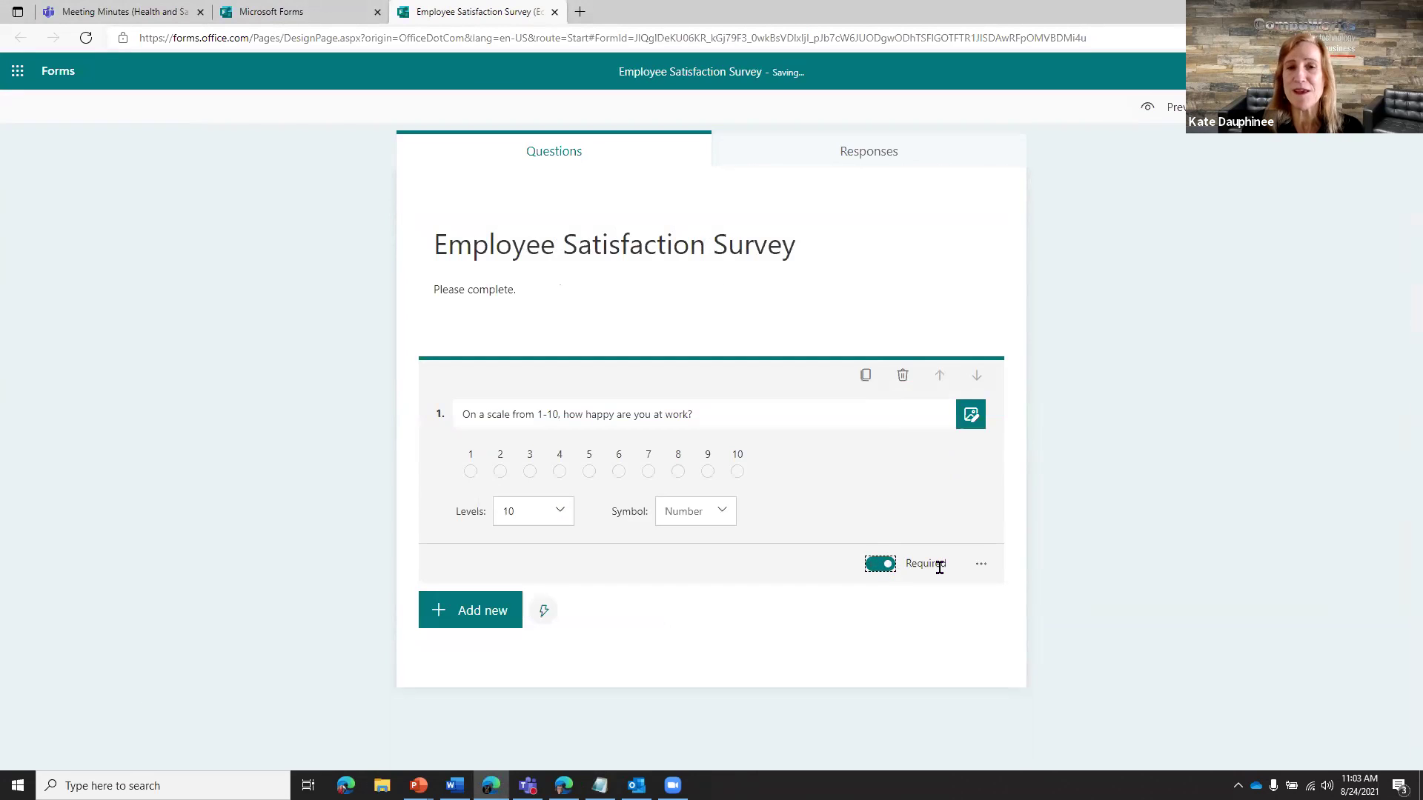
left_click(493, 619)
scroll(558, 514, "down", 3)
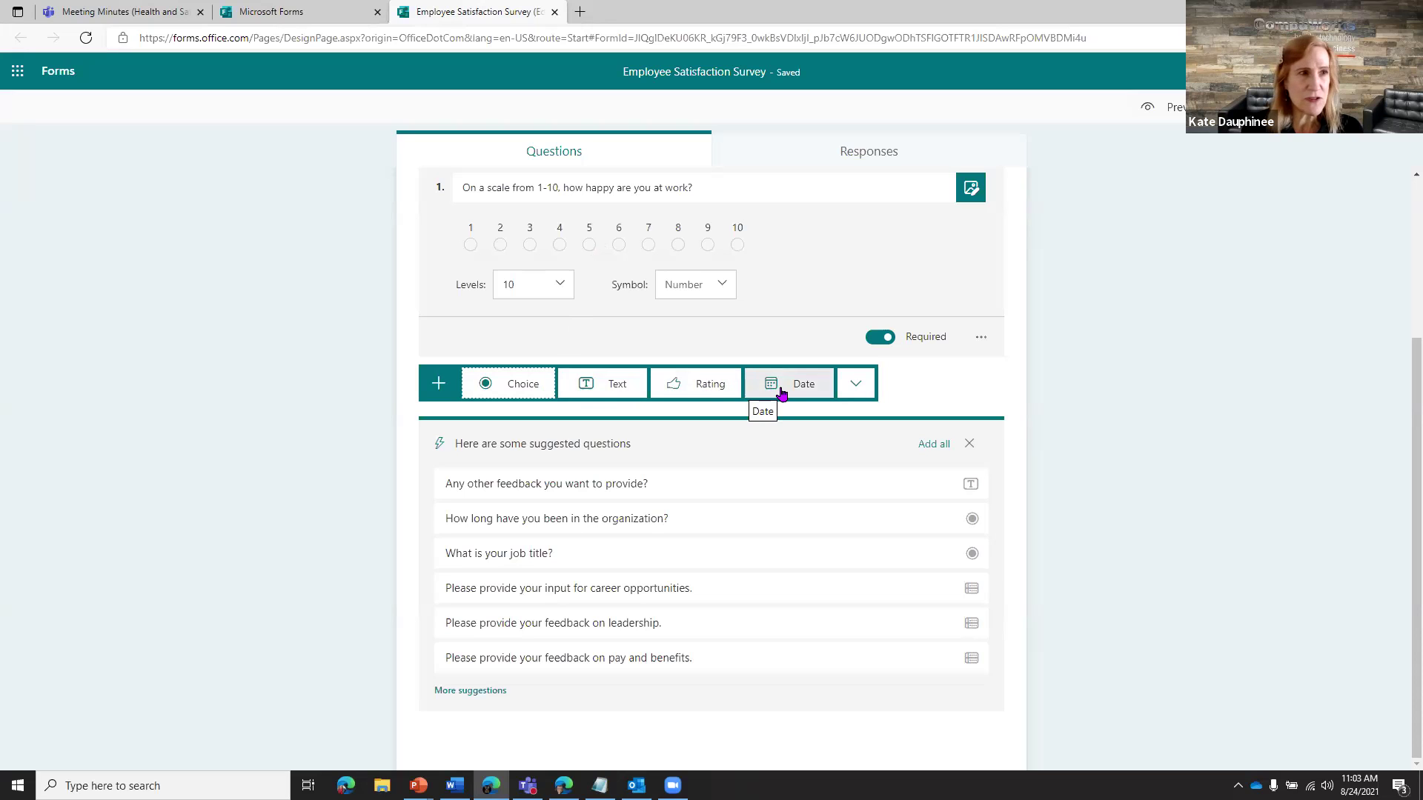
- Add optional long-answer question 2 about how management can help you be happier, then return to Teams
left_click(616, 387)
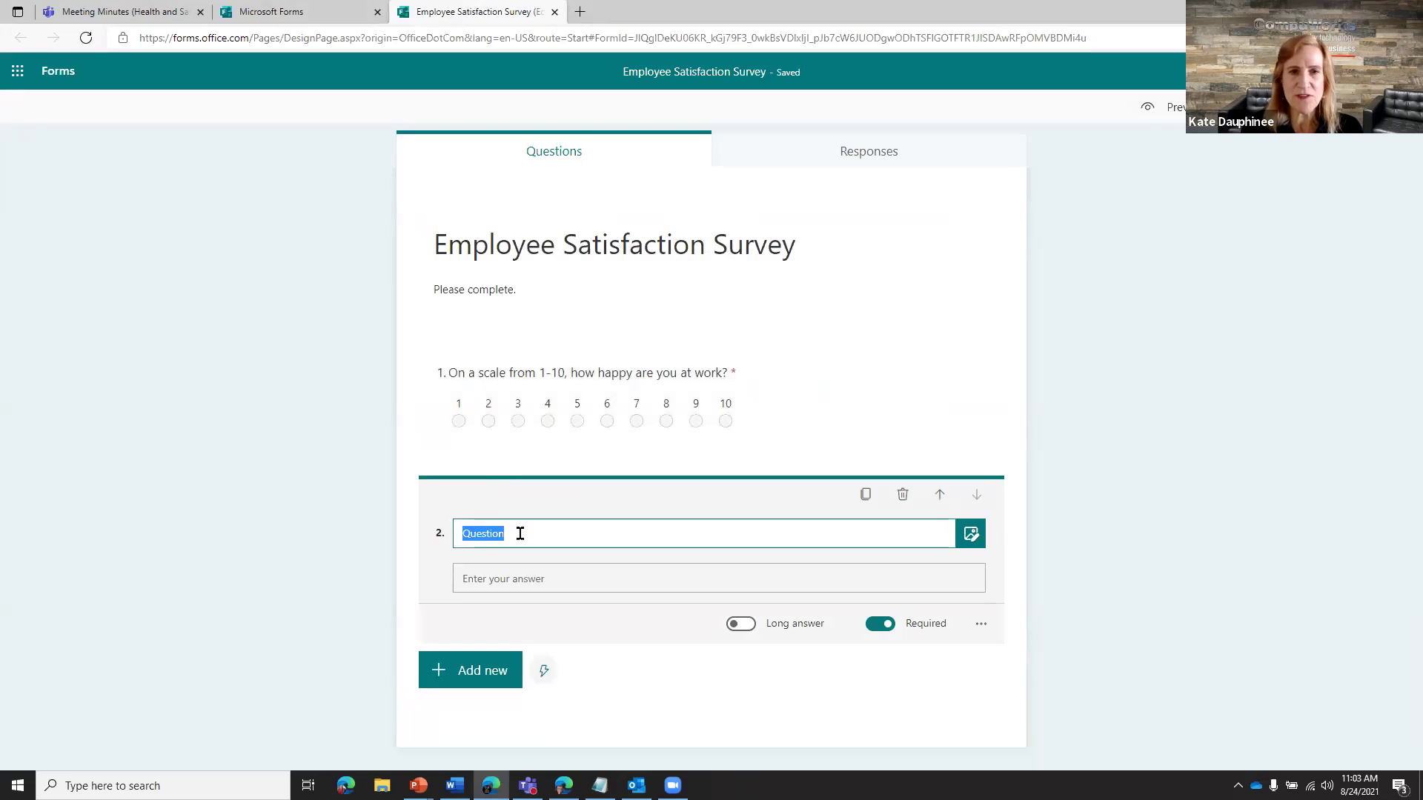
type("If you did not rate a 10, what can management do to help you be happier?")
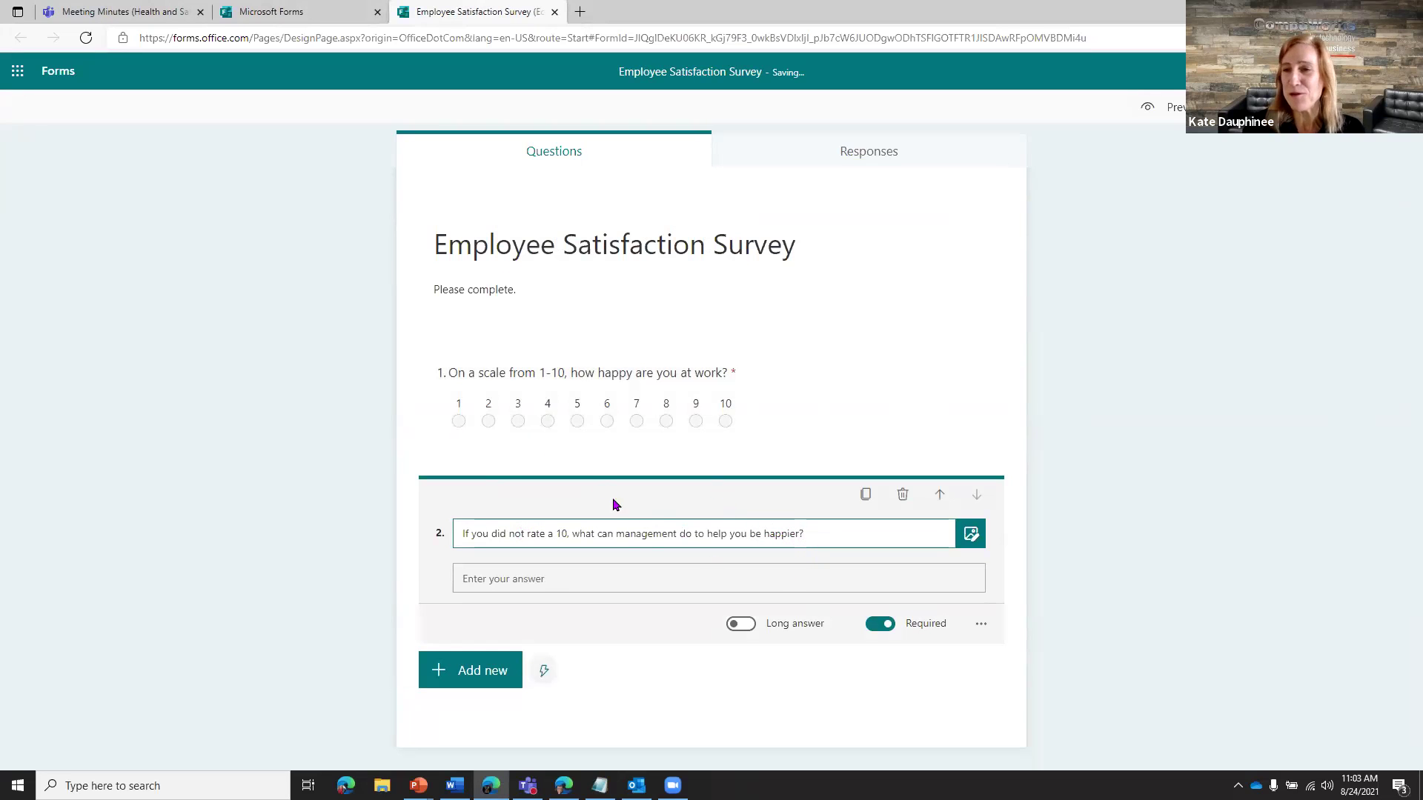
left_click(876, 627)
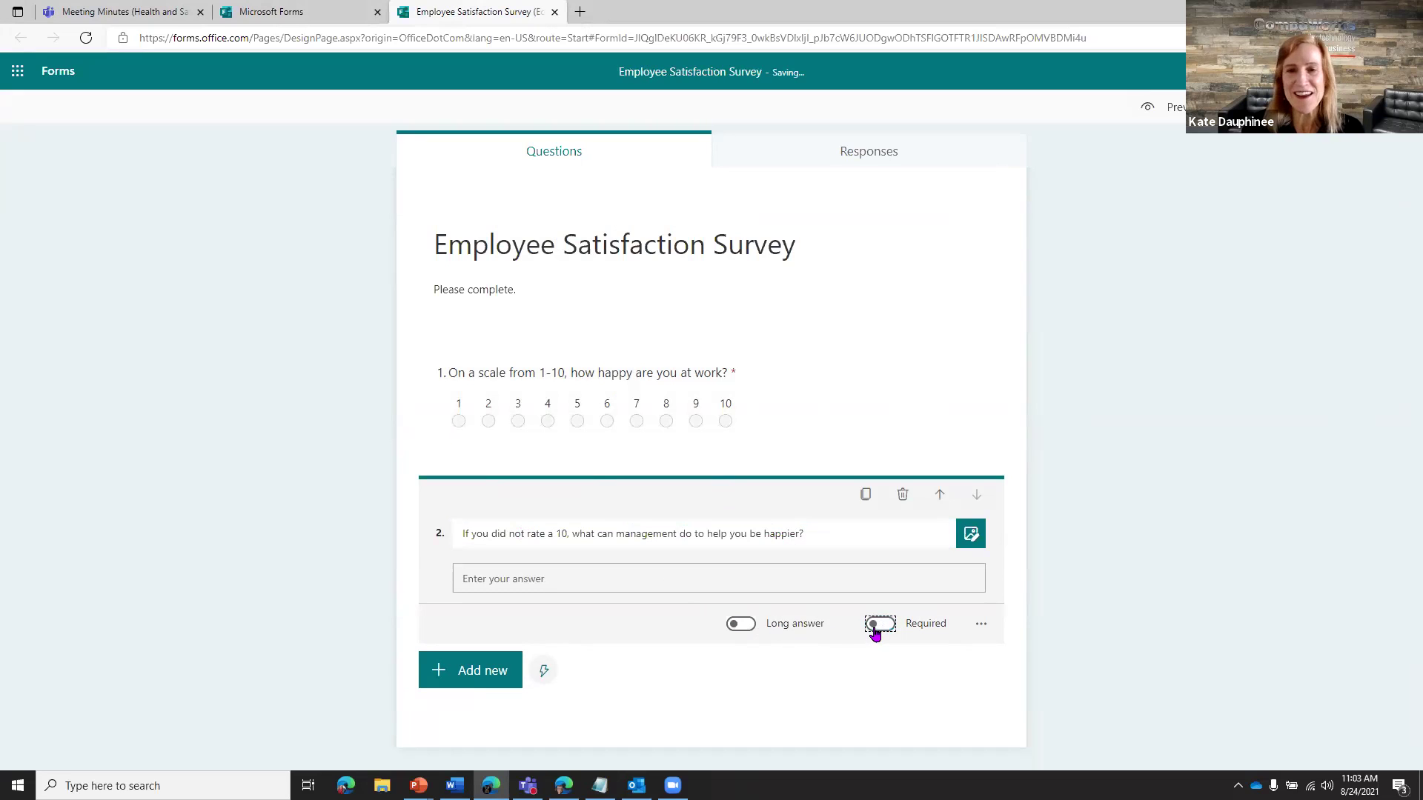
left_click(742, 625)
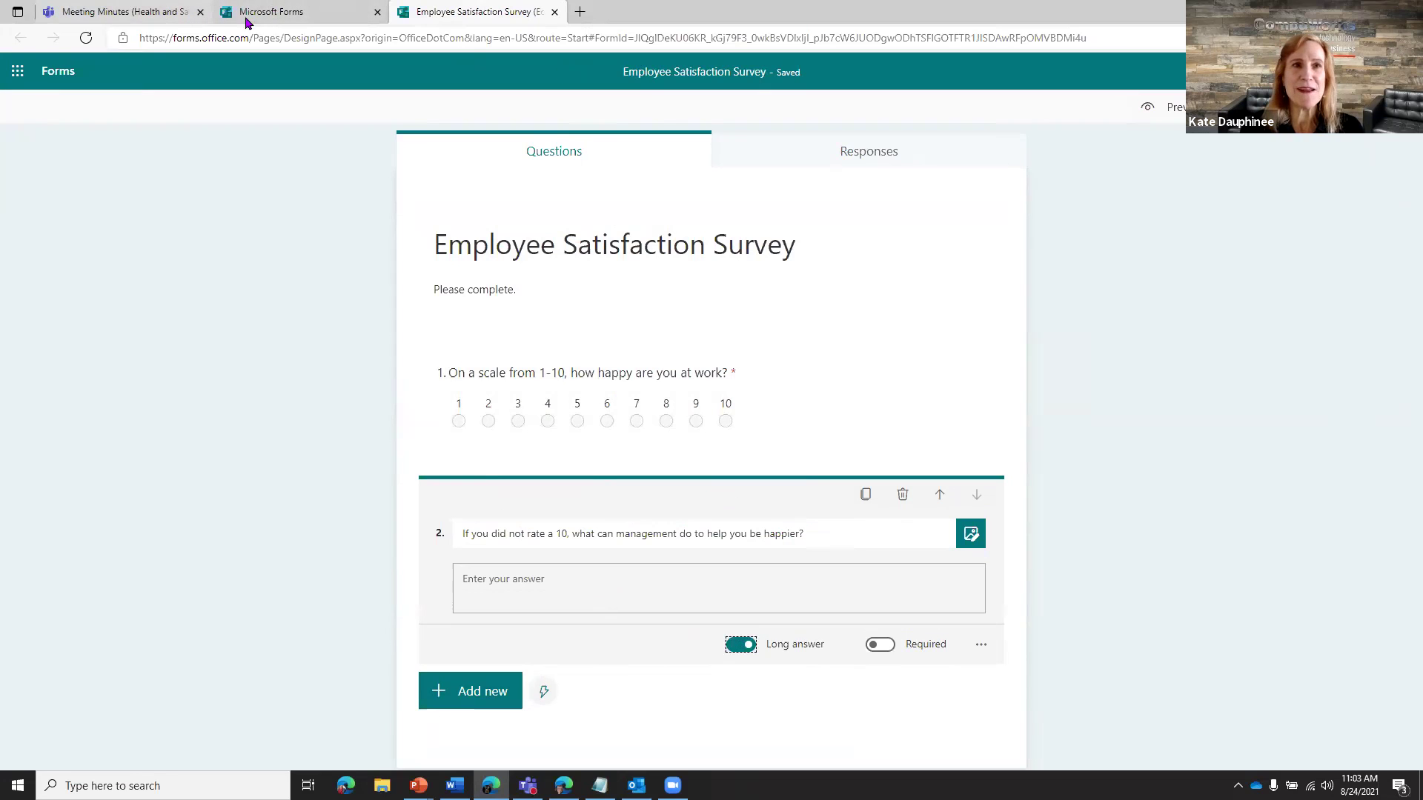
left_click(144, 13)
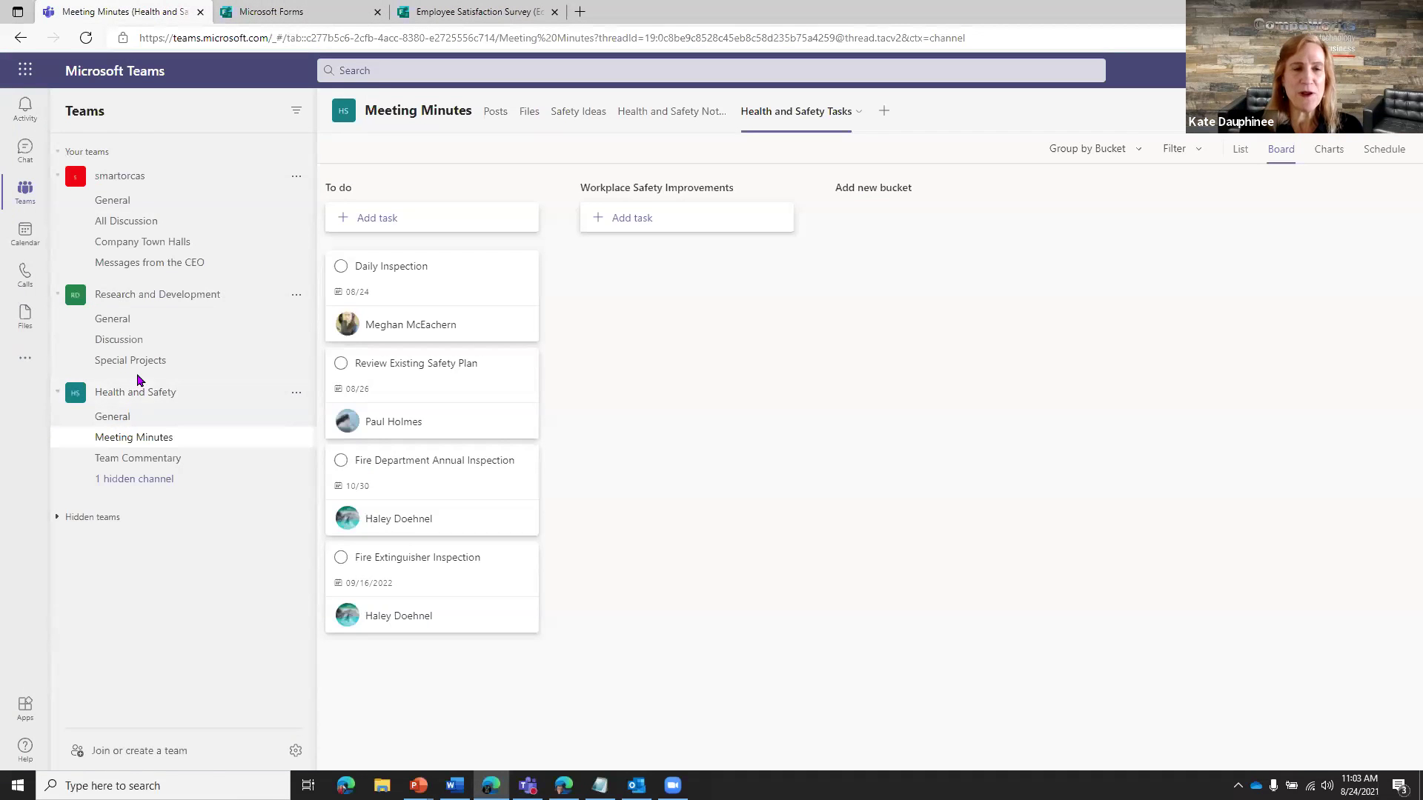
- Copy the survey's response link and post it in the All Discussion channel
left_click(134, 226)
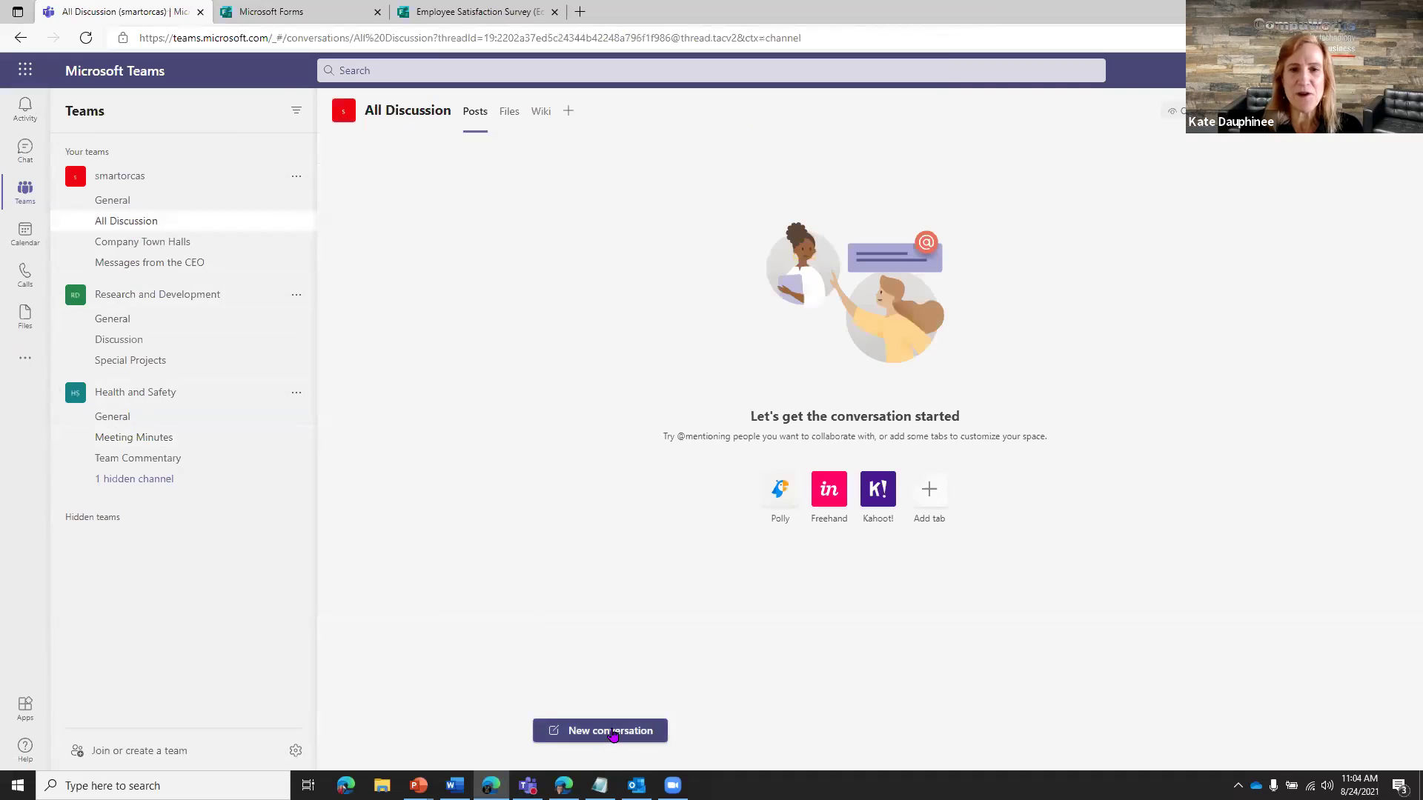
left_click(612, 731)
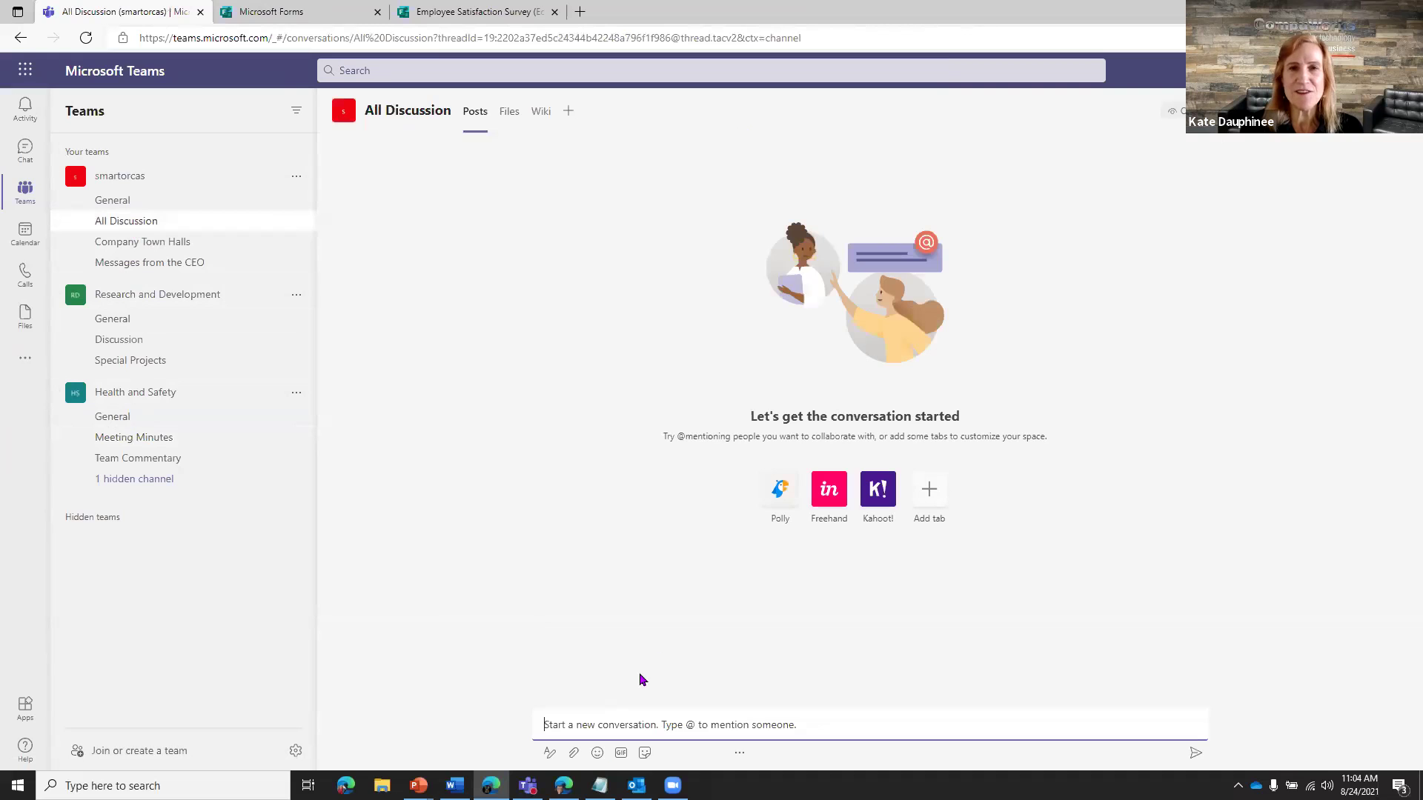
left_click(504, 12)
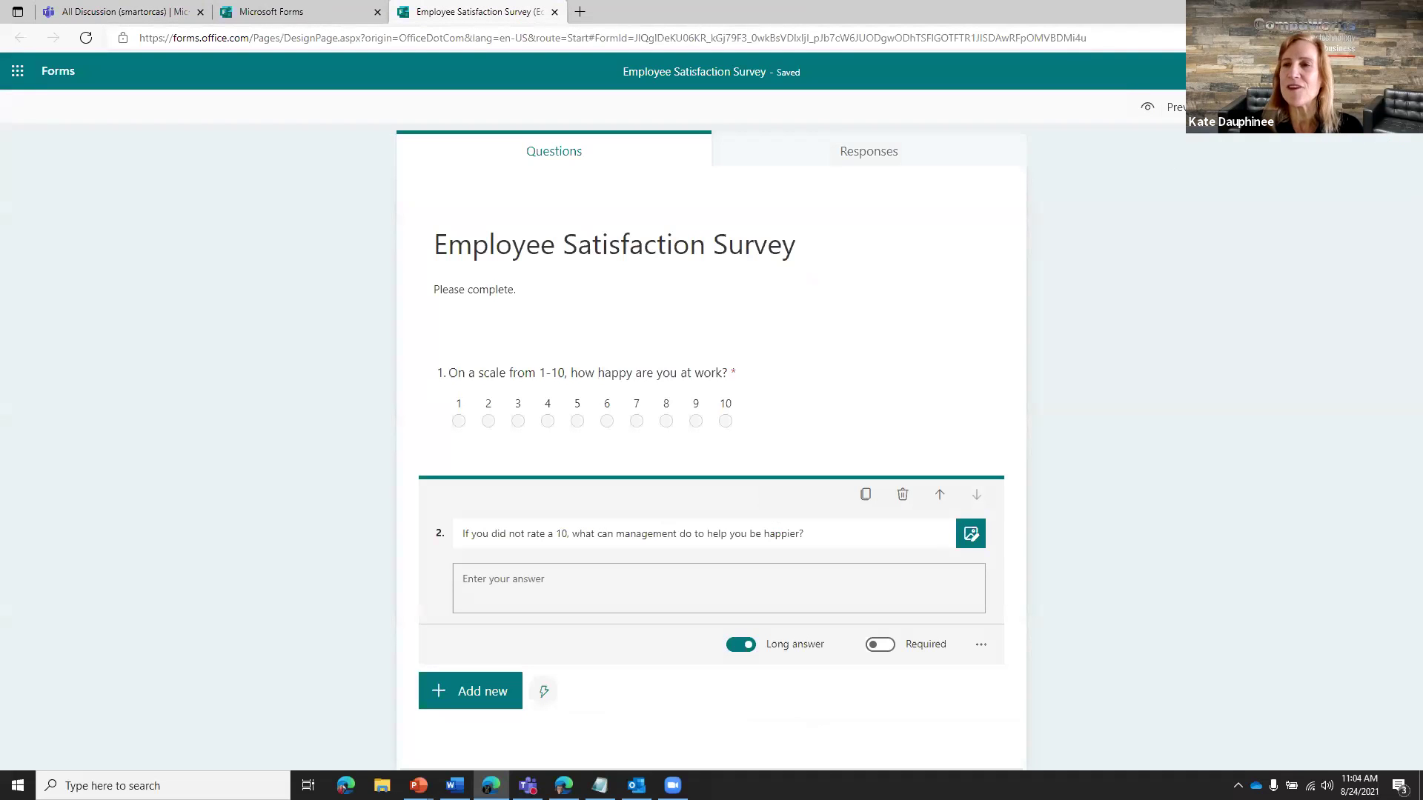
left_click(1334, 107)
left_click(1380, 254)
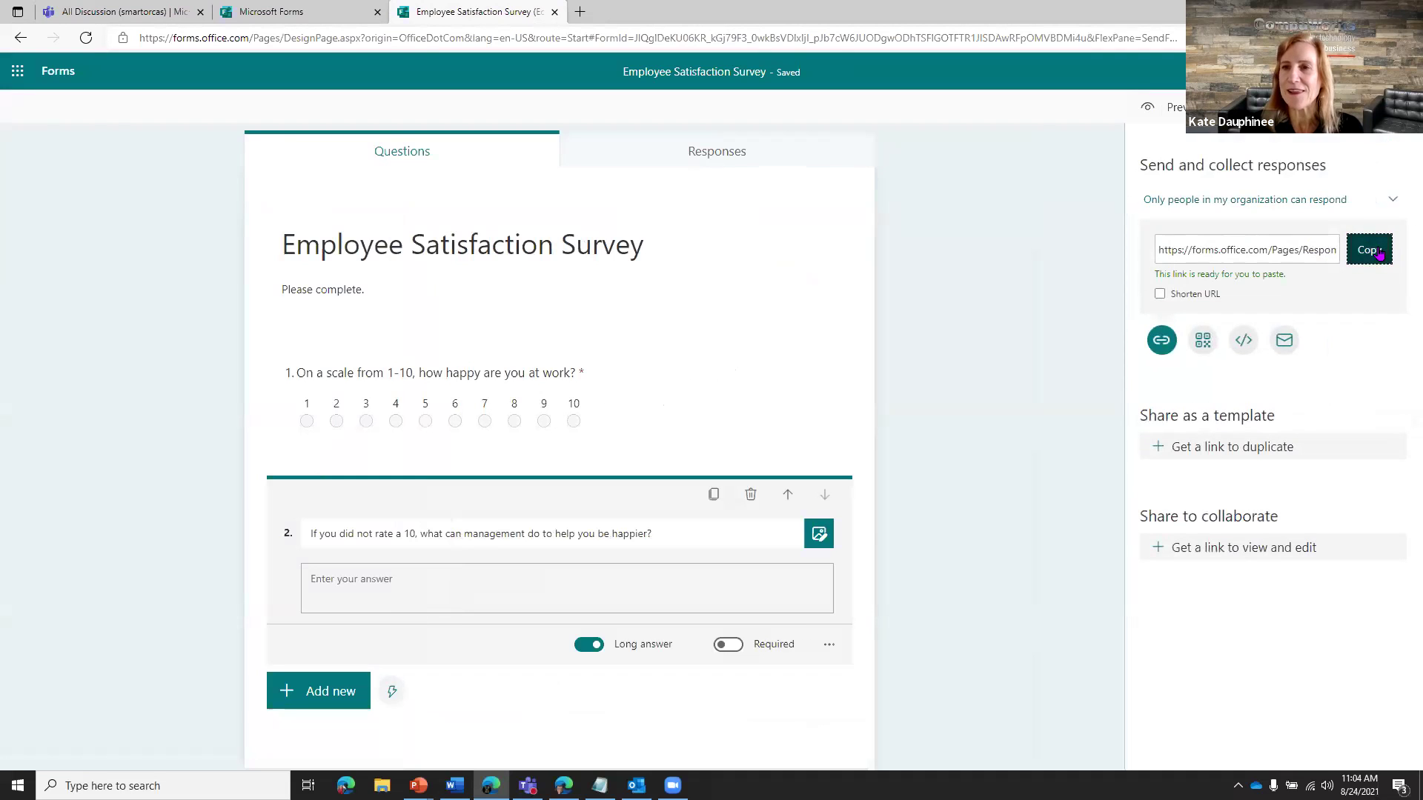
left_click(1284, 250)
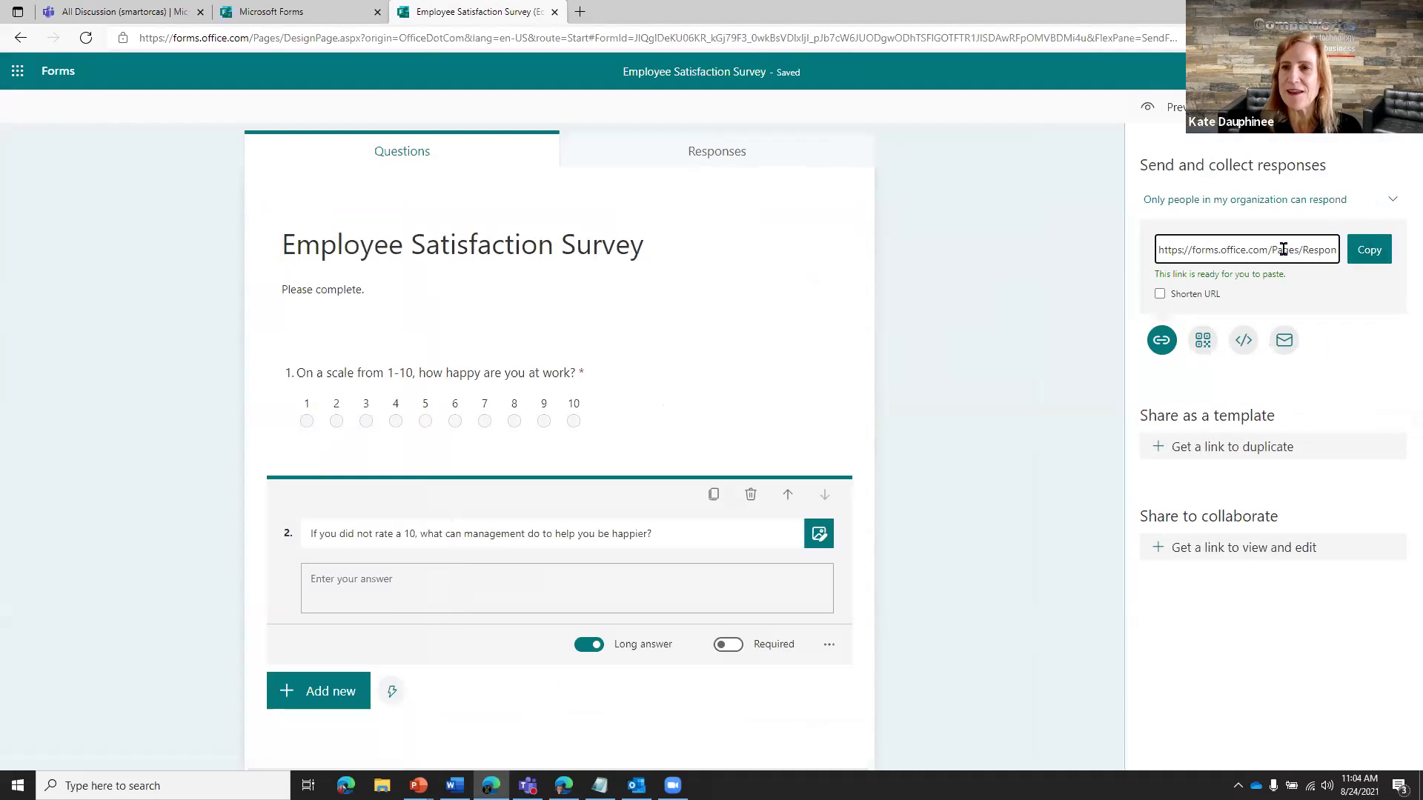
left_click(122, 13)
key("ctrl+v")
key("Return")
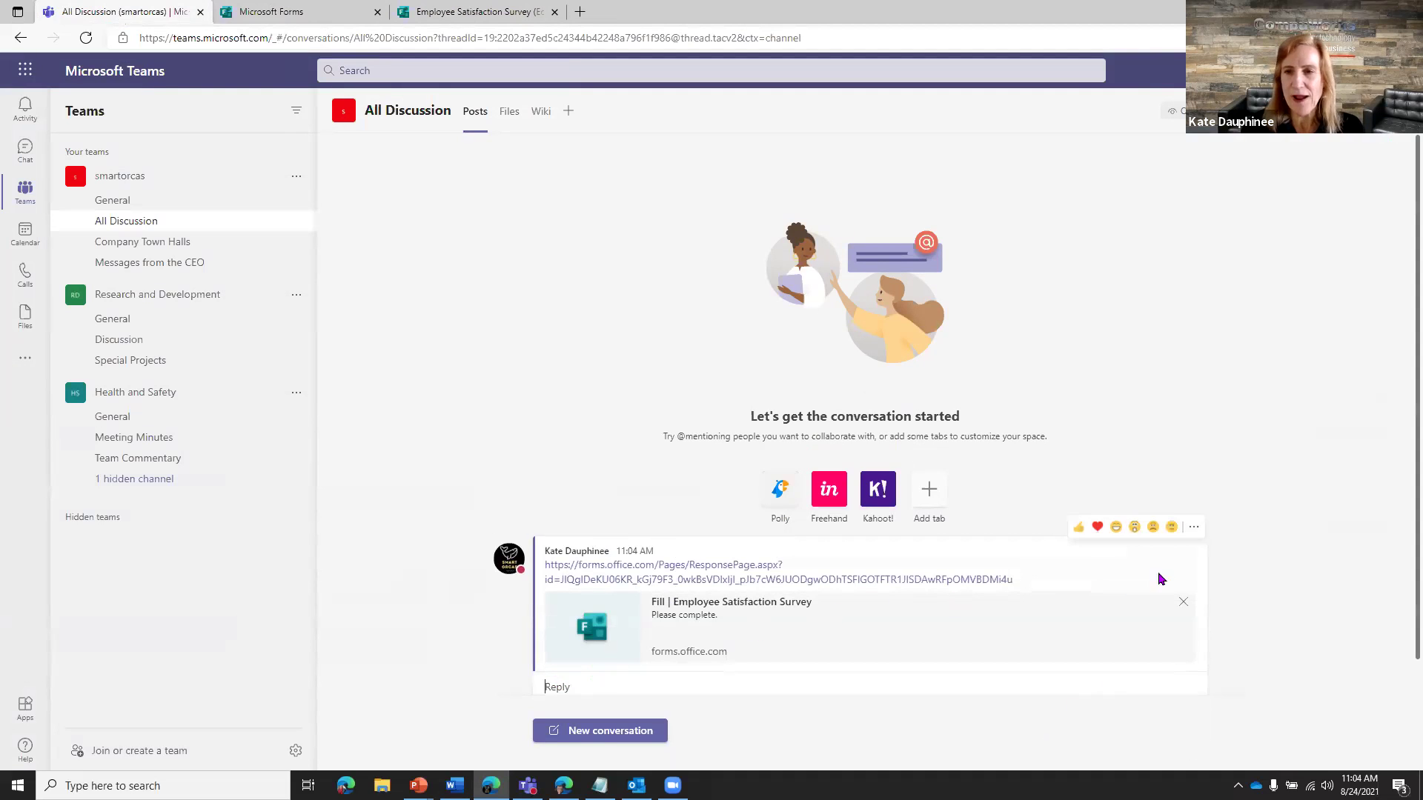
- Edit the post to add subject 'New Survey' and the note 'Please complete this week.'
left_click(1190, 528)
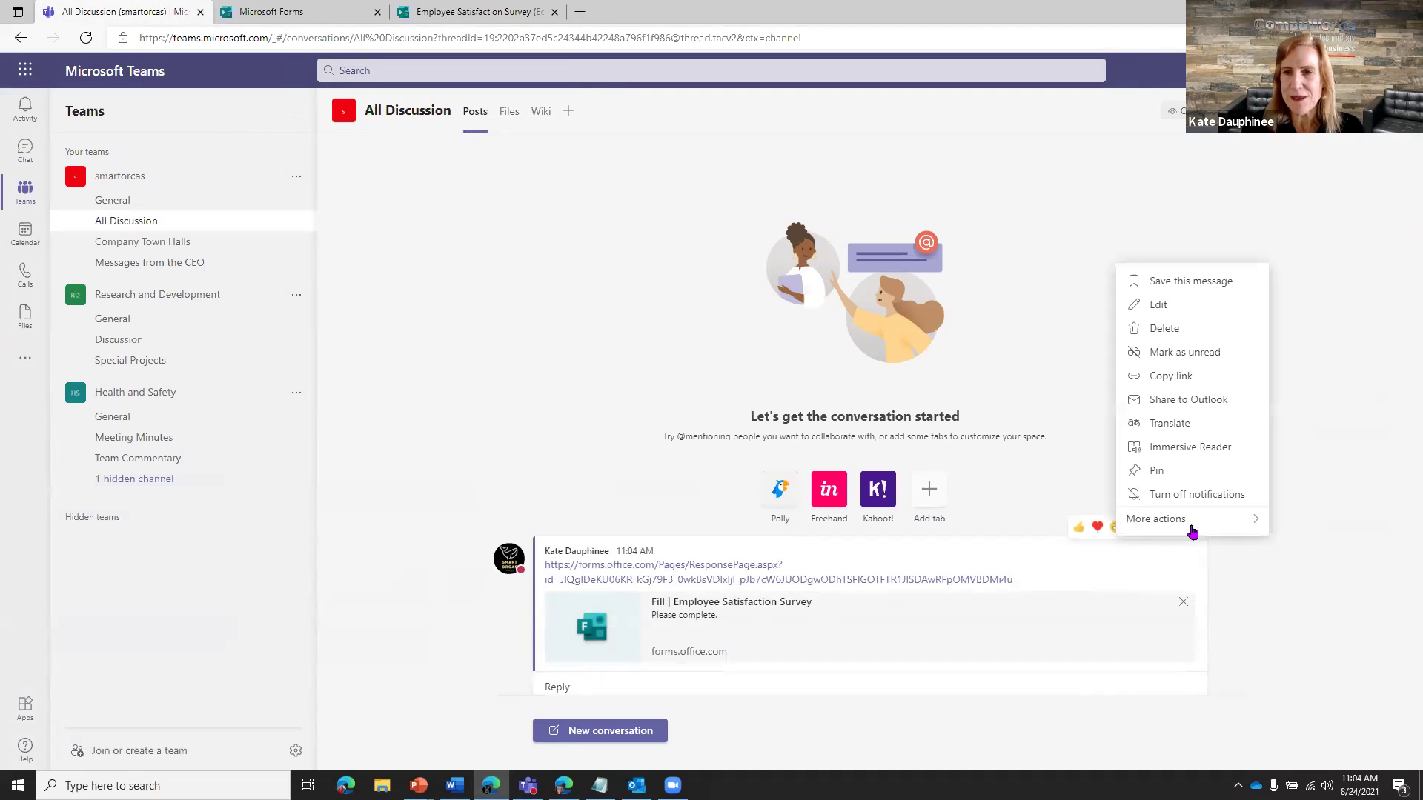
left_click(1158, 305)
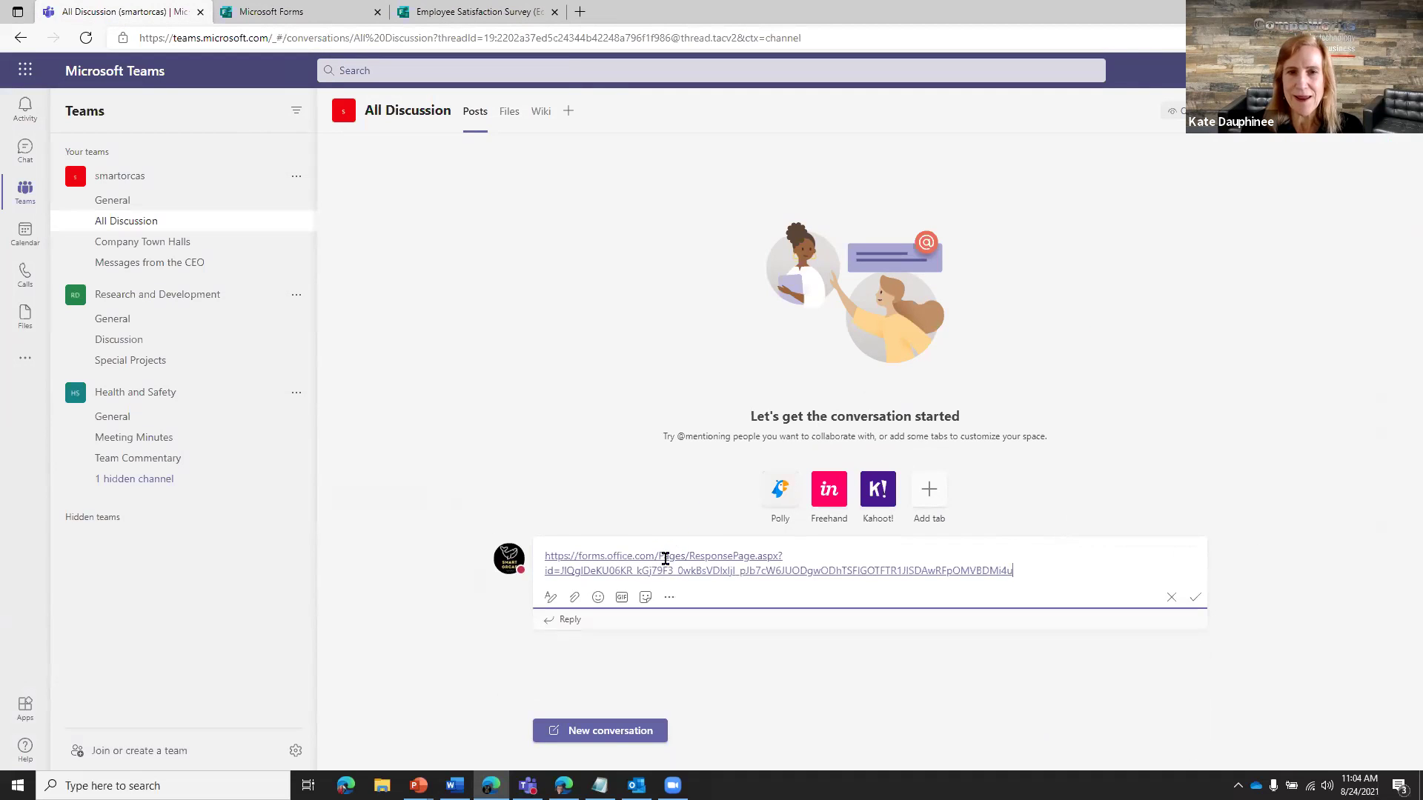
left_click(551, 598)
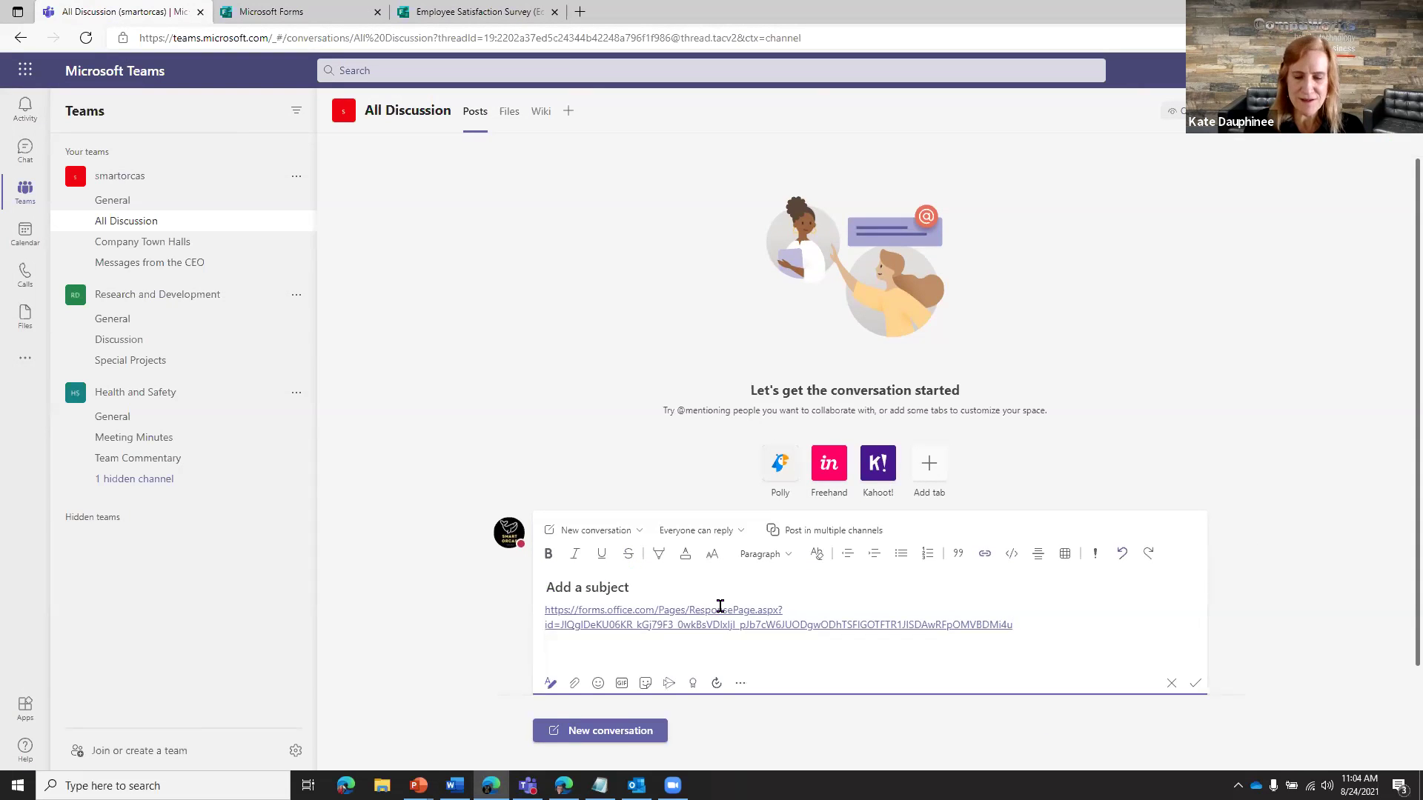
type("New Sur")
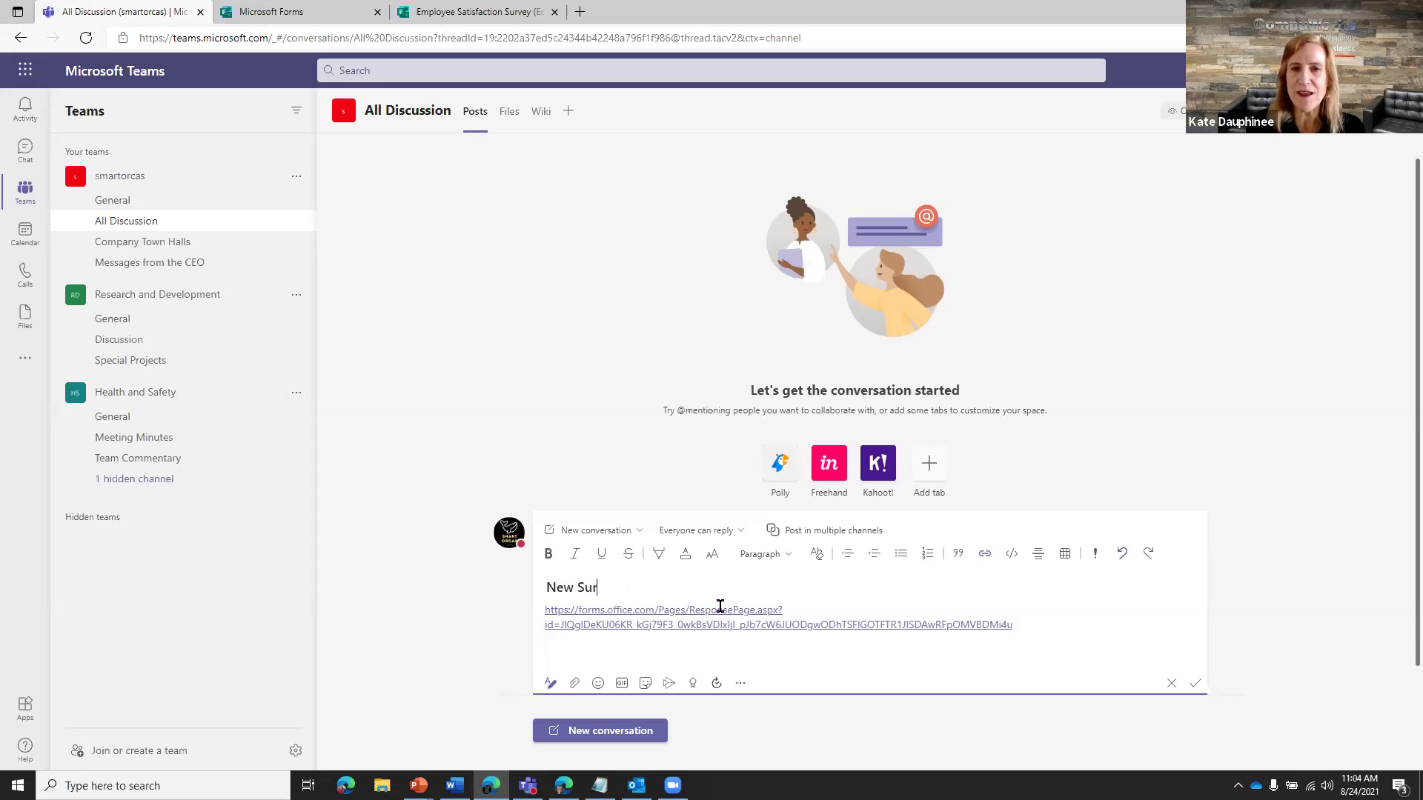
type("vey")
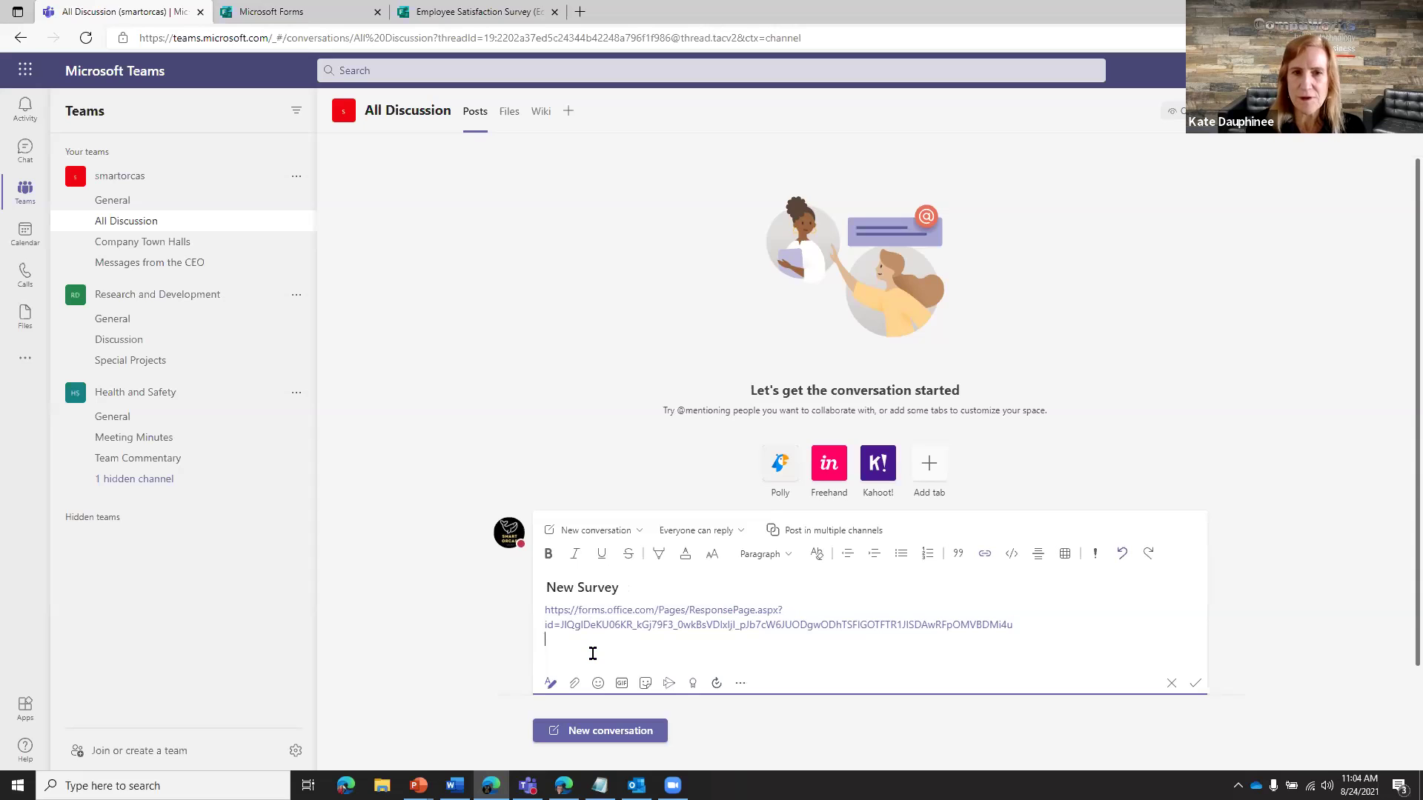
type("lease complete this week.")
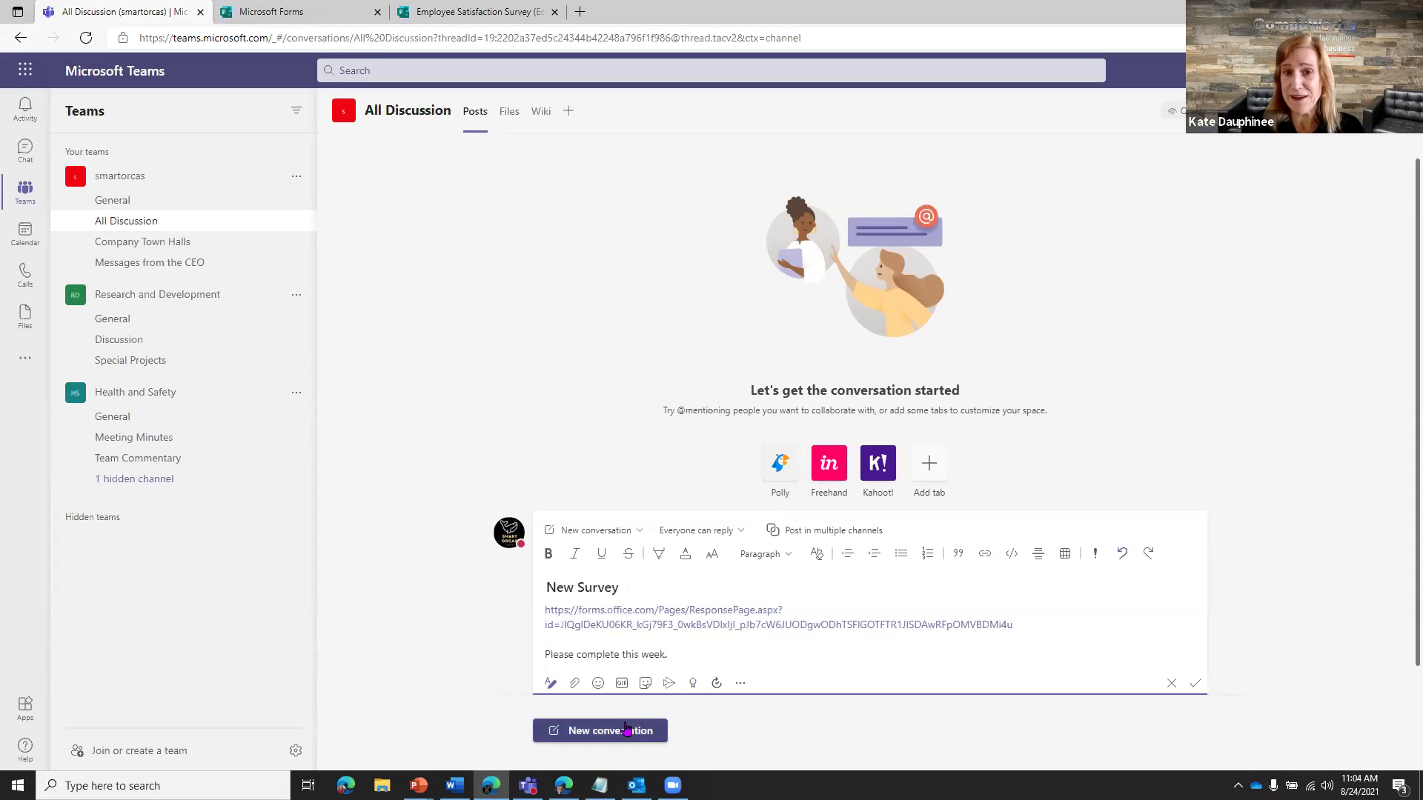
left_click(1195, 686)
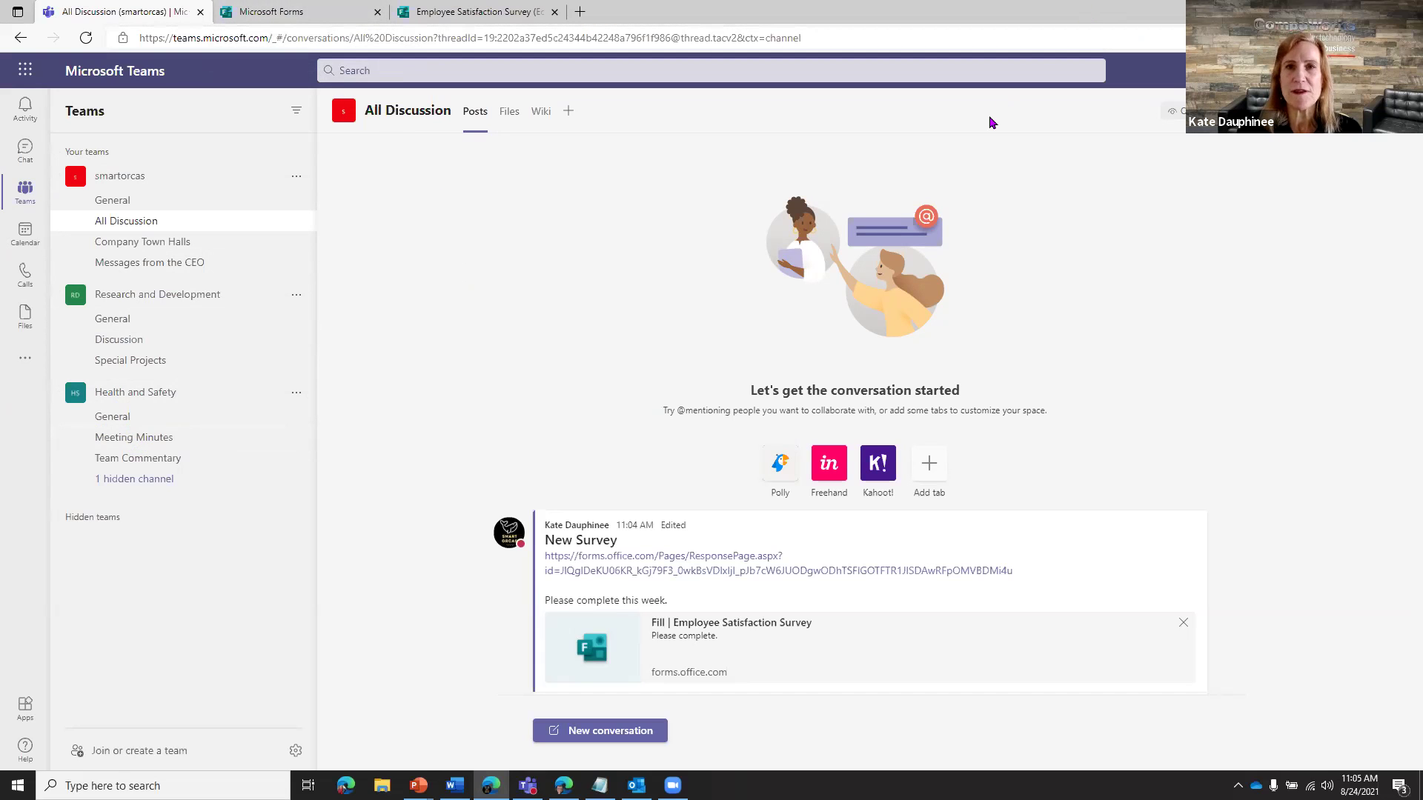
- Close both Forms browser tabs and open the SharePoint start page in a new tab
left_click(280, 13)
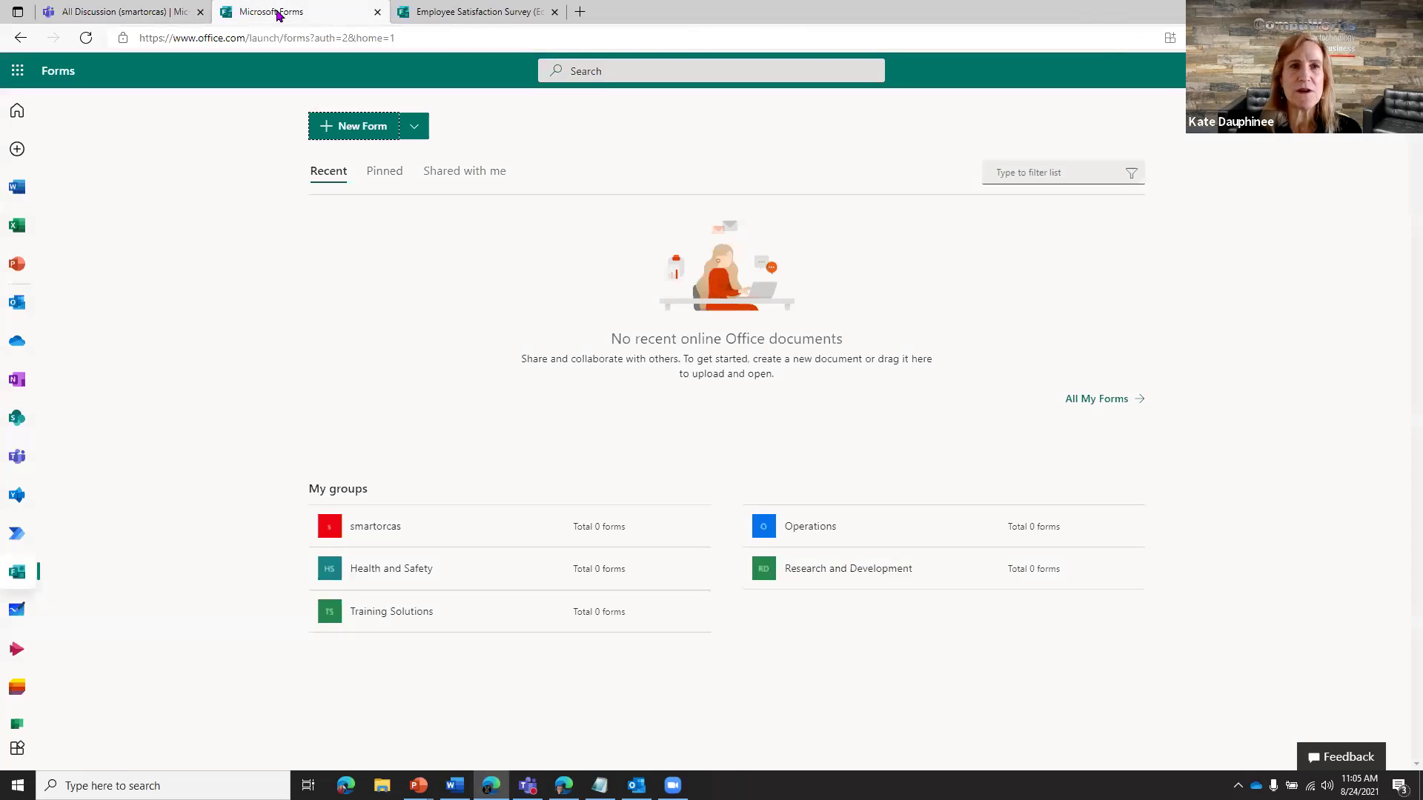
left_click(376, 13)
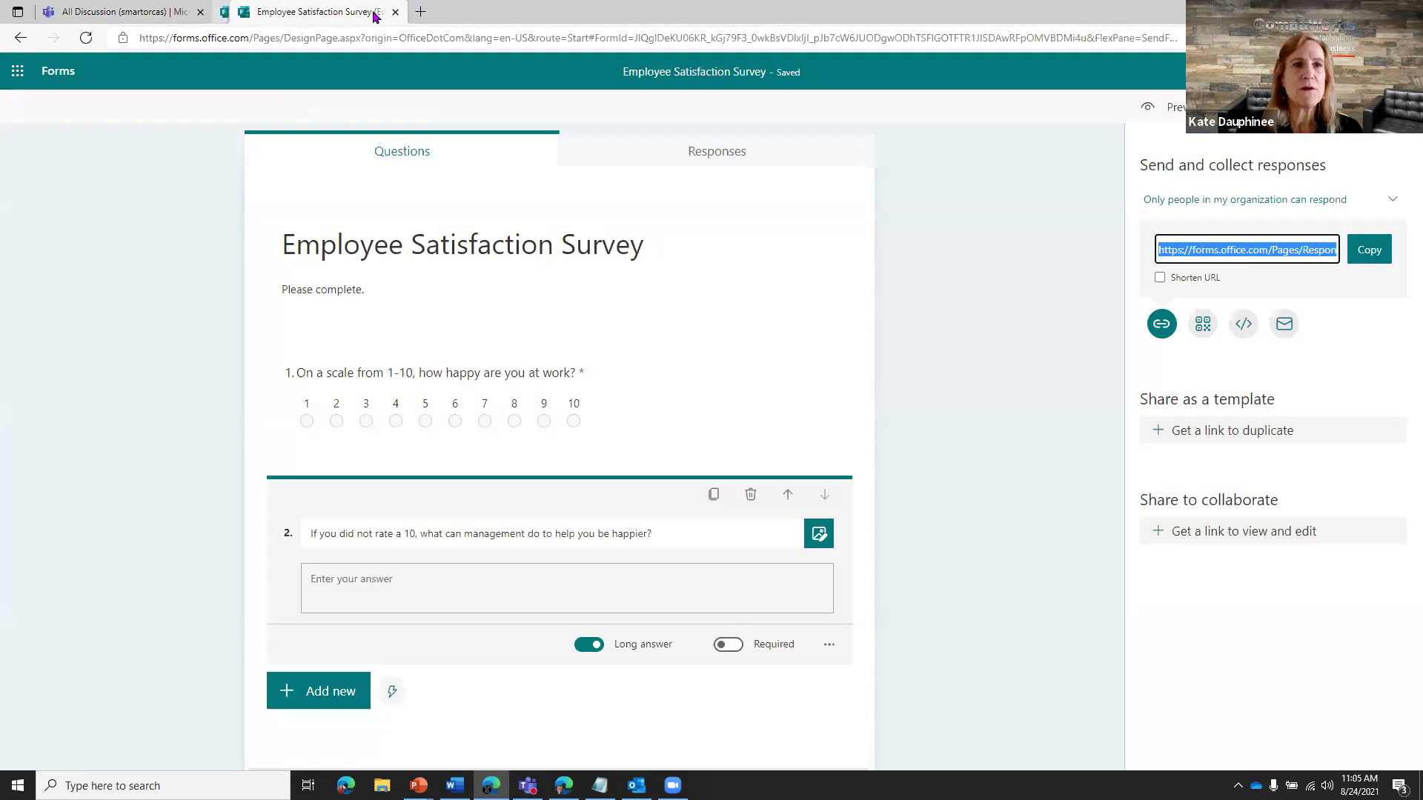
left_click(376, 12)
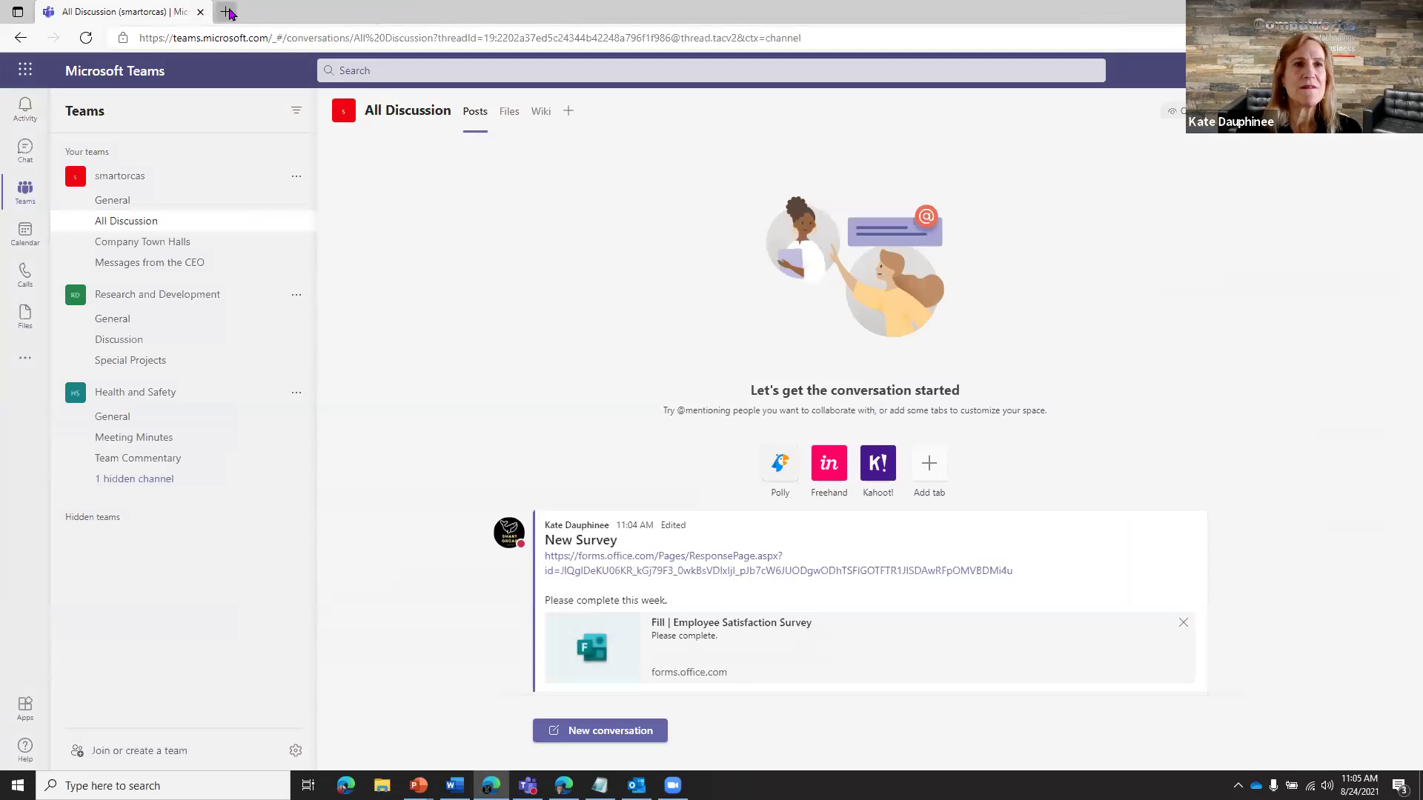
left_click(227, 12)
left_click(570, 62)
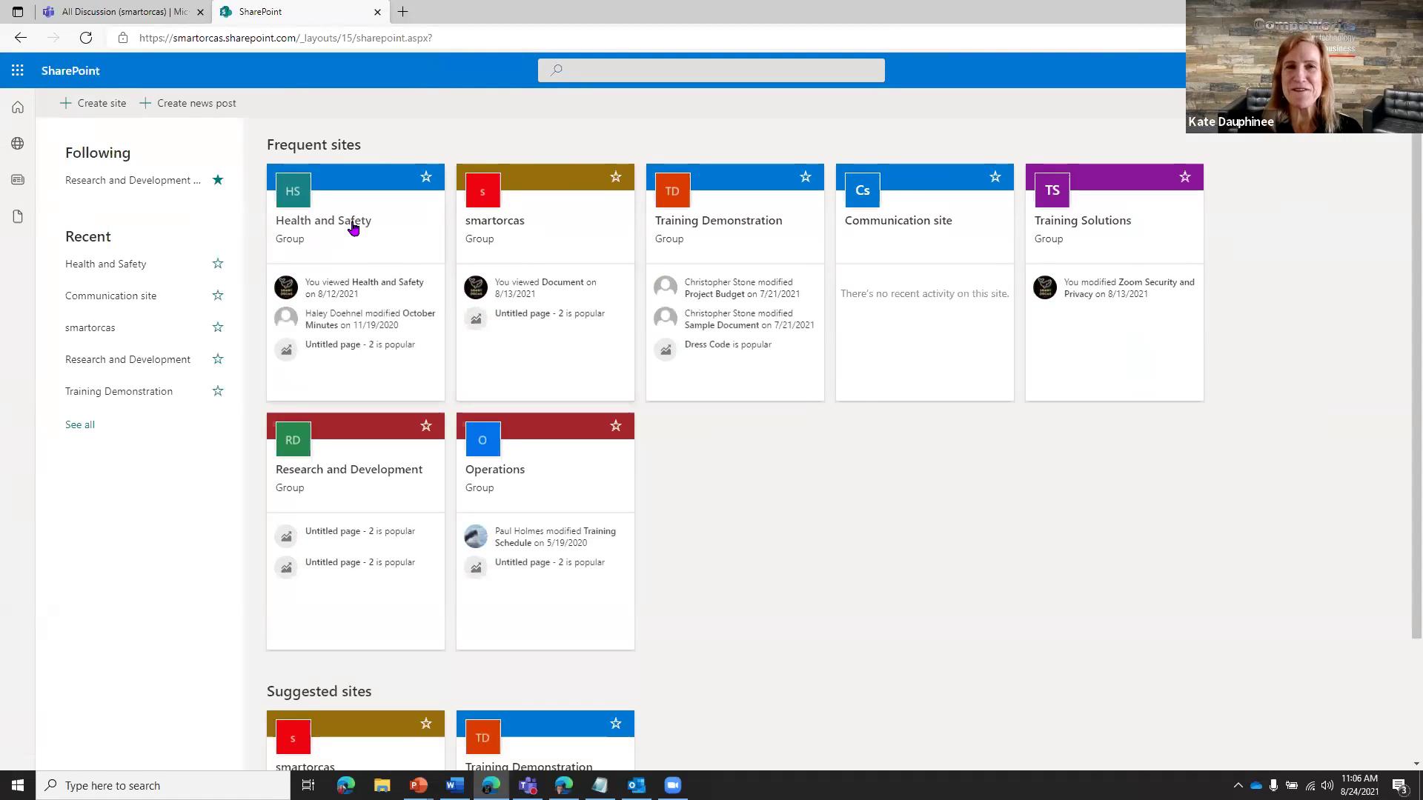
- From the Health and Safety site, create a new blank list titled 'Emergency Contacts'
left_click(347, 226)
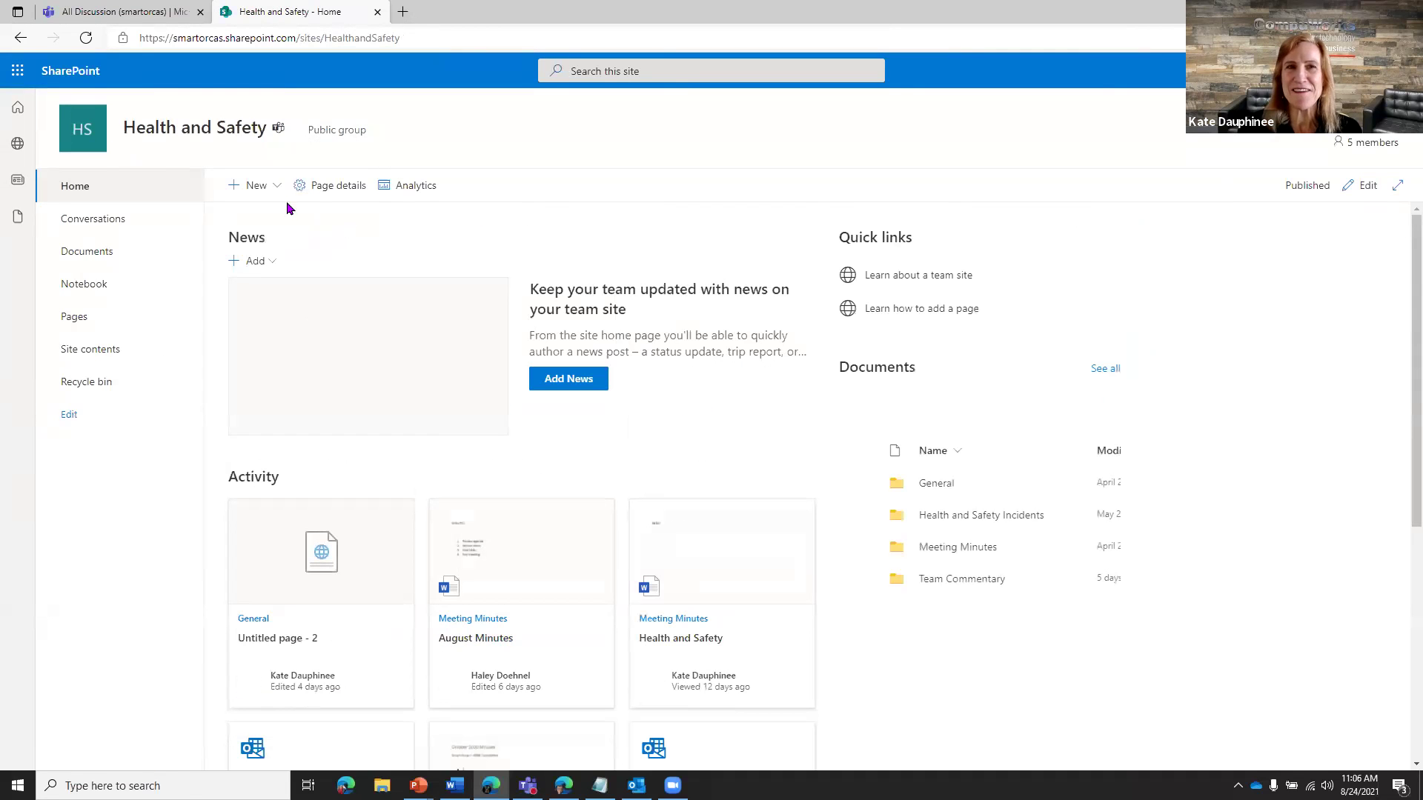
left_click(279, 188)
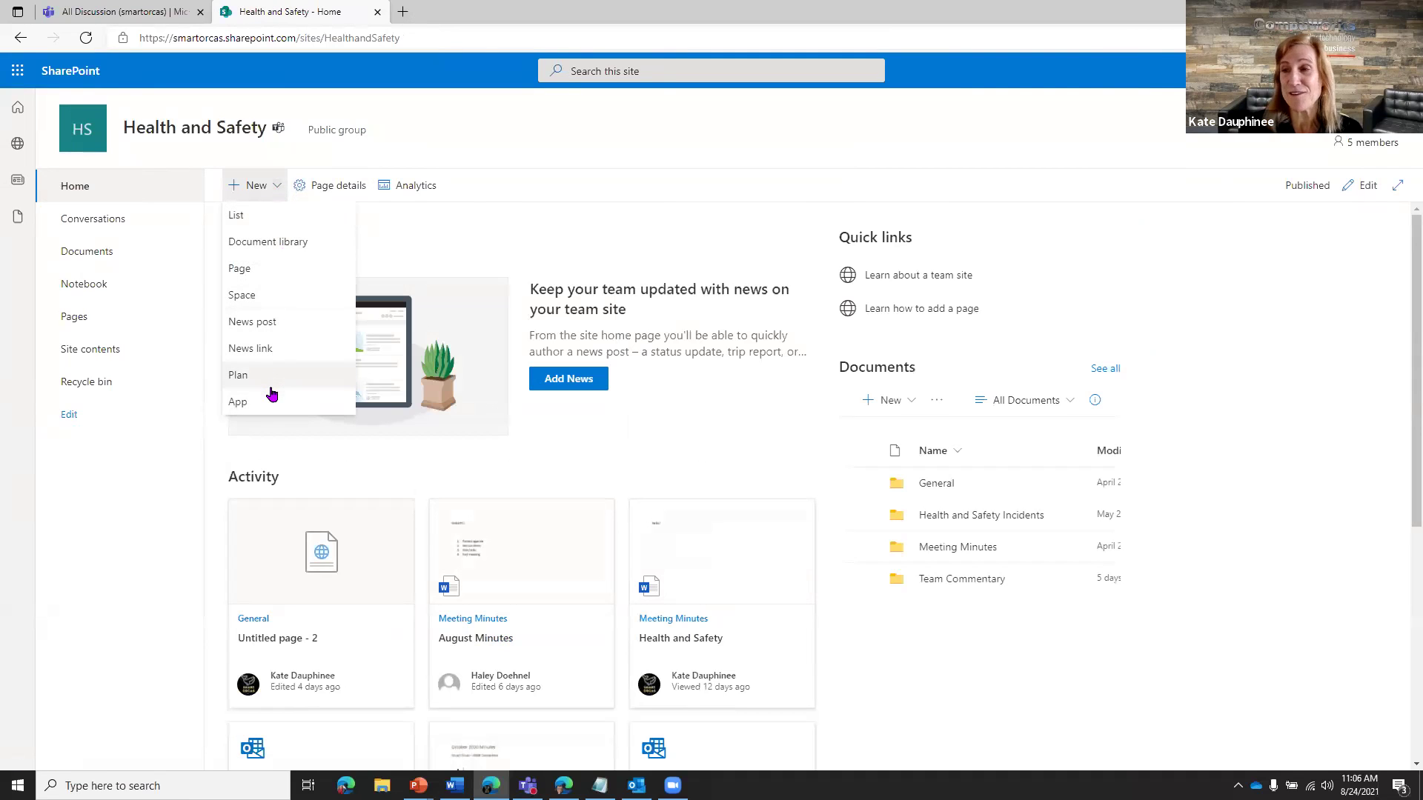
left_click(258, 222)
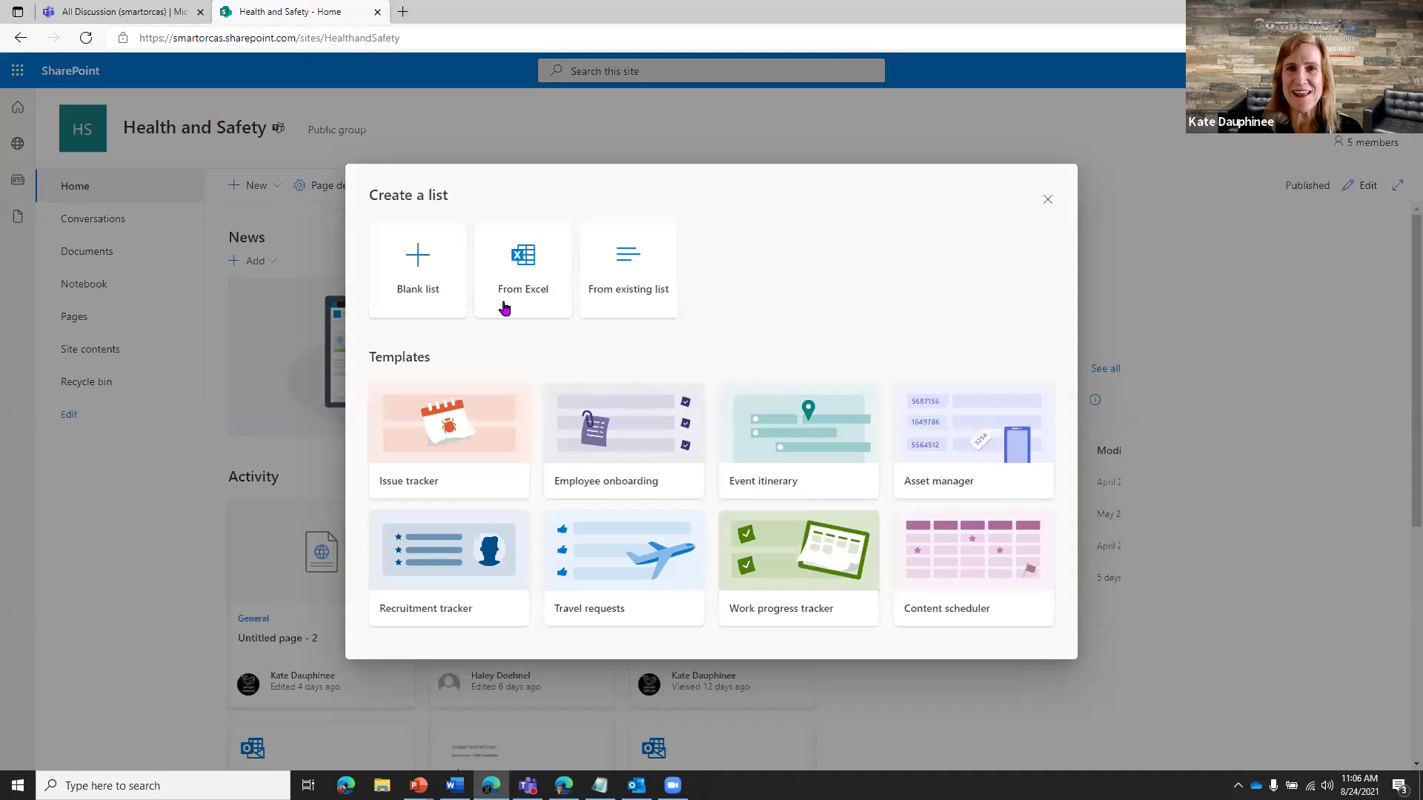
left_click(430, 265)
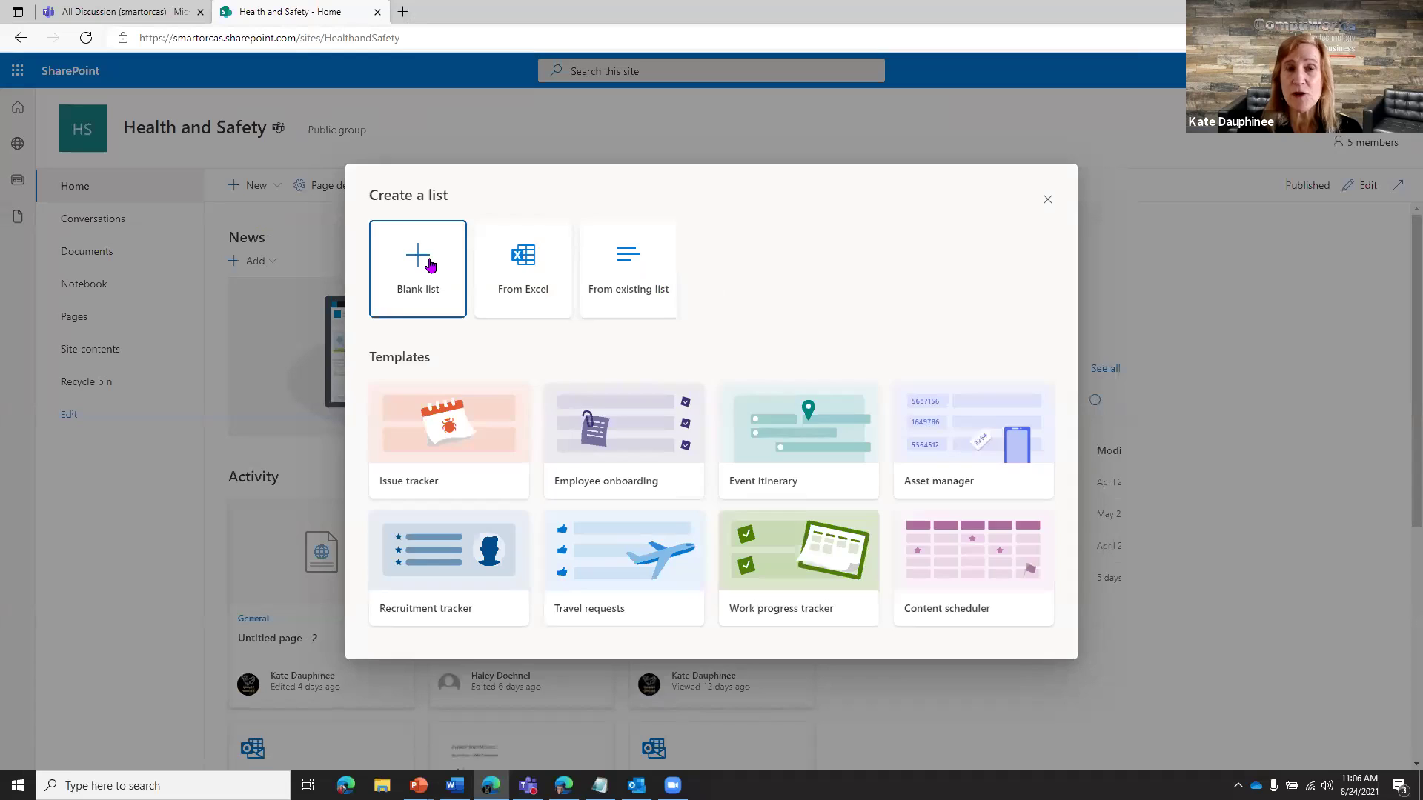
type("Emerage")
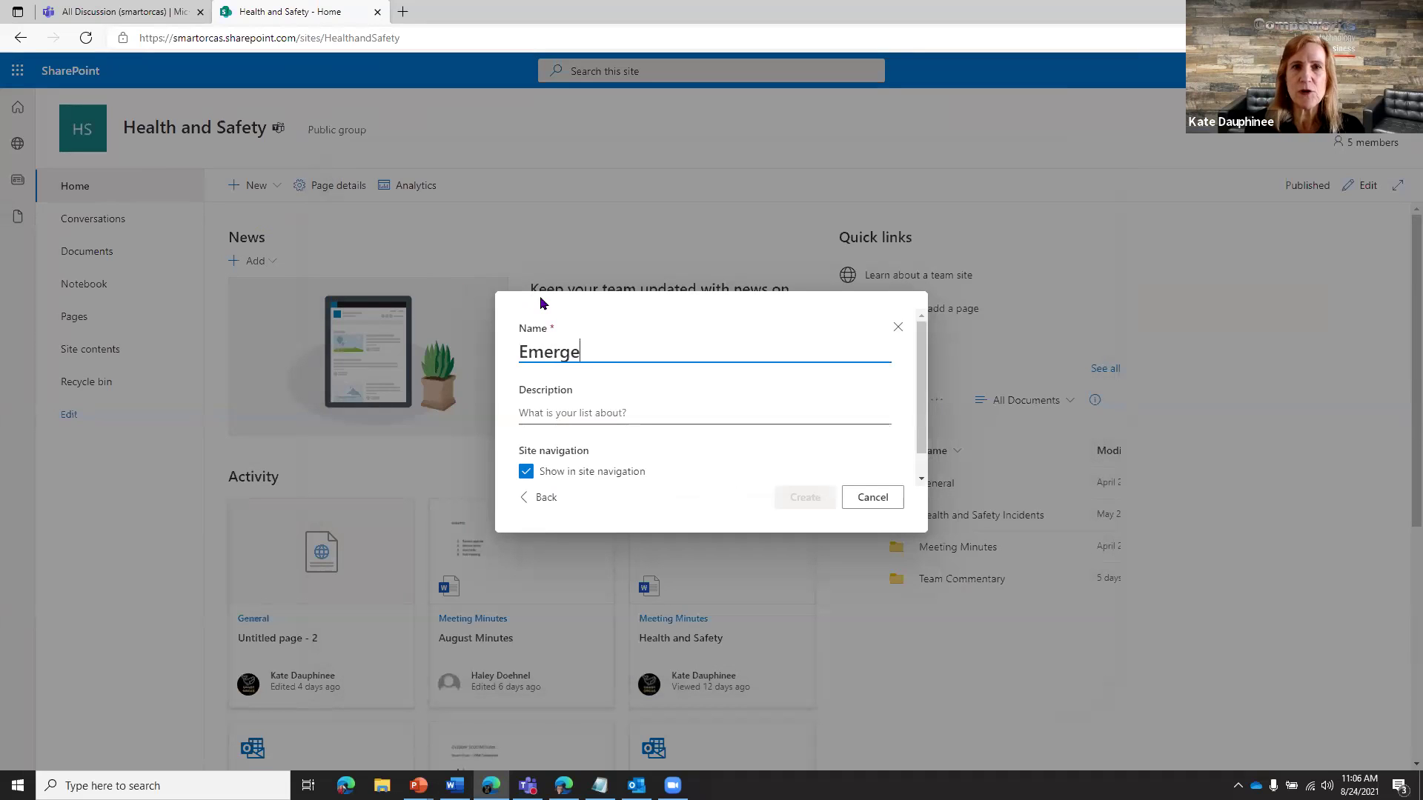
type("ncy Contacts")
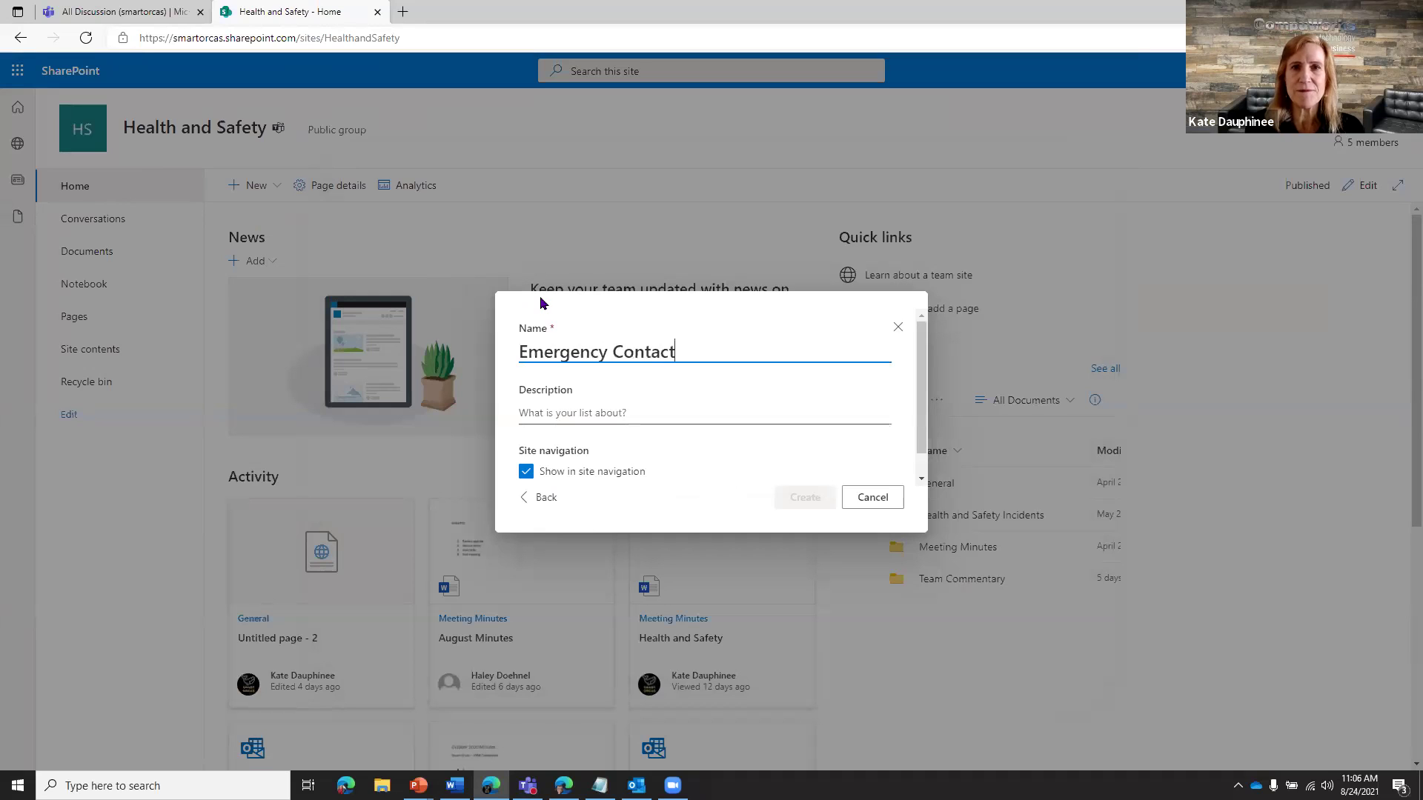
left_click(544, 412)
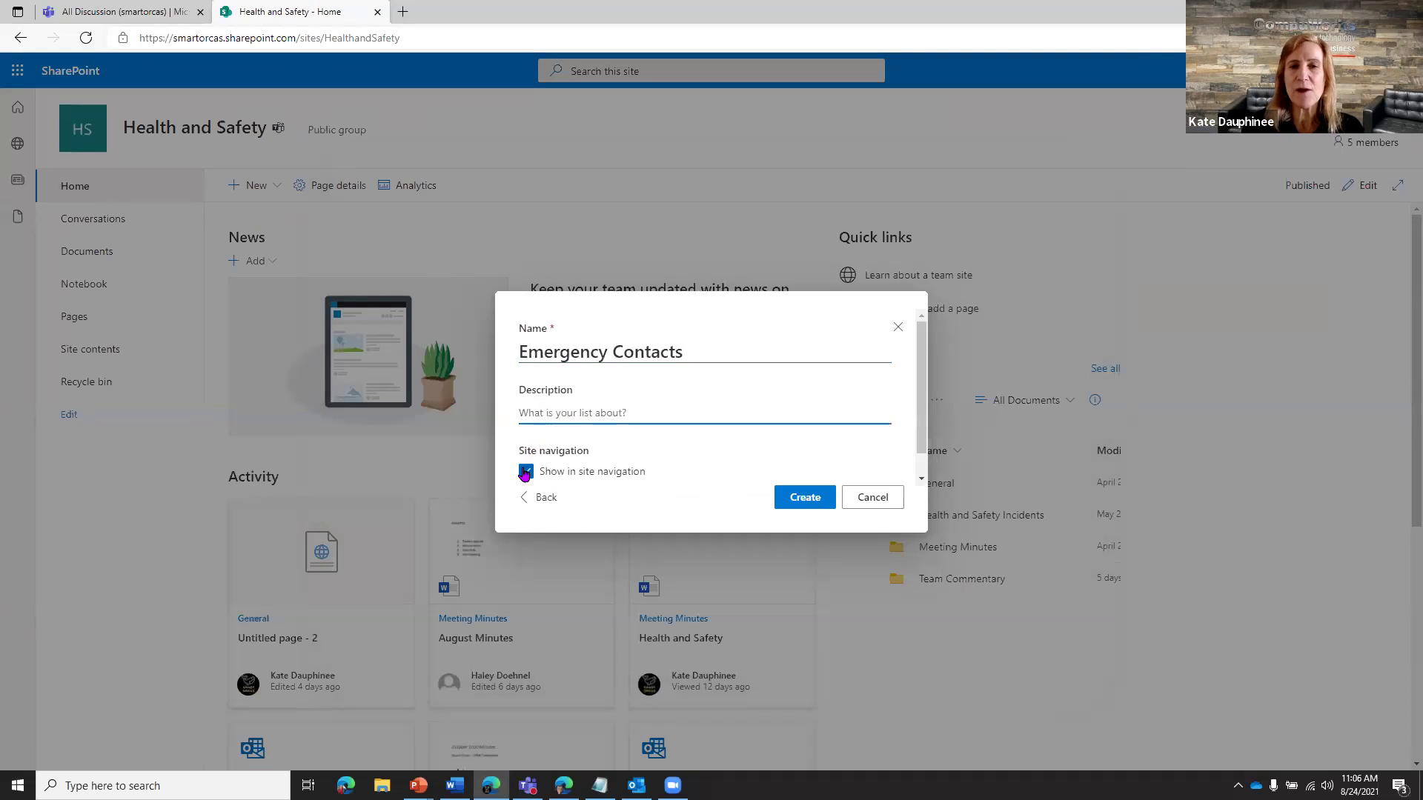
left_click(808, 496)
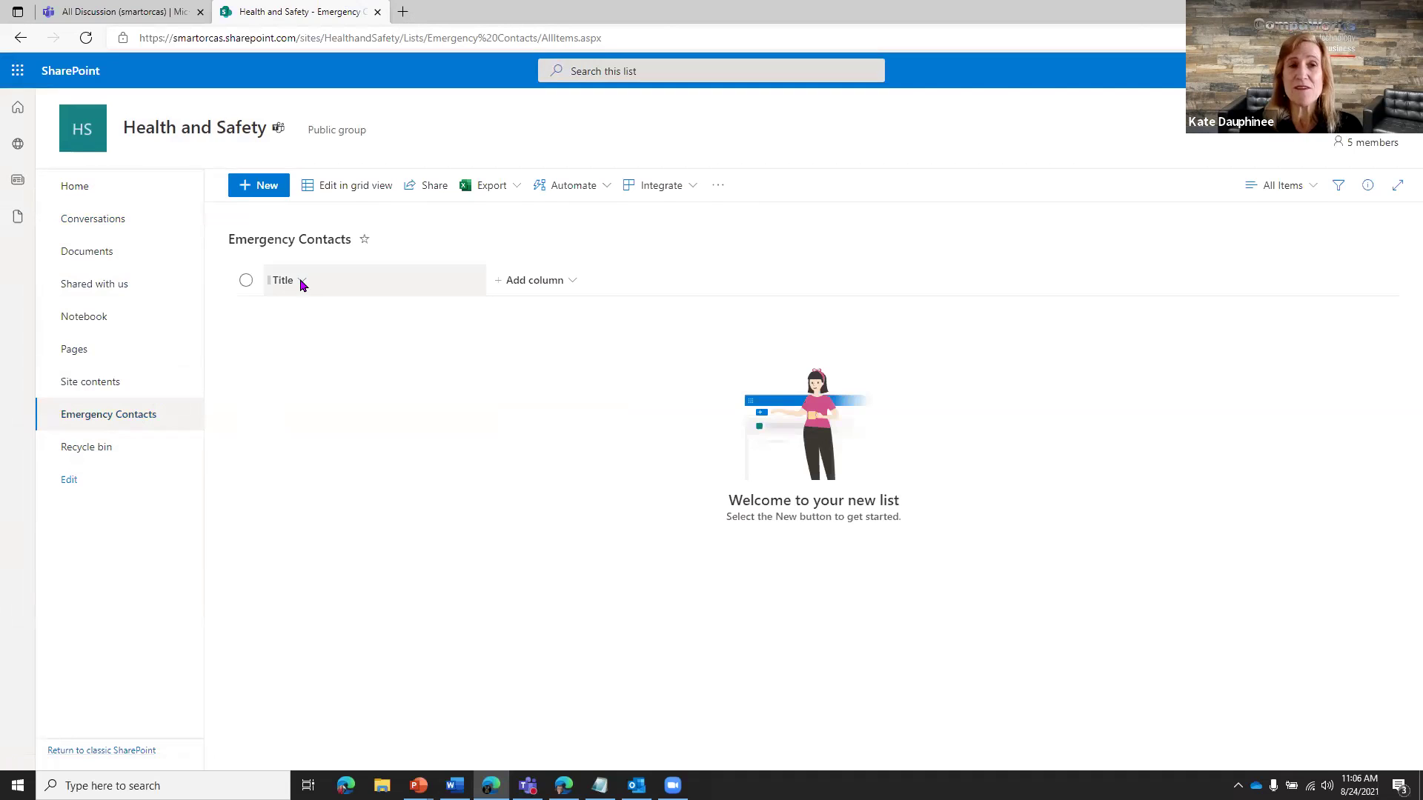
- Add a single-line text column named Phone number, then start a new list item
left_click(570, 282)
left_click(559, 307)
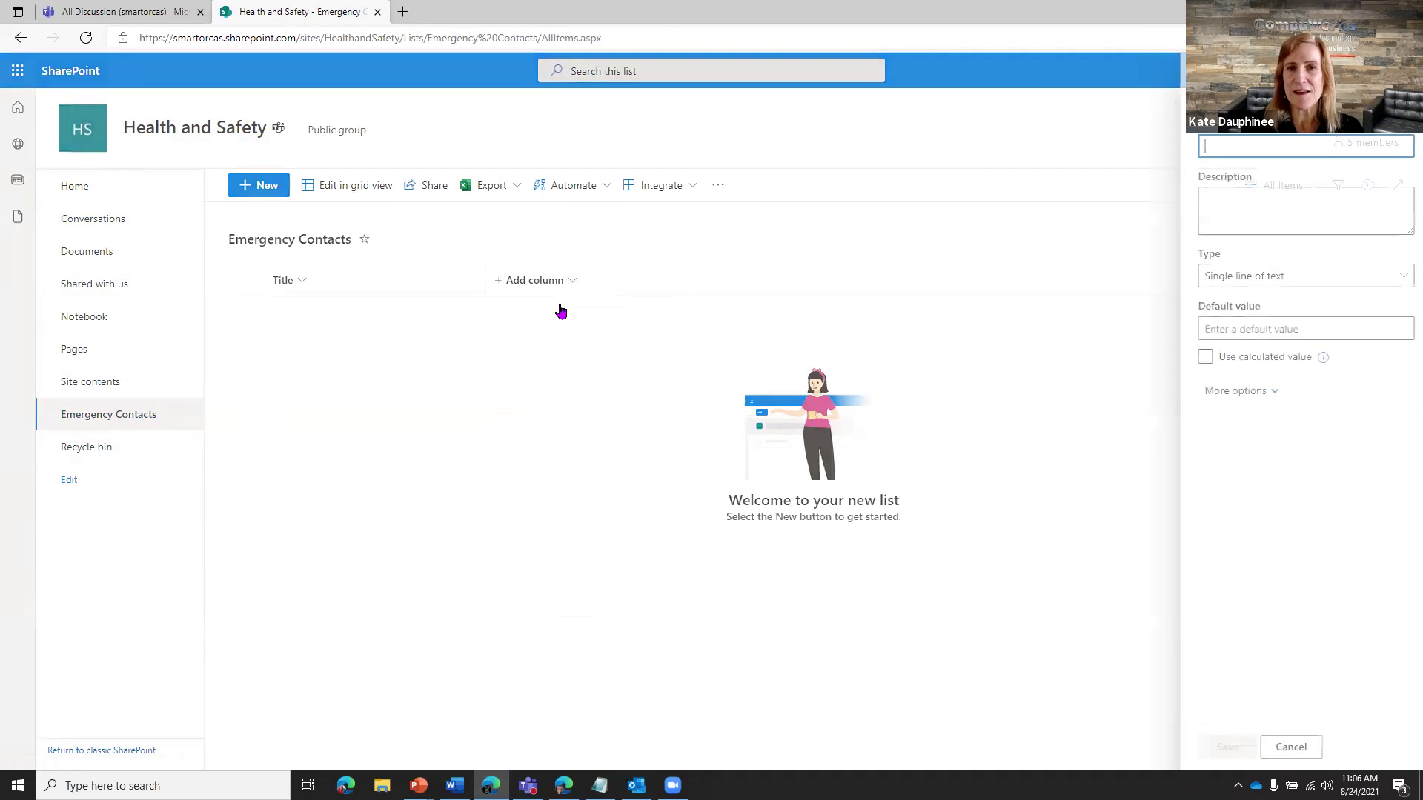
type("Phone number")
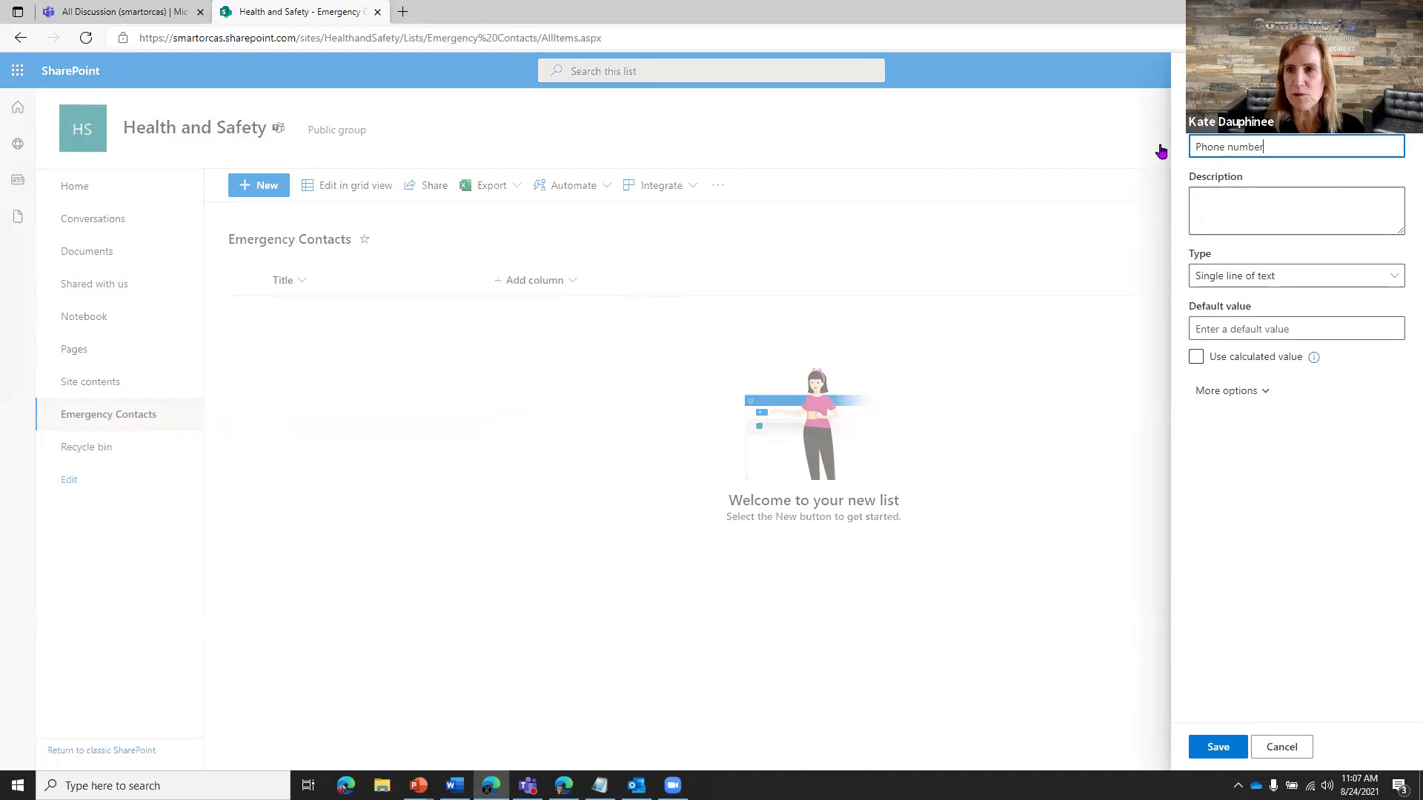
left_click(1210, 197)
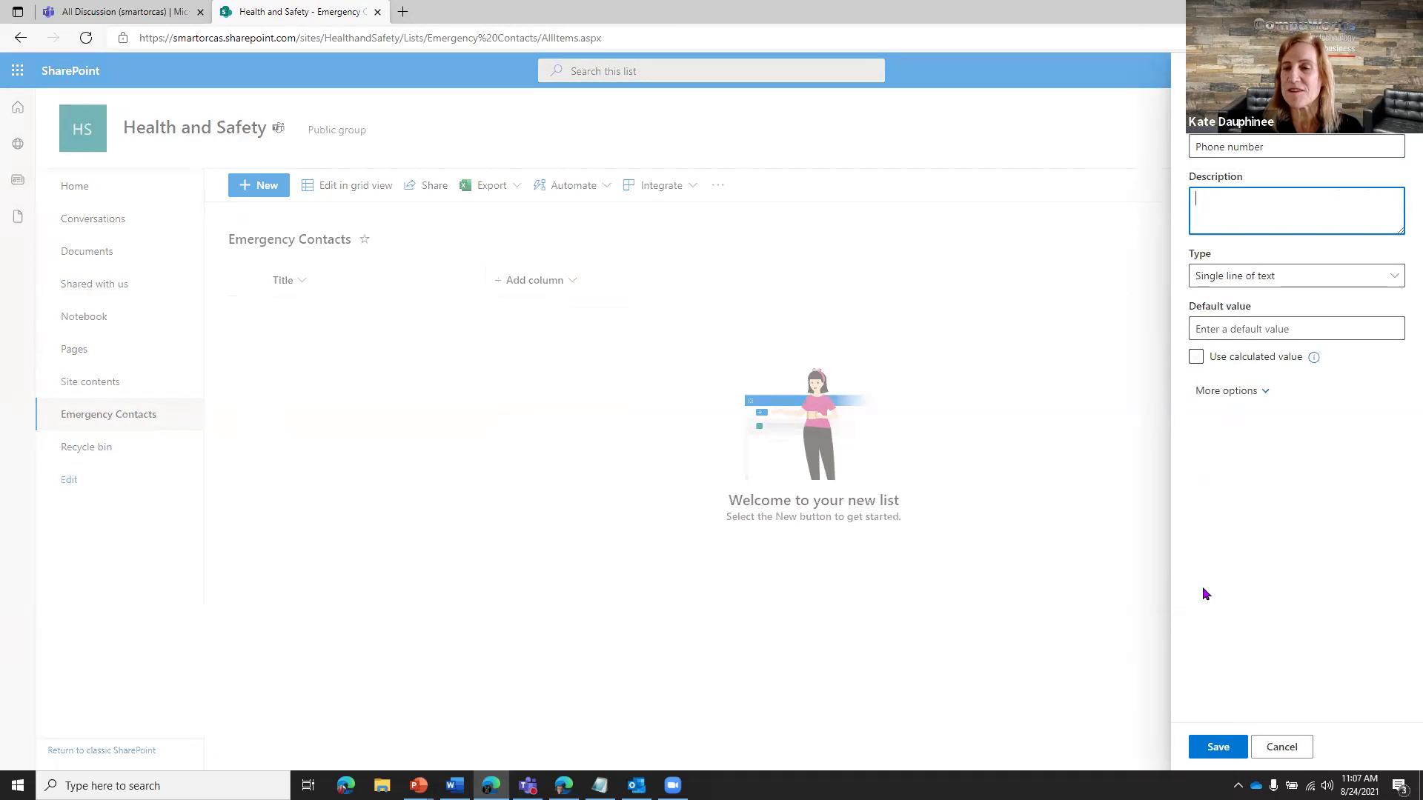
left_click(1217, 747)
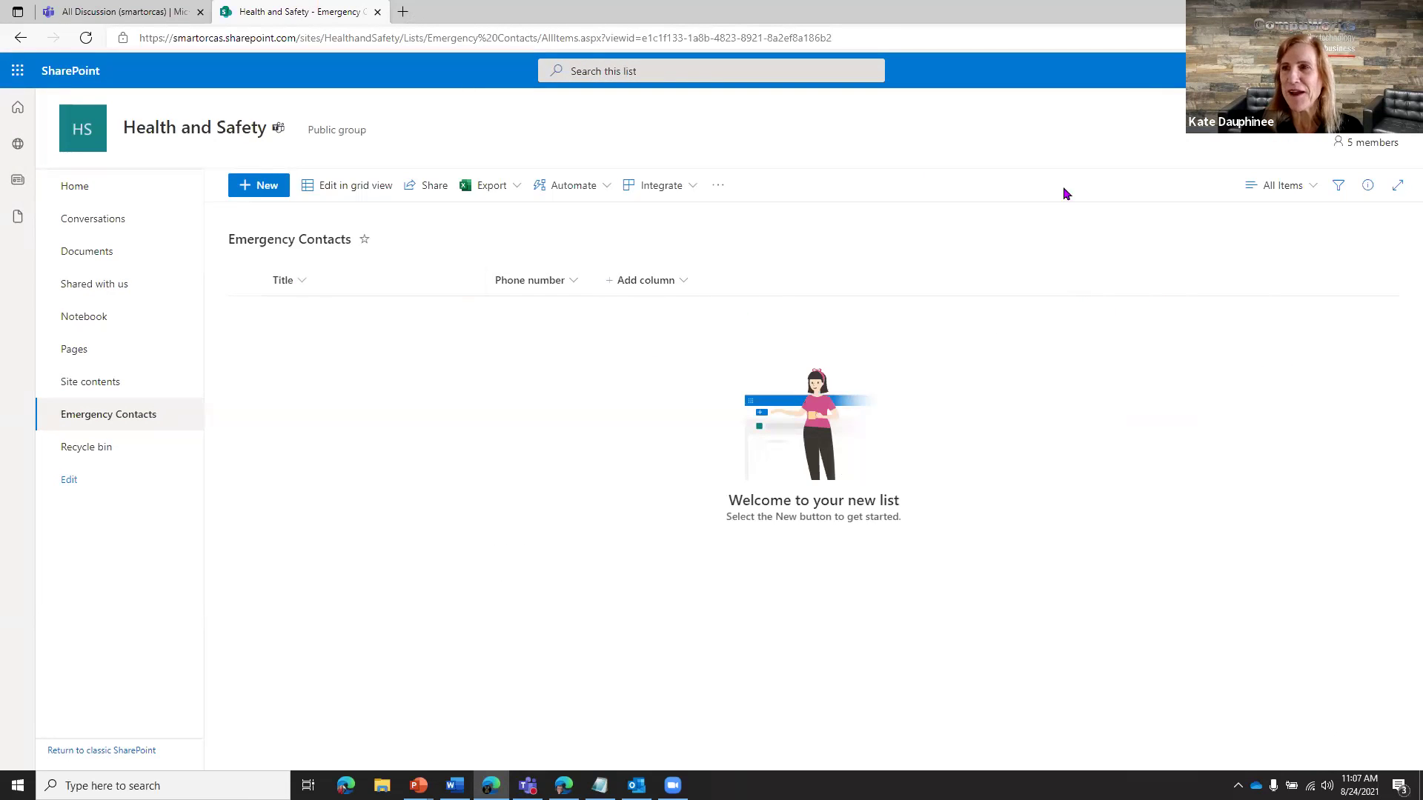
left_click(262, 190)
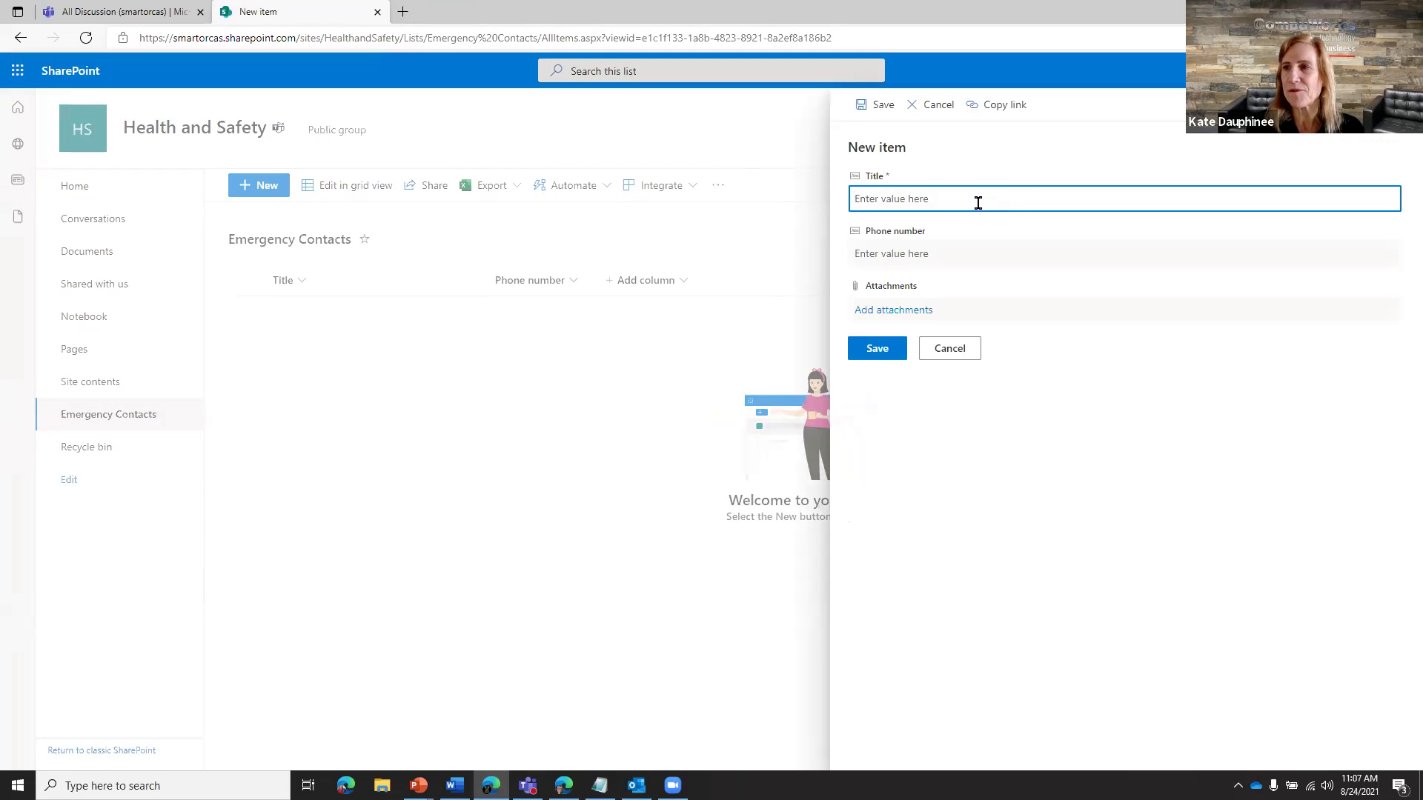
- Save a 'Medical Emergency' entry with phone number 9-1-1, then open the SharePoint start page in a new tab
type("Medica")
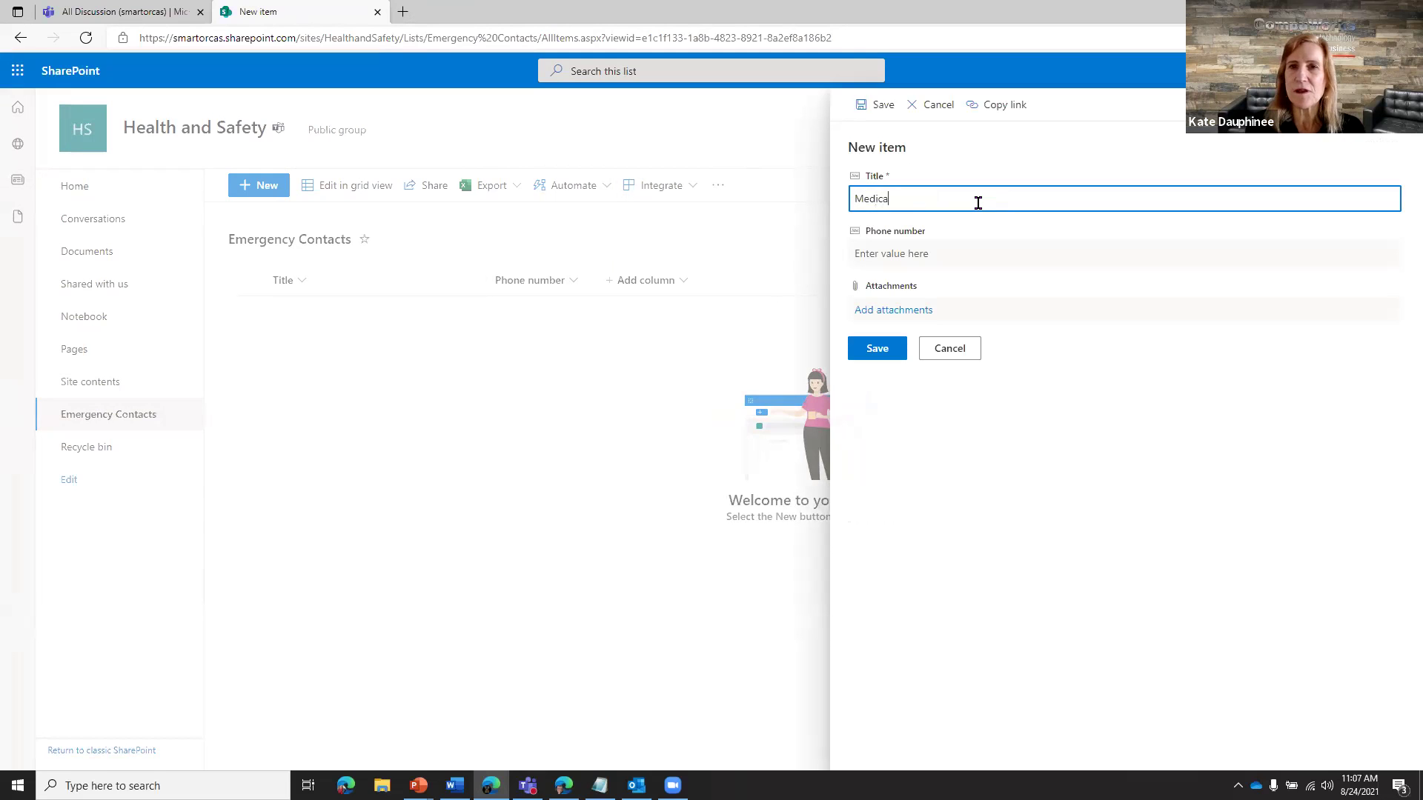
type("l Emergency")
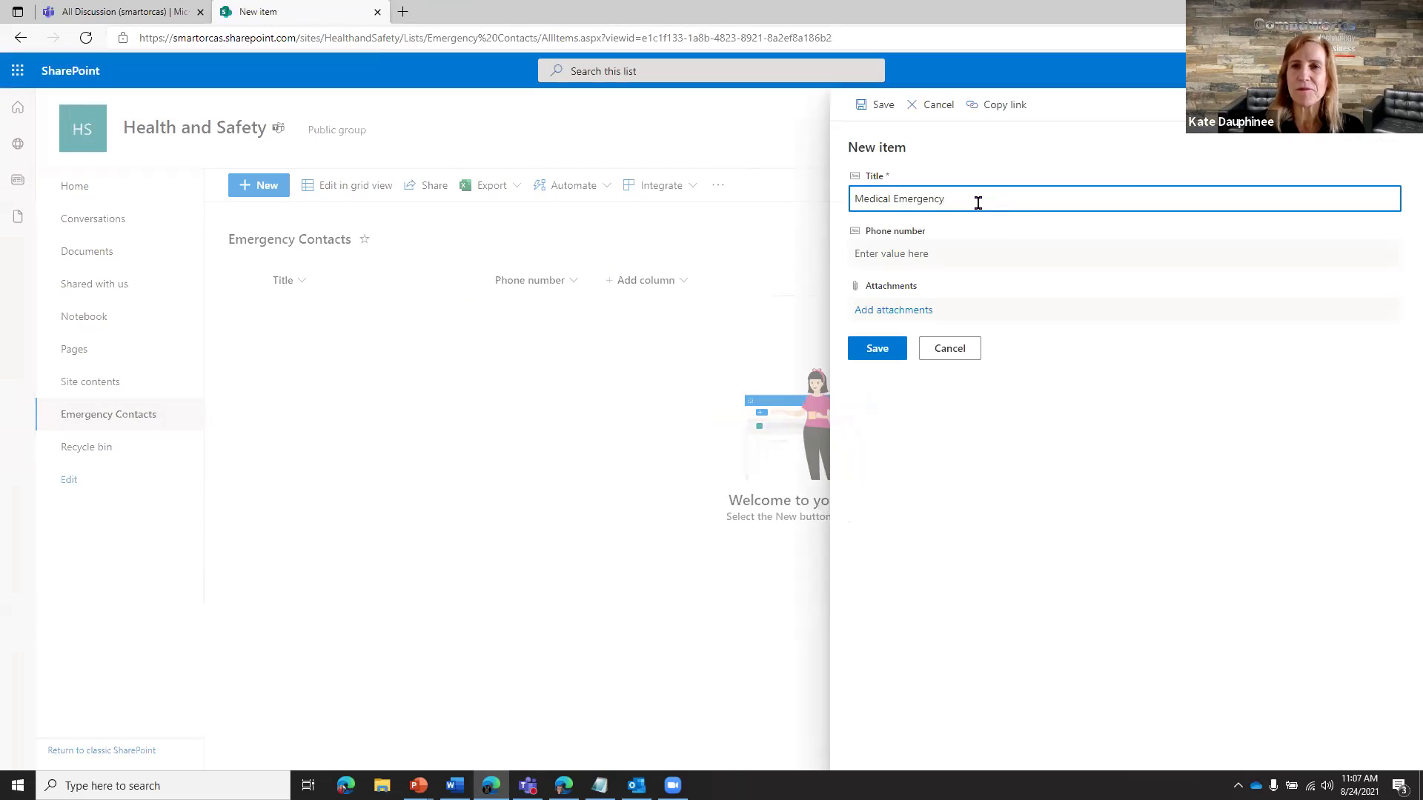
left_click(967, 249)
type("0")
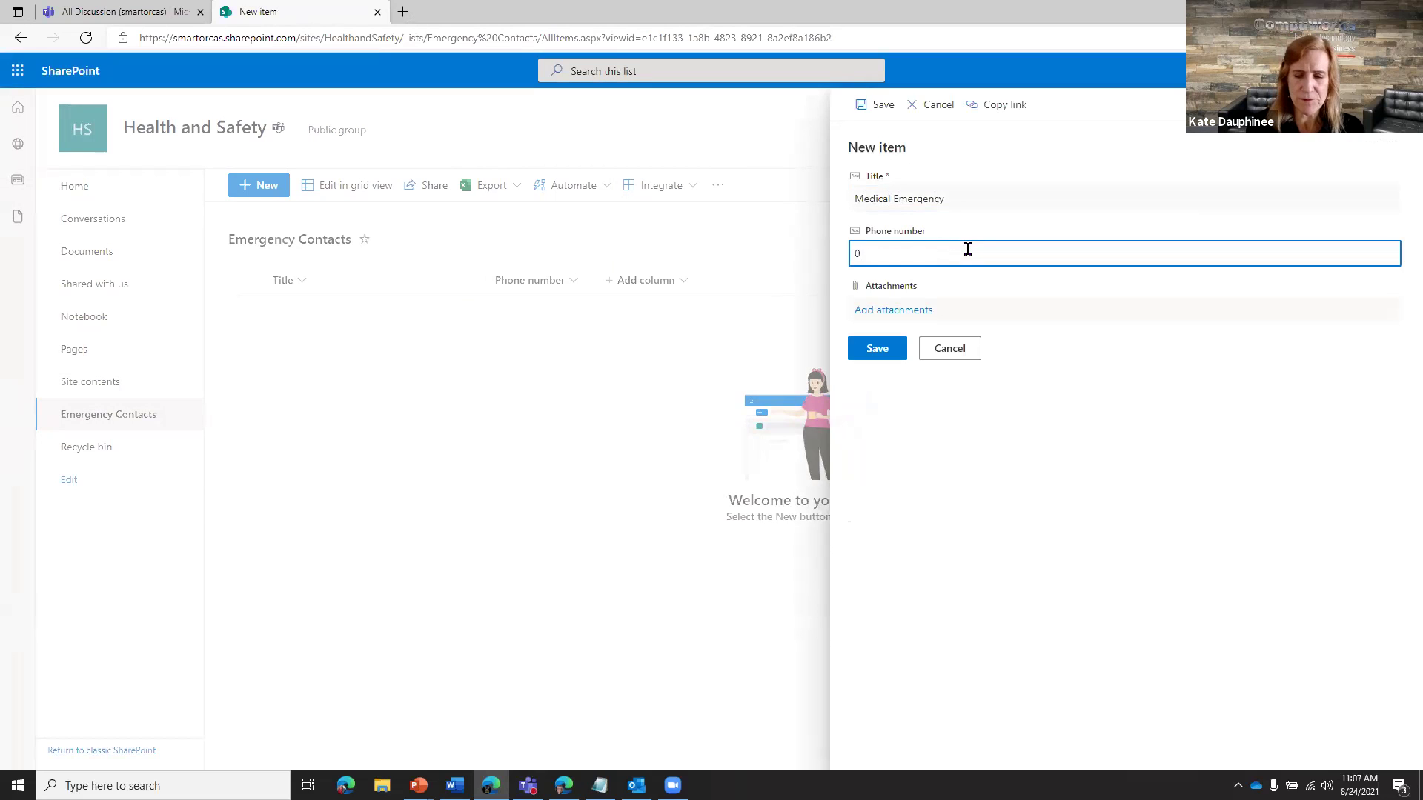
key("BackSpace")
type("9-")
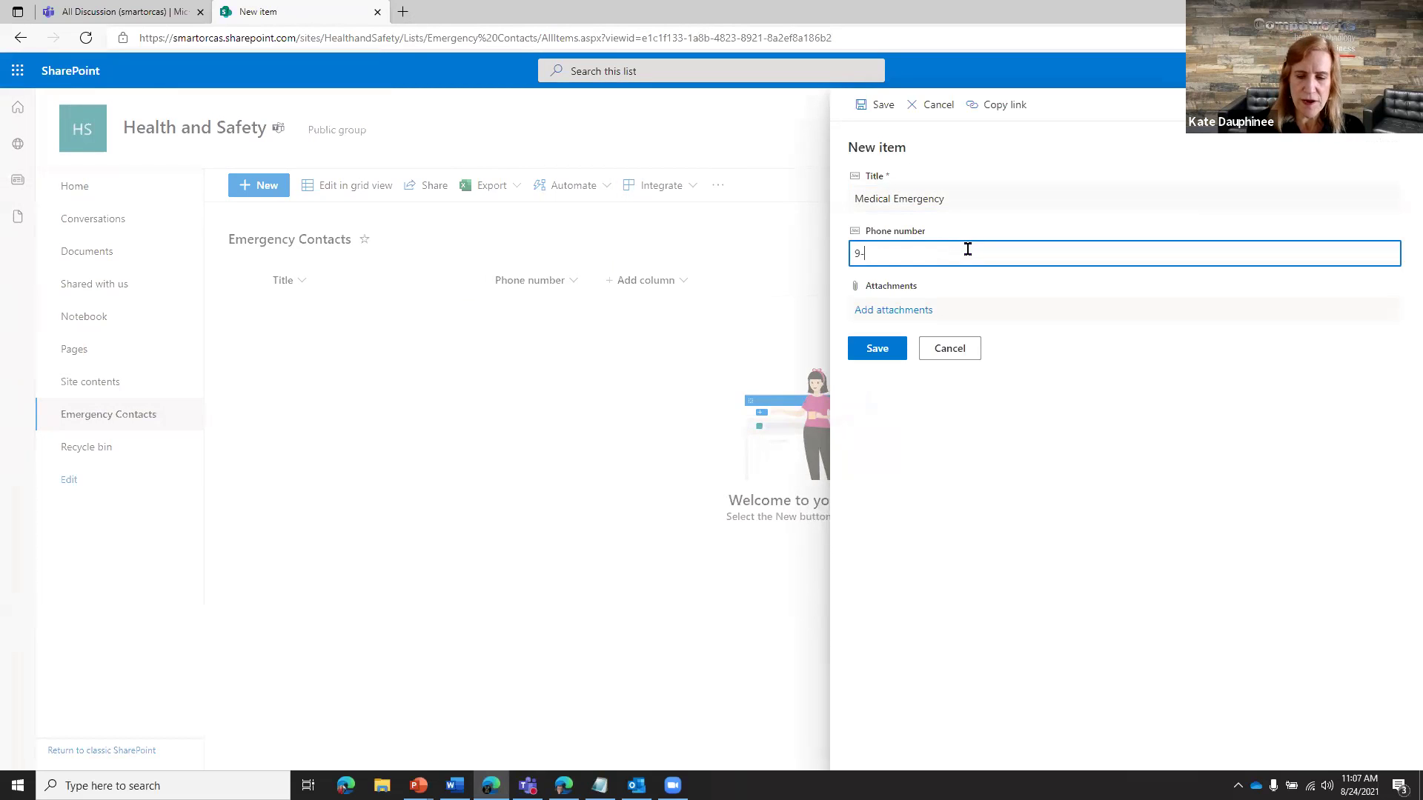
type("1-1")
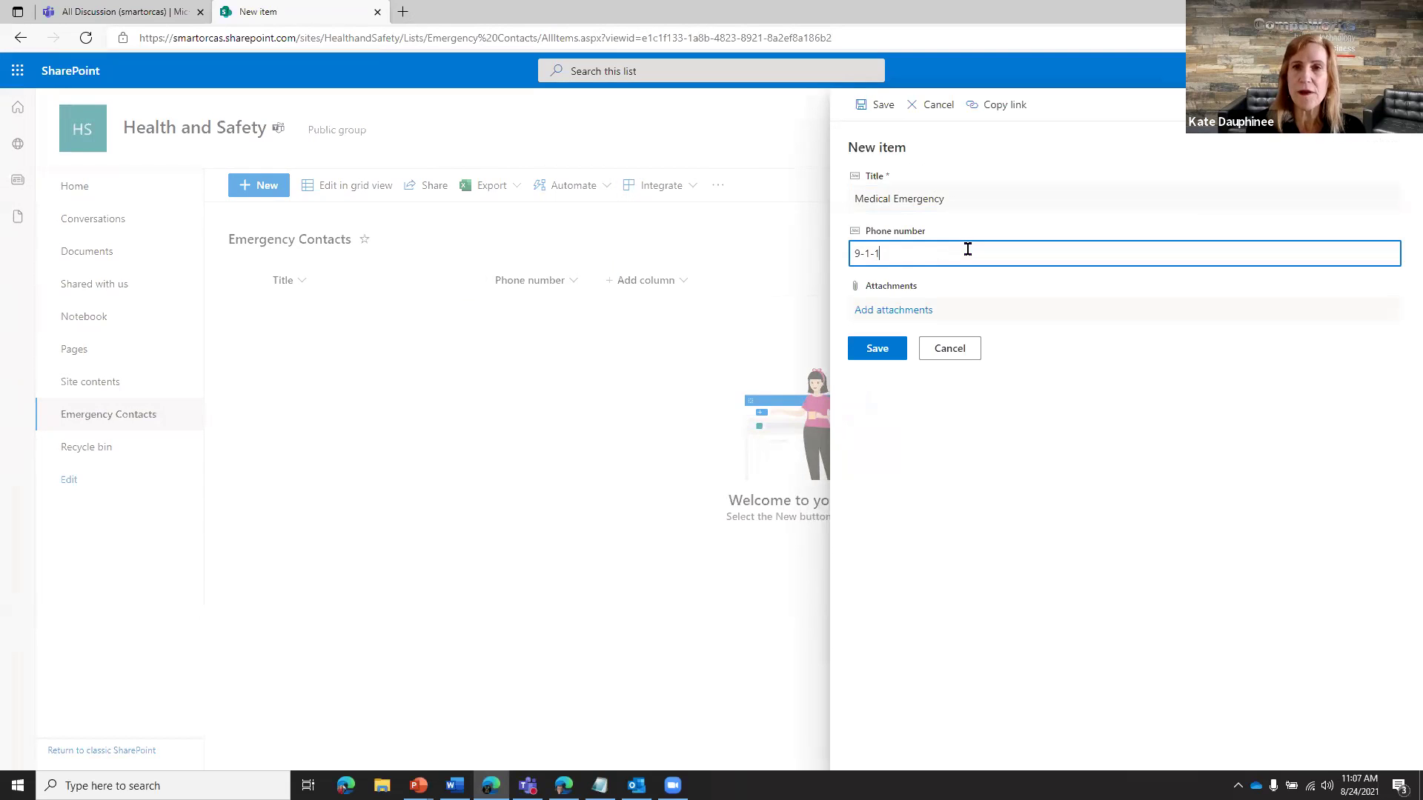
left_click(877, 348)
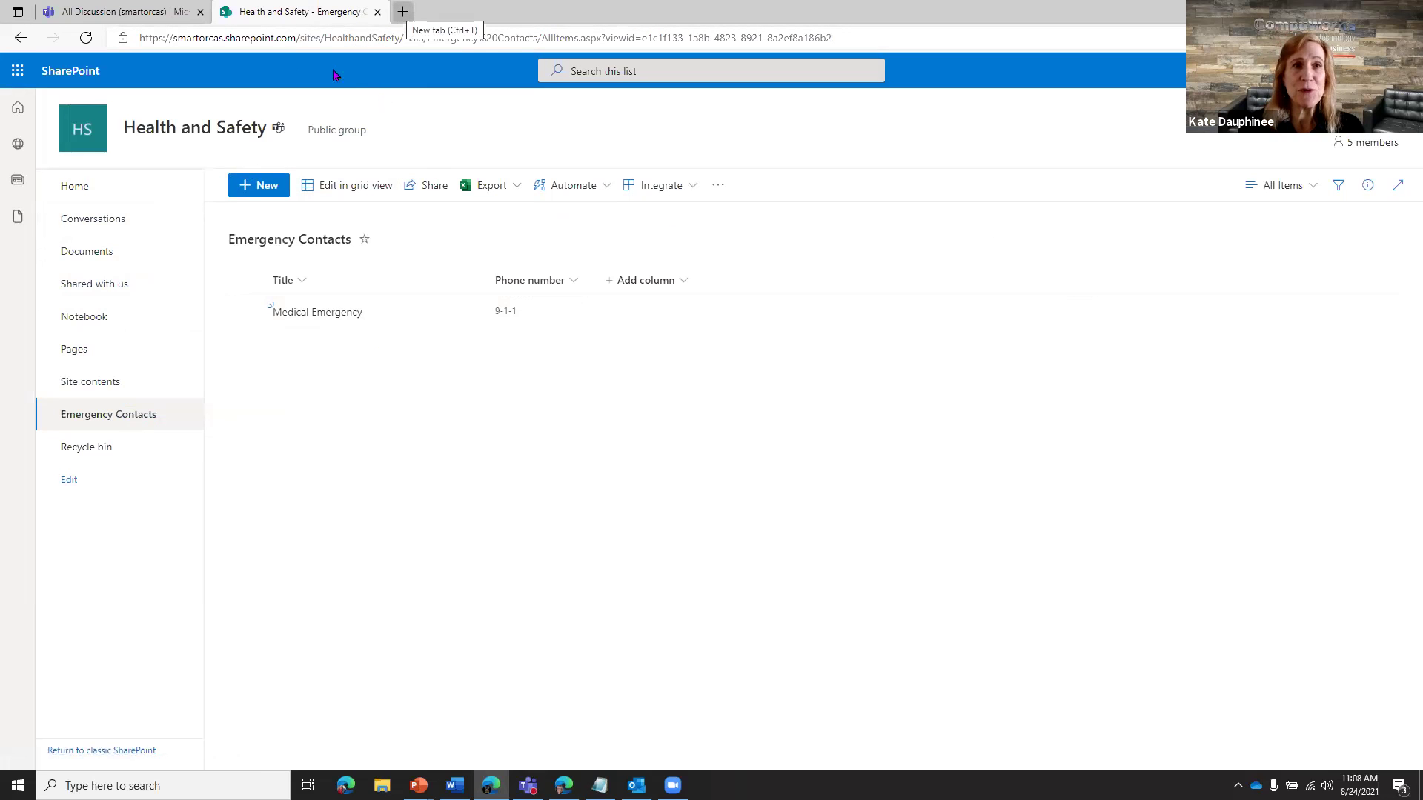
key("ctrl+t")
left_click(579, 61)
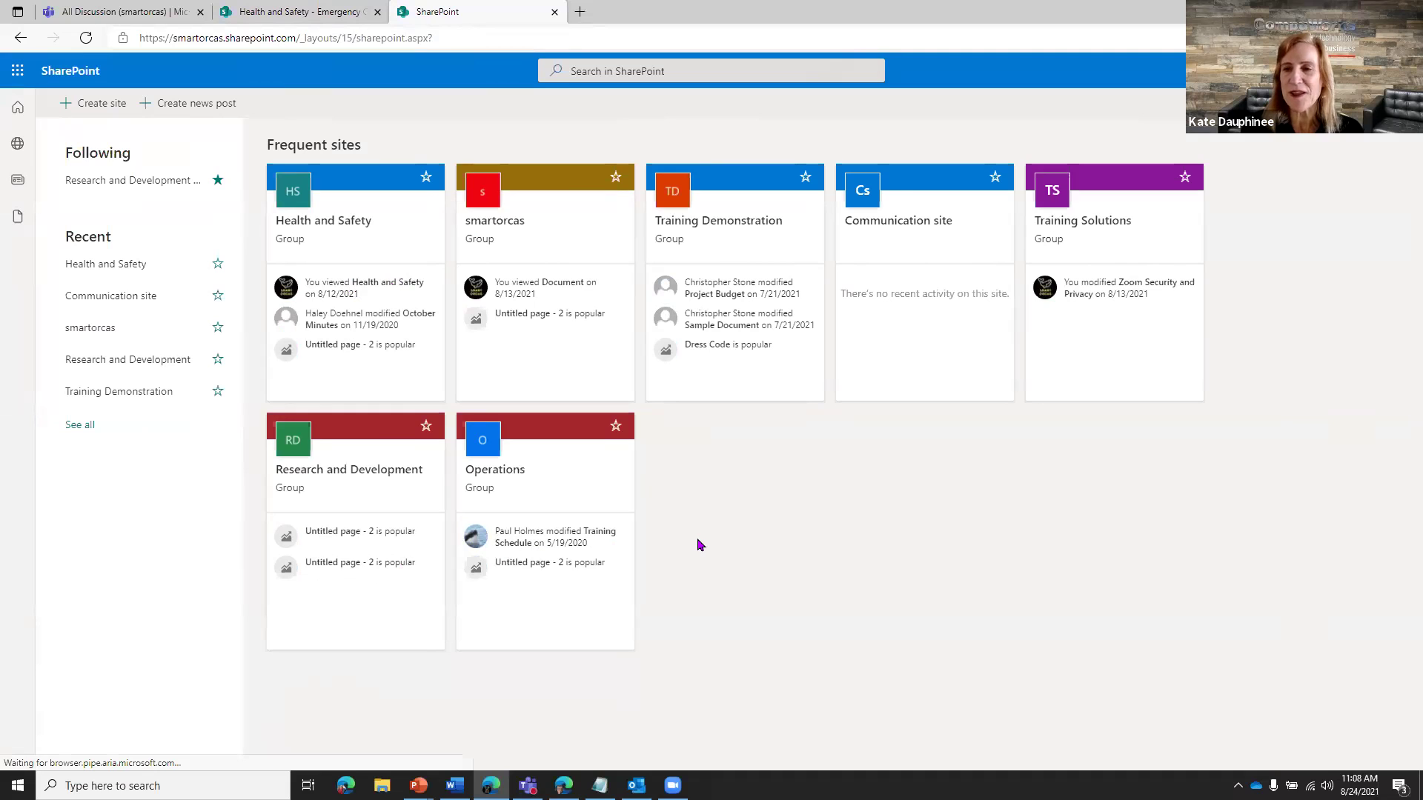
- Glance at the Teams channel, then open the Health and Safety site from the SharePoint start page
left_click(126, 12)
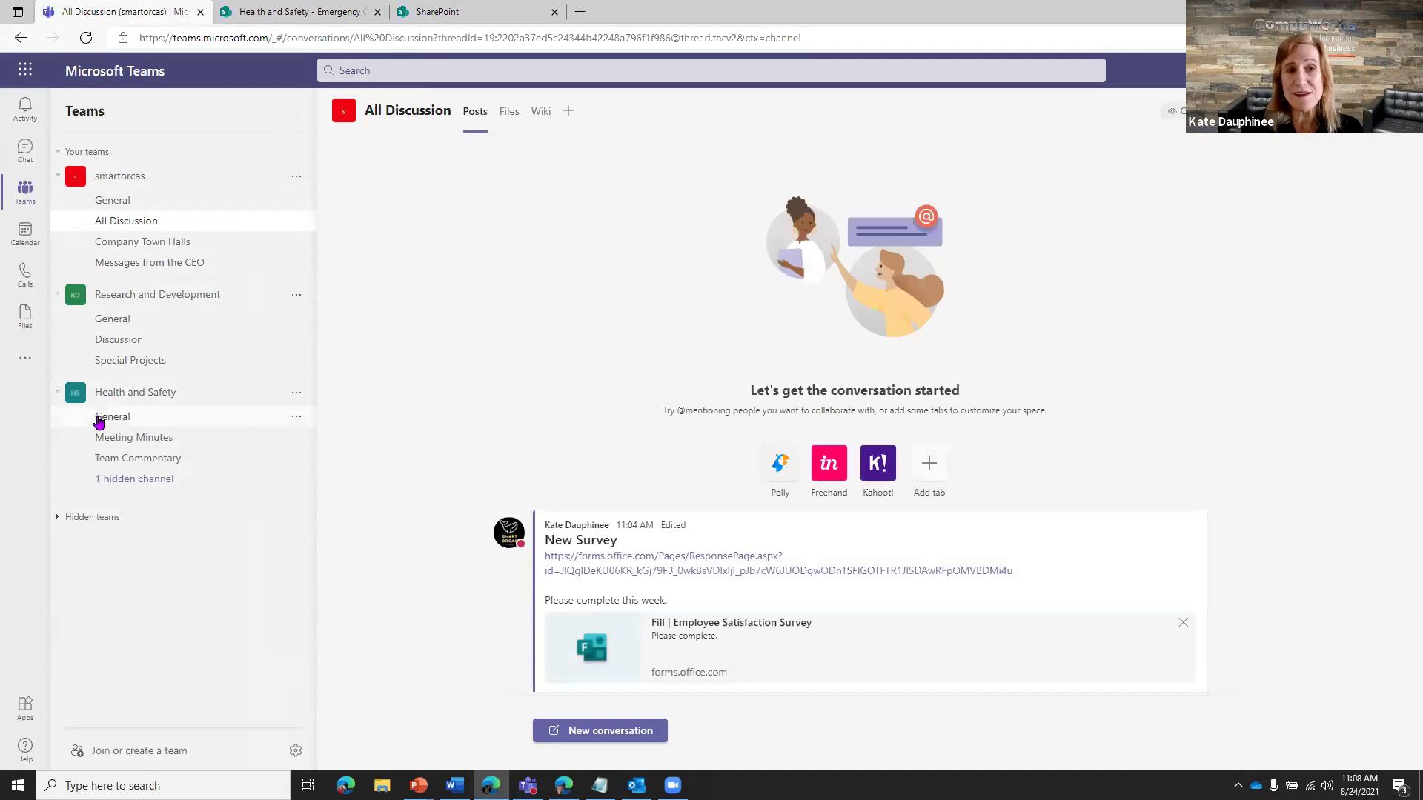
left_click(67, 519)
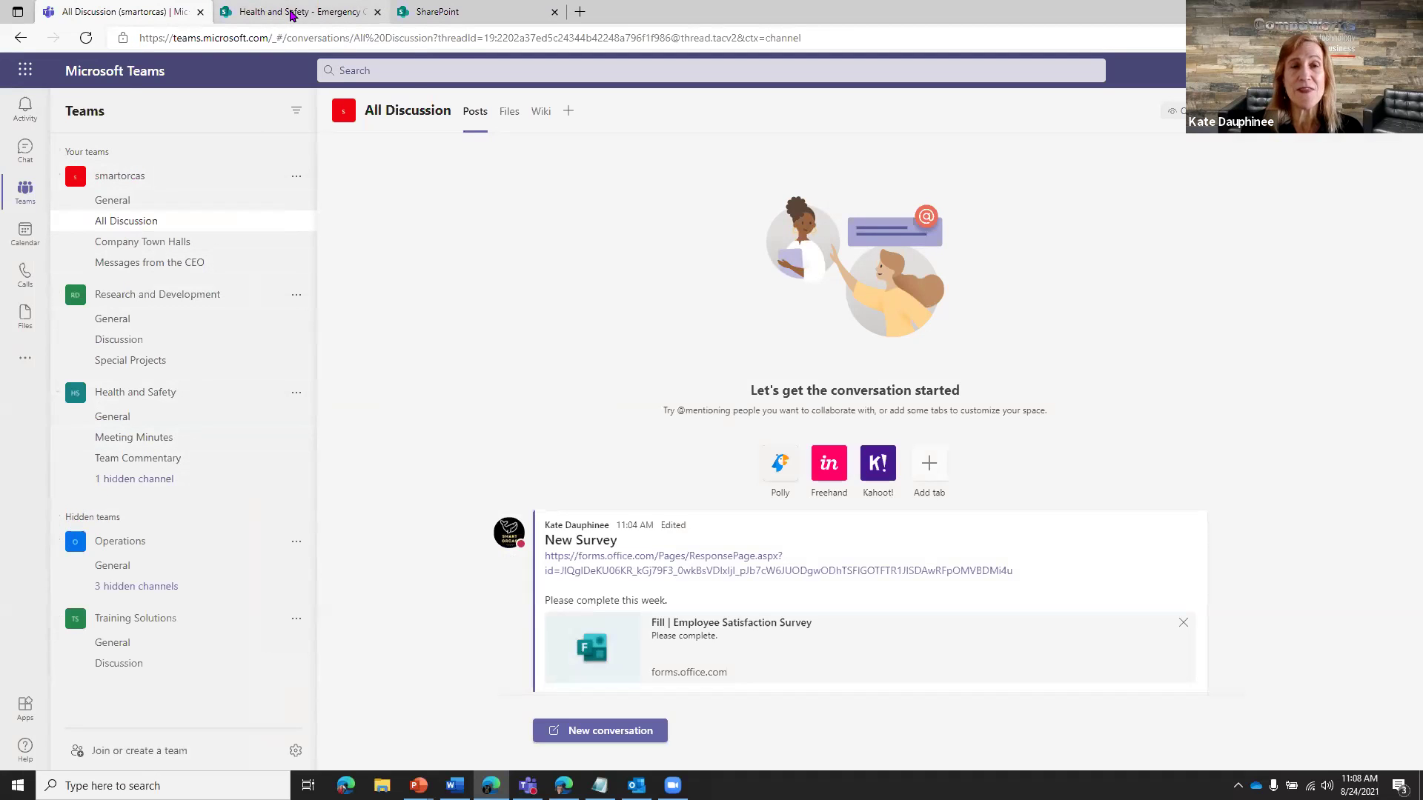
left_click(326, 12)
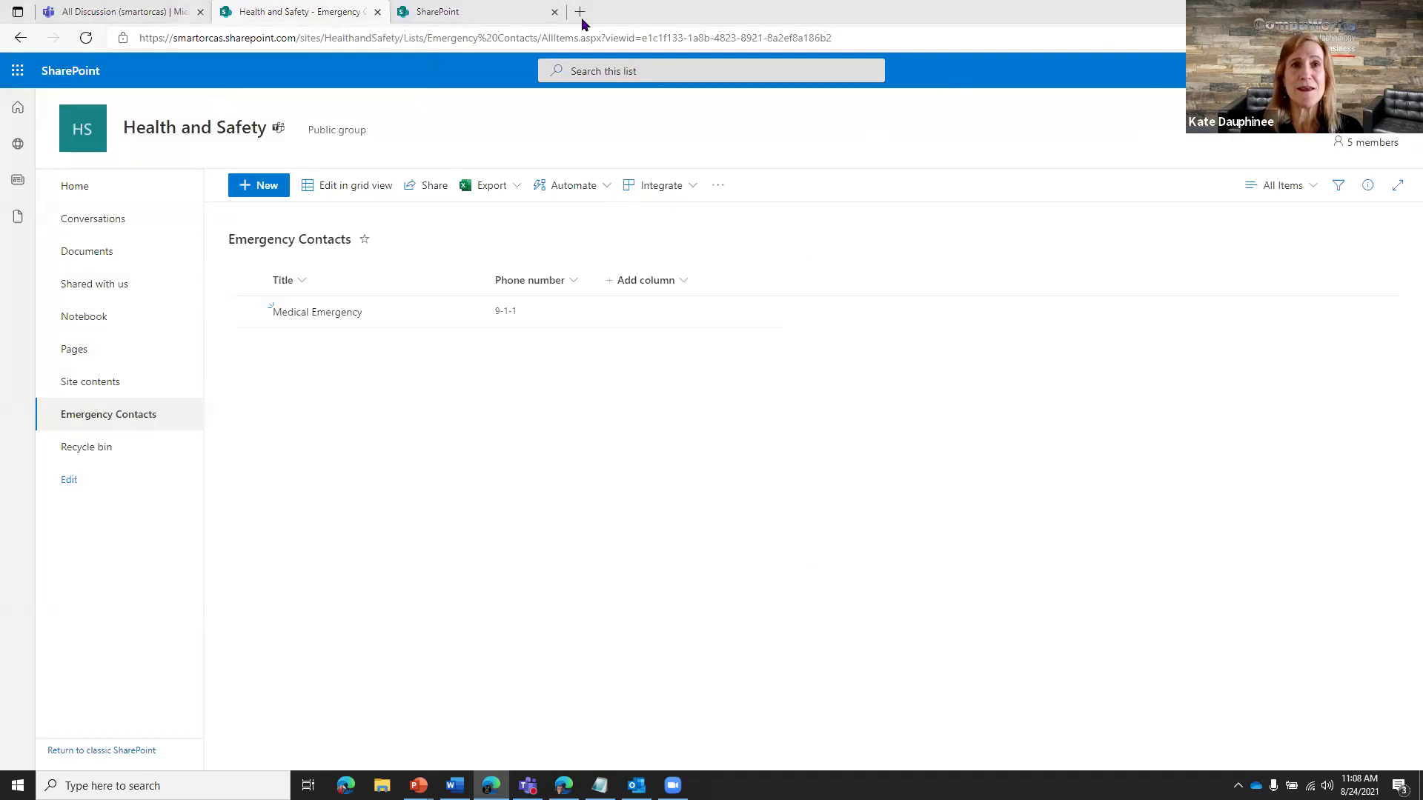
left_click(472, 18)
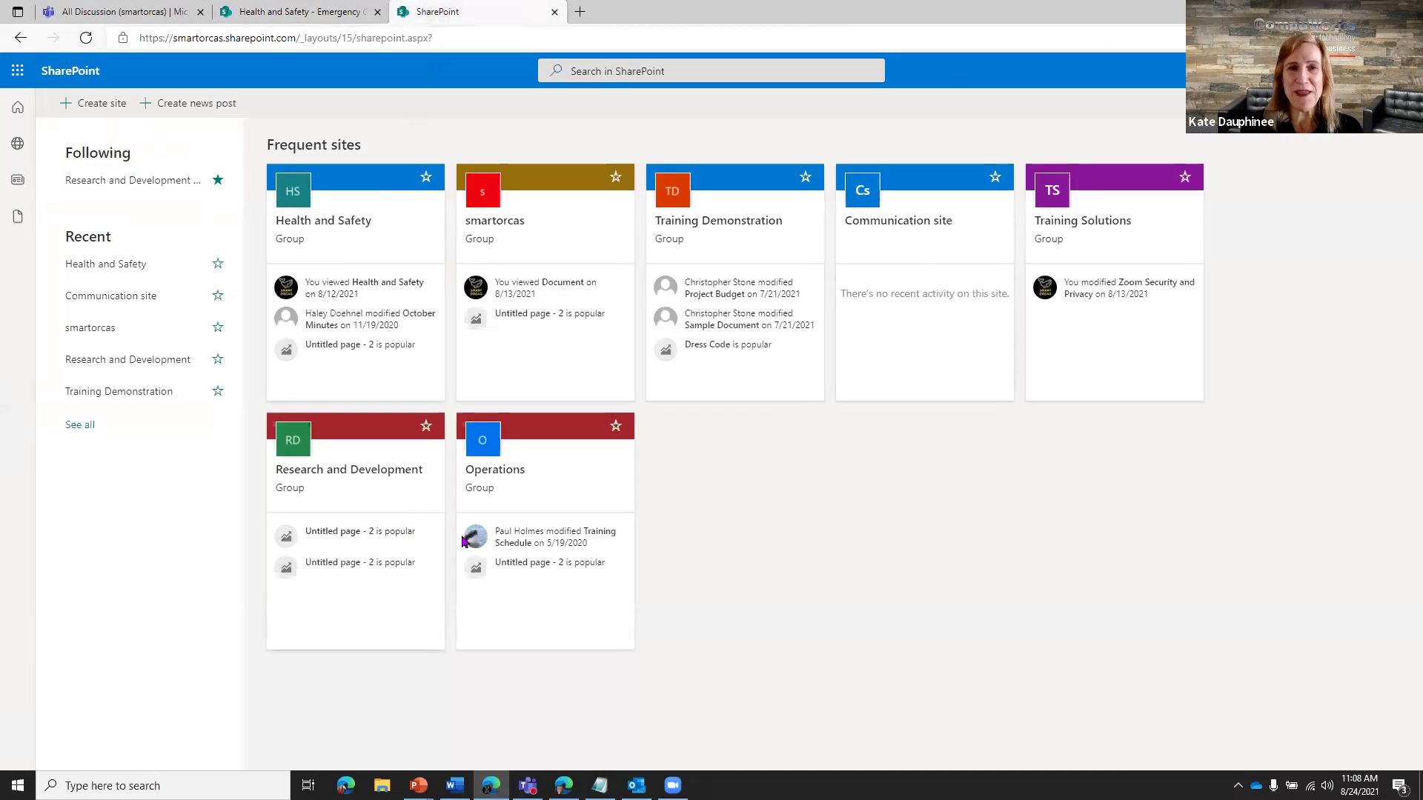
left_click(346, 221)
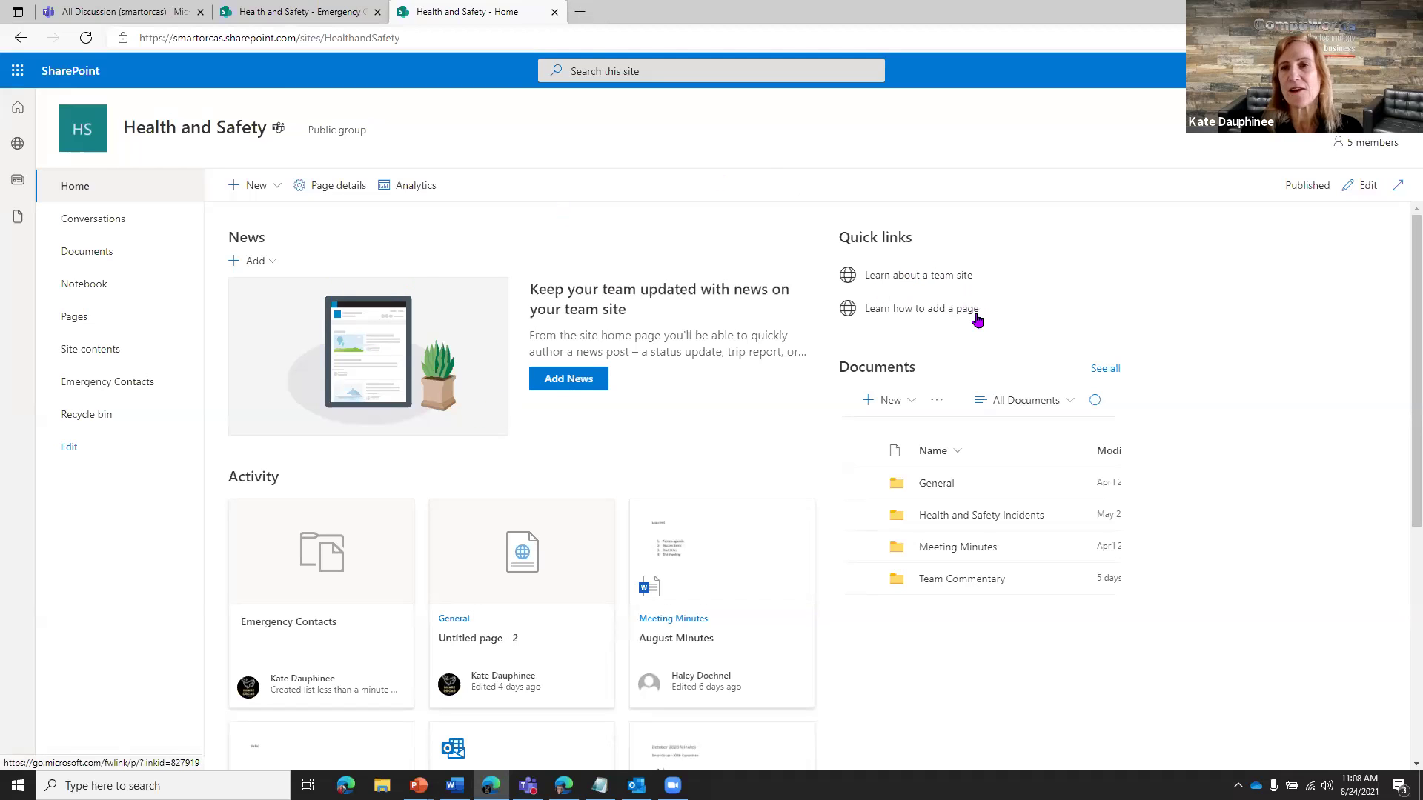
- Look over the site home page, then open its Documents library
scroll(533, 532, "down", 3)
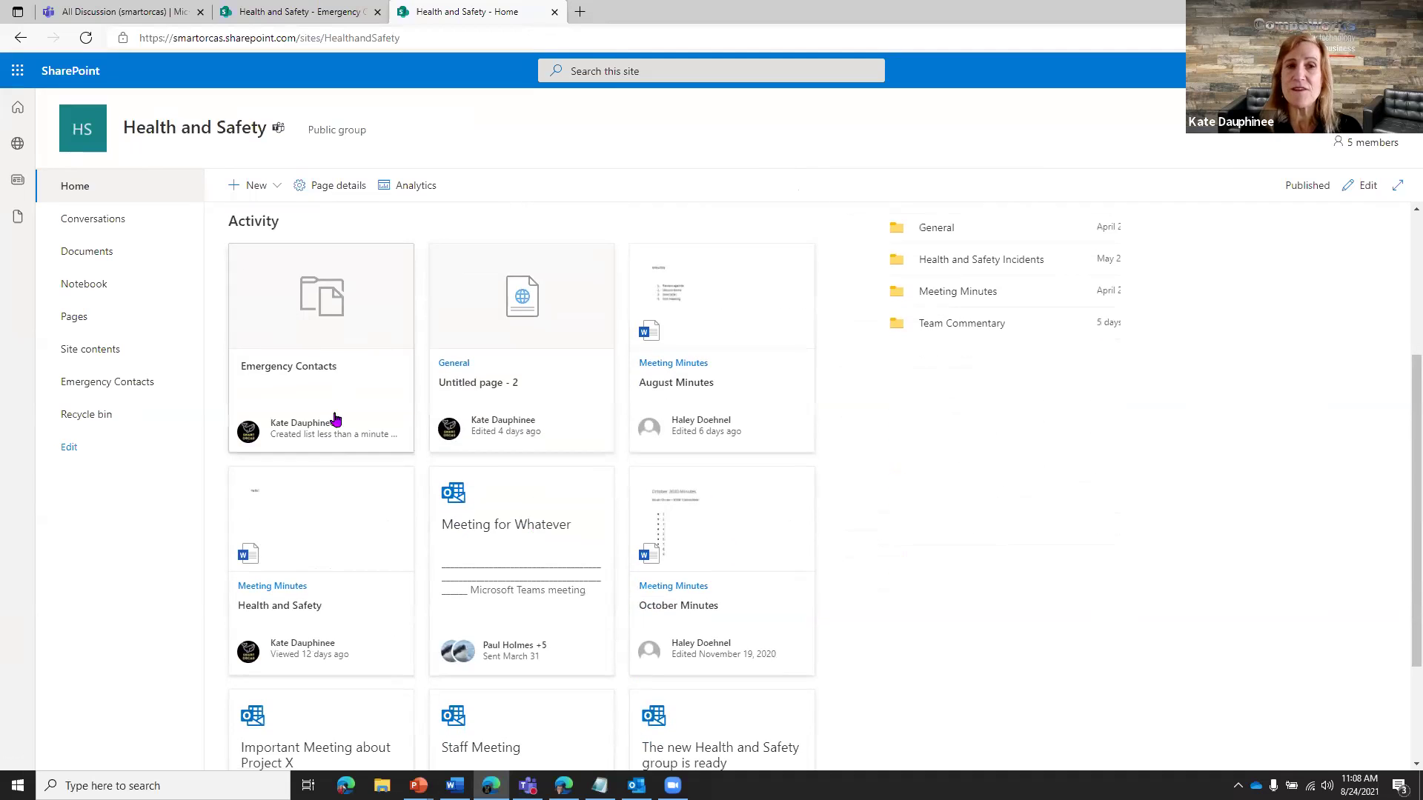
scroll(600, 507, "up", 3)
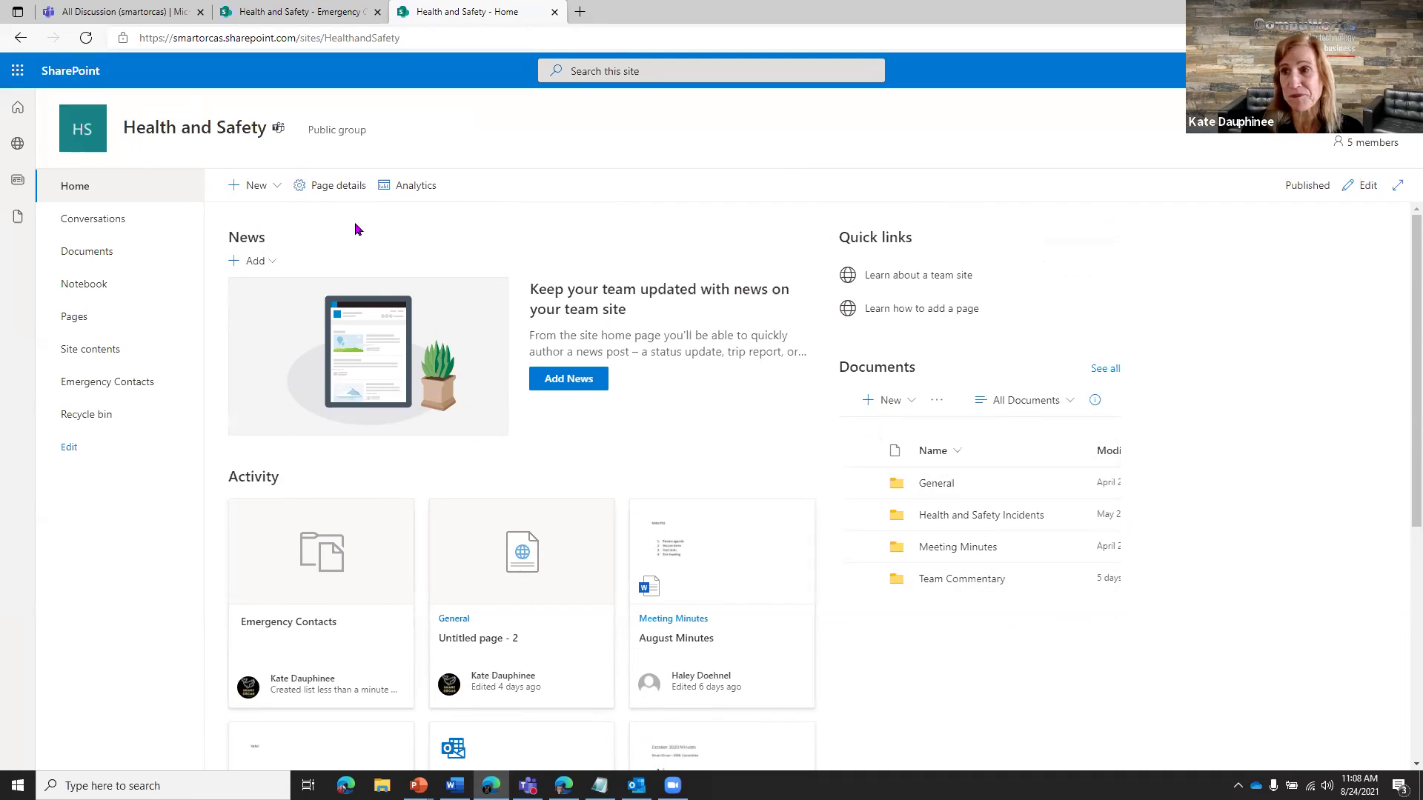
left_click(86, 252)
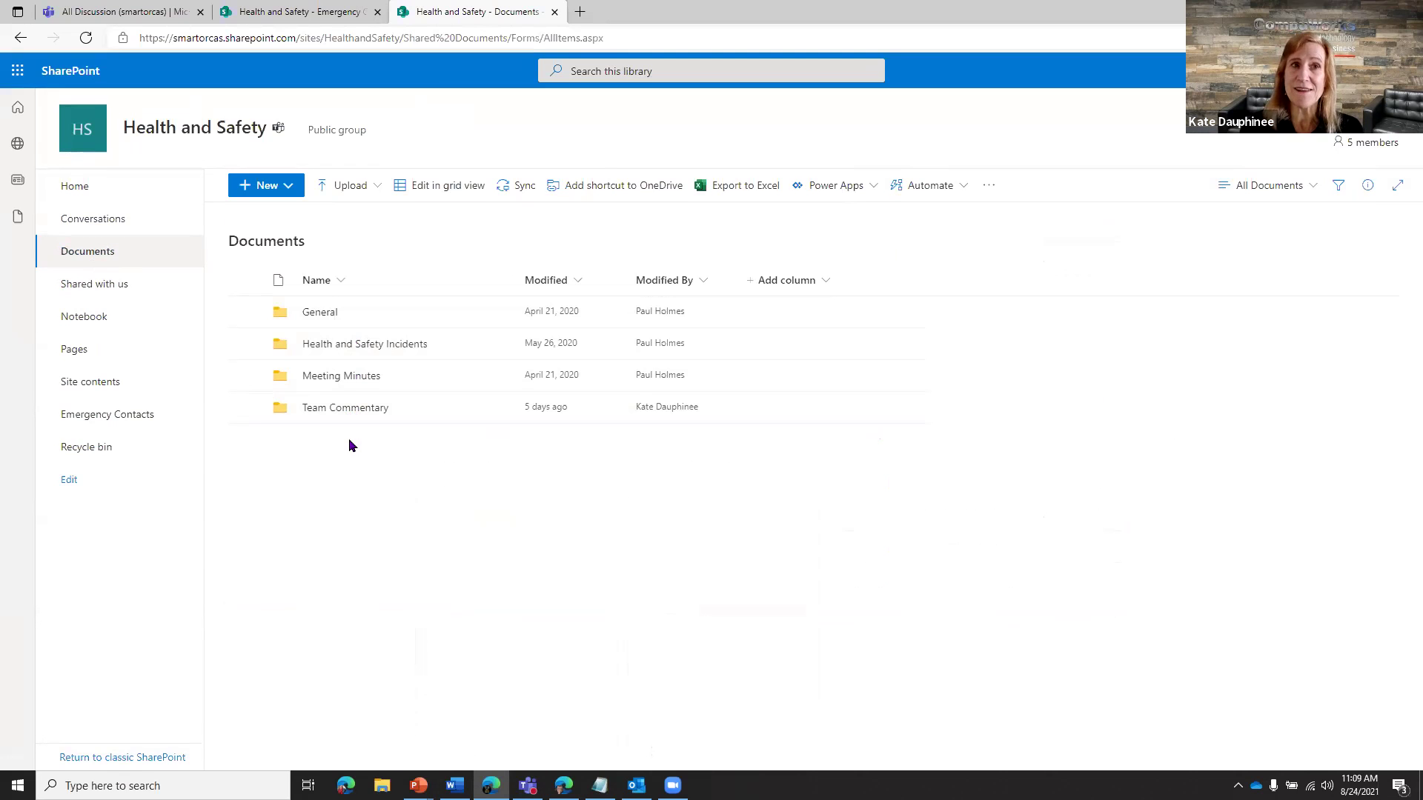
- Open the Meeting Minutes folder, check its file options, and return to the Documents root
left_click(364, 376)
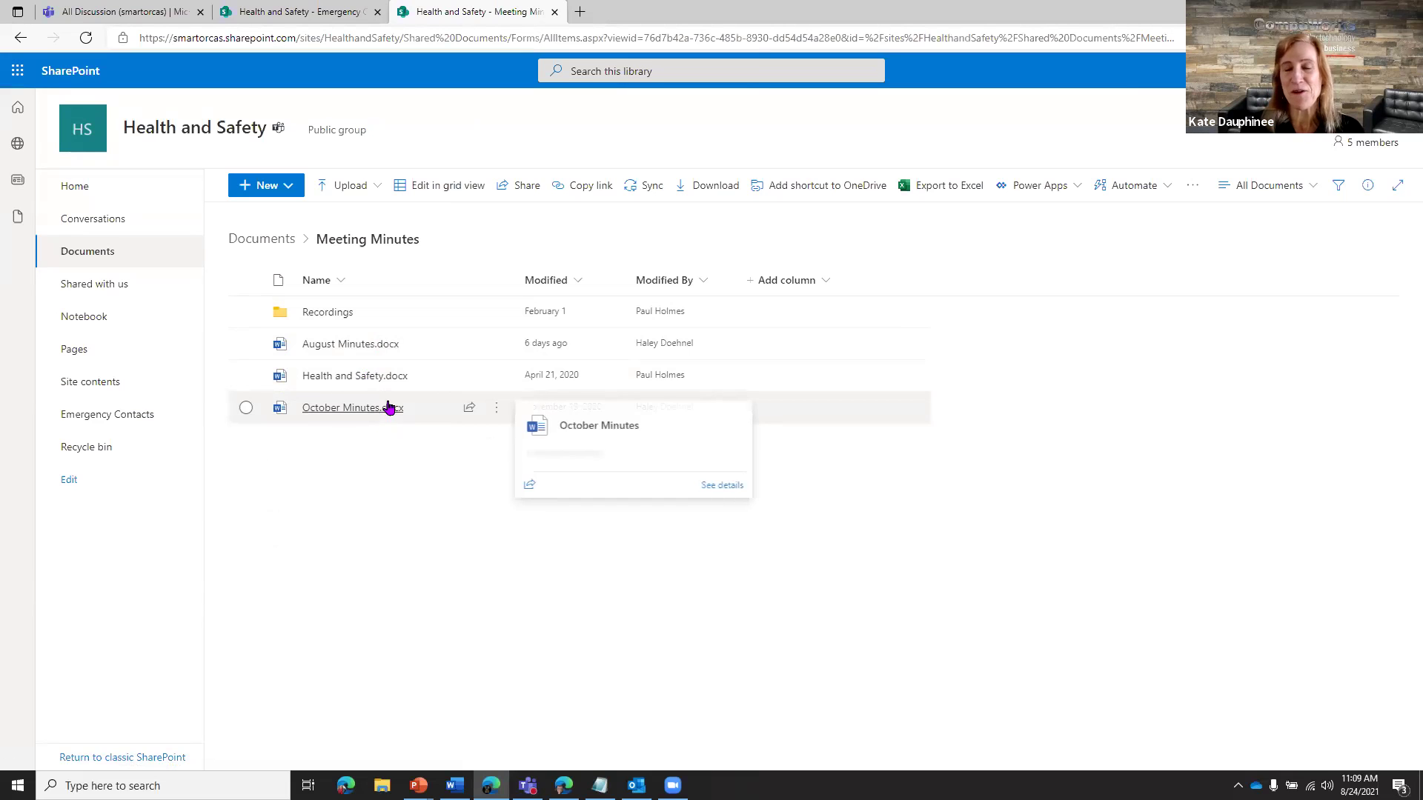
left_click(641, 194)
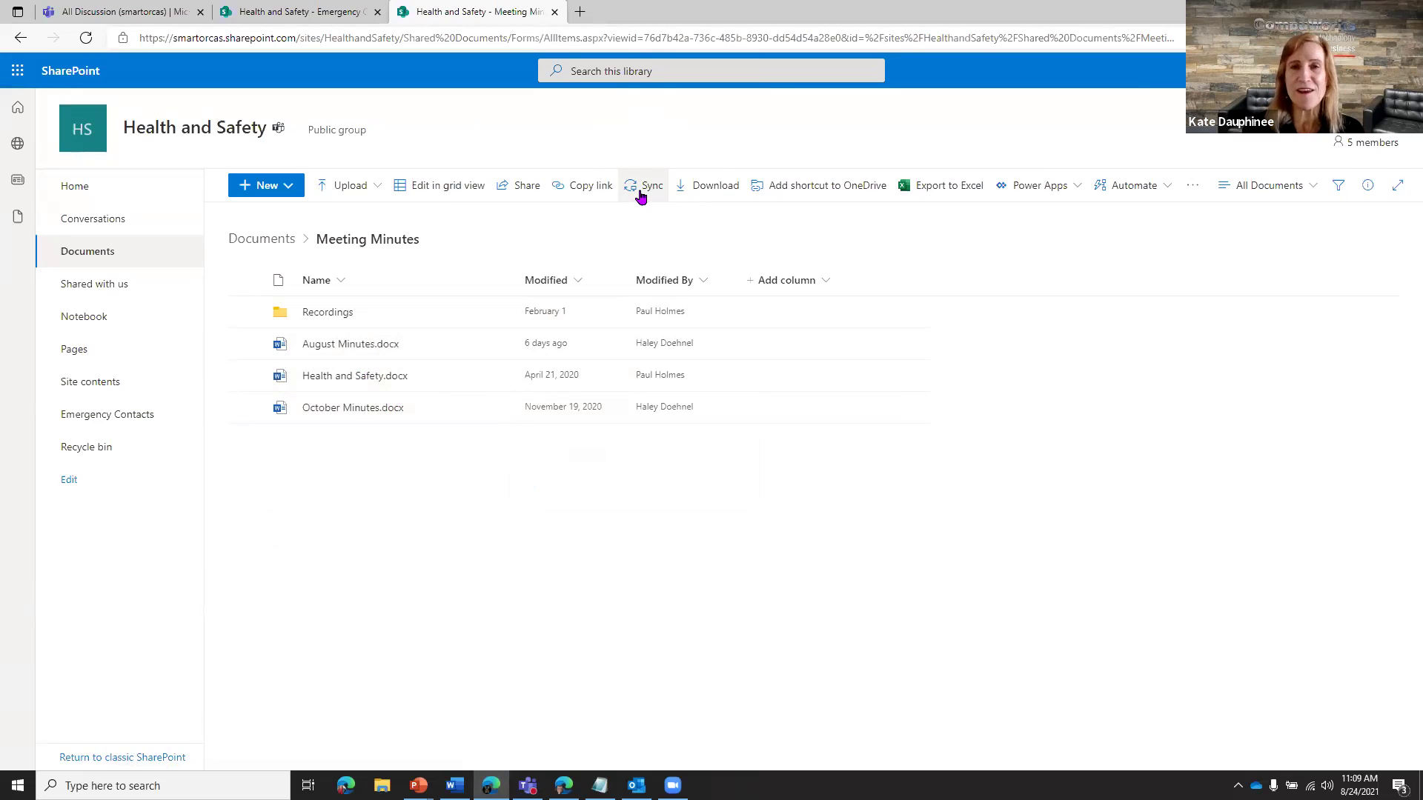
left_click(641, 194)
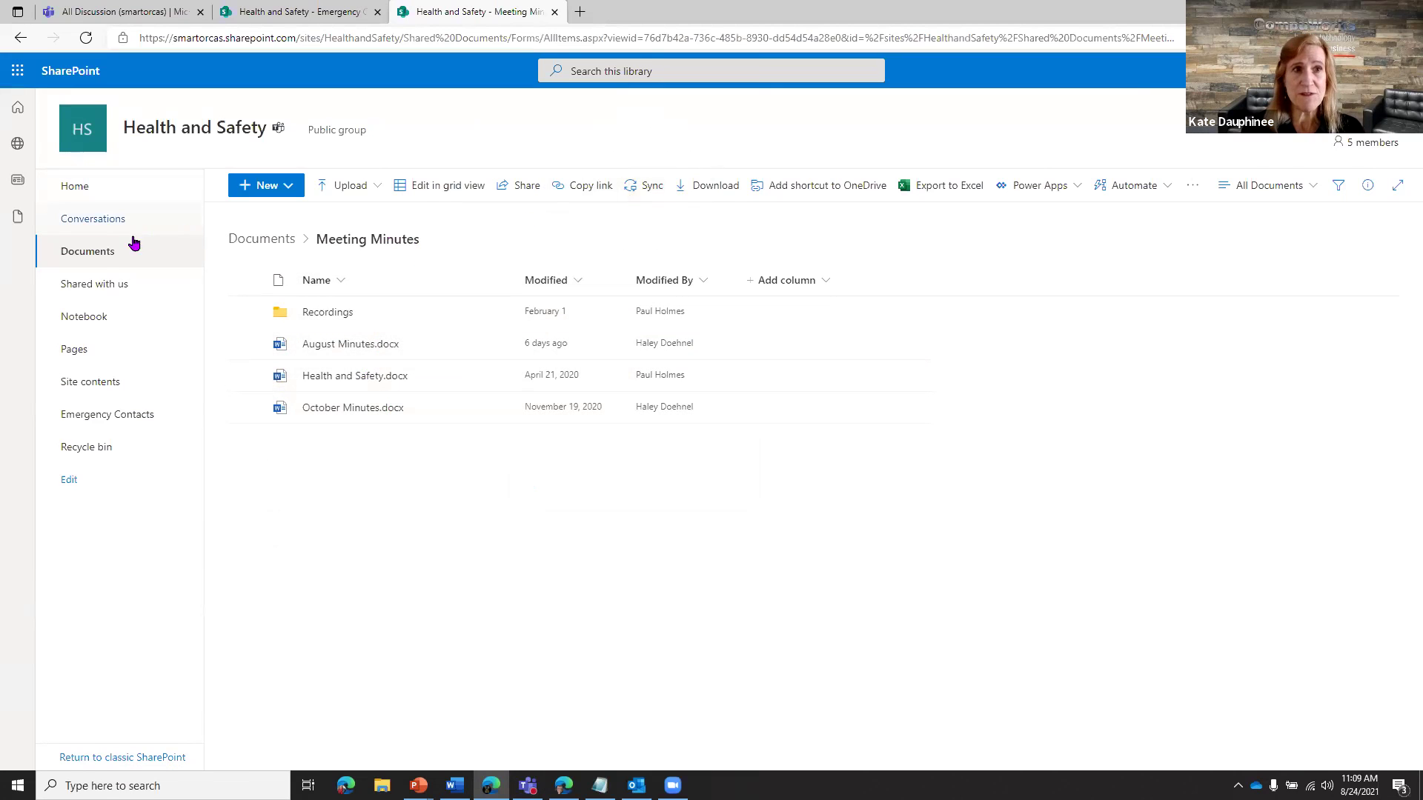
left_click(274, 233)
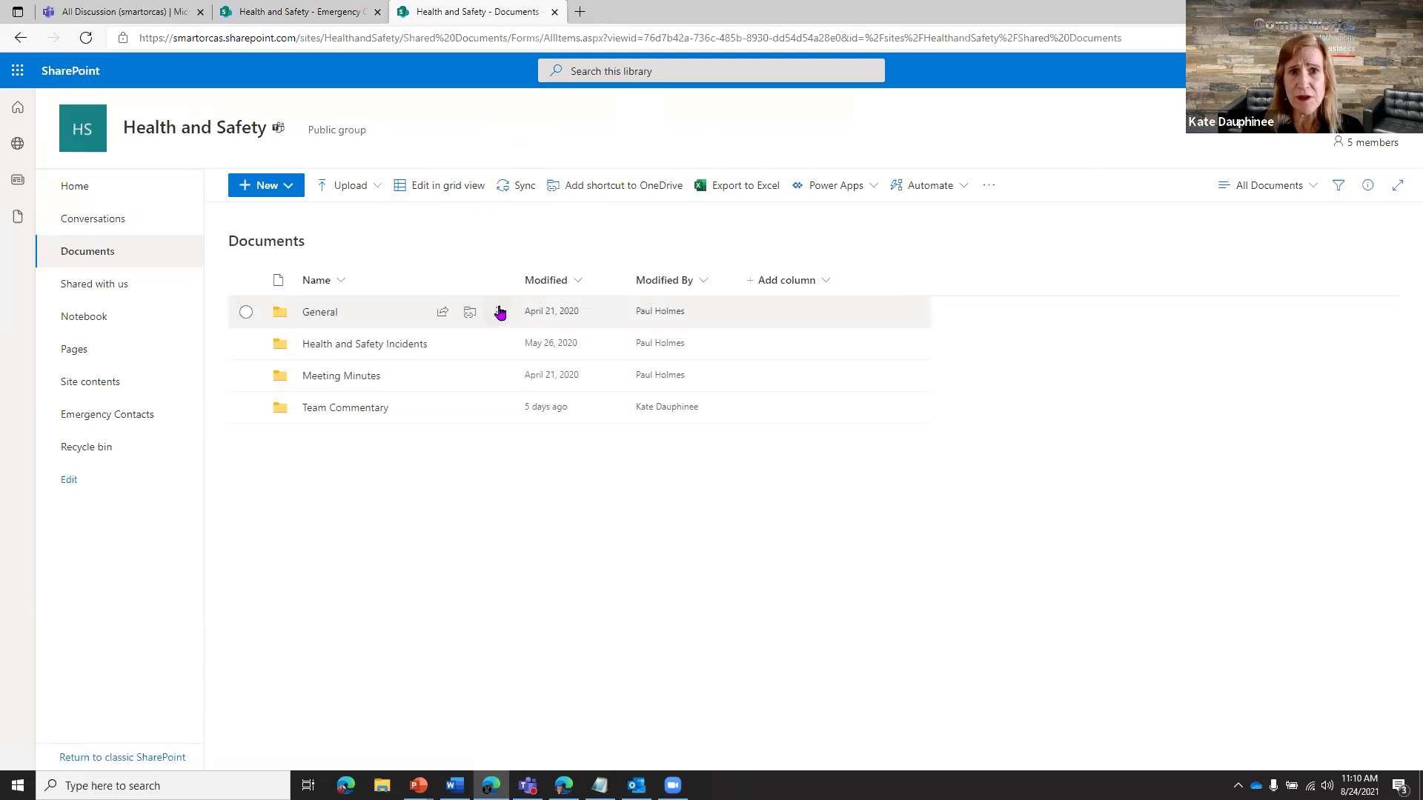
- Browse the action menus for the General folder and August Minutes file, then return Home
left_click(497, 312)
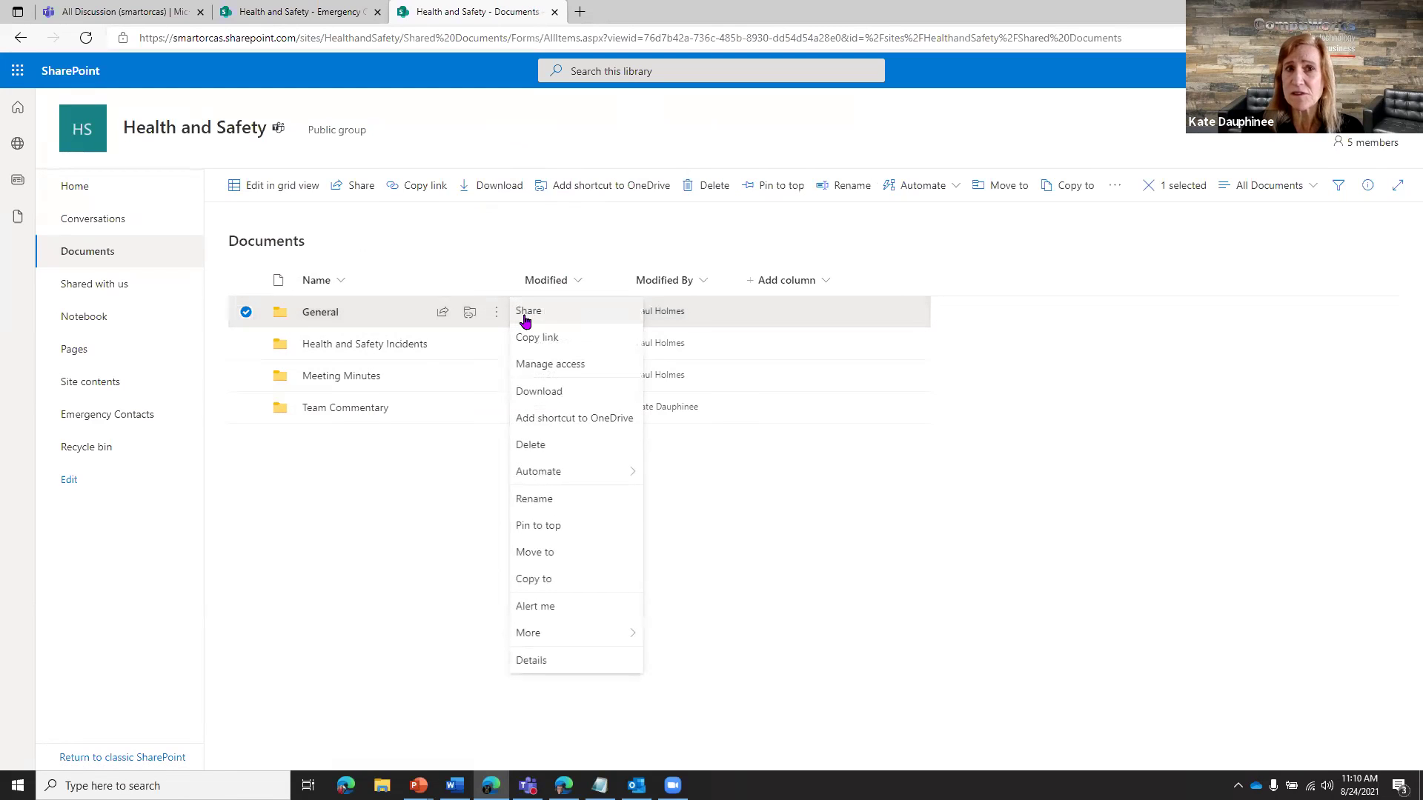
left_click(345, 376)
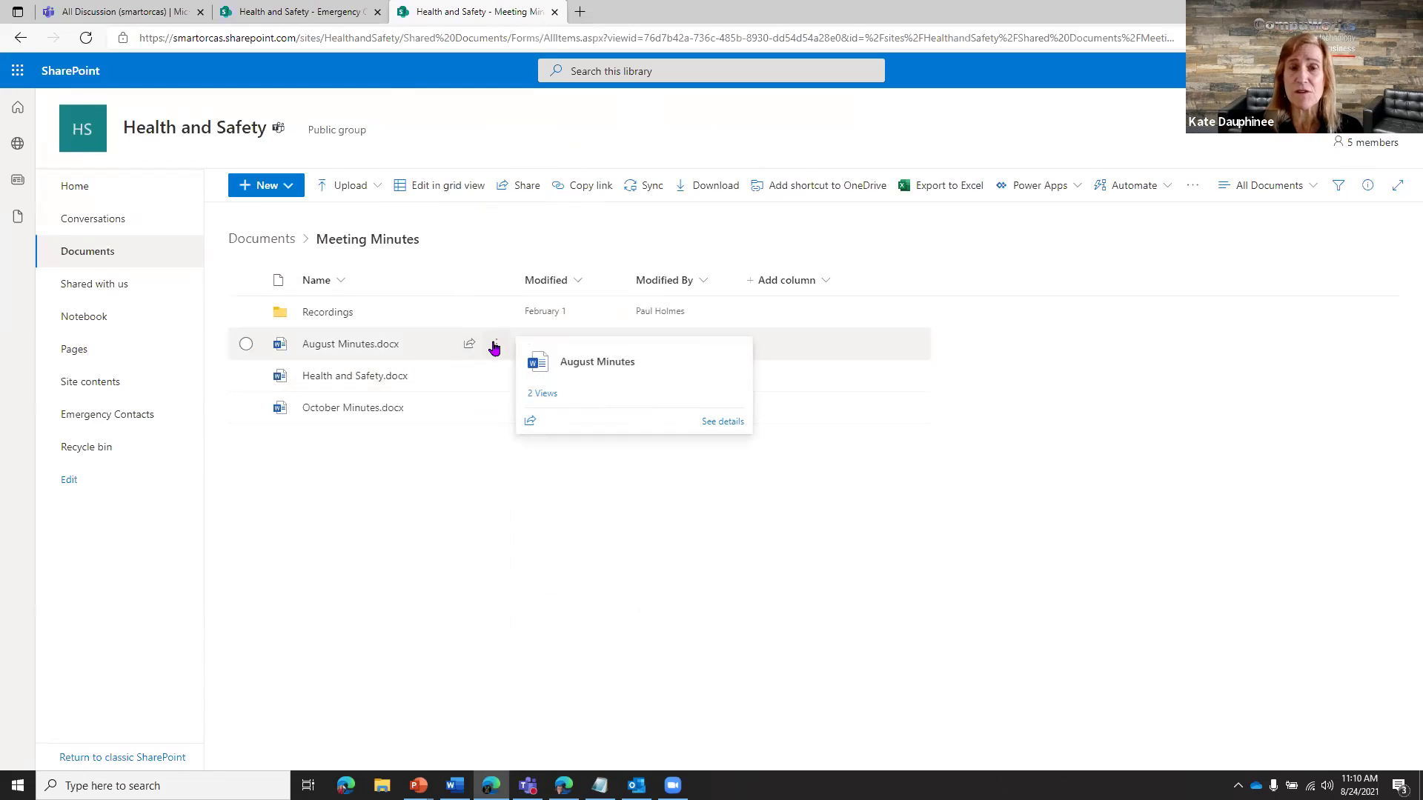
left_click(495, 344)
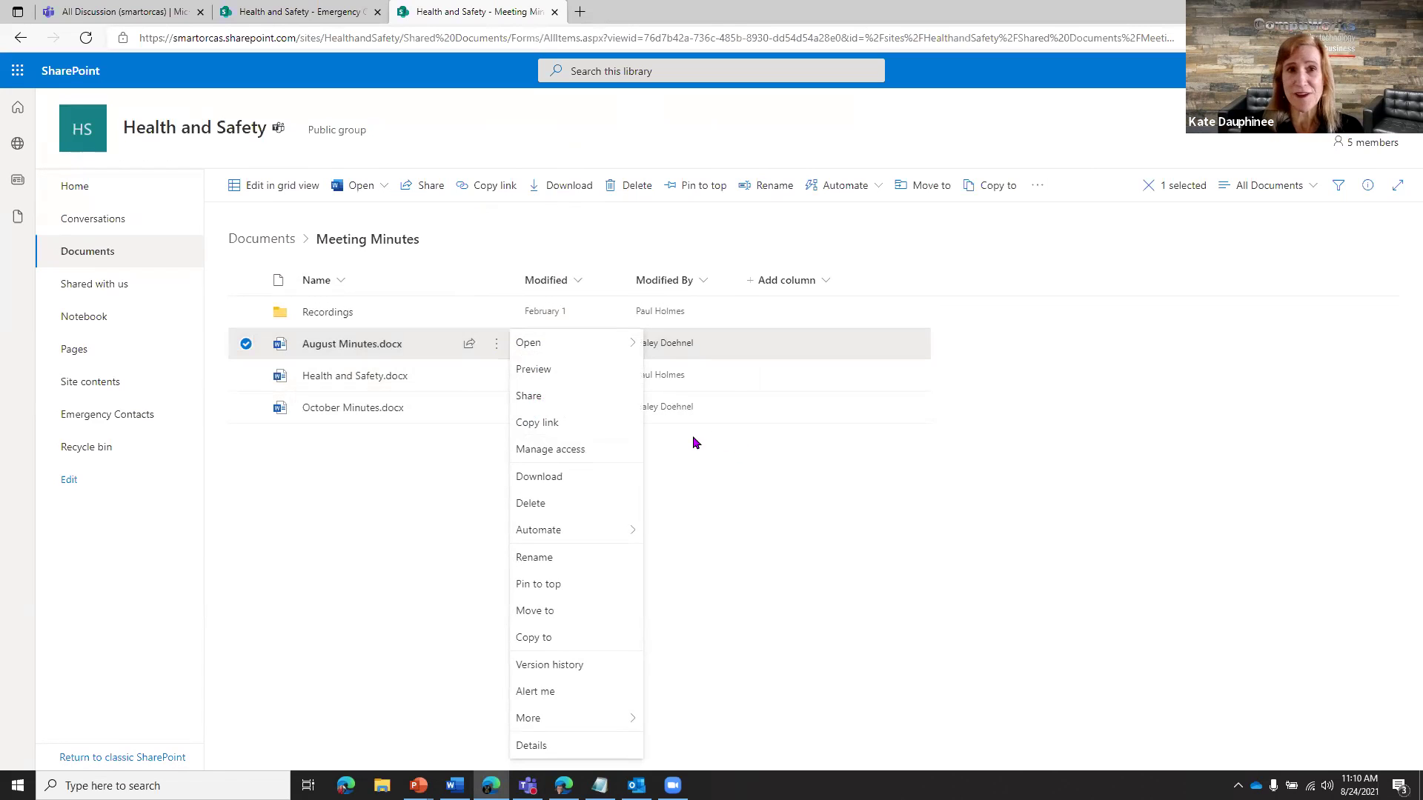
left_click(86, 189)
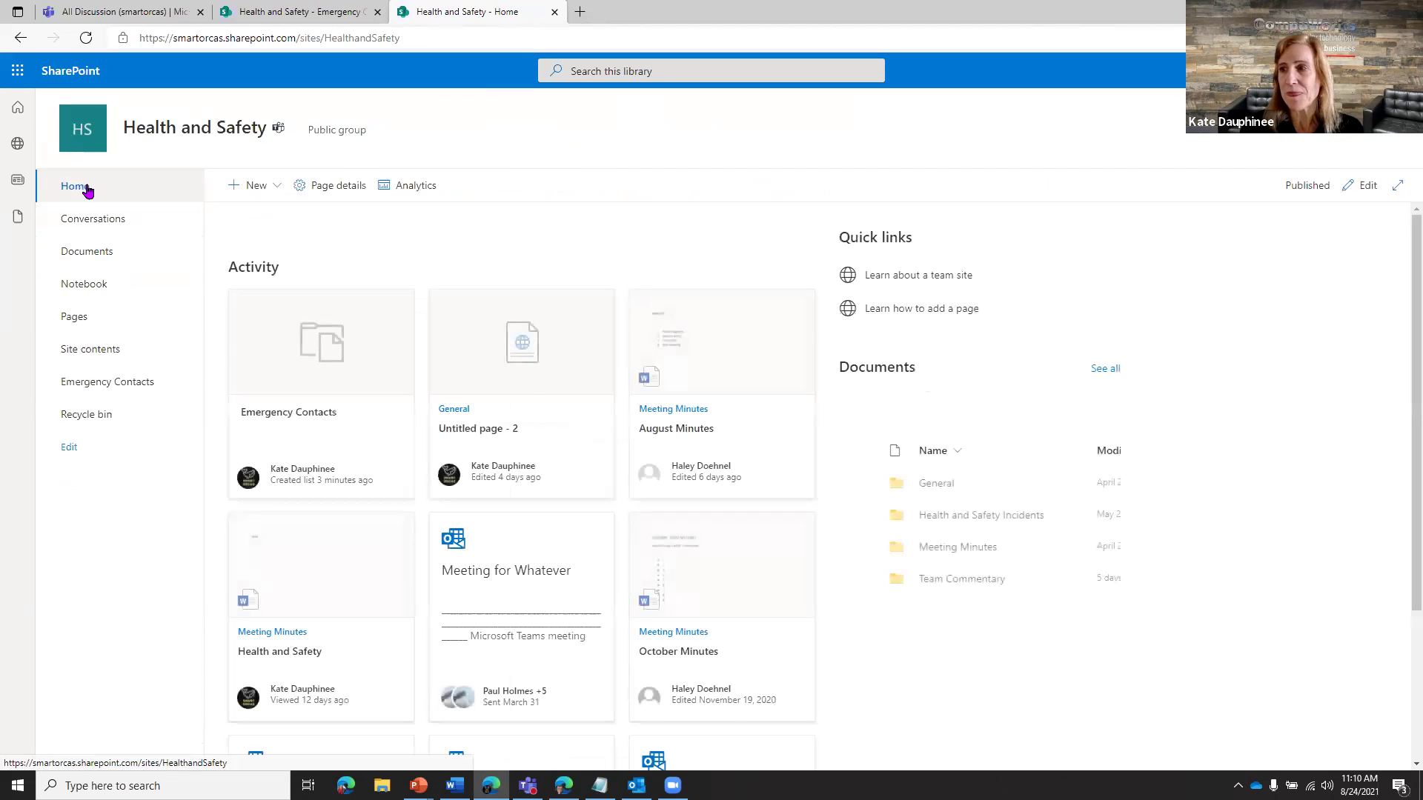
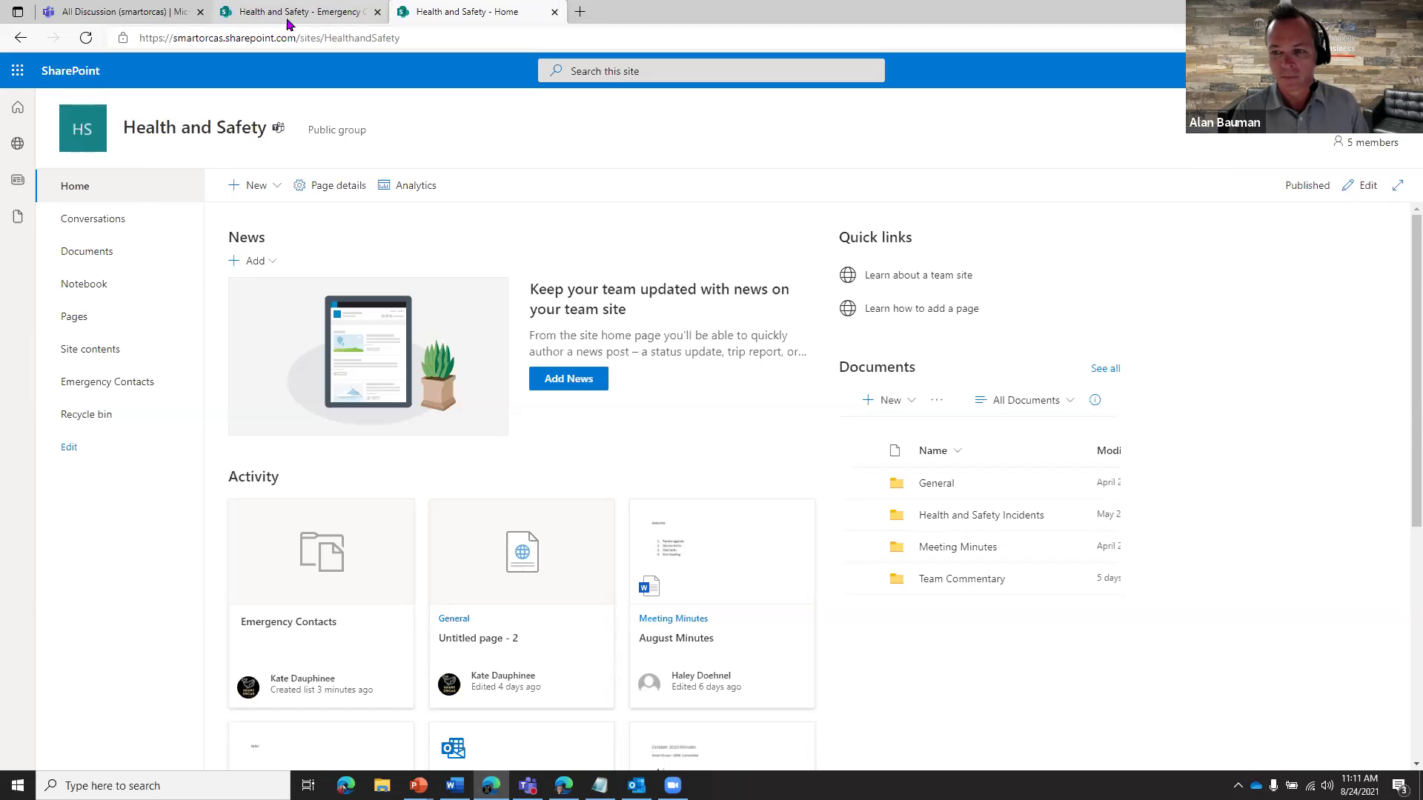
- Open Microsoft Lists in a new tab and check its Recent lists filter
left_click(578, 13)
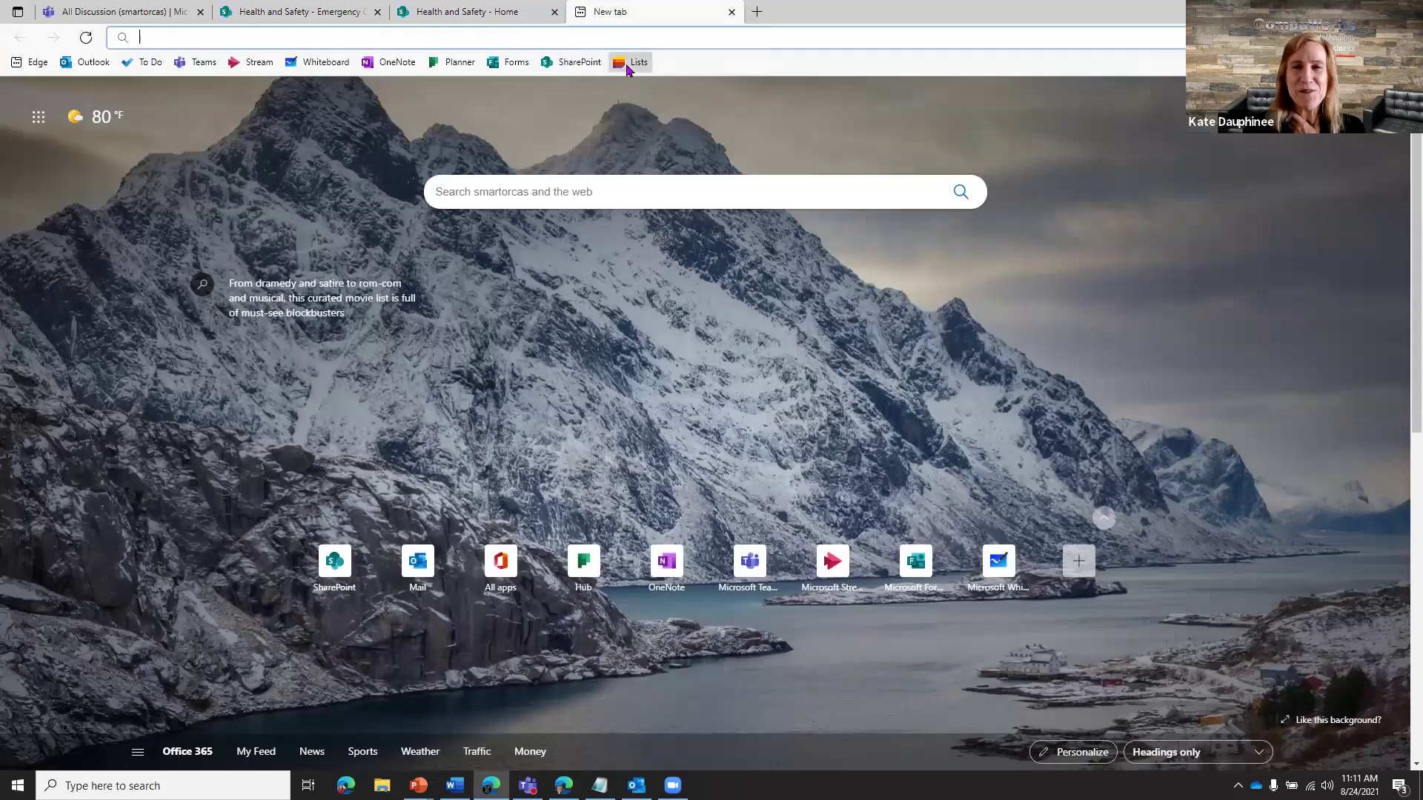
left_click(627, 65)
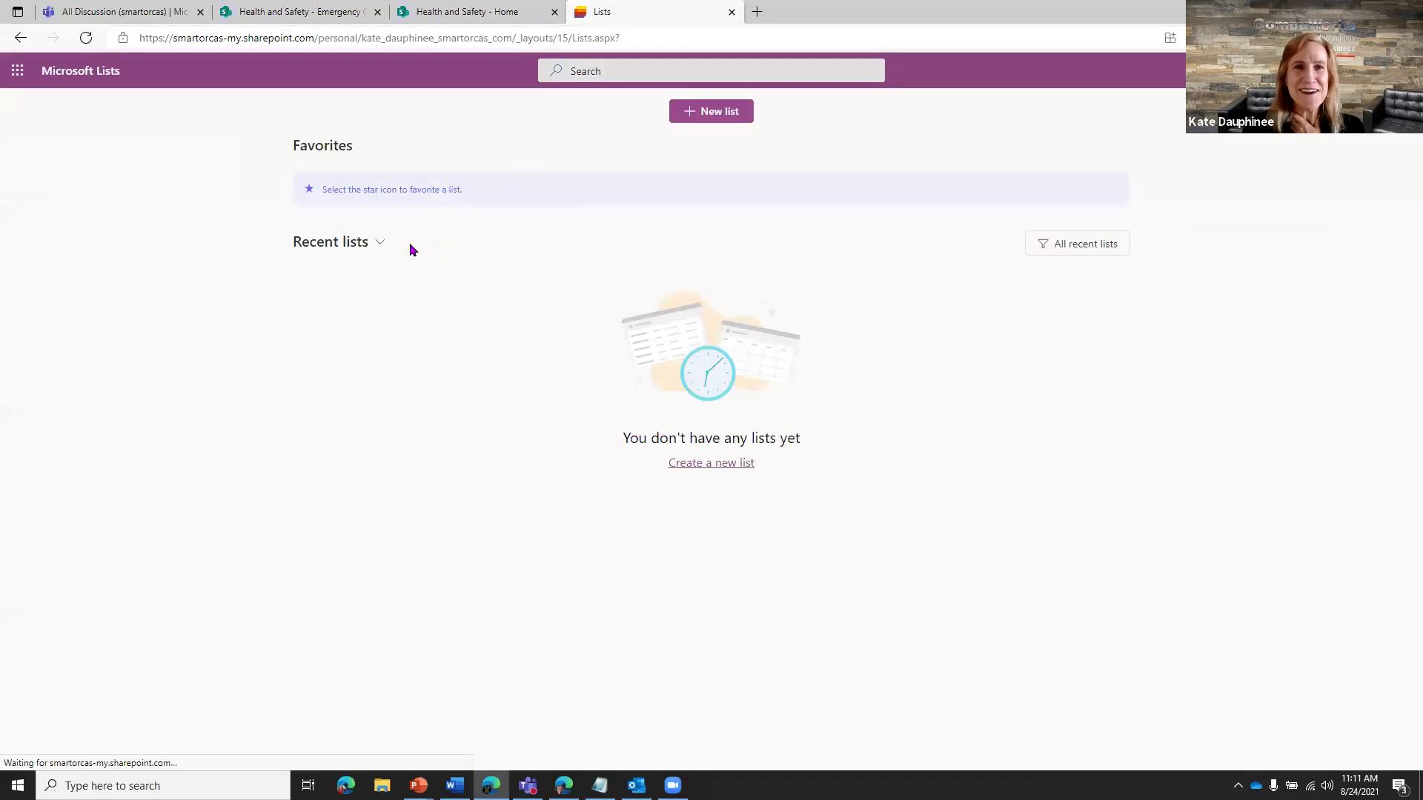
left_click(382, 246)
left_click(368, 266)
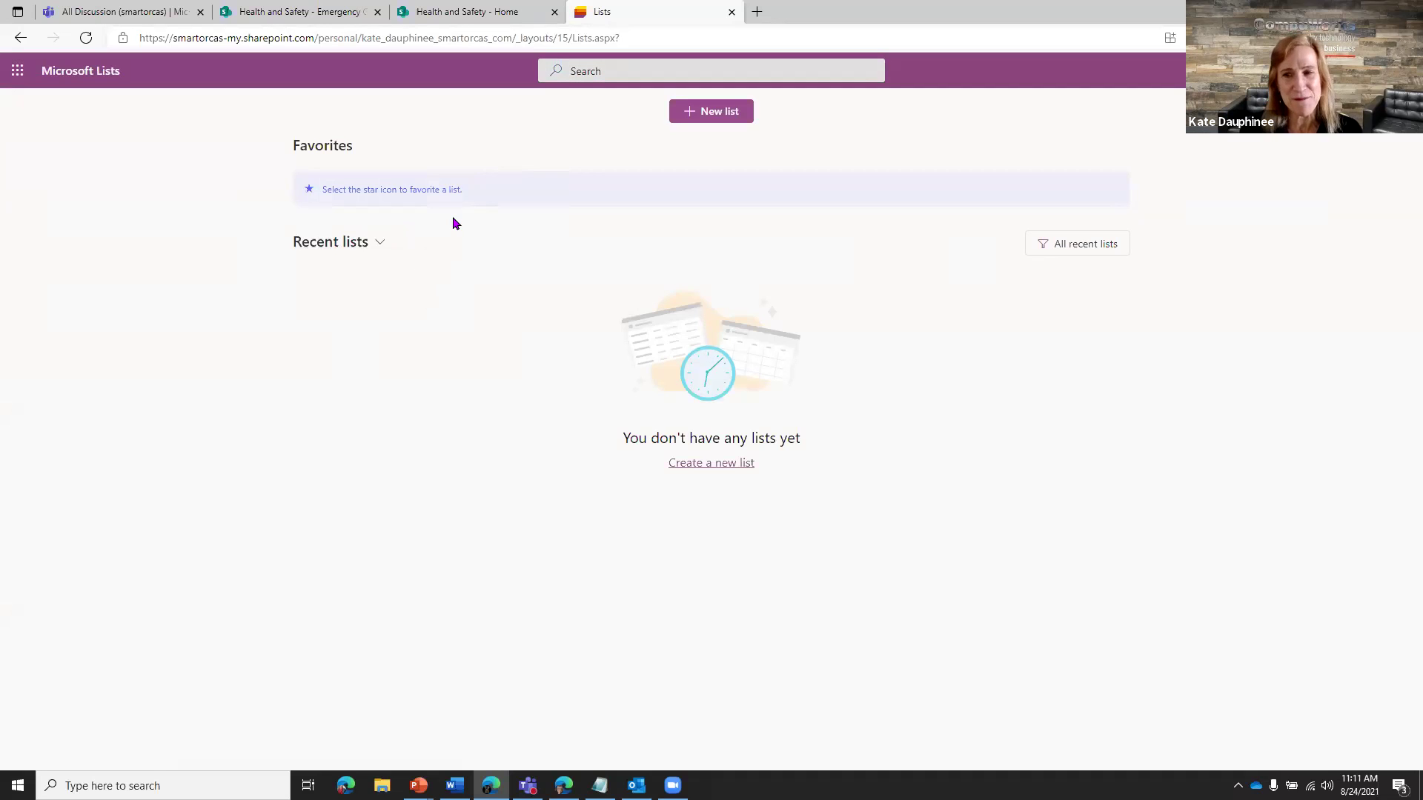
- Glance at the Emergency Contacts list, then return to the Lists home
left_click(275, 13)
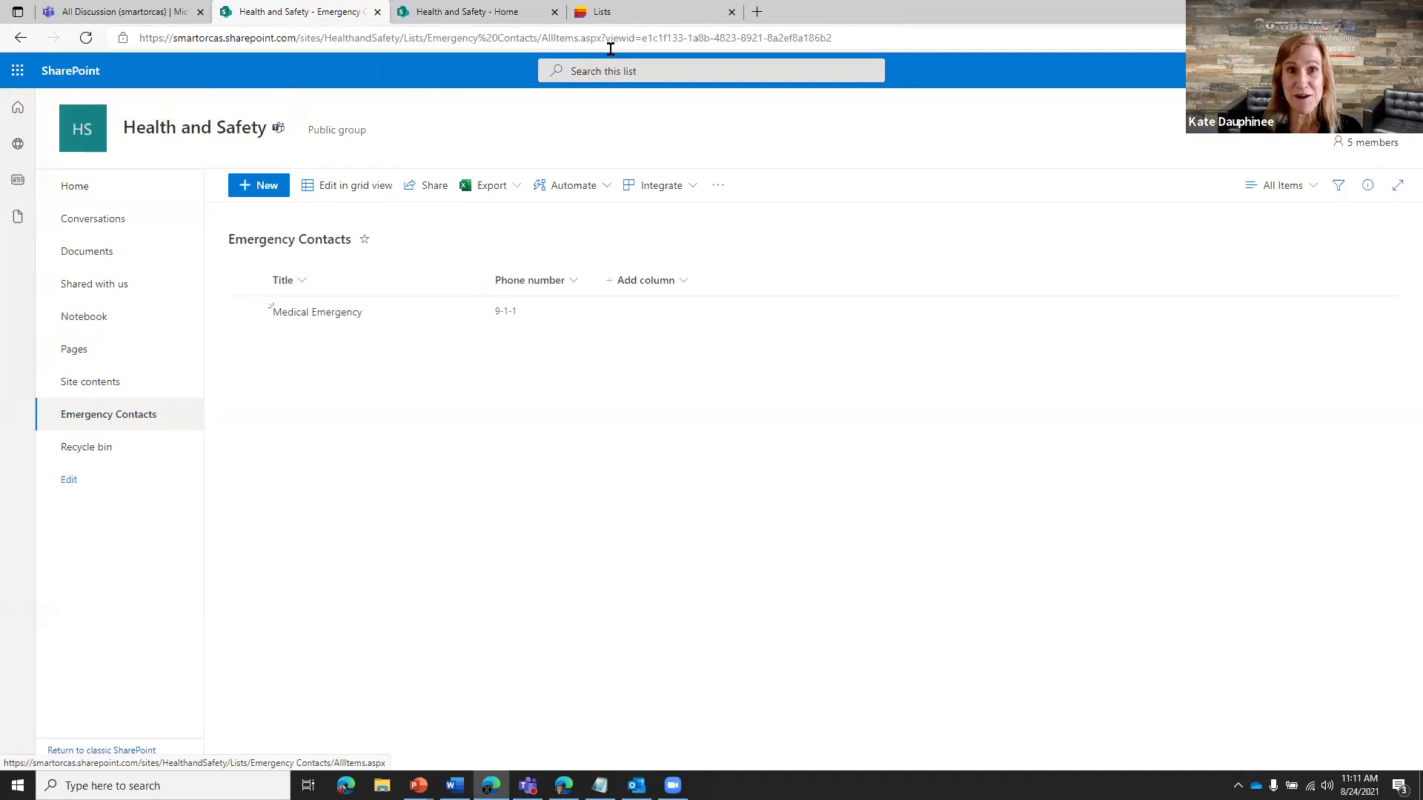
left_click(603, 14)
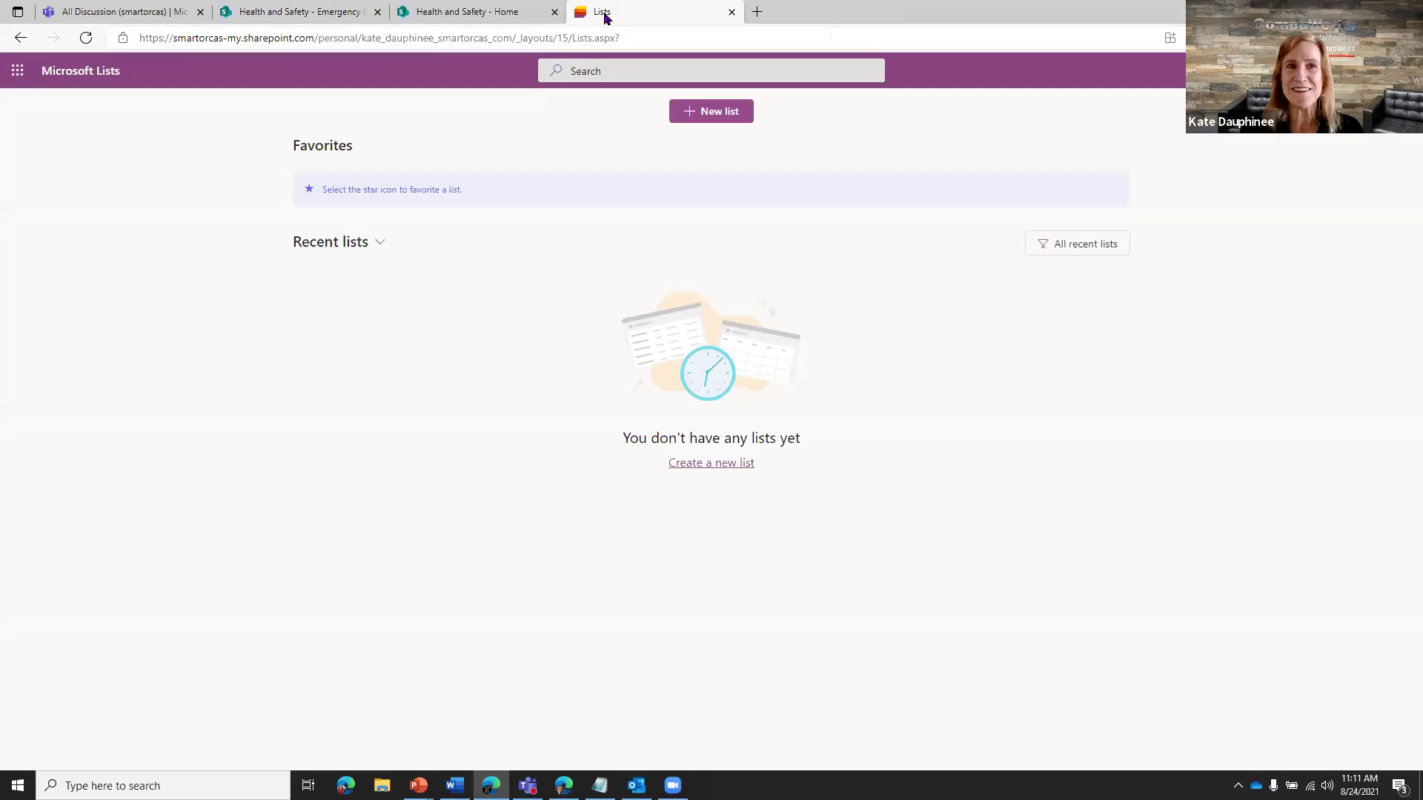
left_click(17, 71)
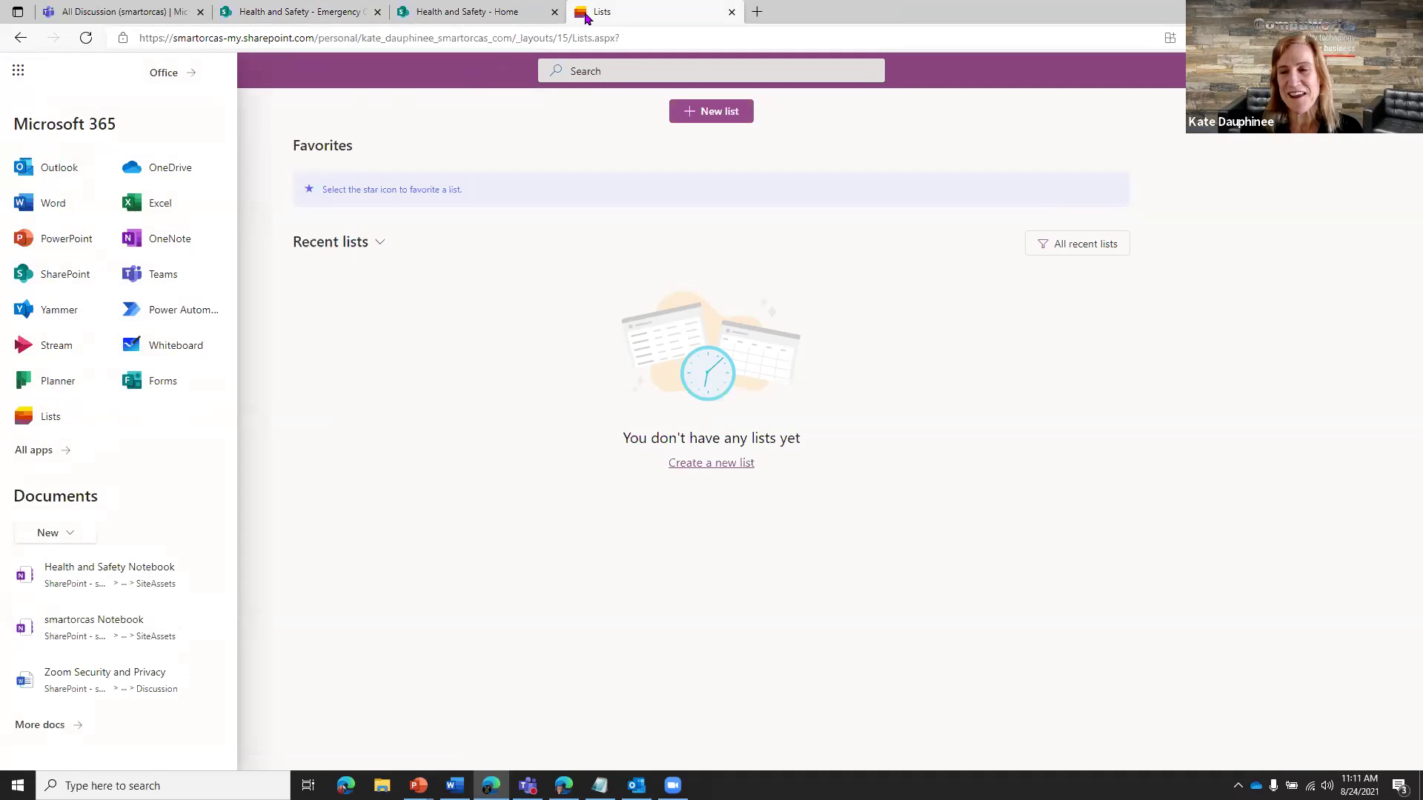
- Dismiss the Microsoft 365 app launcher and switch to the Teams All Discussion channel
left_click(502, 139)
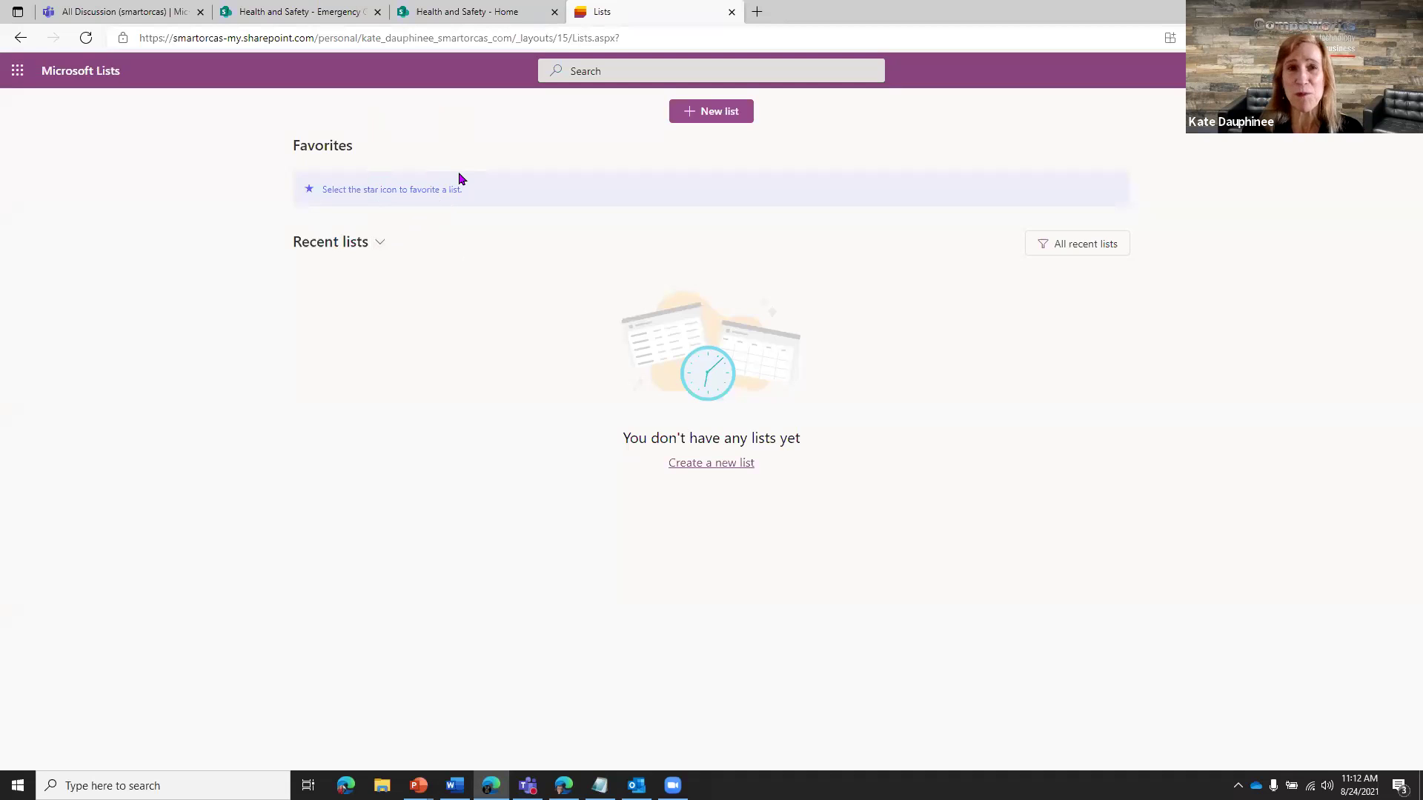
left_click(127, 10)
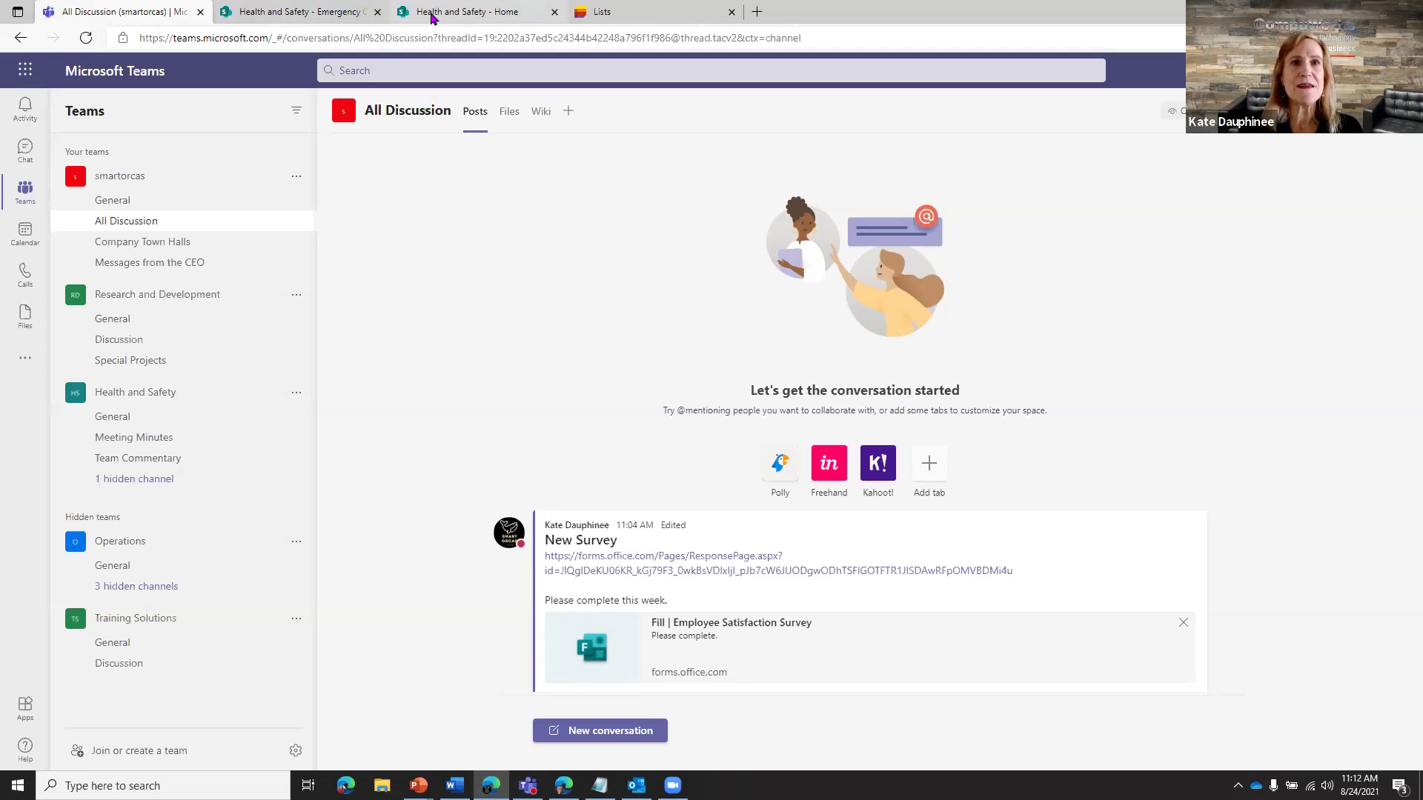
- Go from the Emergency Contacts list to the site home and open Documents
left_click(326, 17)
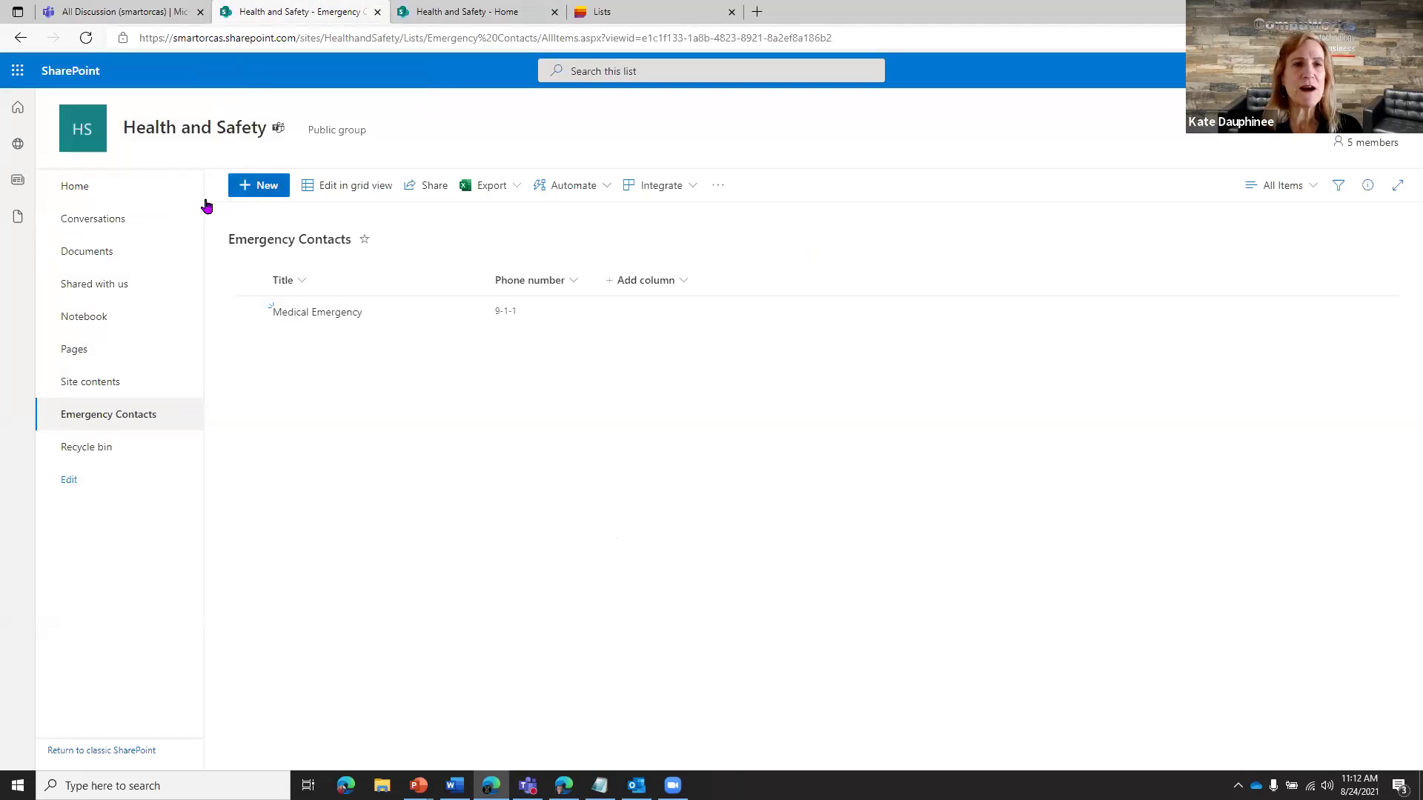
left_click(82, 191)
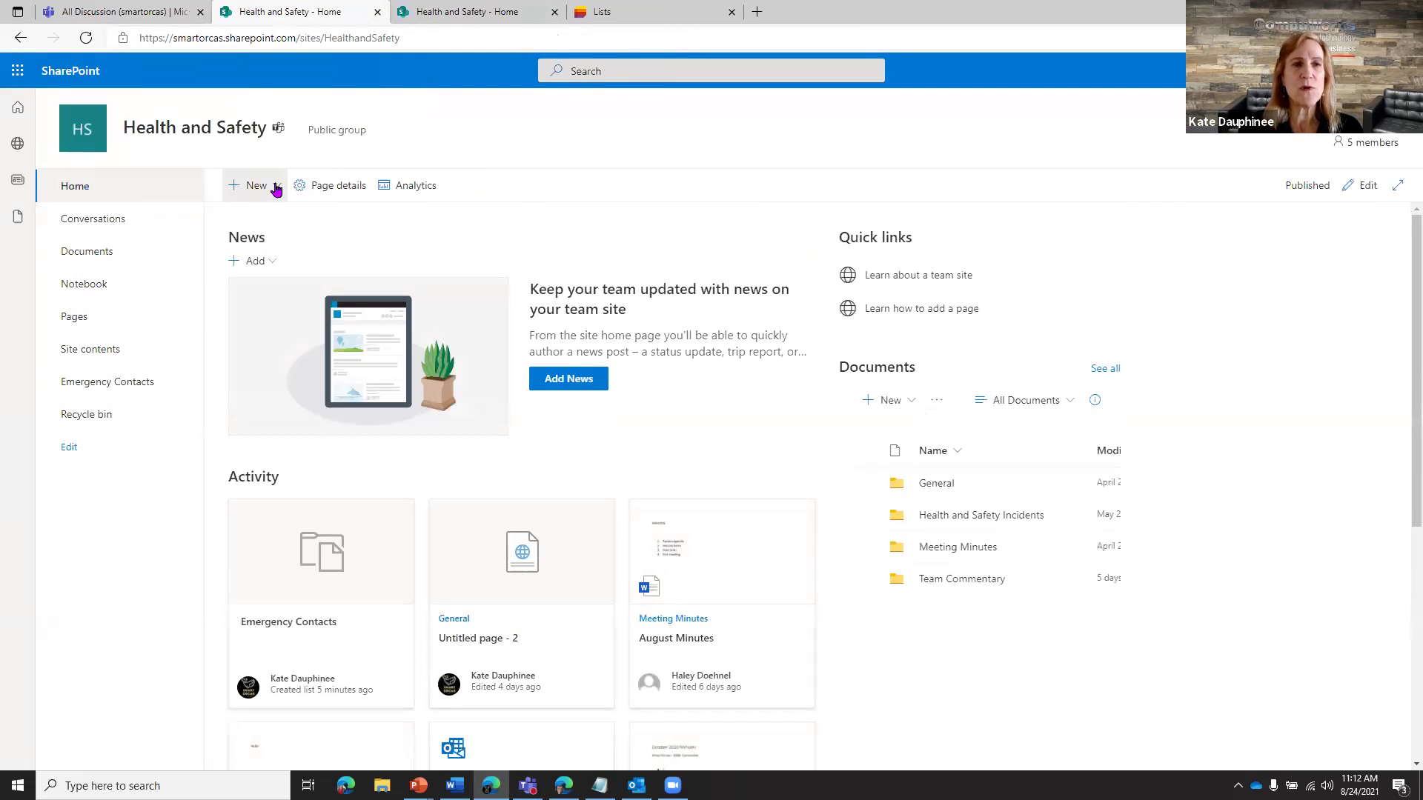
left_click(277, 188)
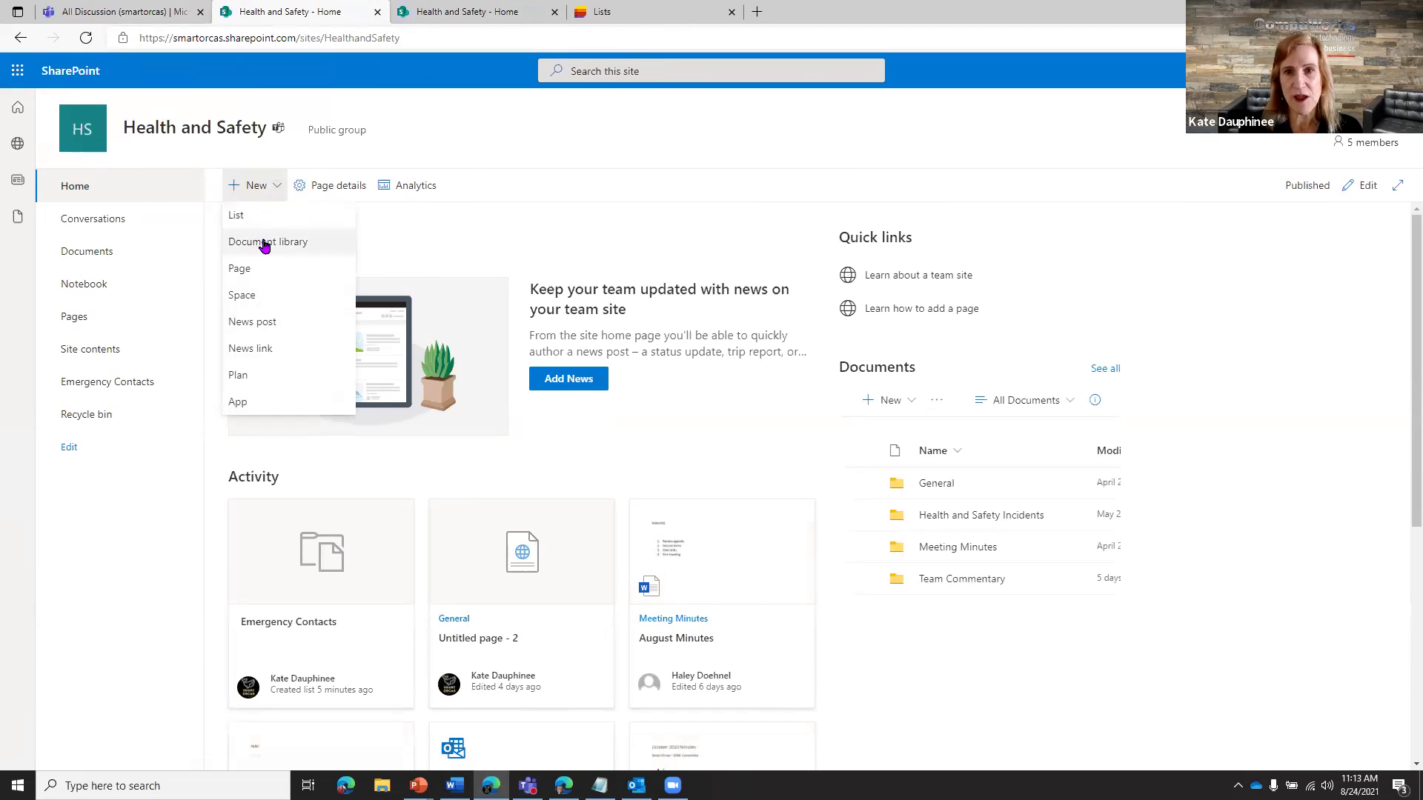
left_click(116, 254)
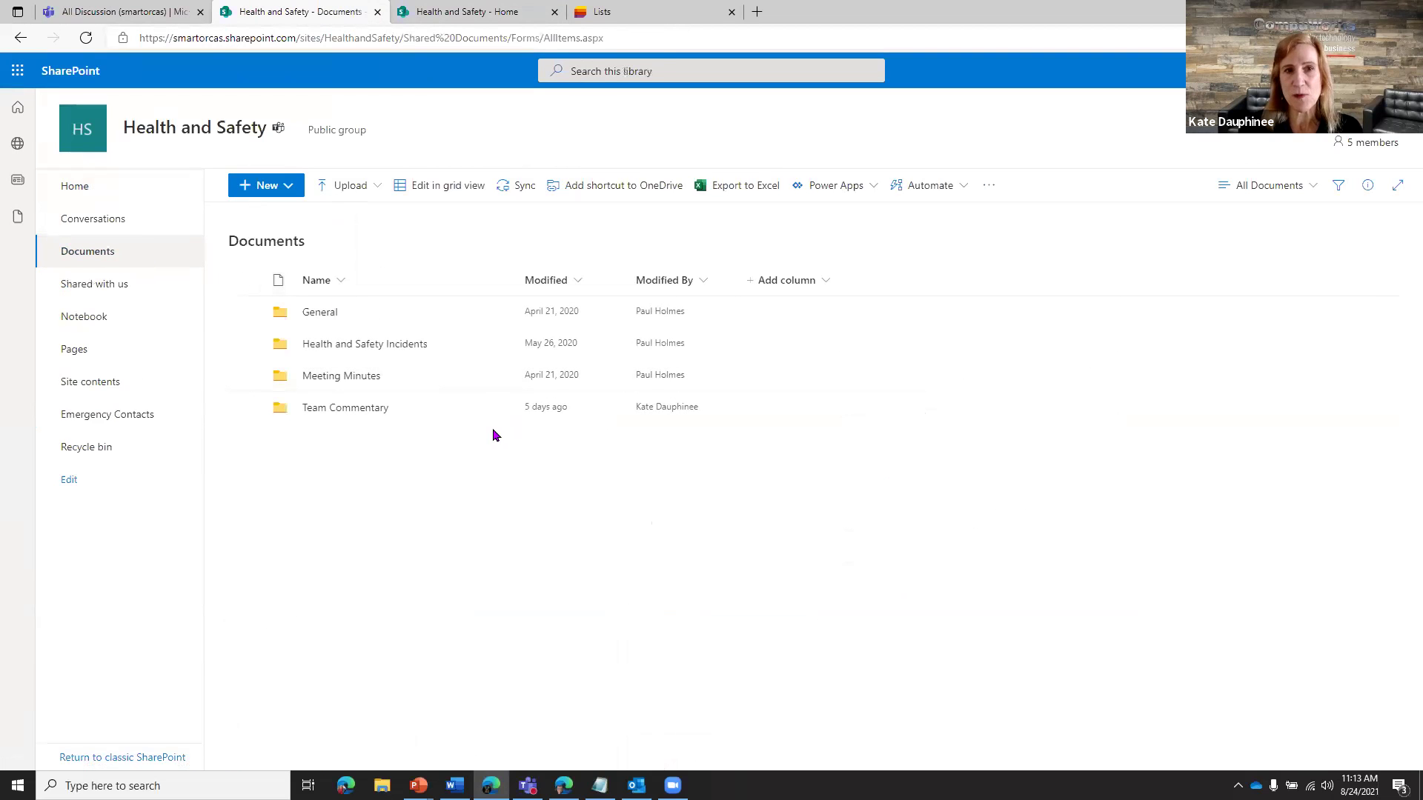
- Return to the Health and Safety site home and browse the New content menu
left_click(90, 189)
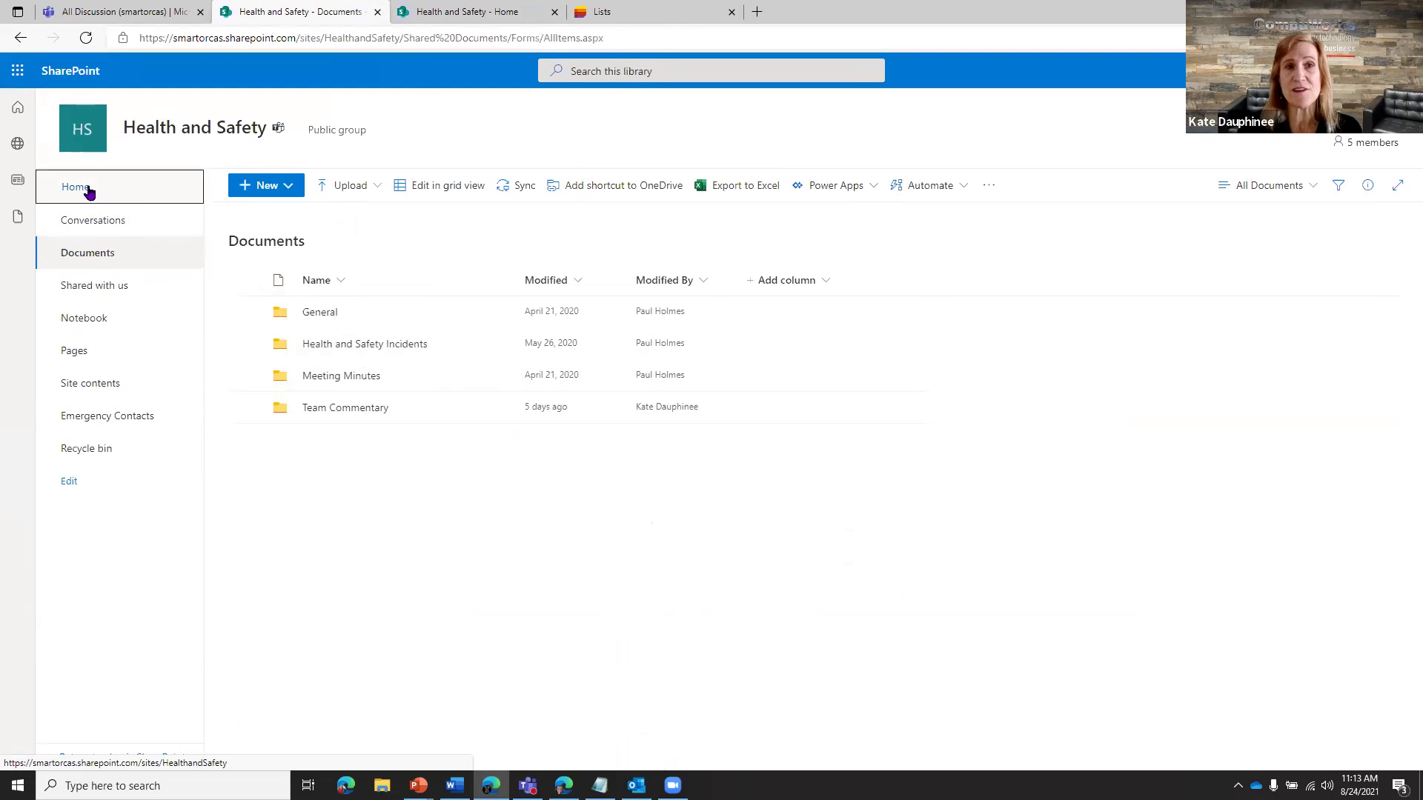
left_click(274, 189)
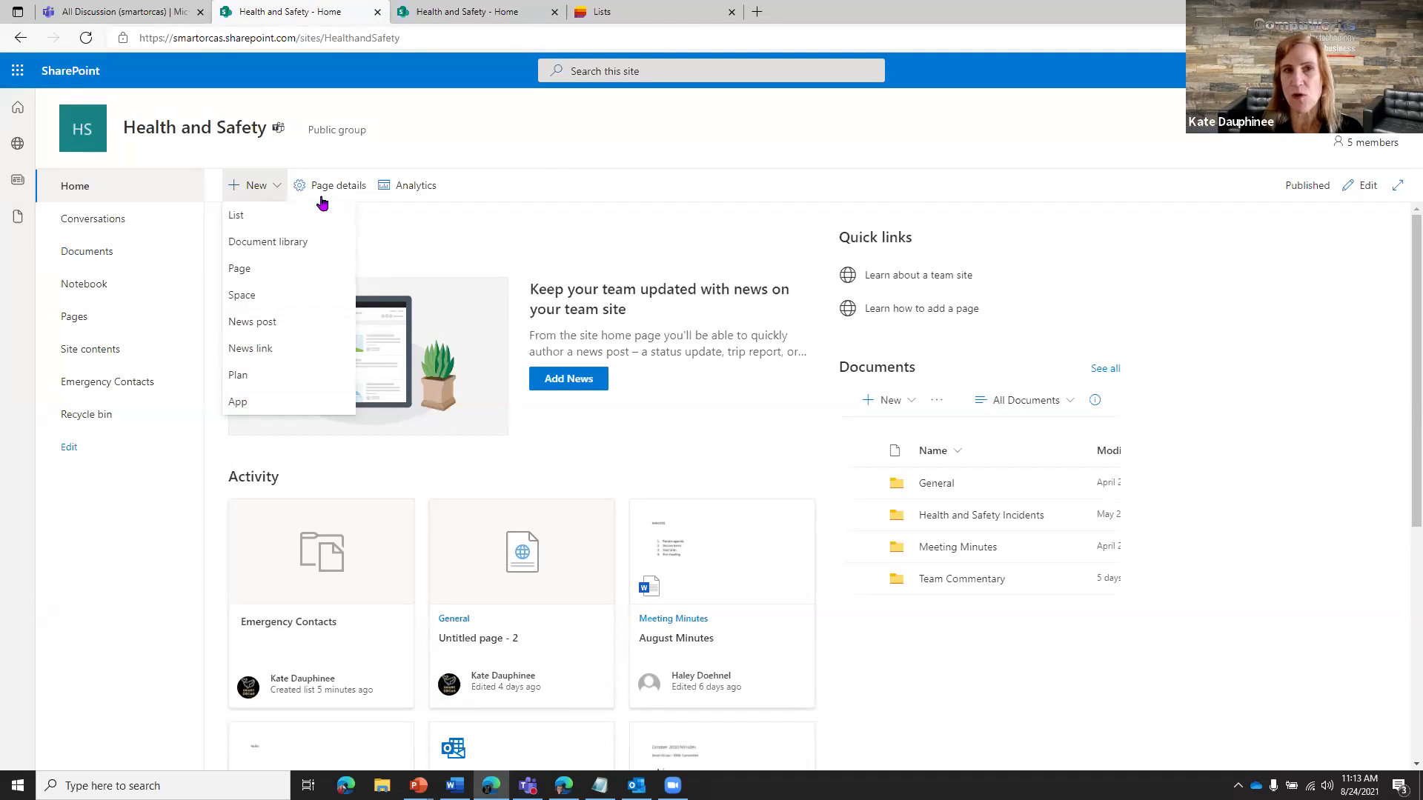
left_click(272, 188)
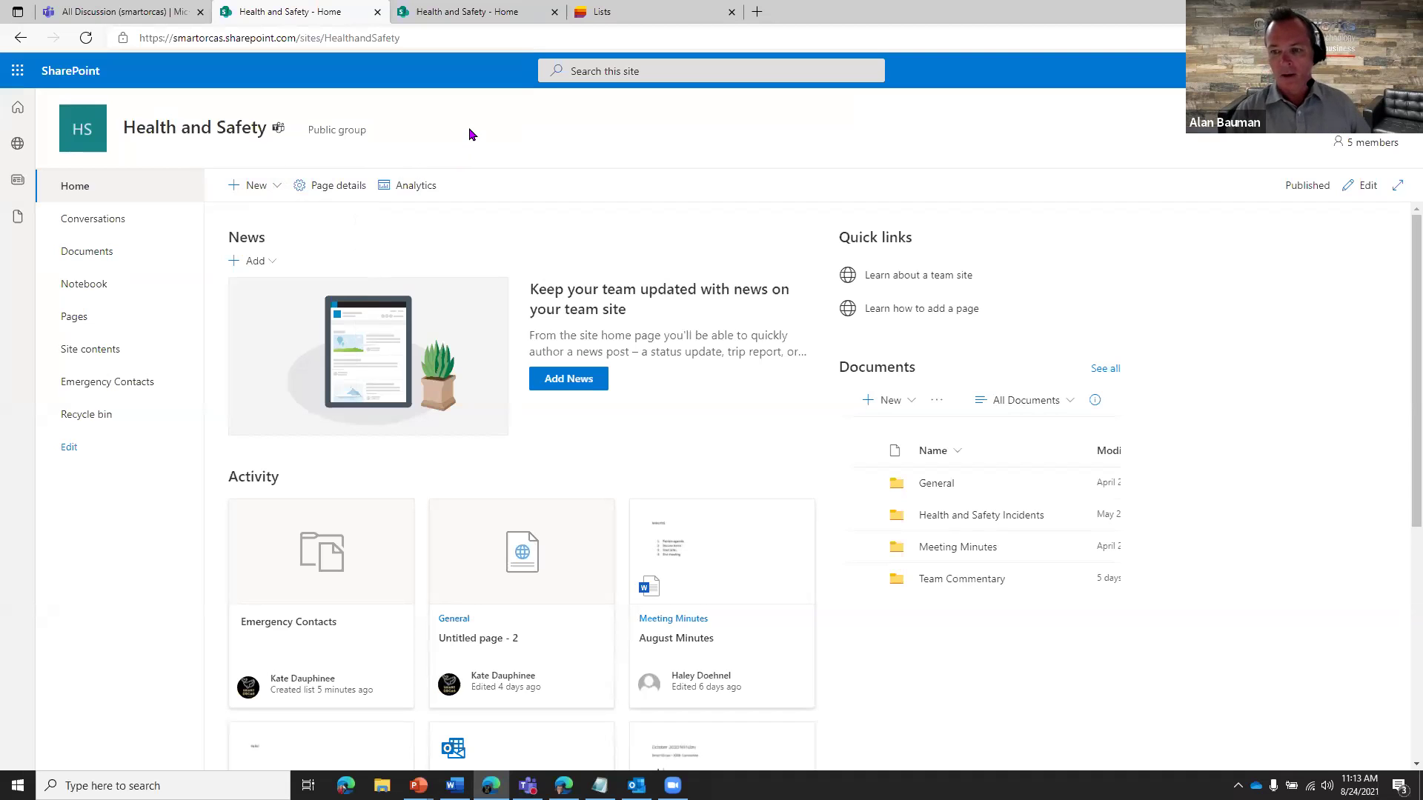
- Open the Teams Meeting Minutes channel, then close the duplicate Health and Safety Home tab
left_click(136, 15)
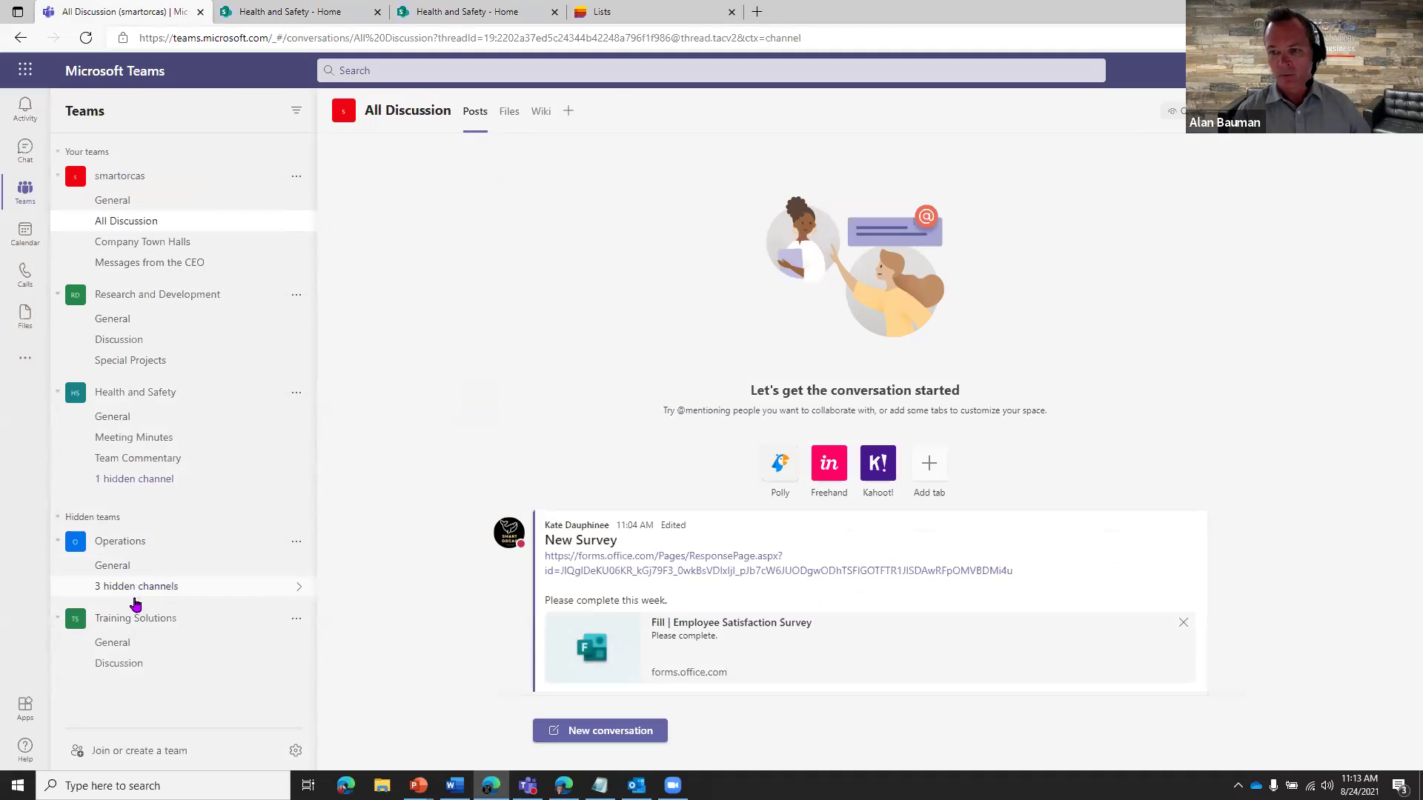
left_click(141, 438)
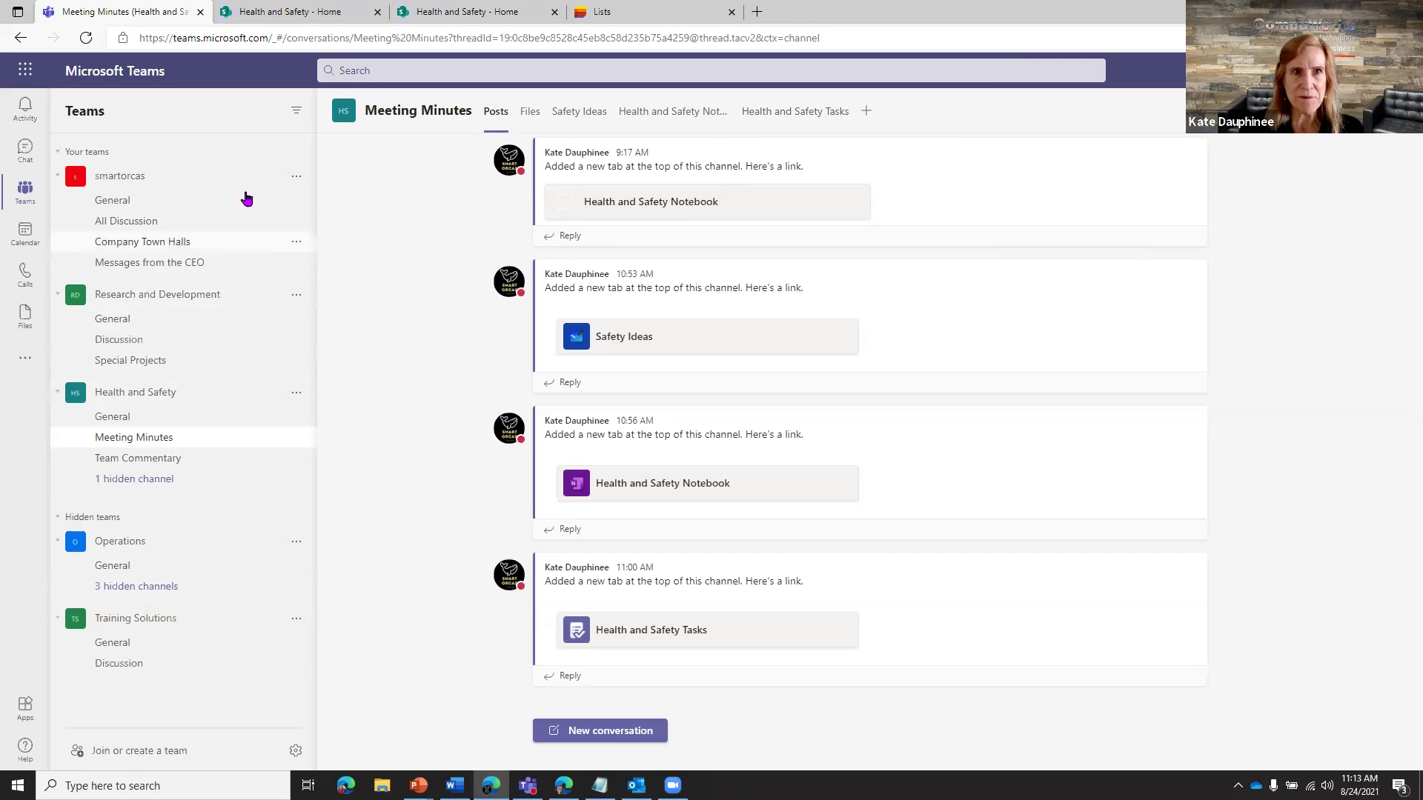
left_click(327, 13)
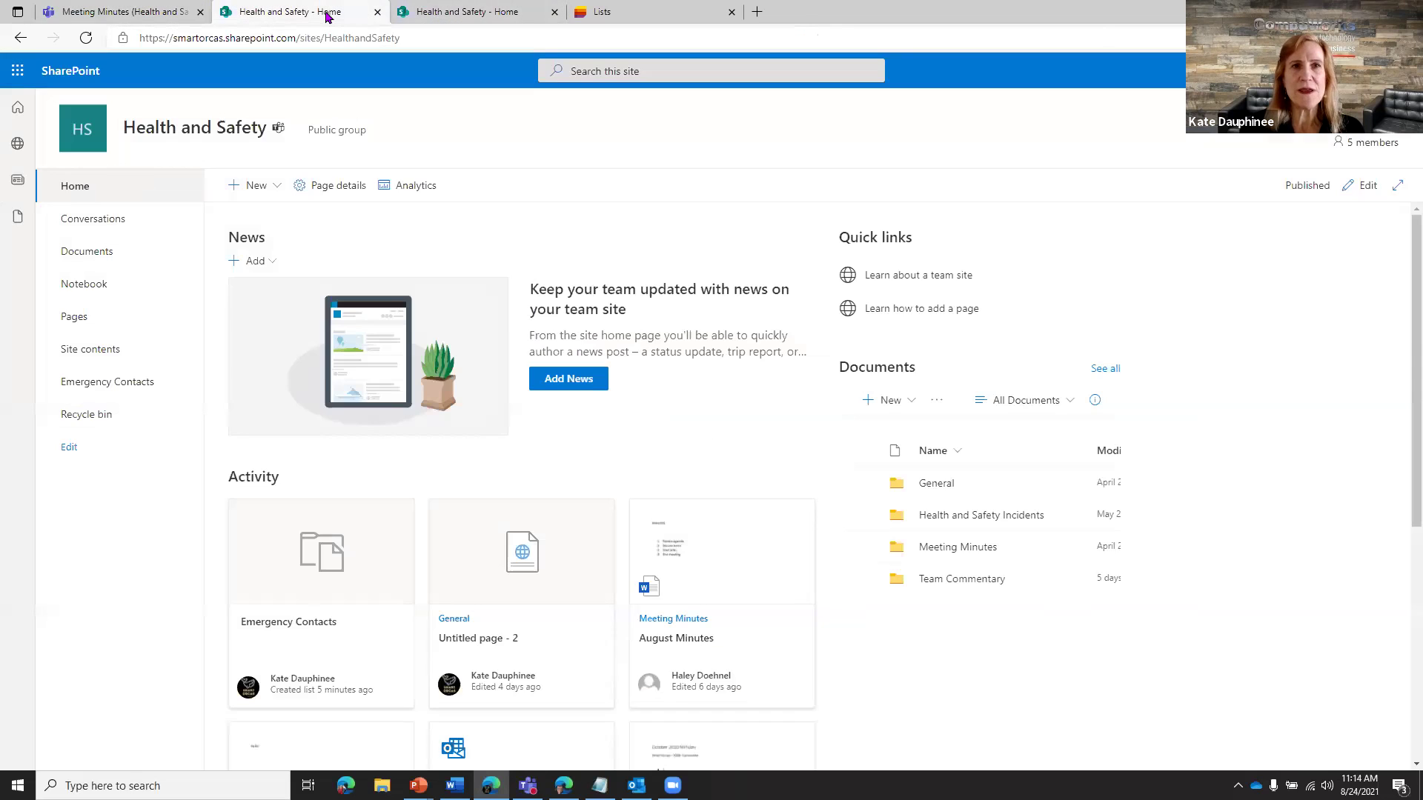
left_click(554, 12)
- Open Microsoft Forms in a new tab, review recent forms and groups, then close it
left_click(581, 13)
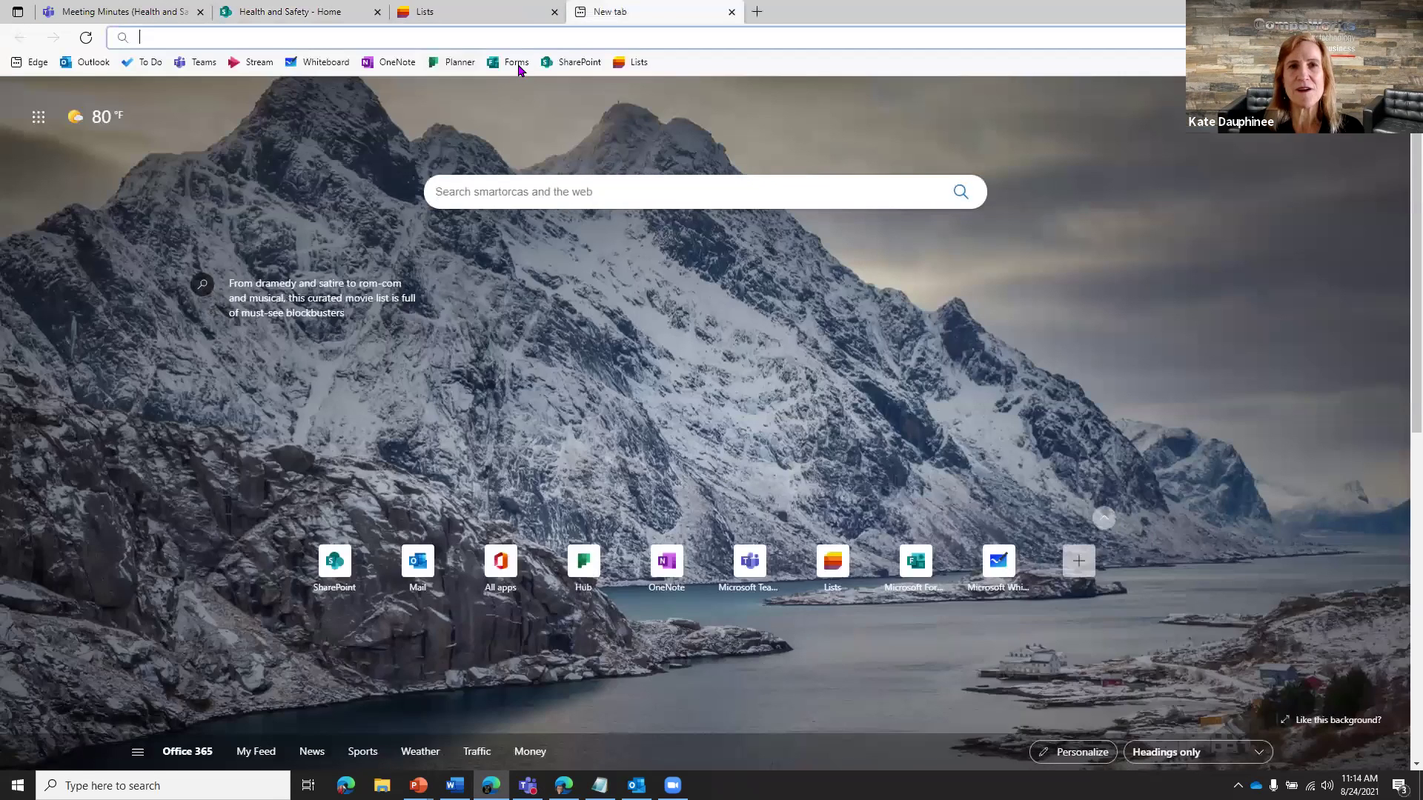
left_click(517, 64)
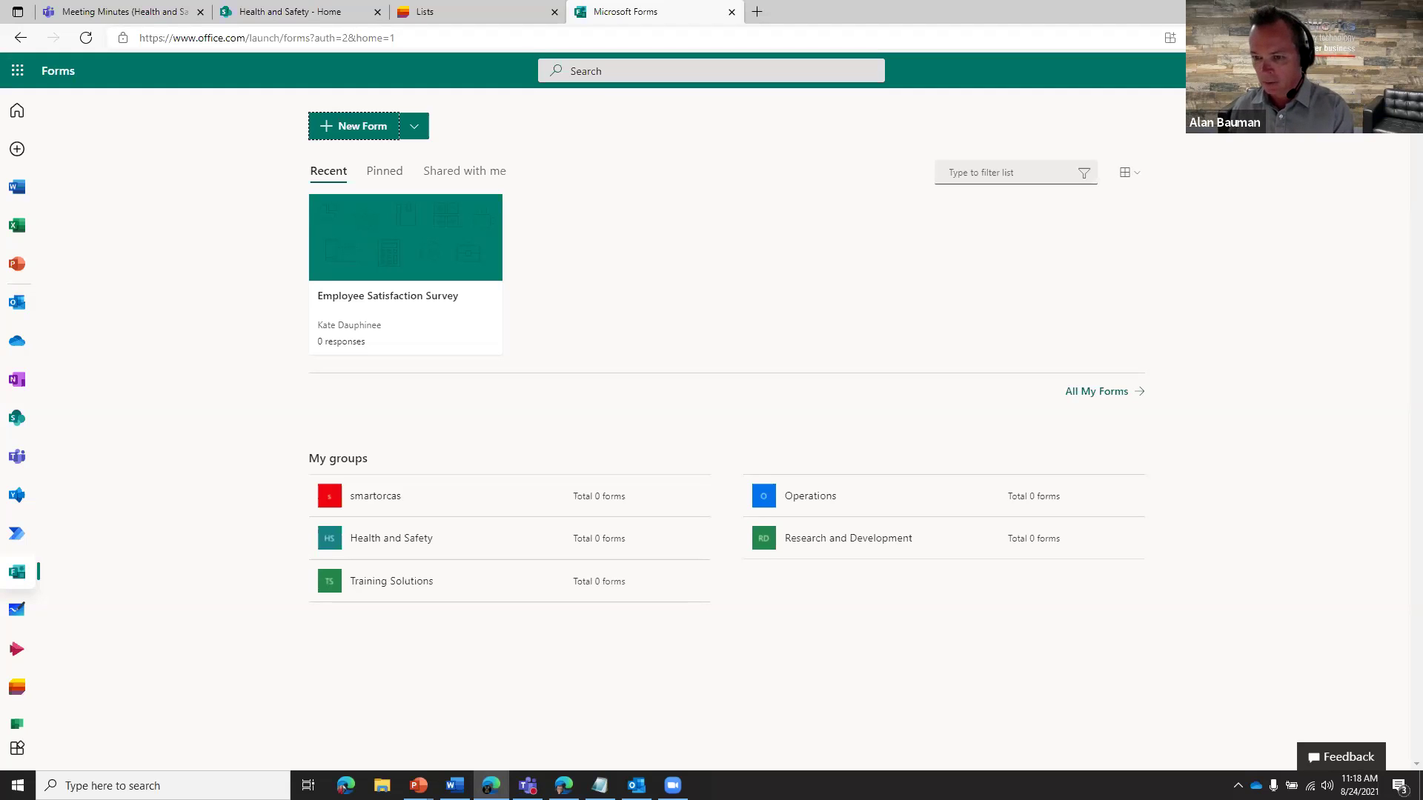
left_click(732, 13)
- Close the Lists and Health and Safety SharePoint tabs and open a blank new tab
left_click(554, 12)
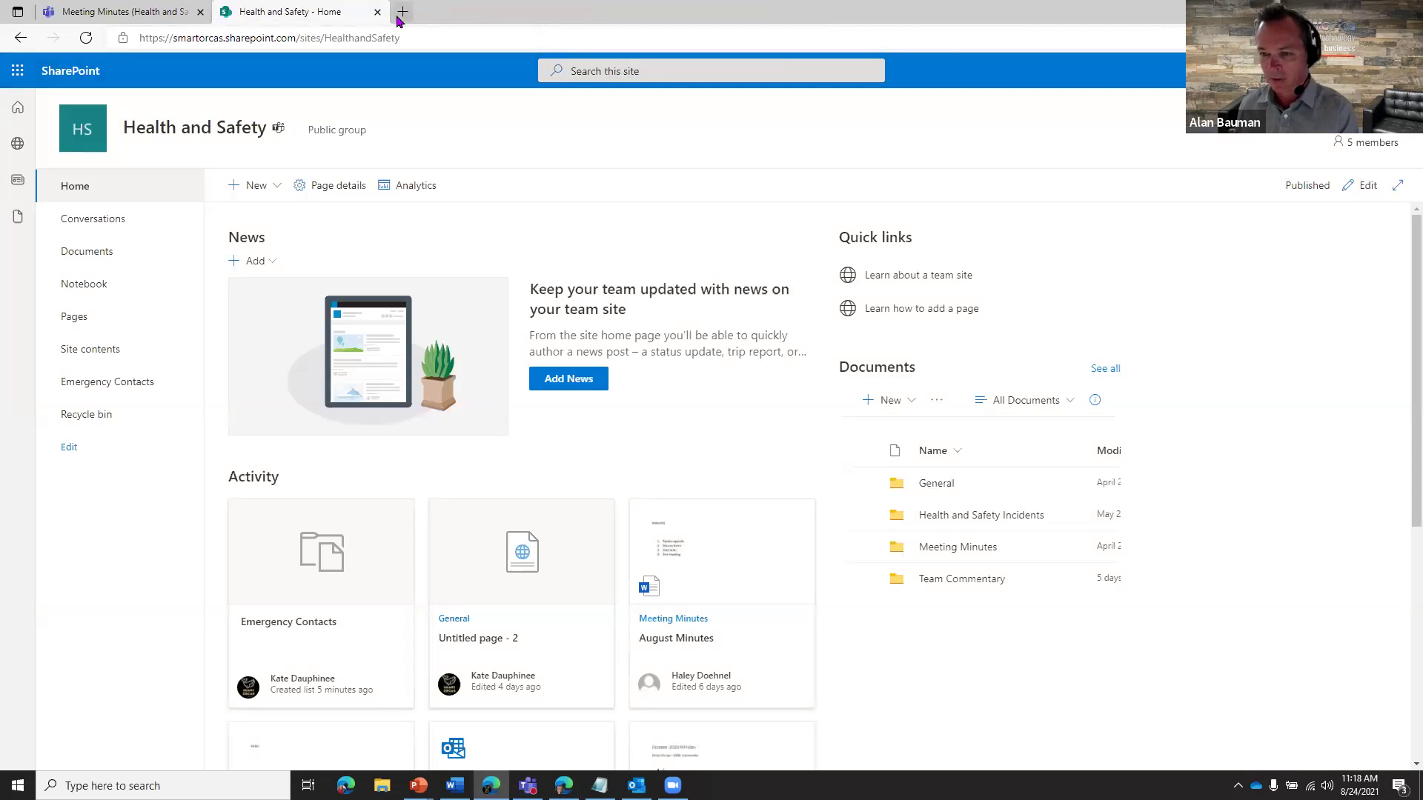
left_click(378, 13)
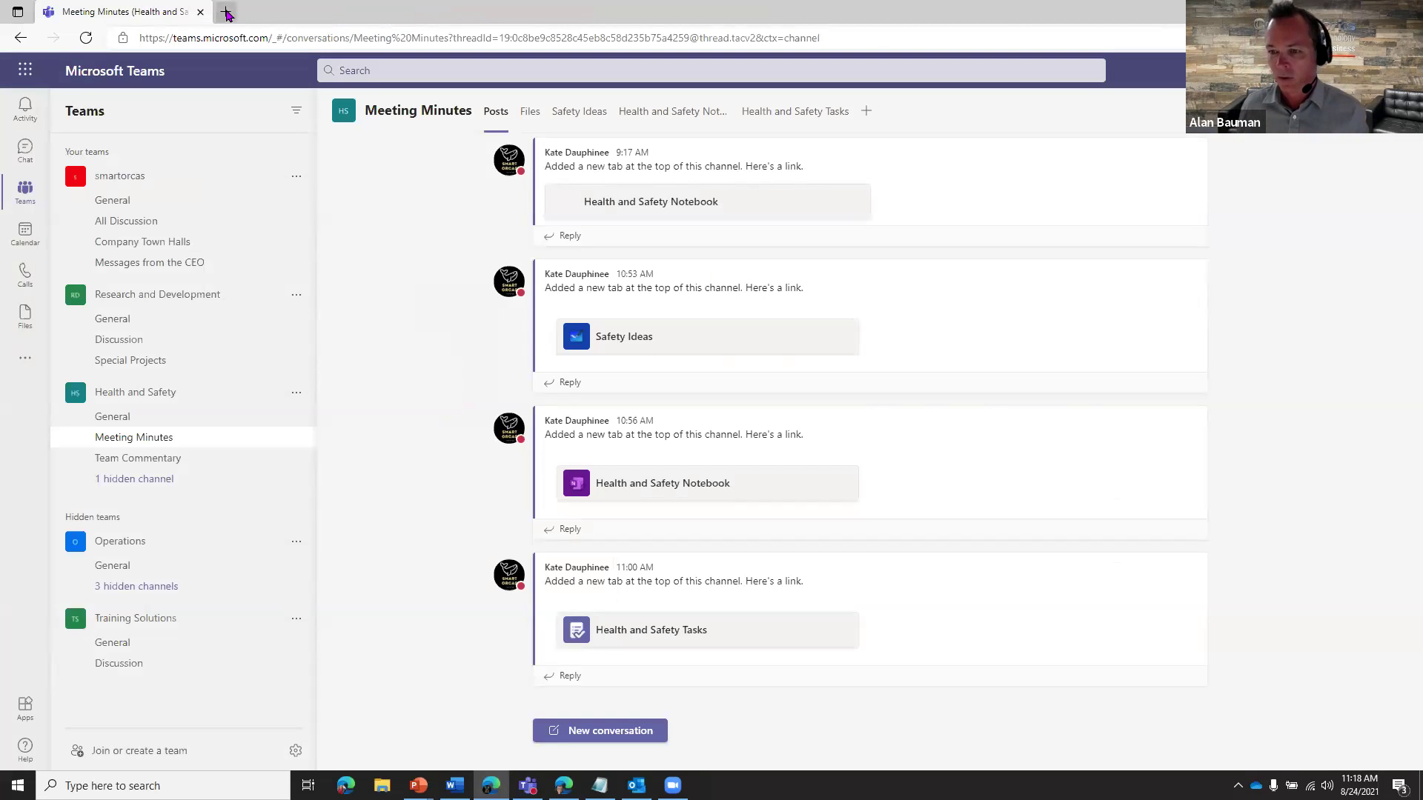
key("ctrl+t")
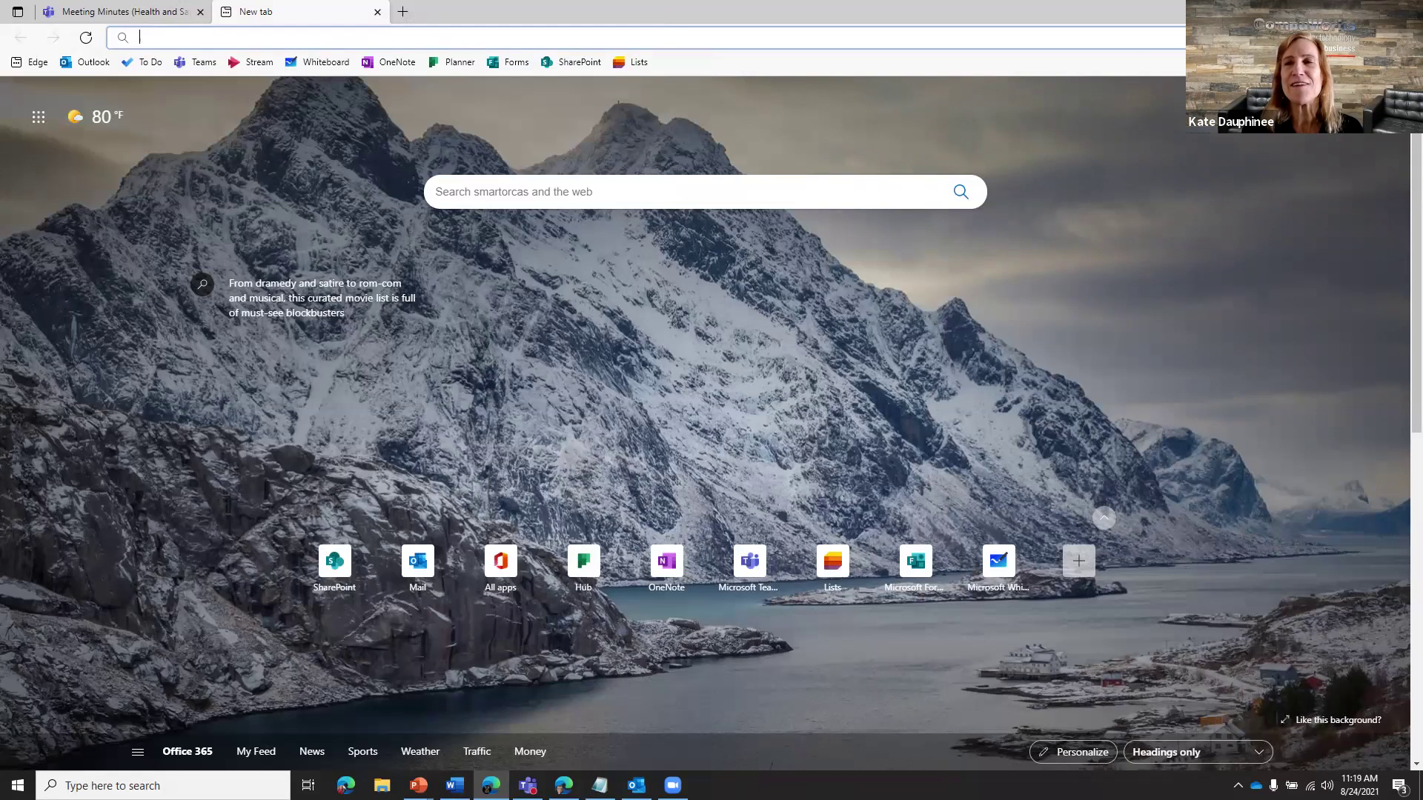
- Switch to the Personal Edge profile and bring its browser window to the front
left_click(1371, 37)
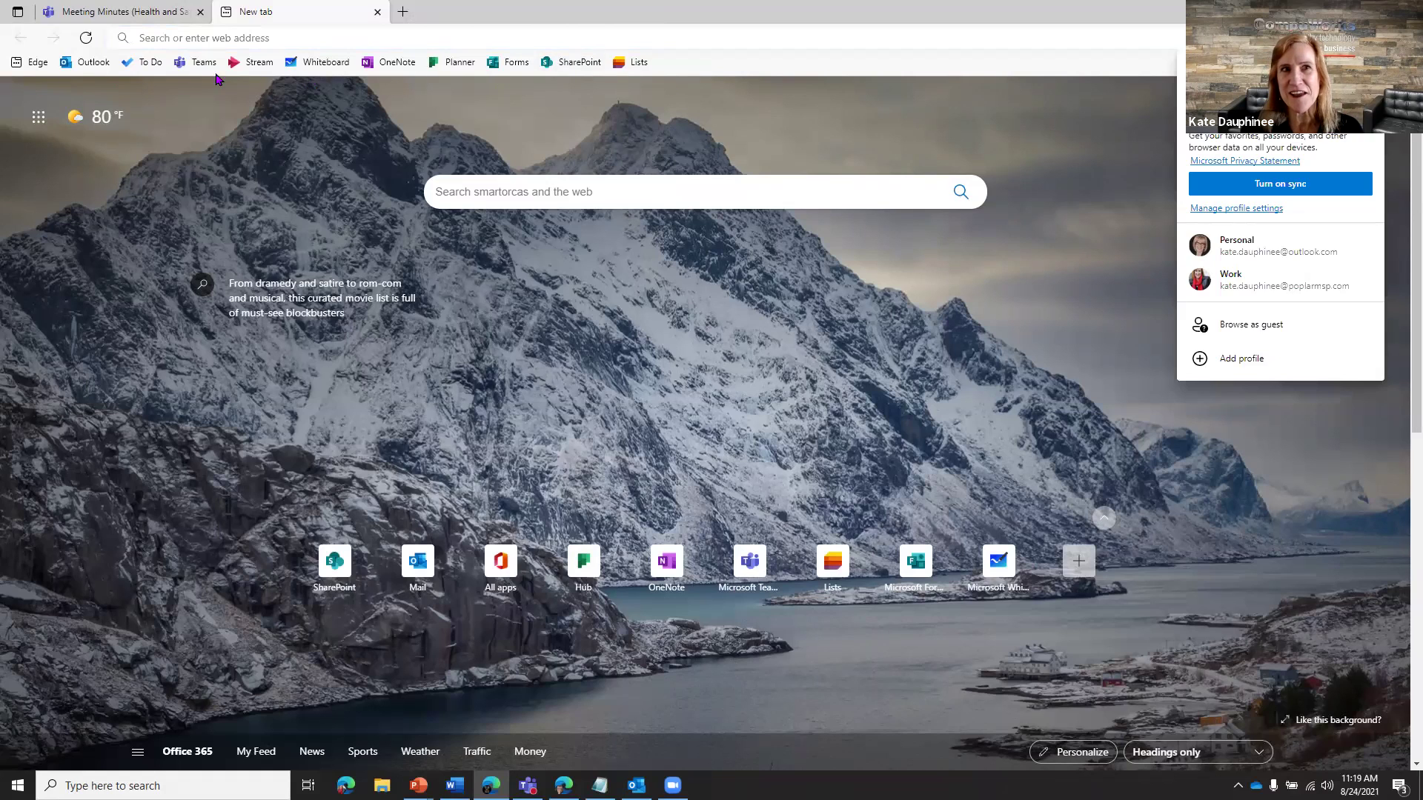
left_click(1229, 250)
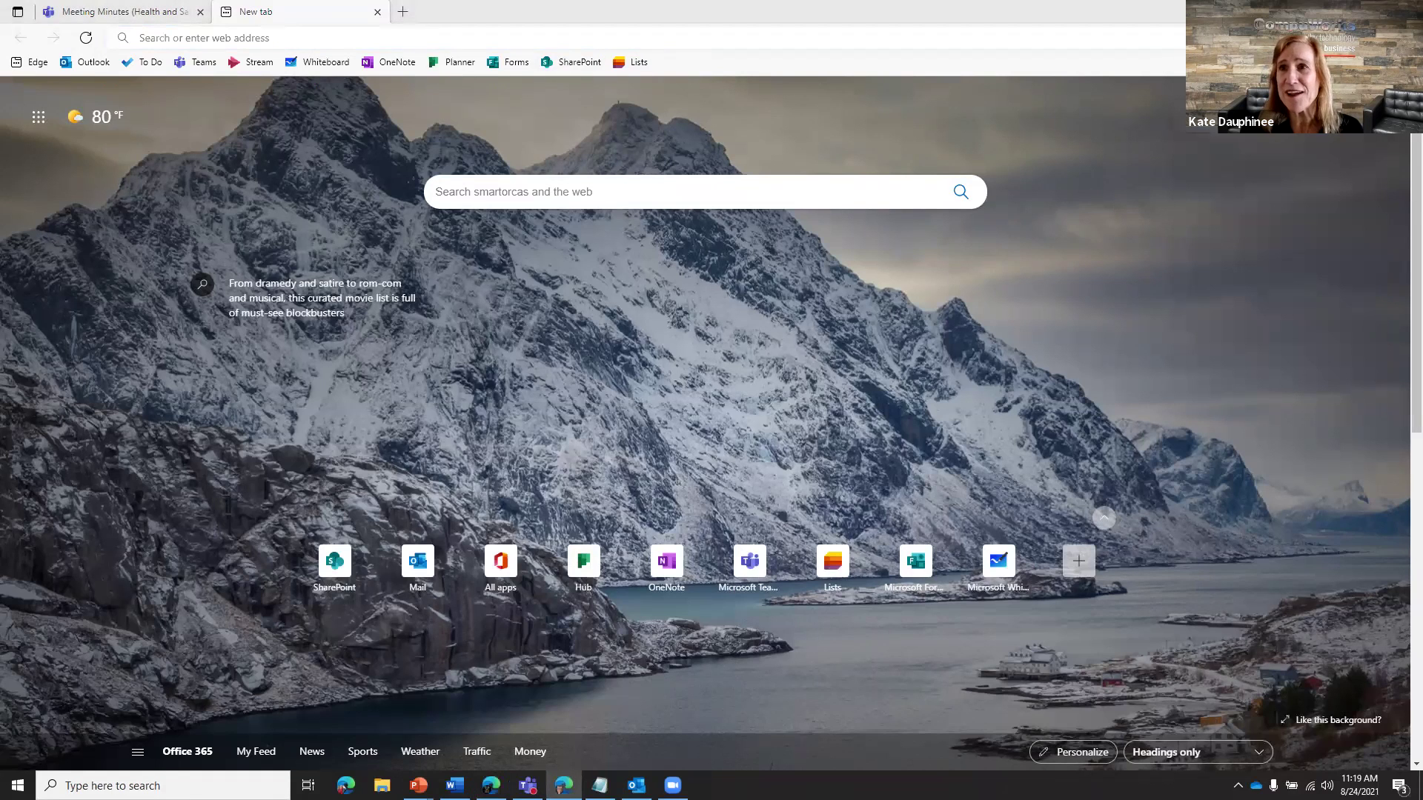
left_click(1375, 38)
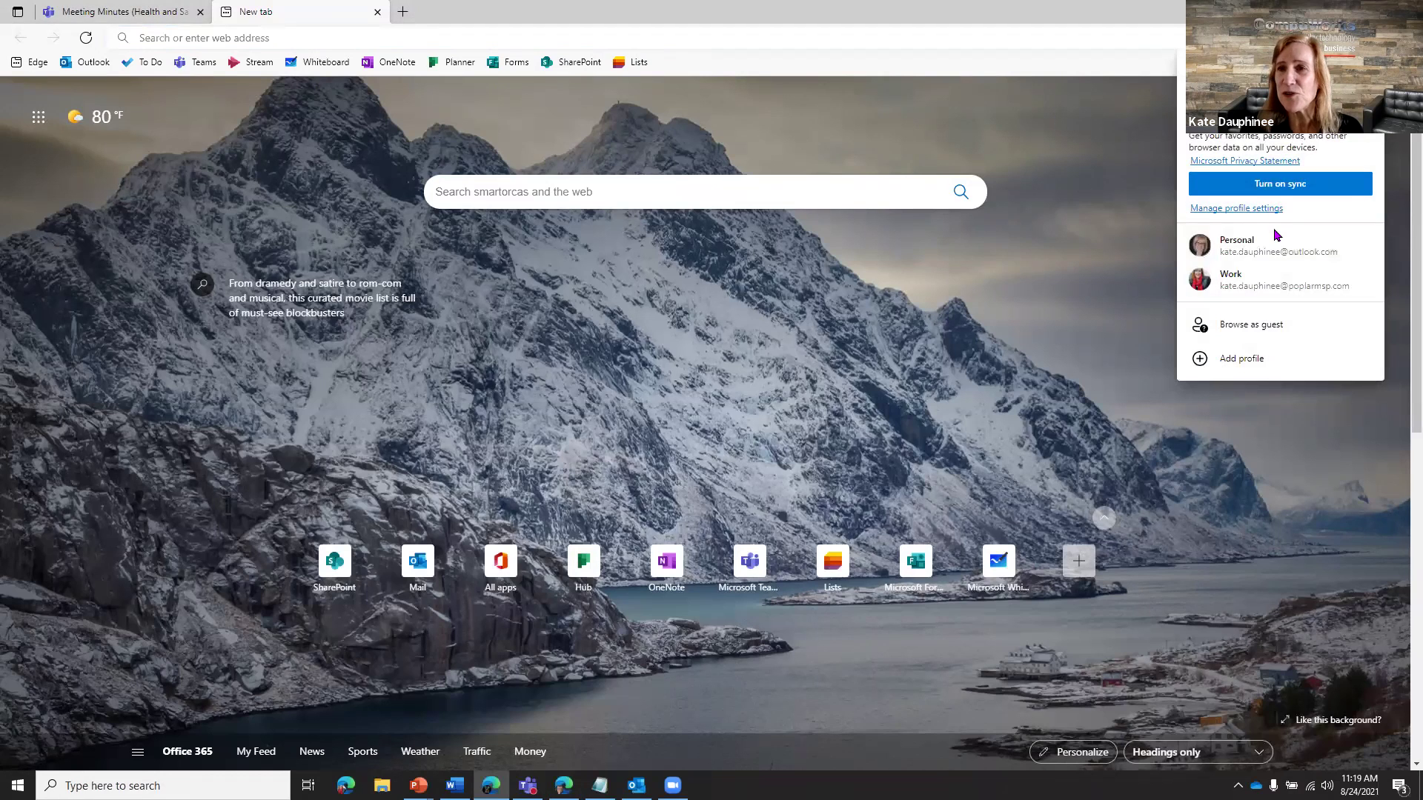
left_click(1277, 237)
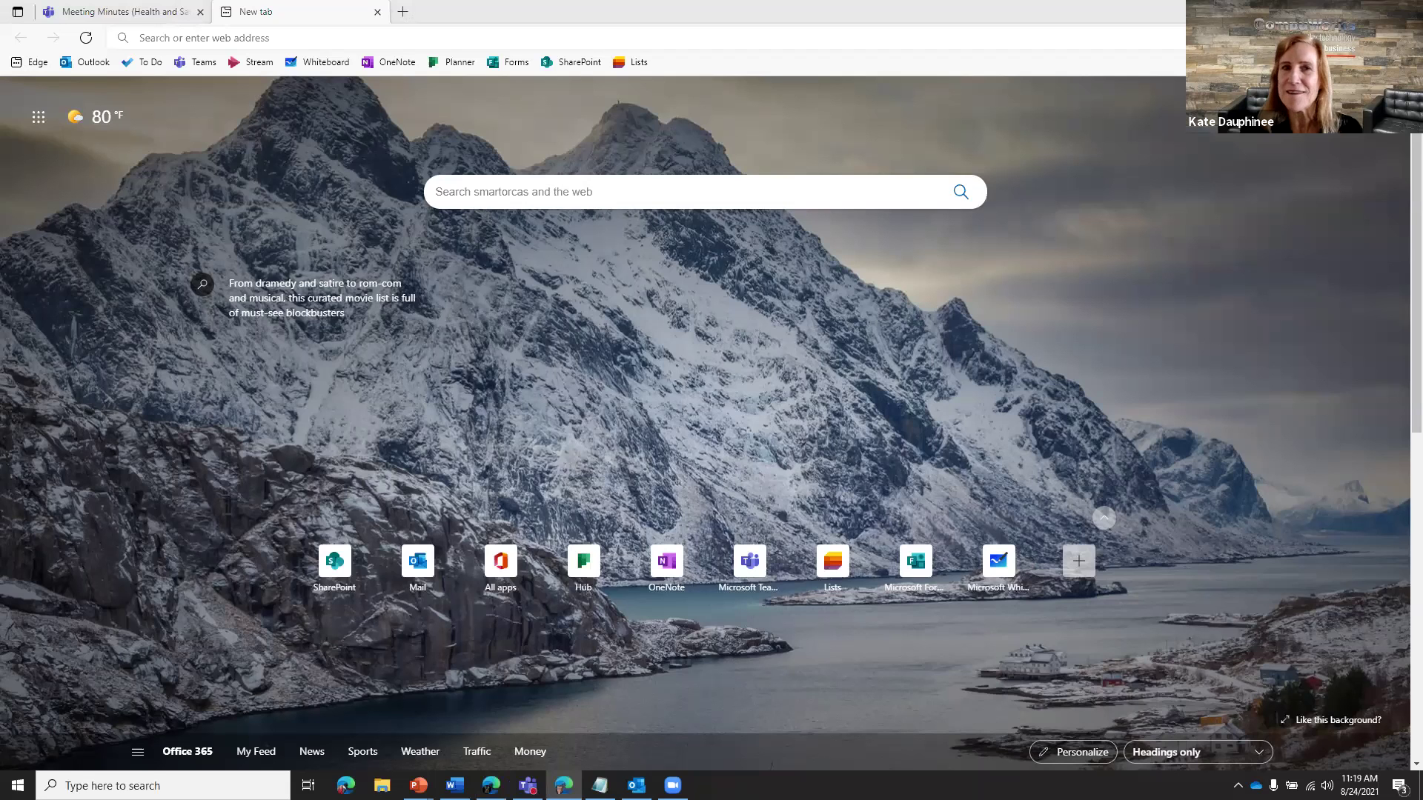
key("alt+Tab")
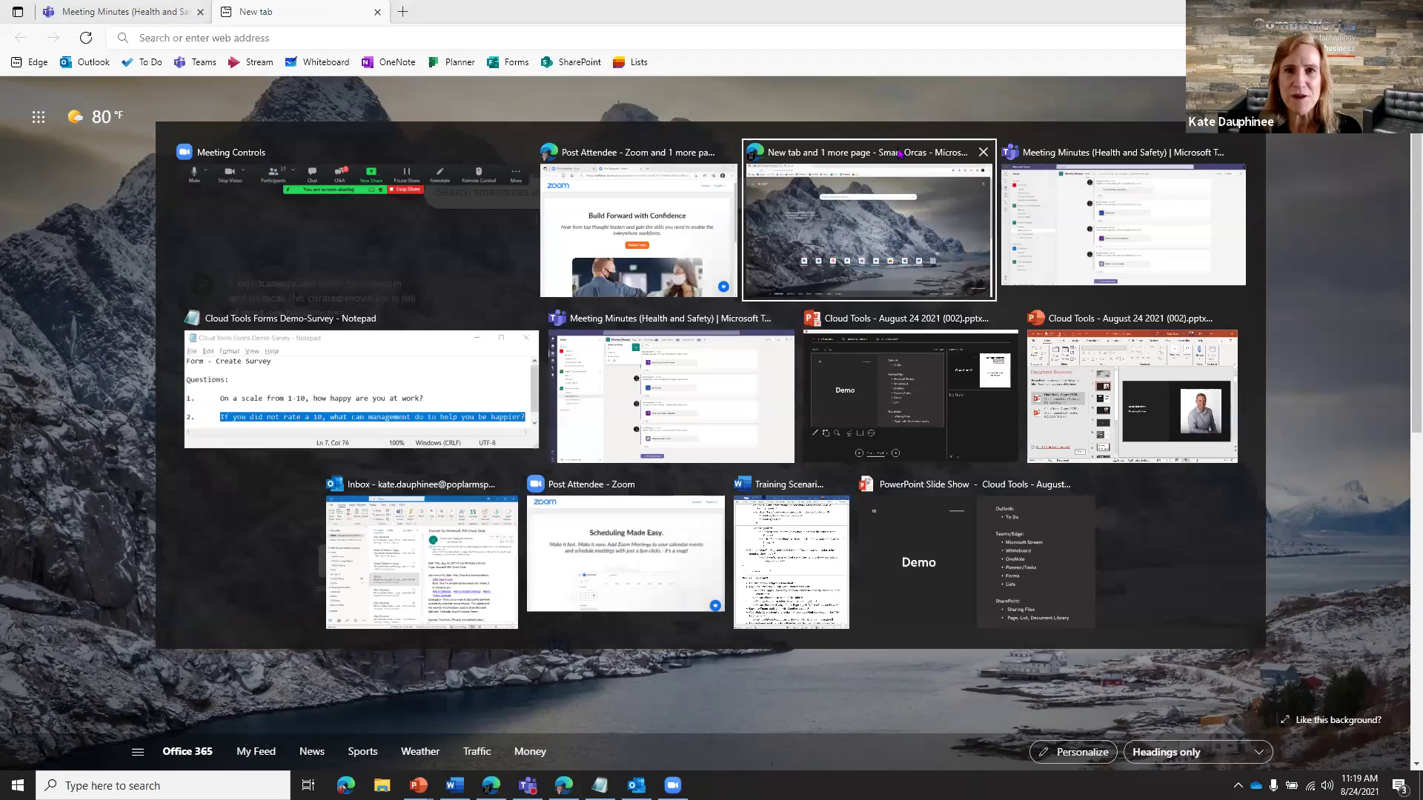
left_click(900, 154)
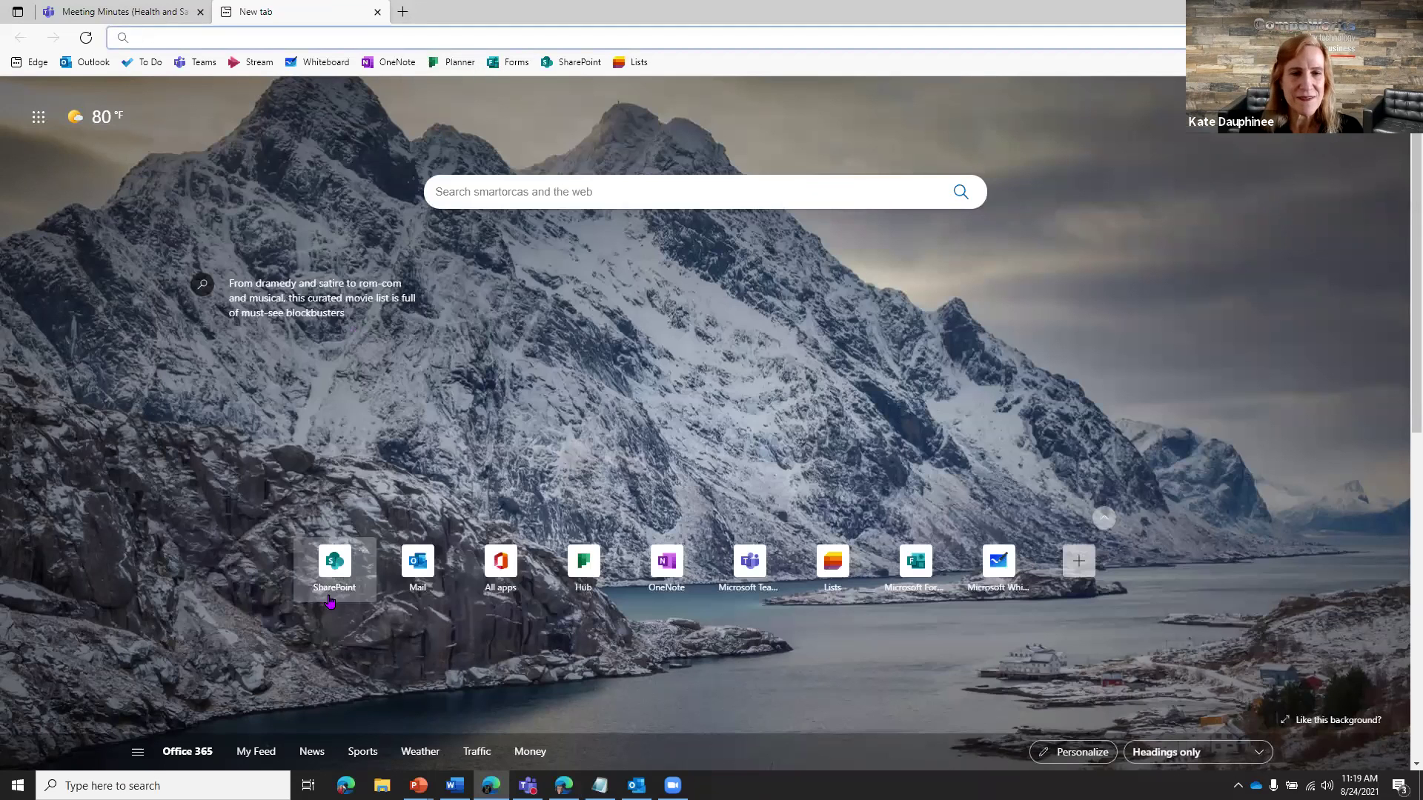
left_click(345, 785)
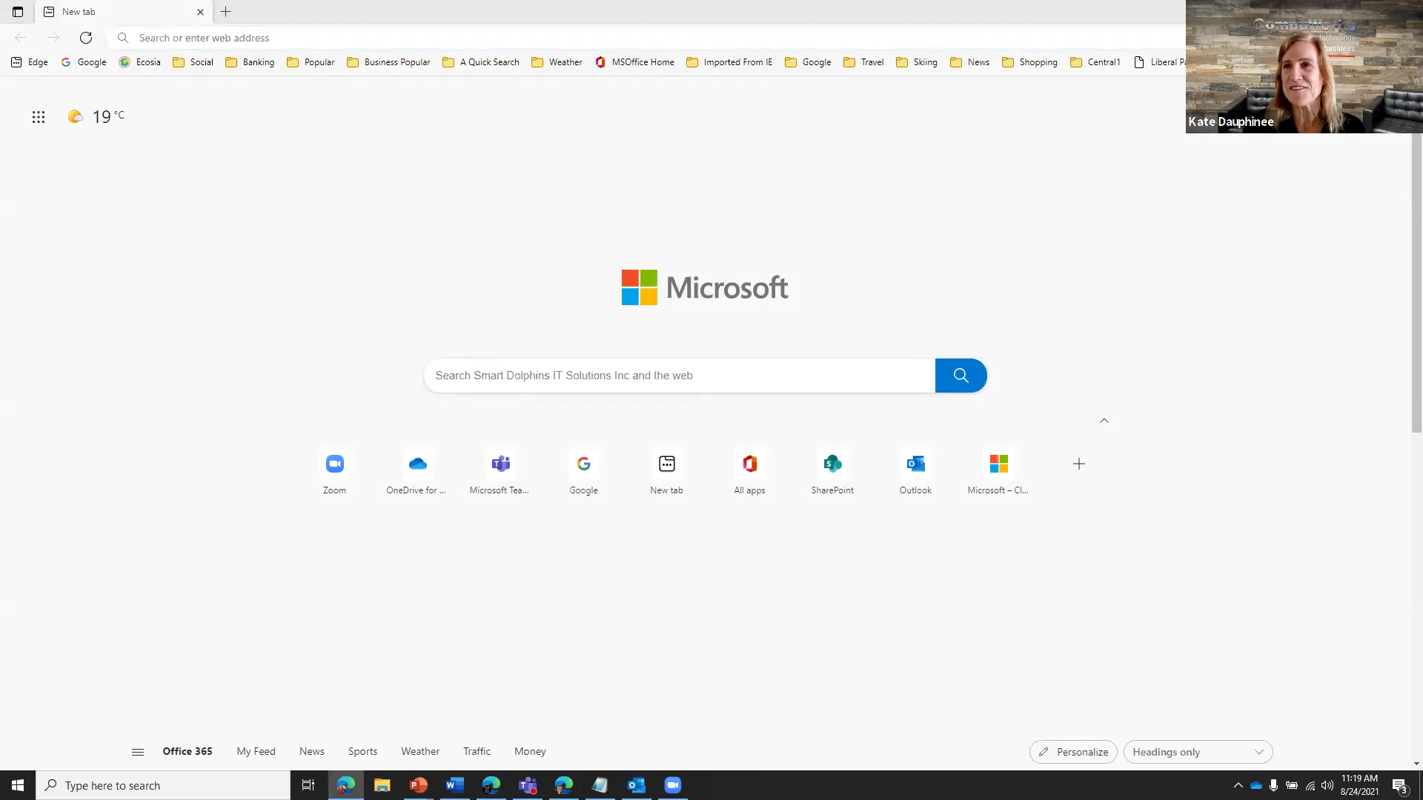
- Switch back to the Smart Orcas profile's browser window
left_click(1372, 38)
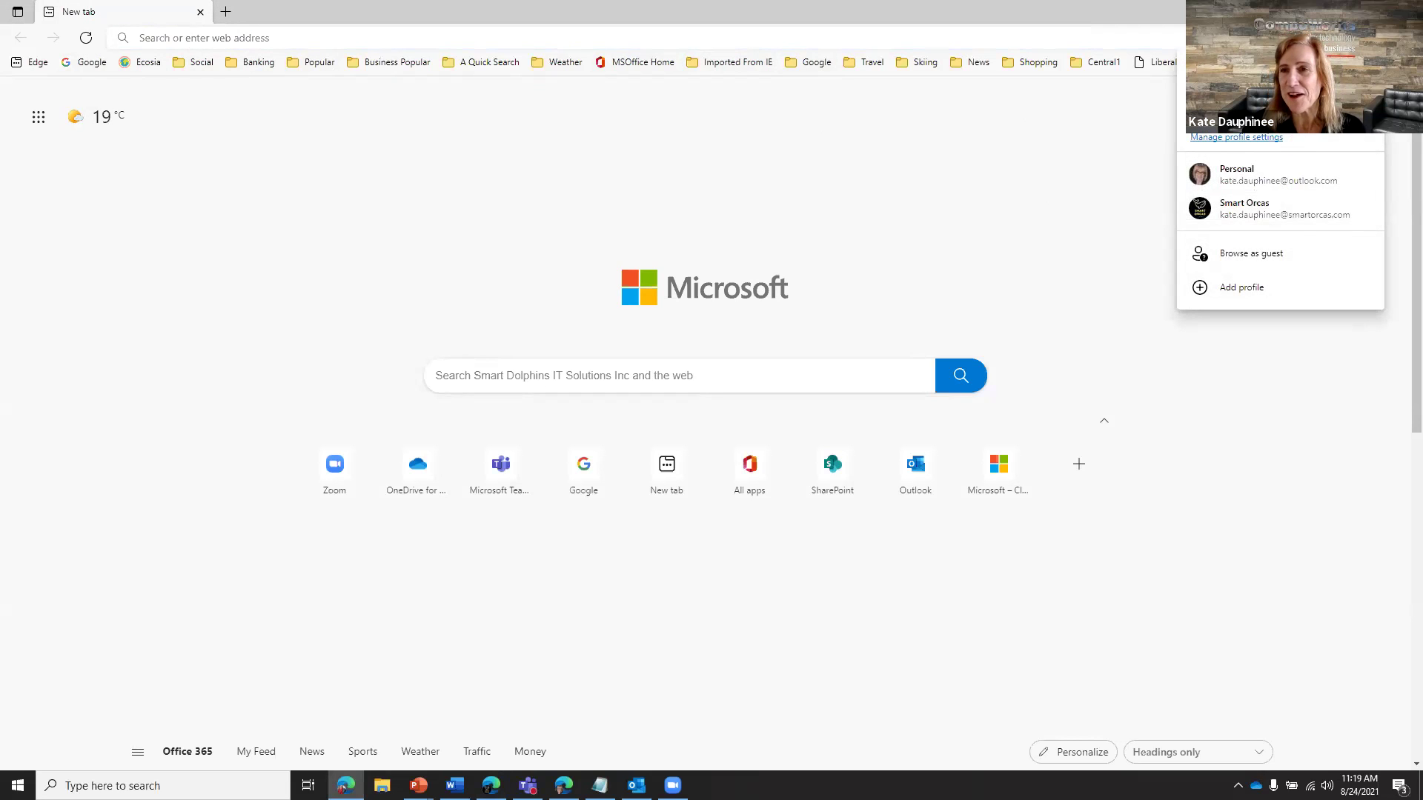
left_click(1276, 212)
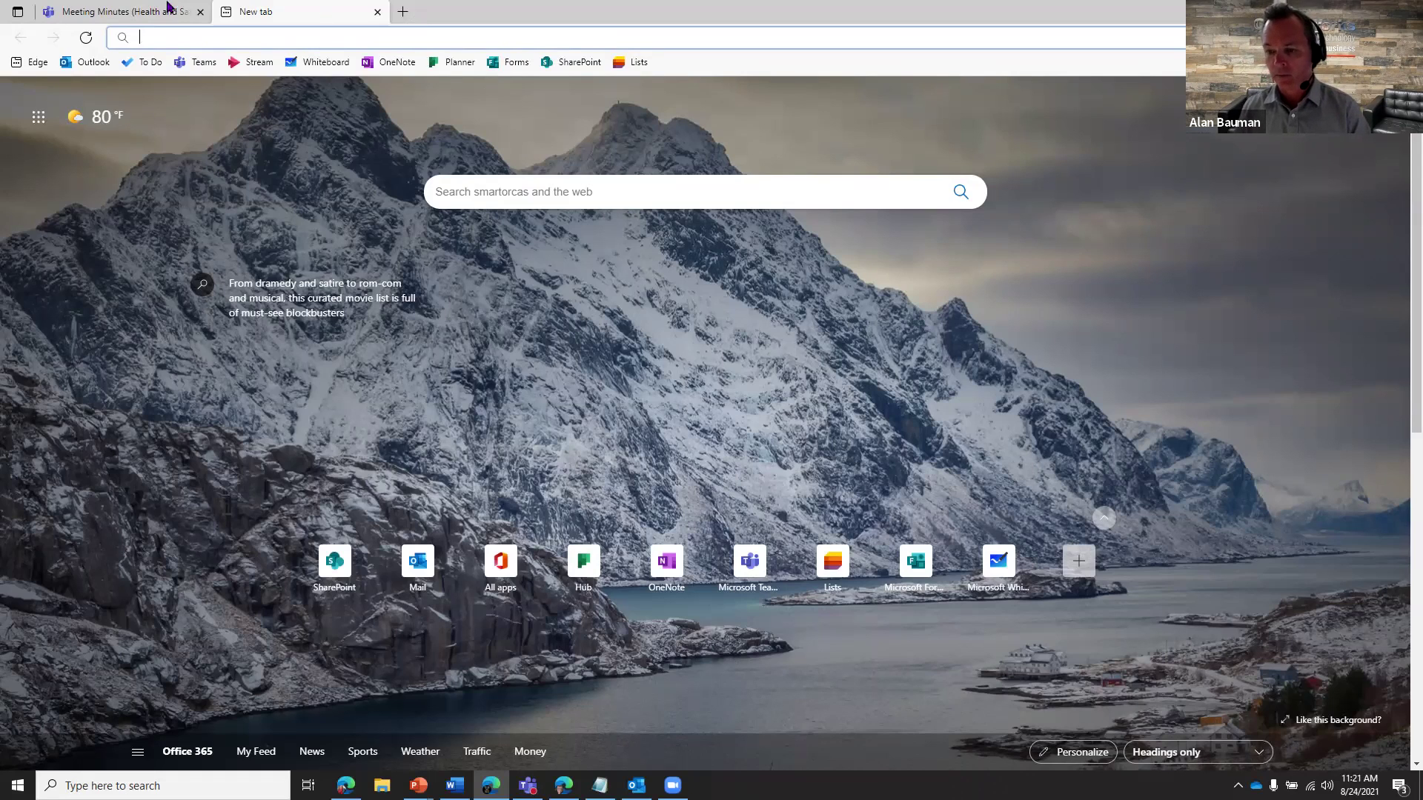
- Open the Microsoft 365 All apps page and scroll down to the full app grid
left_click(38, 116)
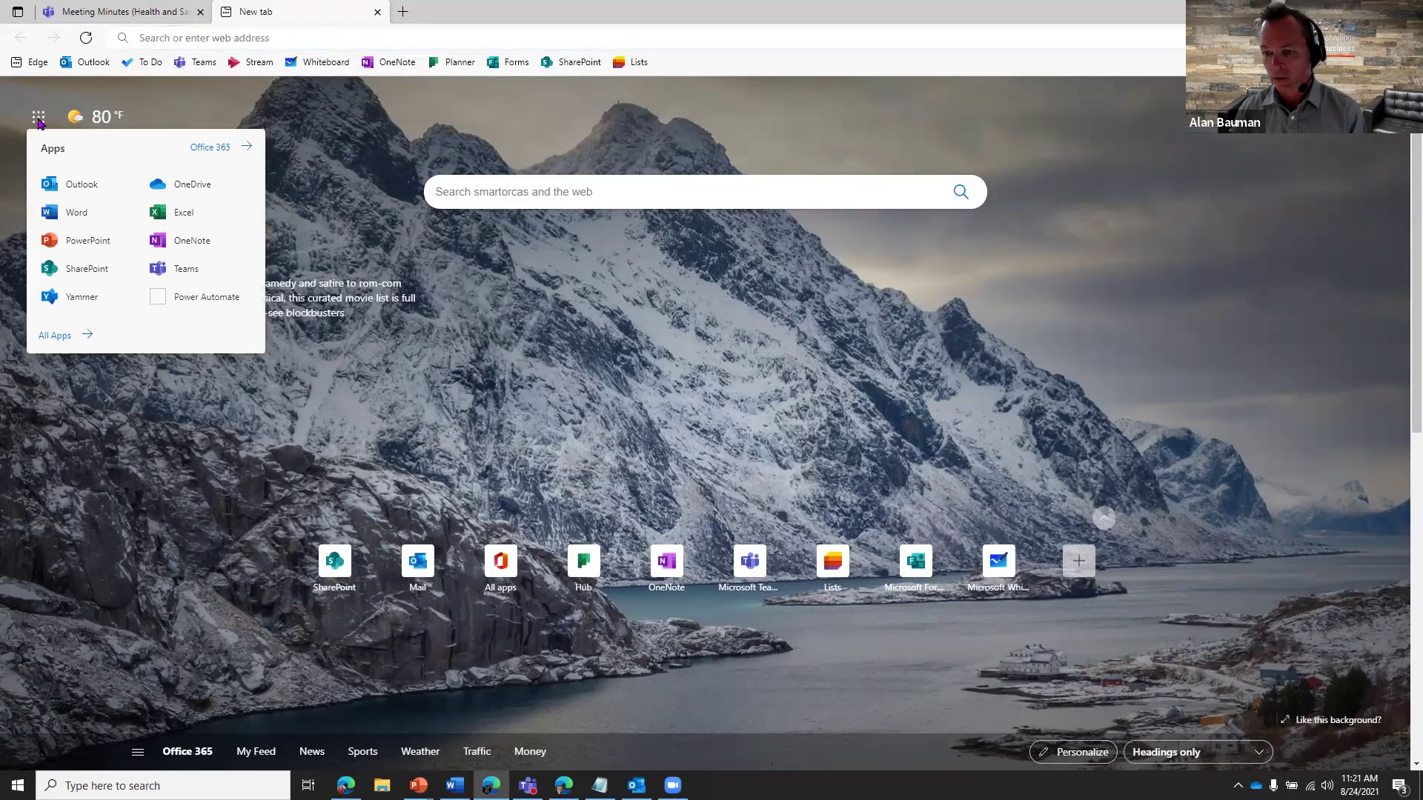
left_click(52, 333)
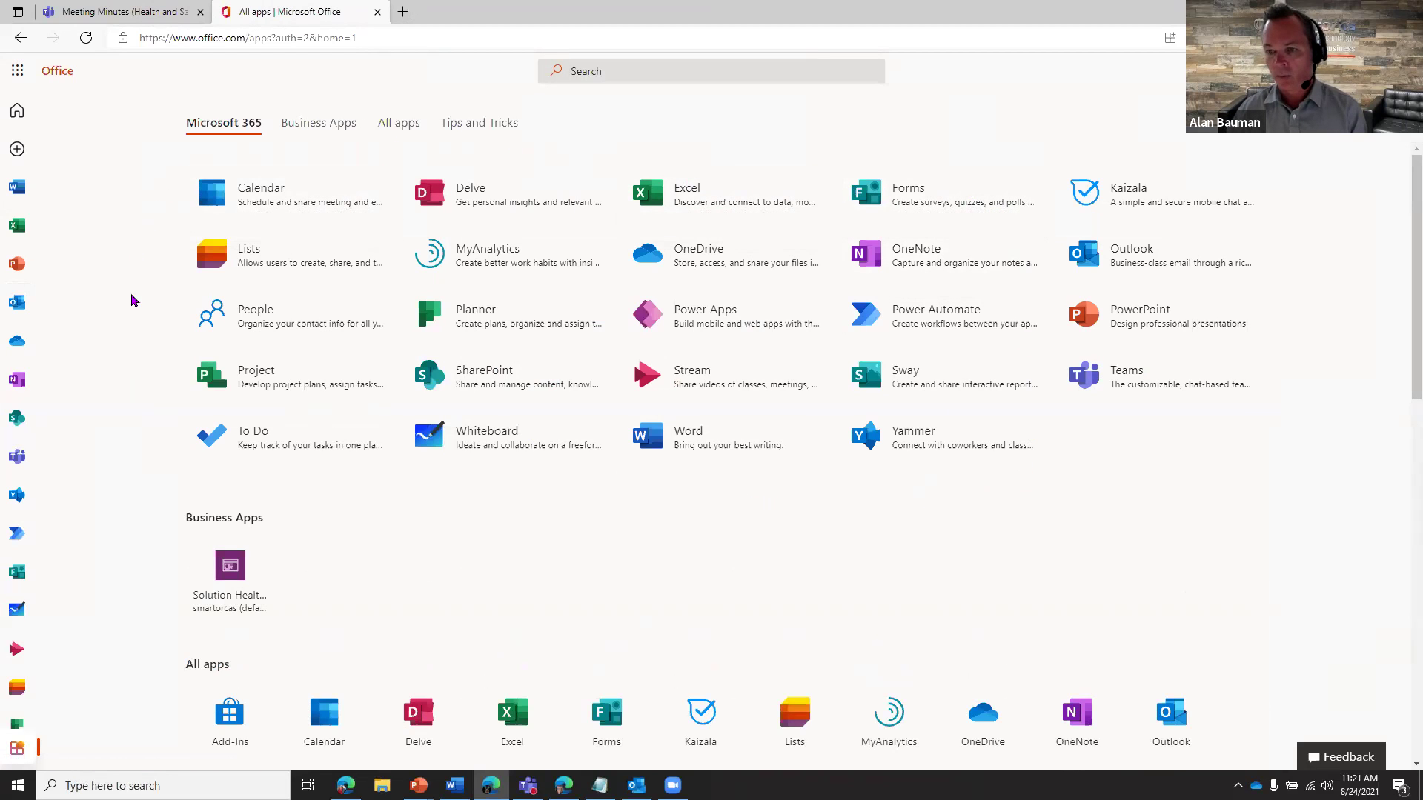
scroll(127, 415, "down", 5)
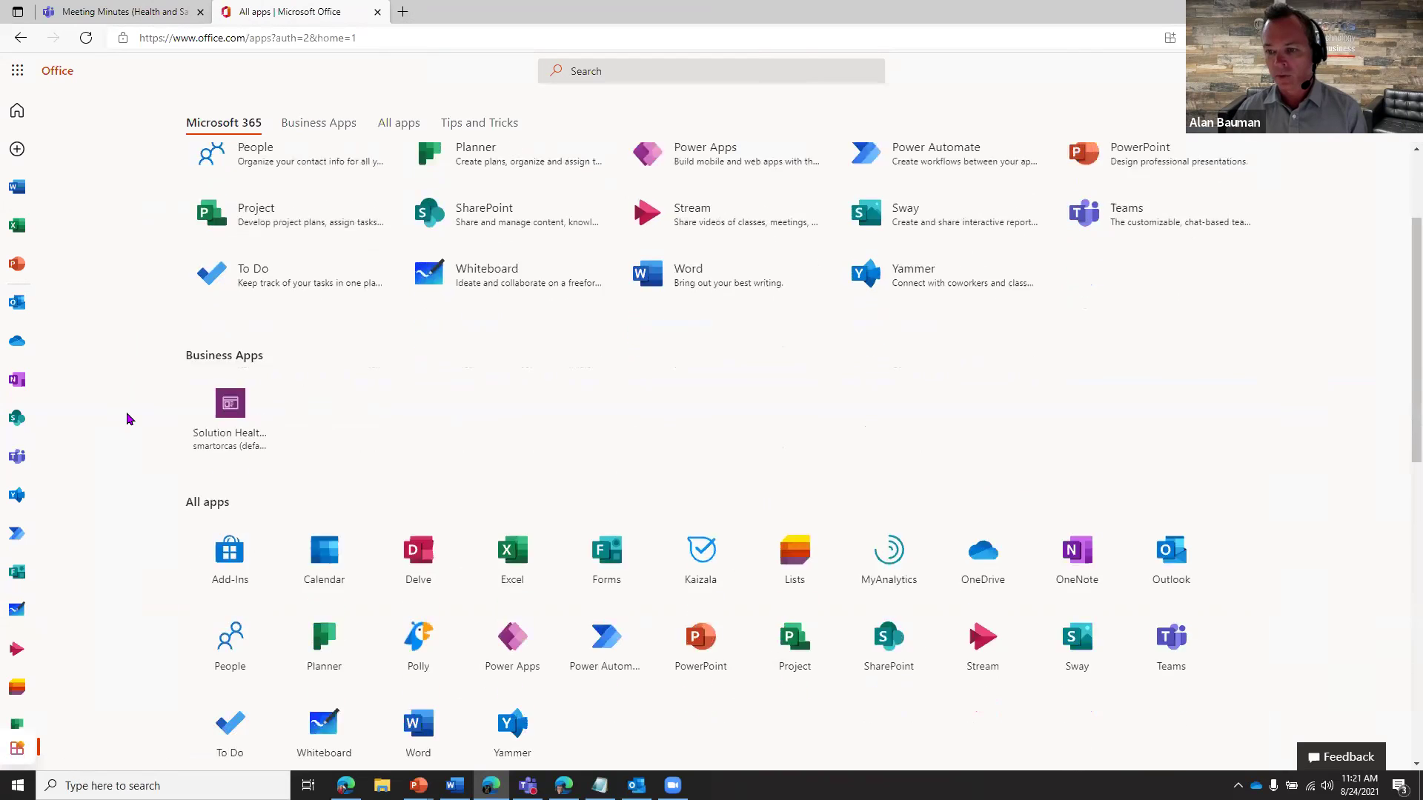
scroll(126, 419, "down", 1)
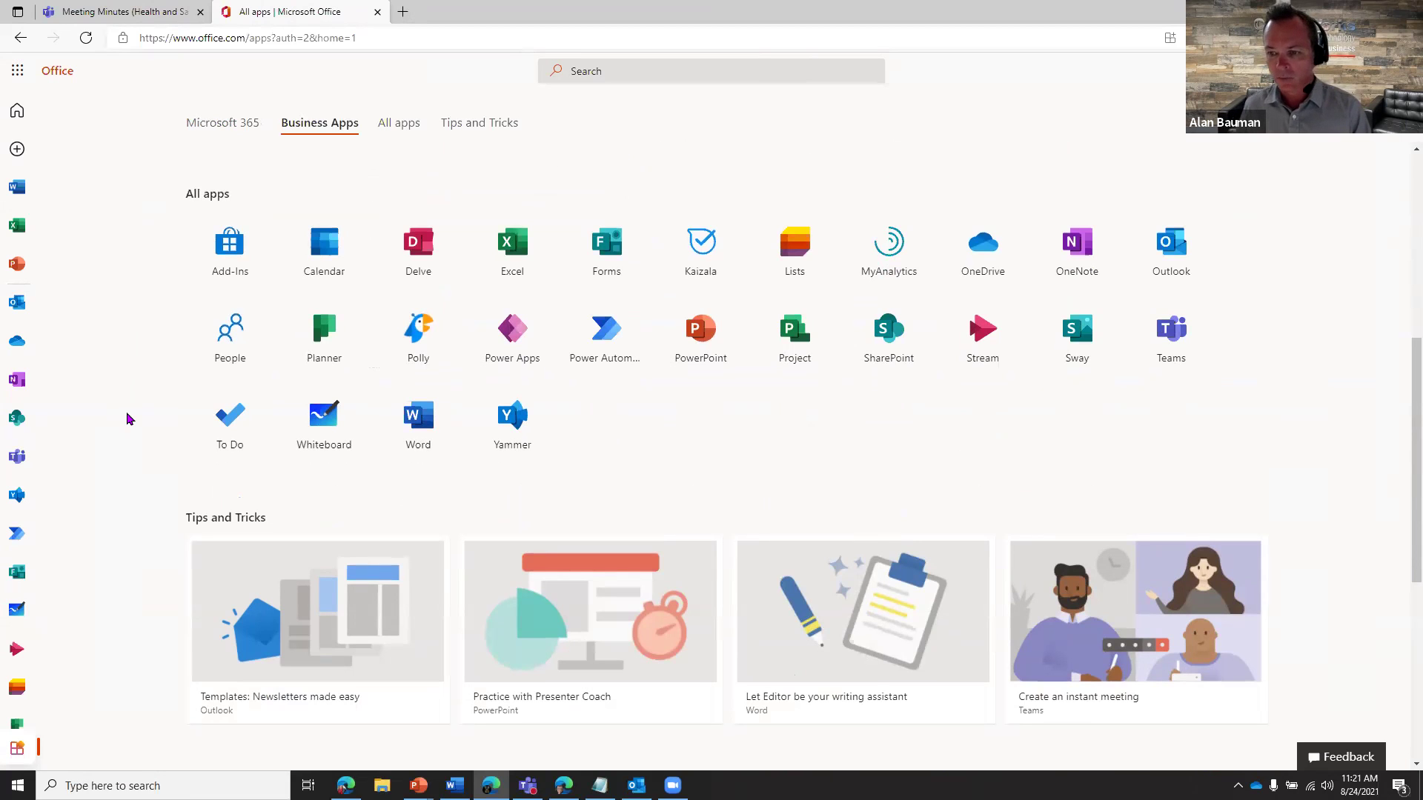
- Search the AppSource add-ins store for 'bookings', then clear the search term
left_click(223, 256)
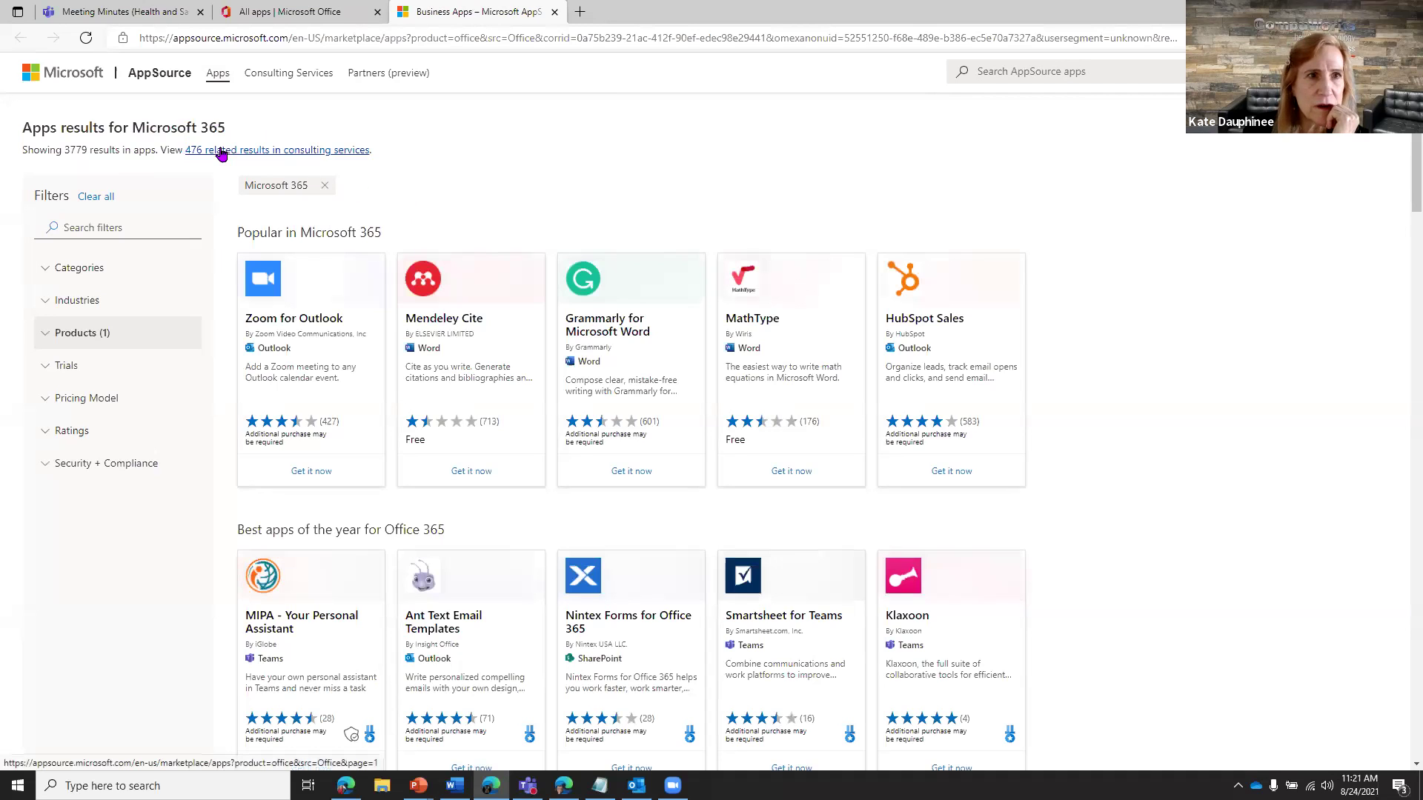
left_click(964, 75)
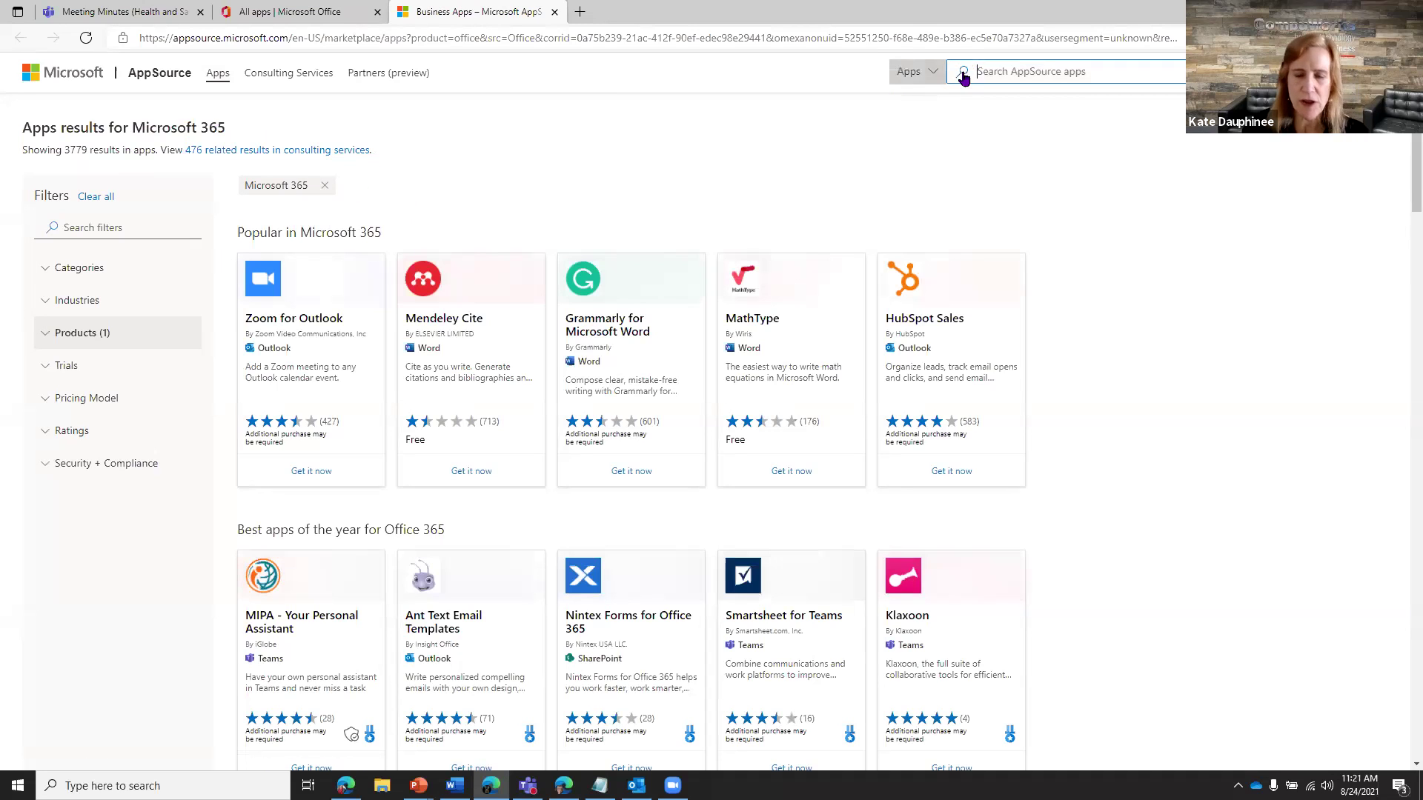
type("bookings")
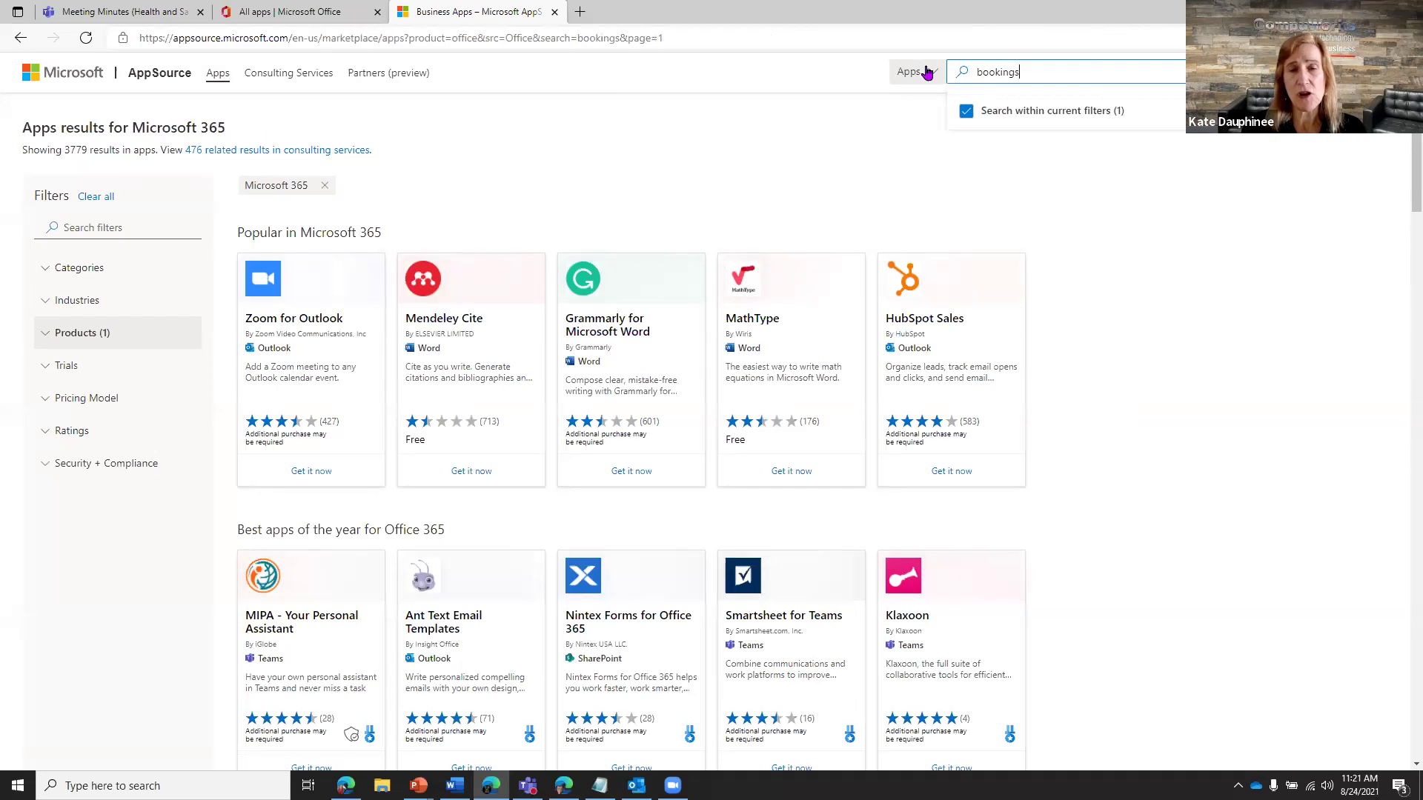
key("Return")
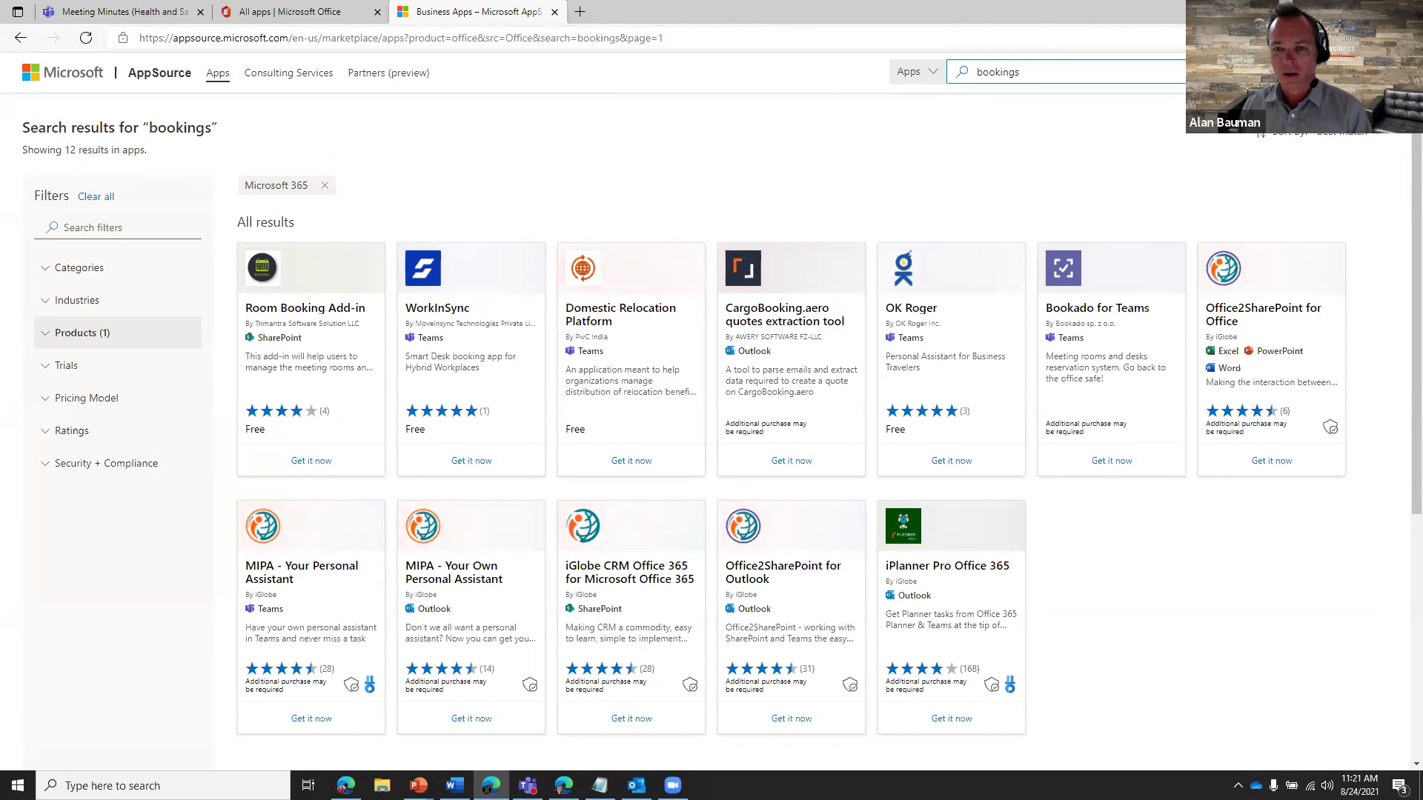
key("ctrl+BackSpace")
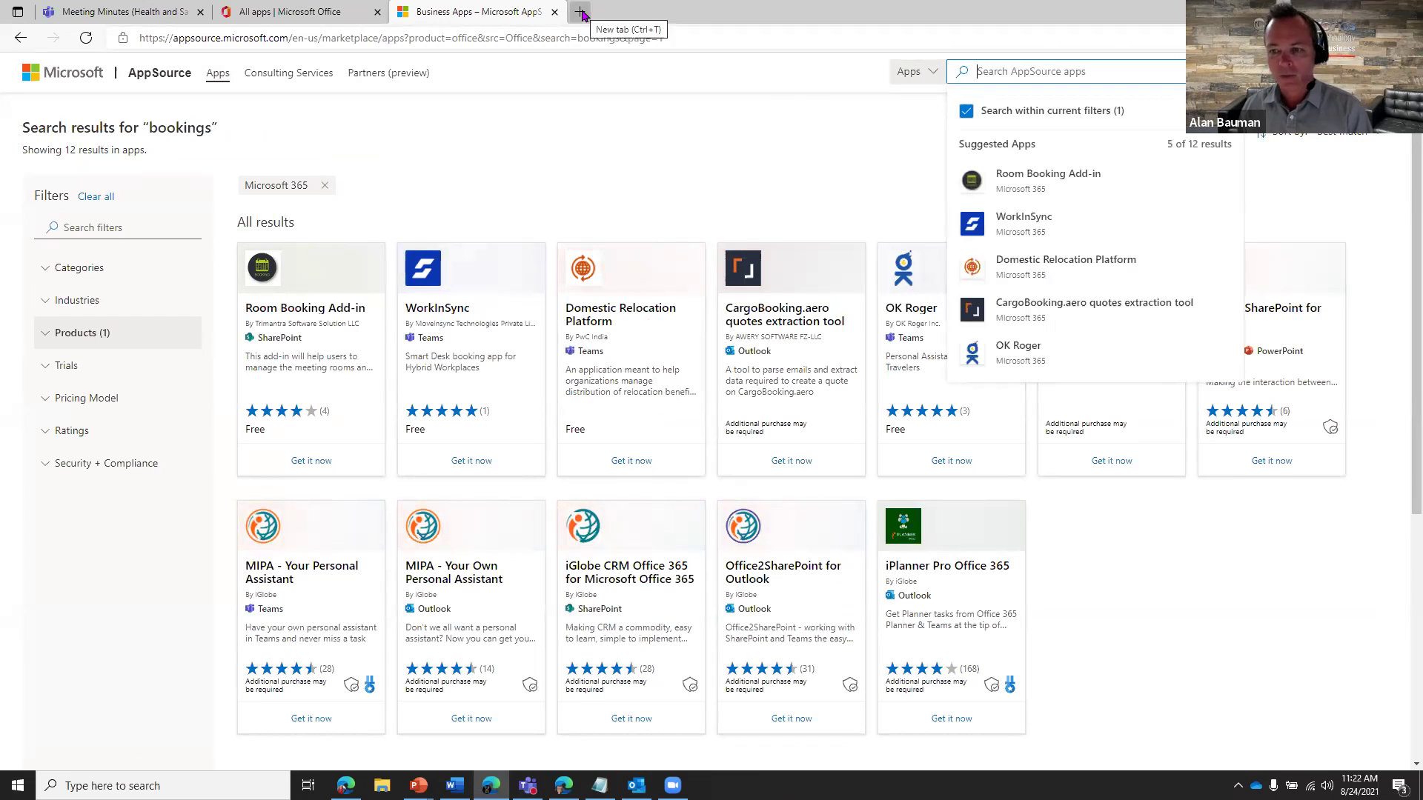
- Dismiss the search suggestions, open a new tab, and return to Teams Meeting Minutes
left_click(600, 134)
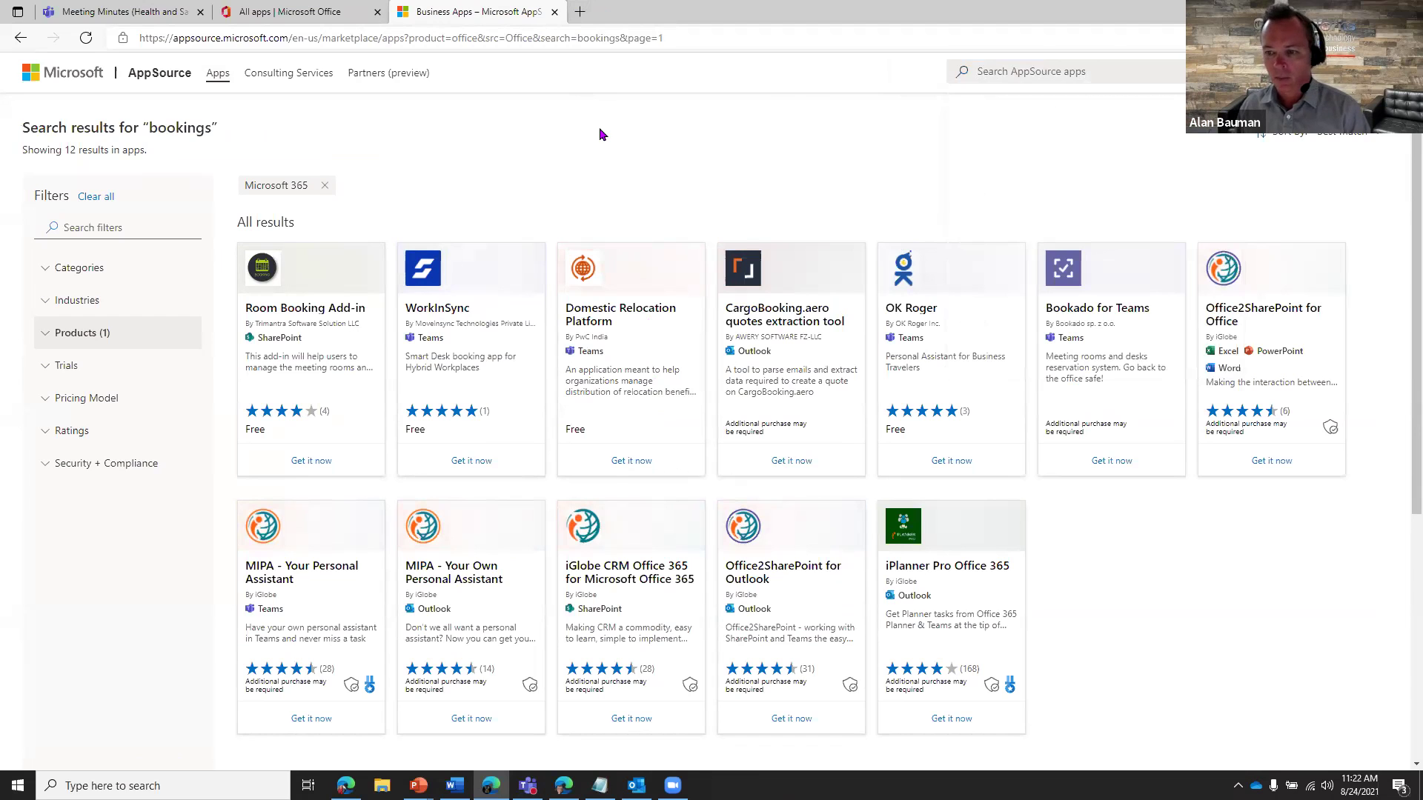
left_click(579, 13)
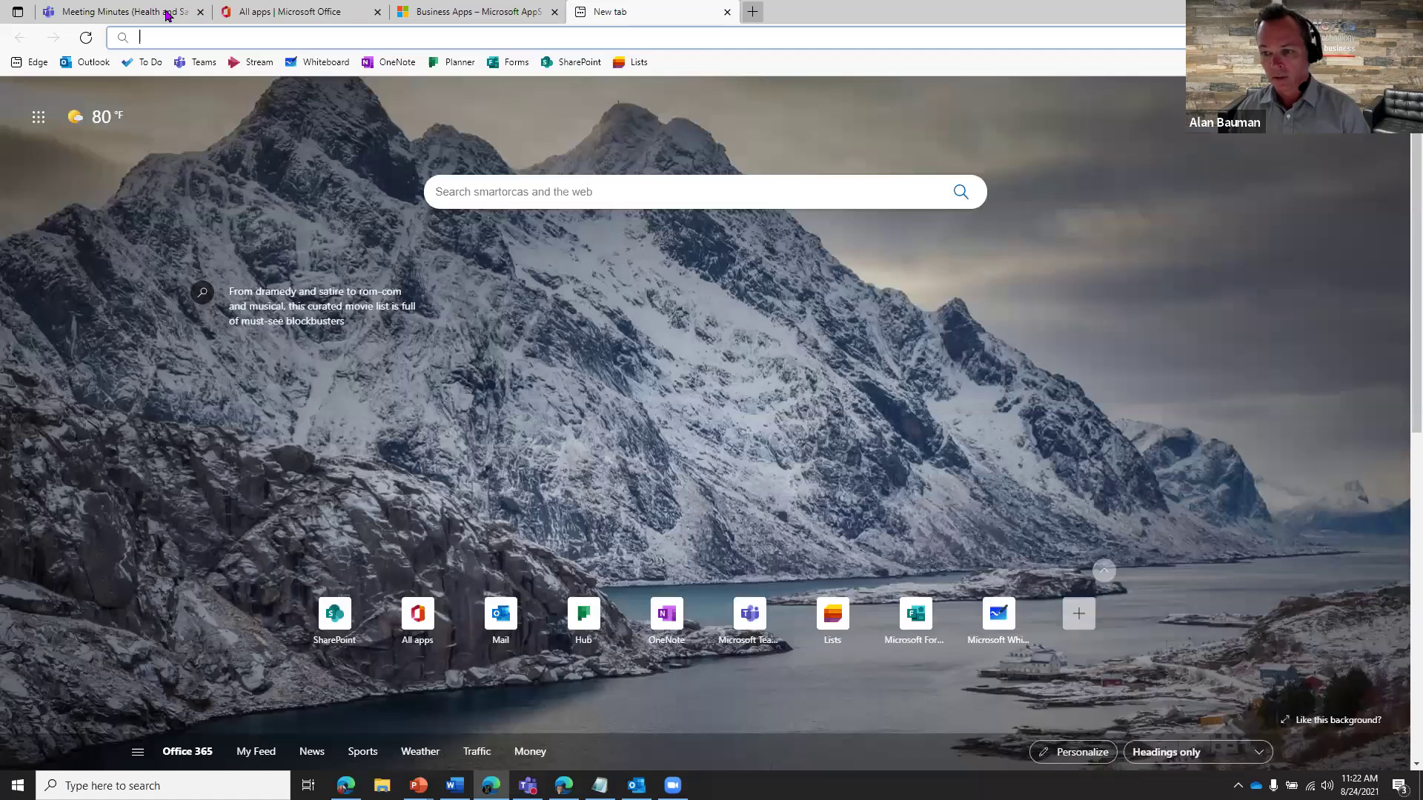
left_click(165, 12)
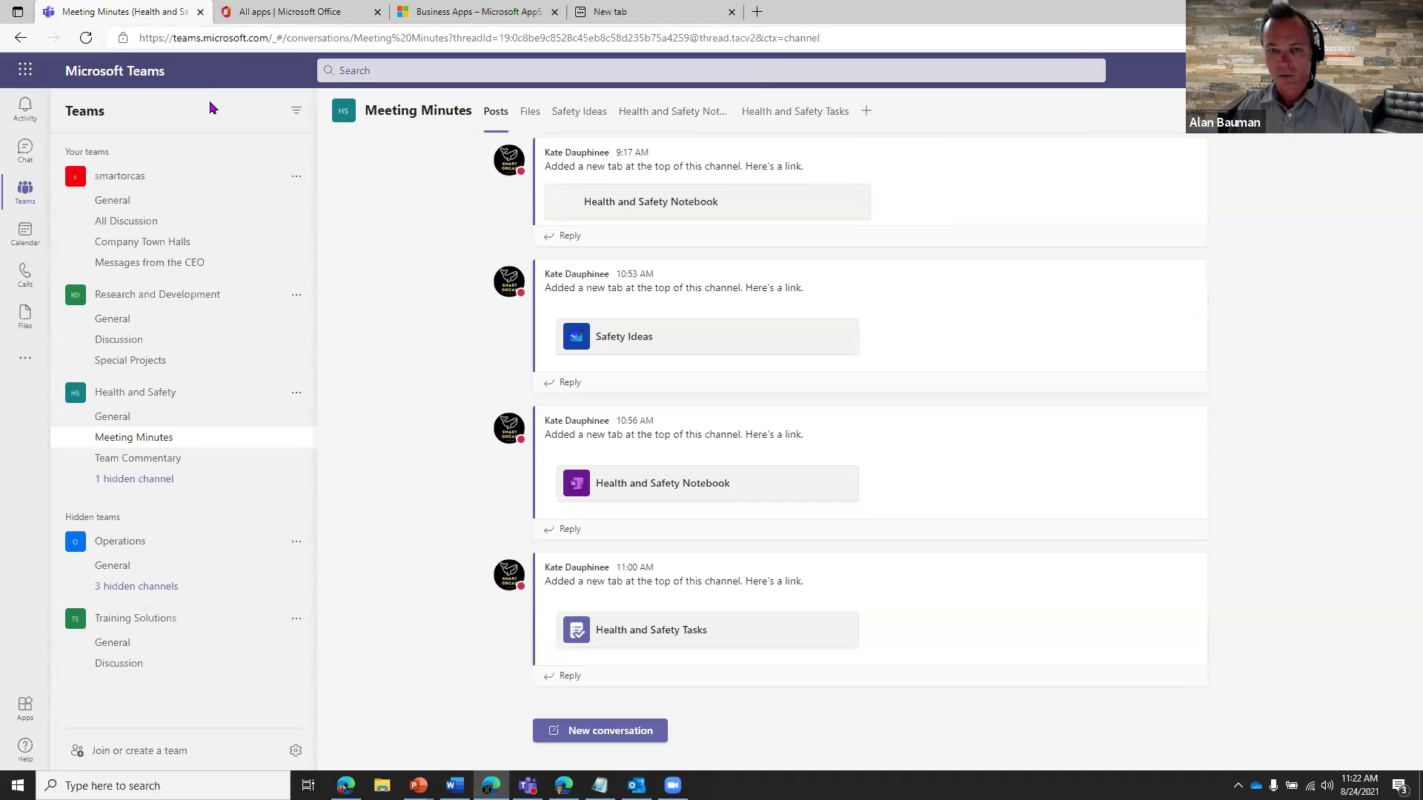
- Open the Meeting Minutes channel's Add a tab gallery and browse its app list down and back up
left_click(864, 111)
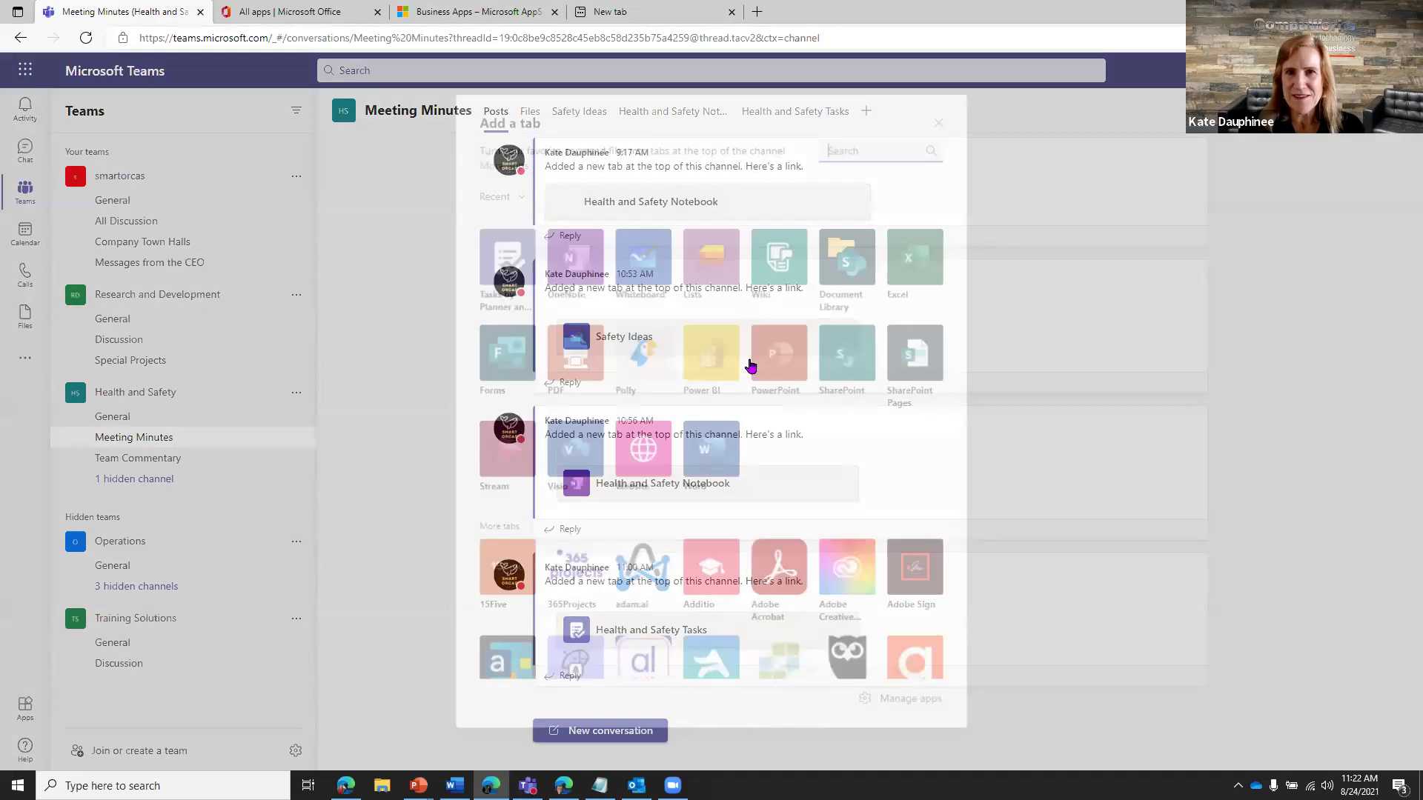
scroll(754, 405, "down", 10)
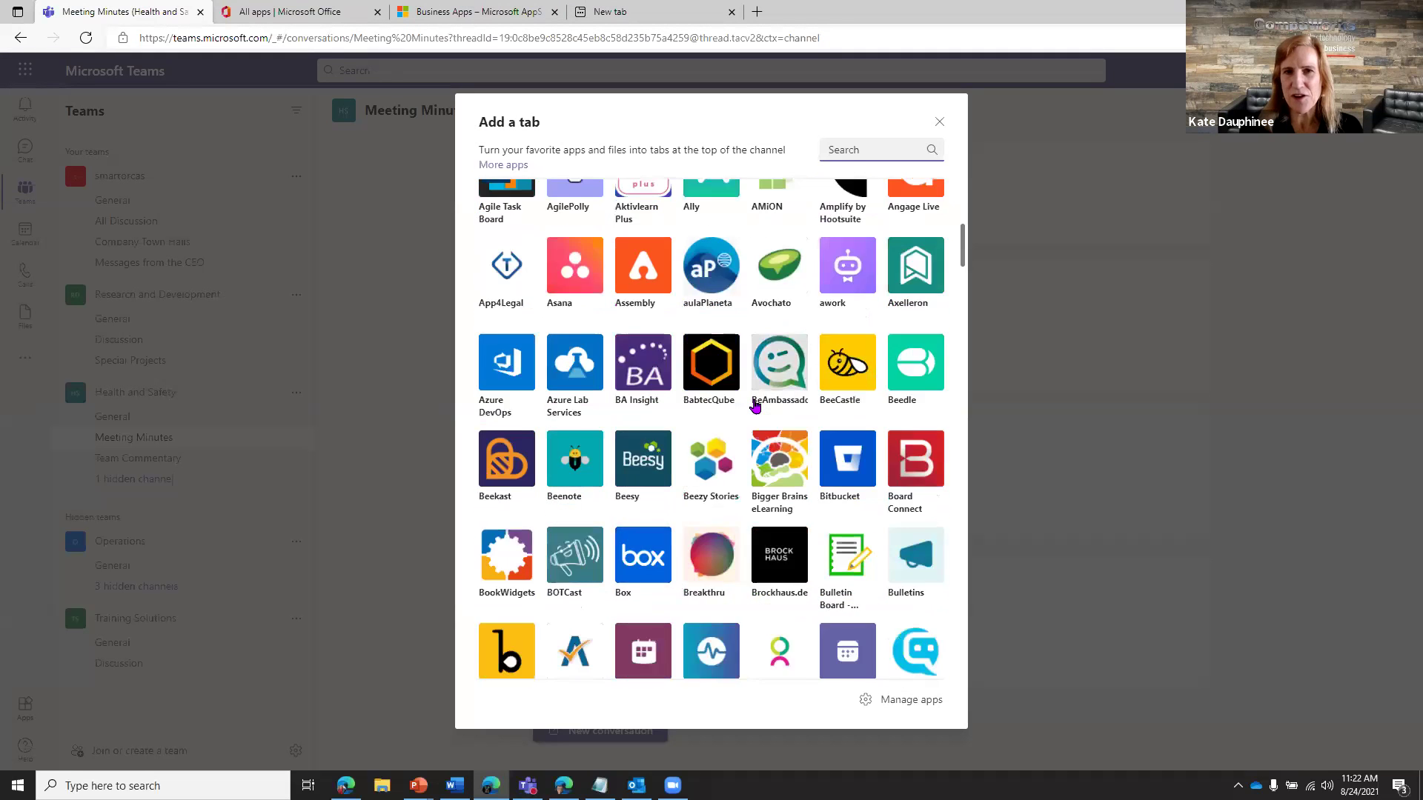
scroll(755, 406, "down", 8)
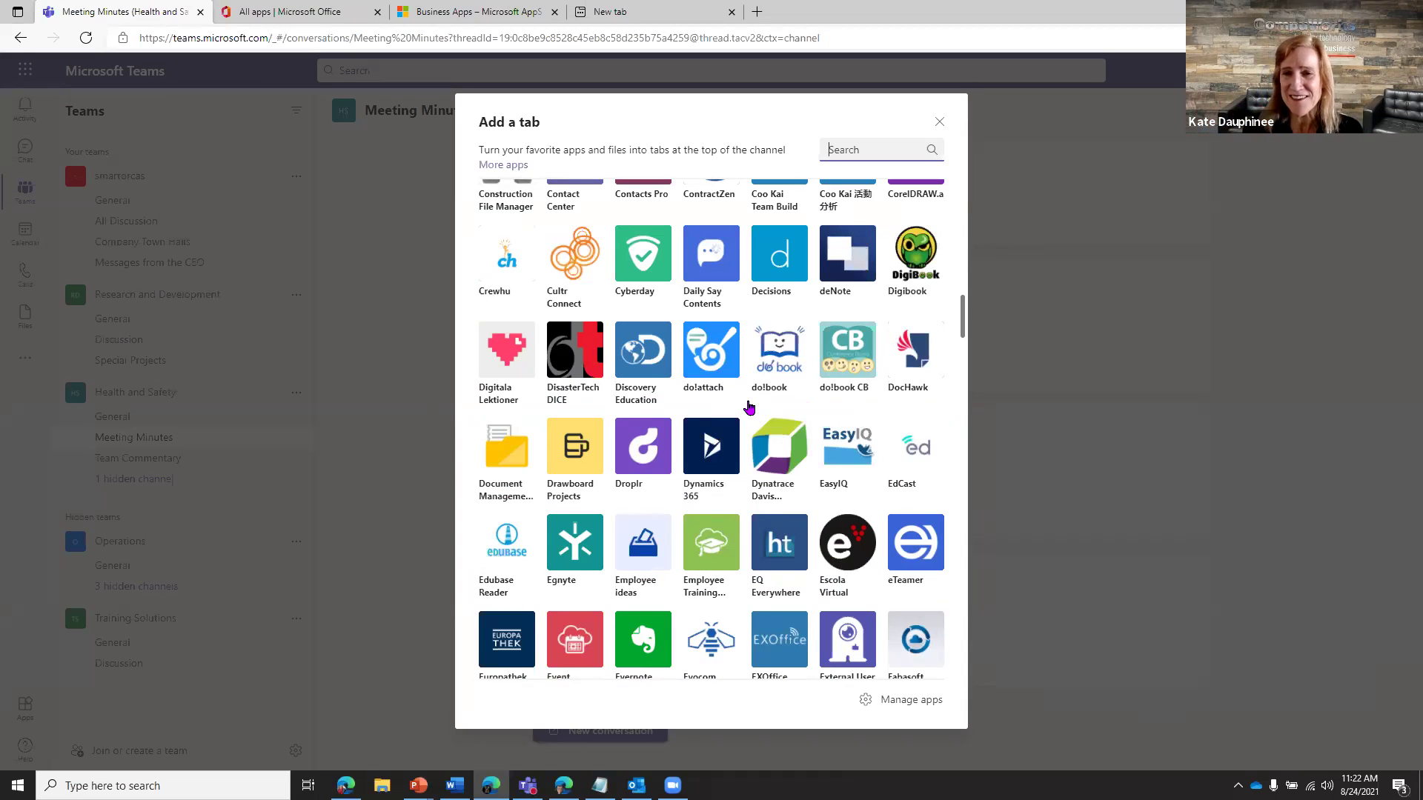
scroll(749, 407, "down", 15)
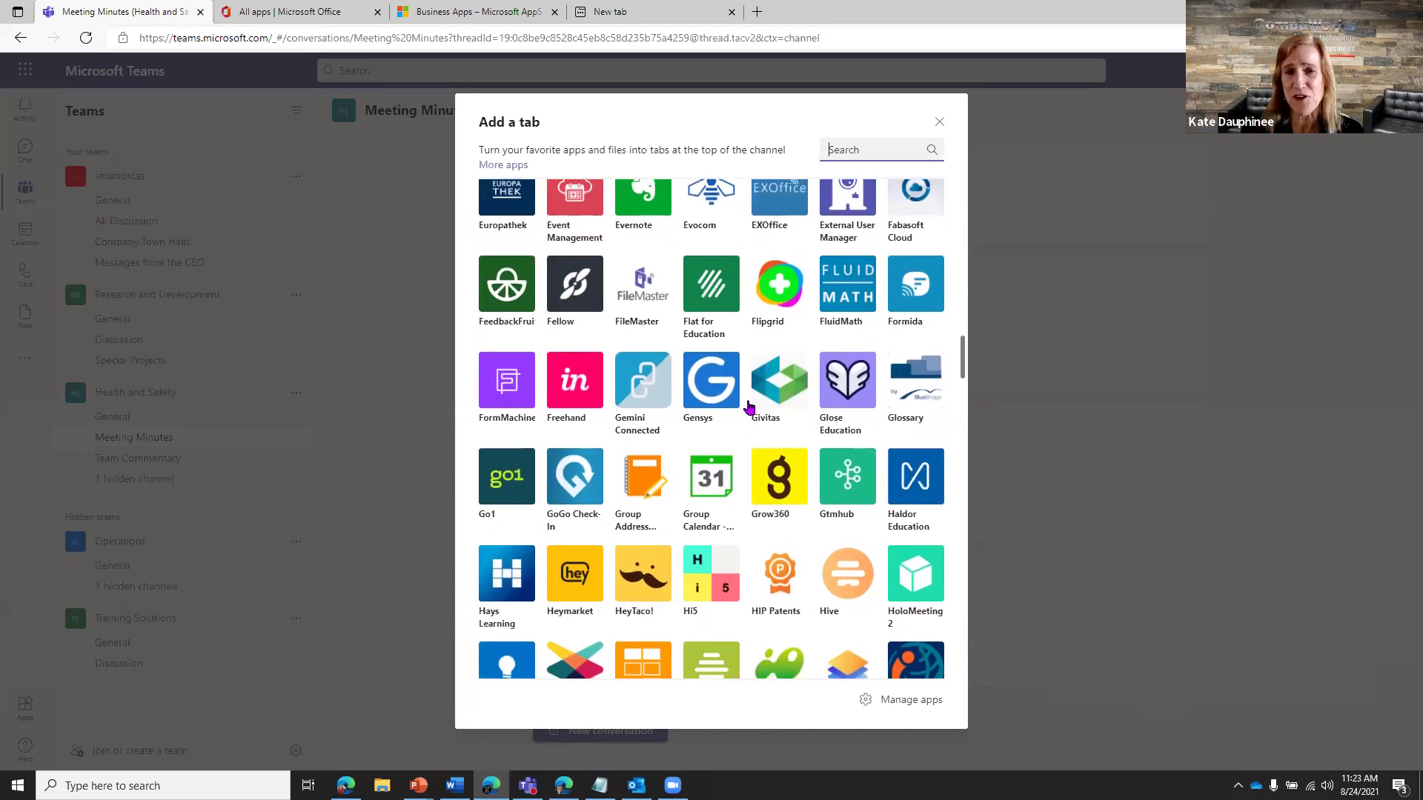
scroll(748, 407, "down", 5)
scroll(748, 402, "up", 10)
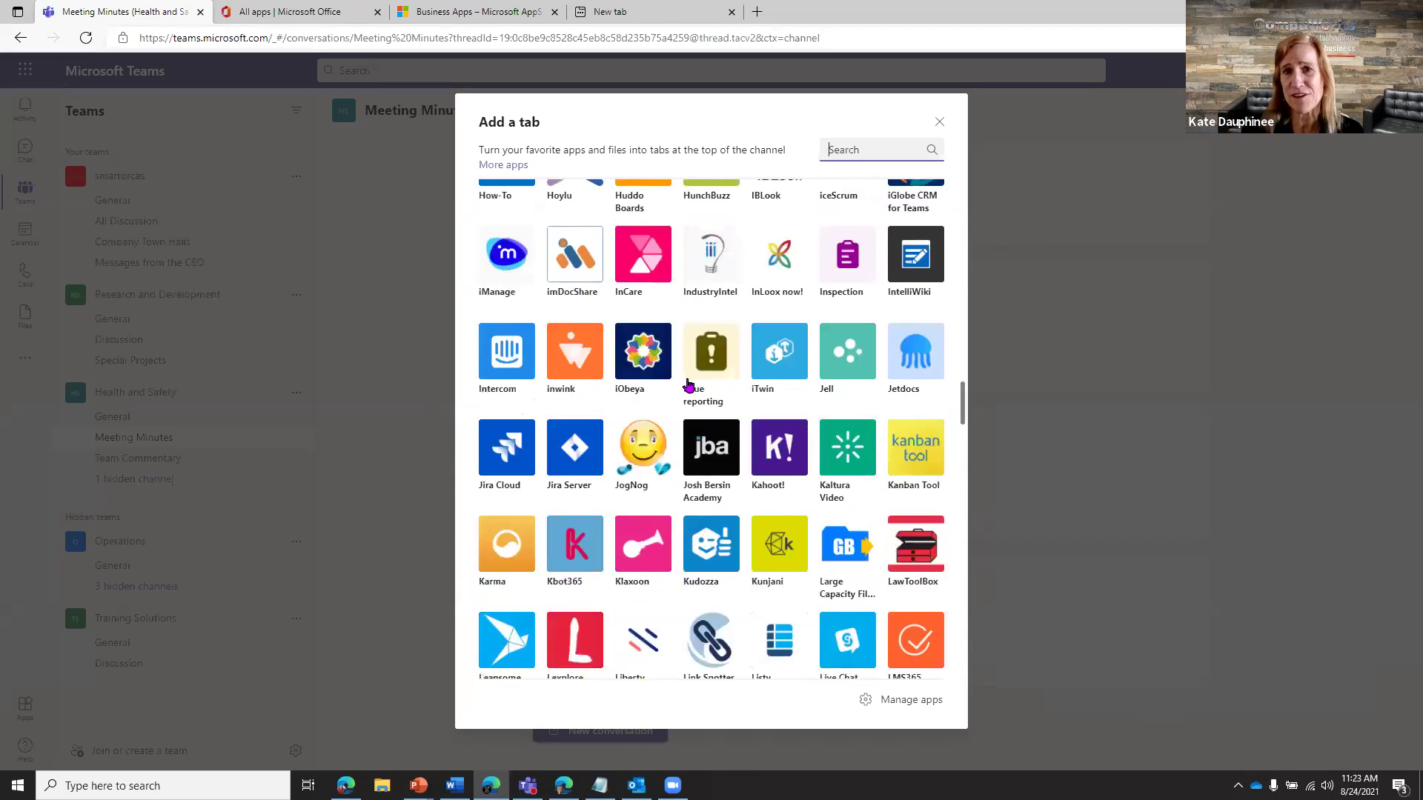
scroll(683, 372, "up", 10)
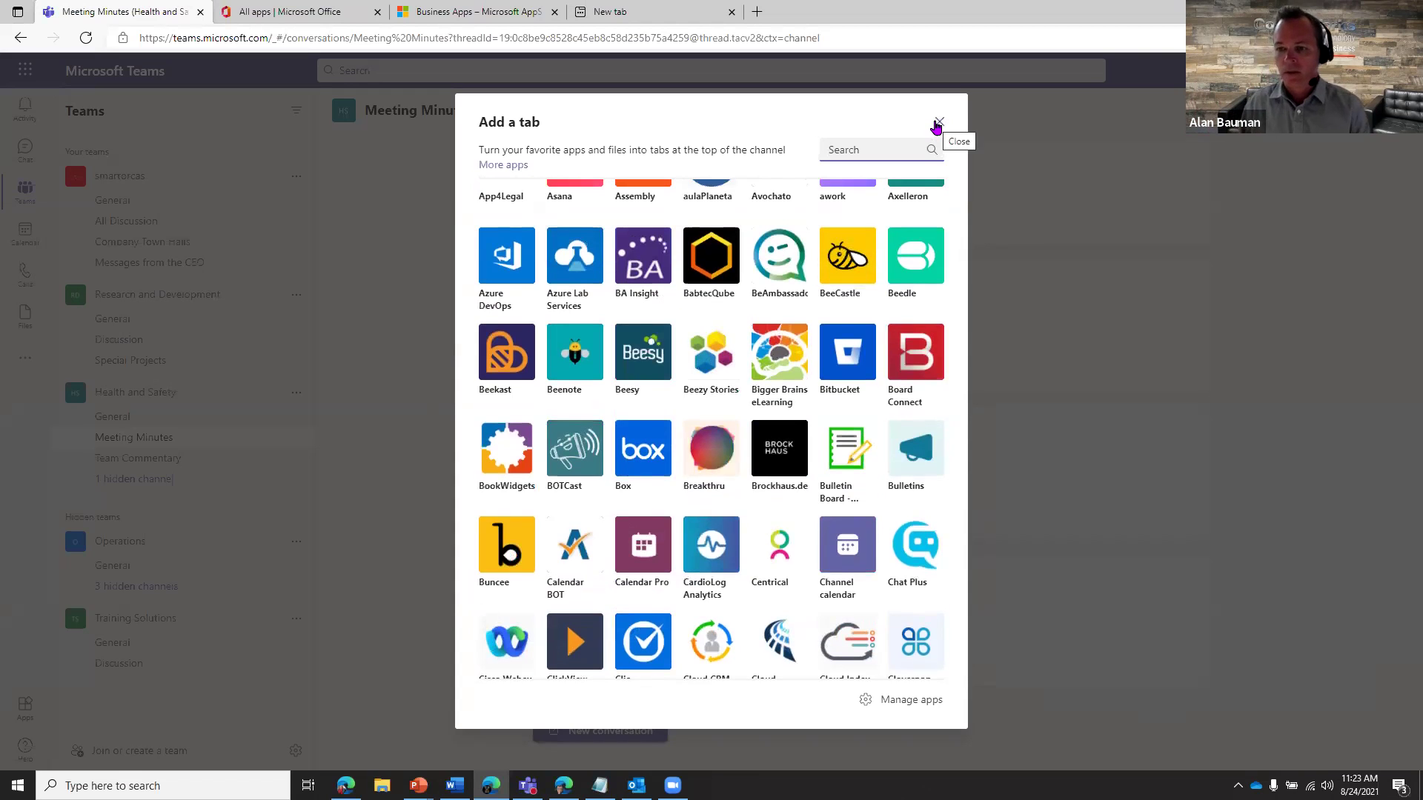
scroll(812, 268, "up", 8)
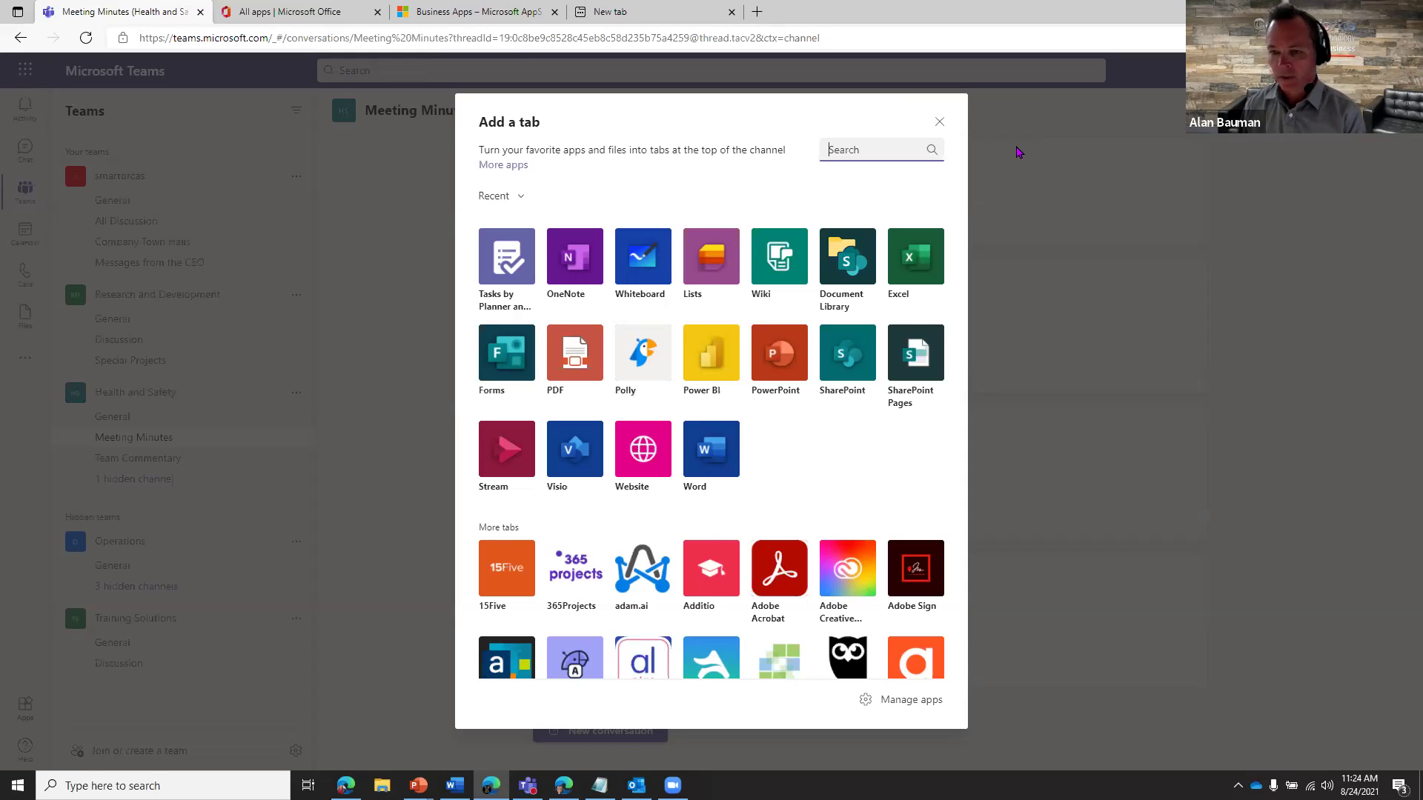
left_click(932, 125)
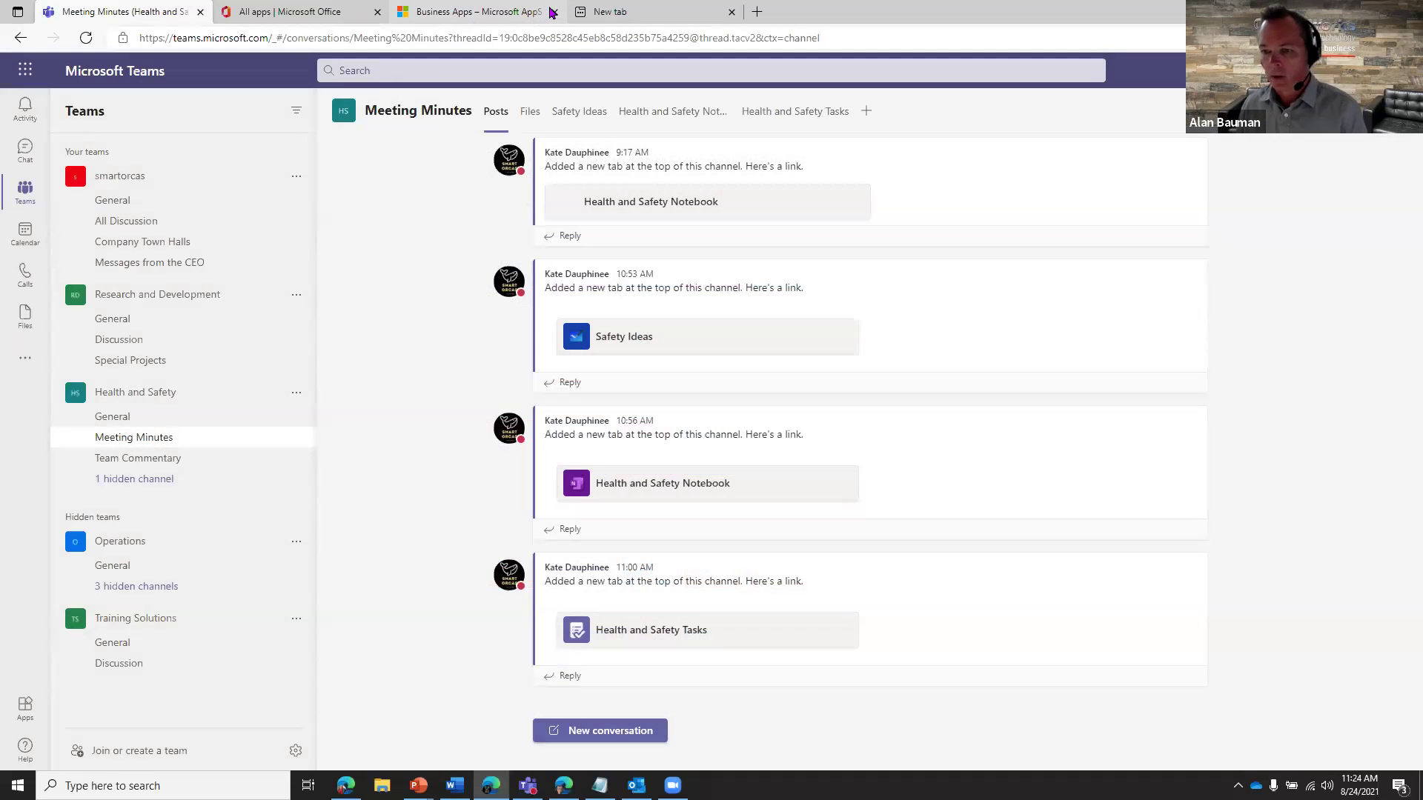
- Close the Add a tab gallery and launch Microsoft Whiteboard from a new browser tab
left_click(554, 12)
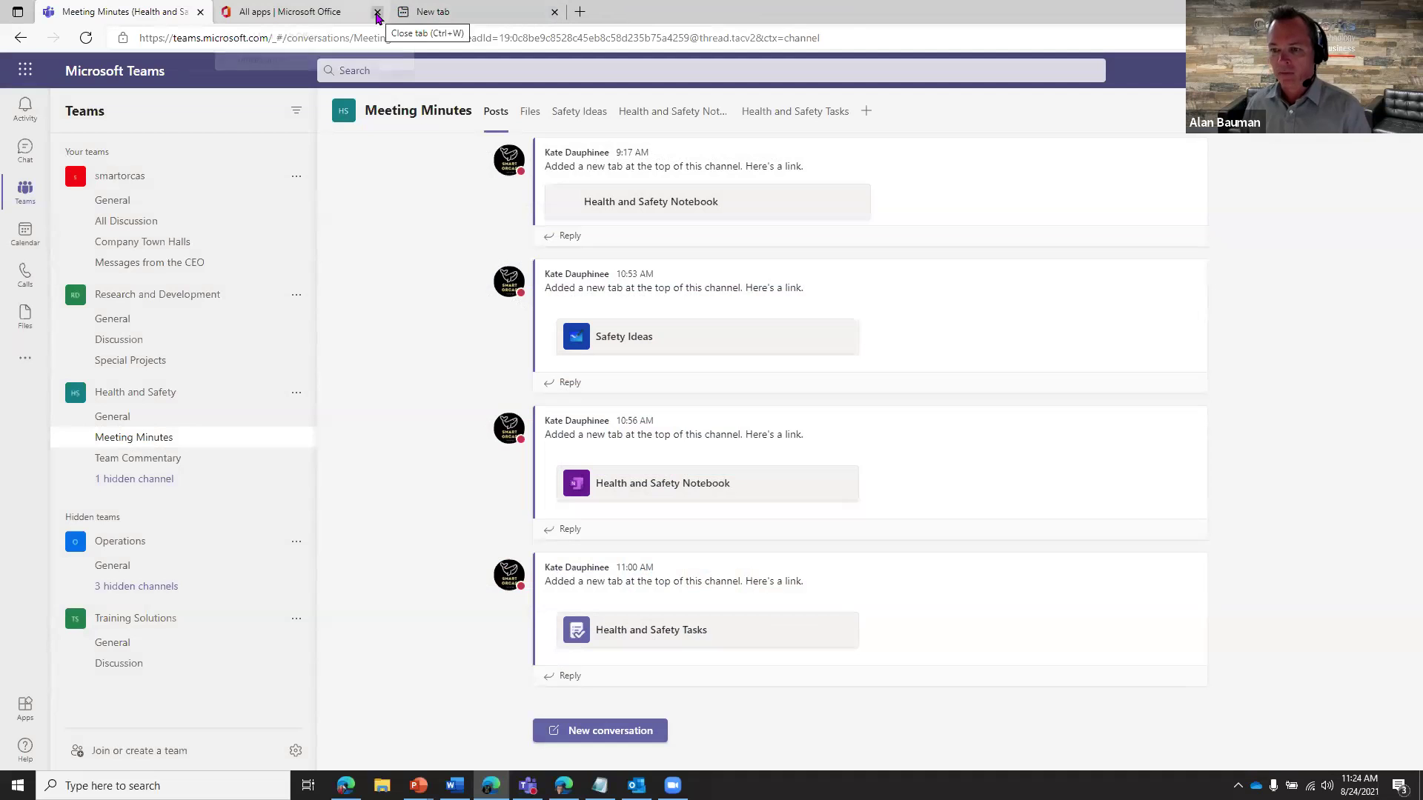
left_click(580, 14)
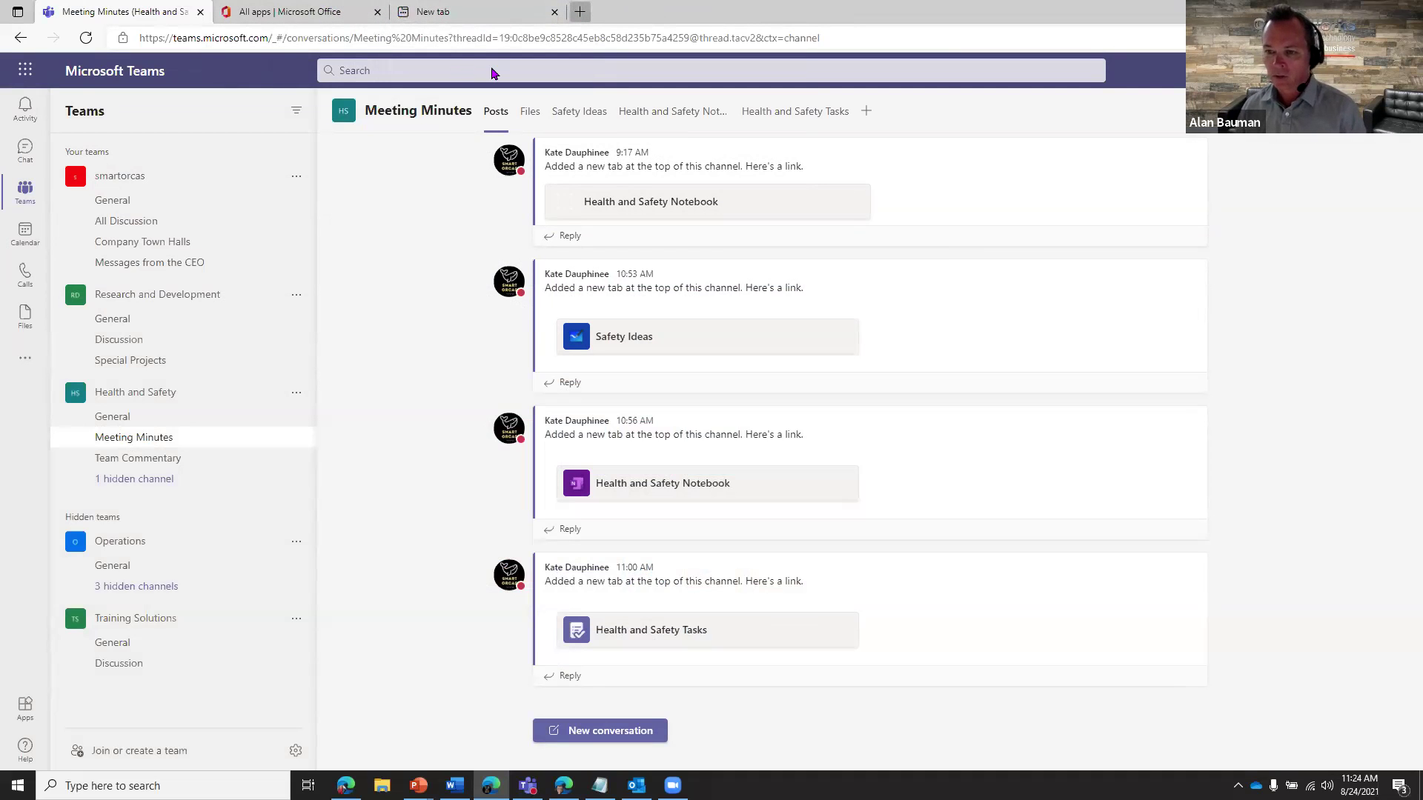
left_click(343, 64)
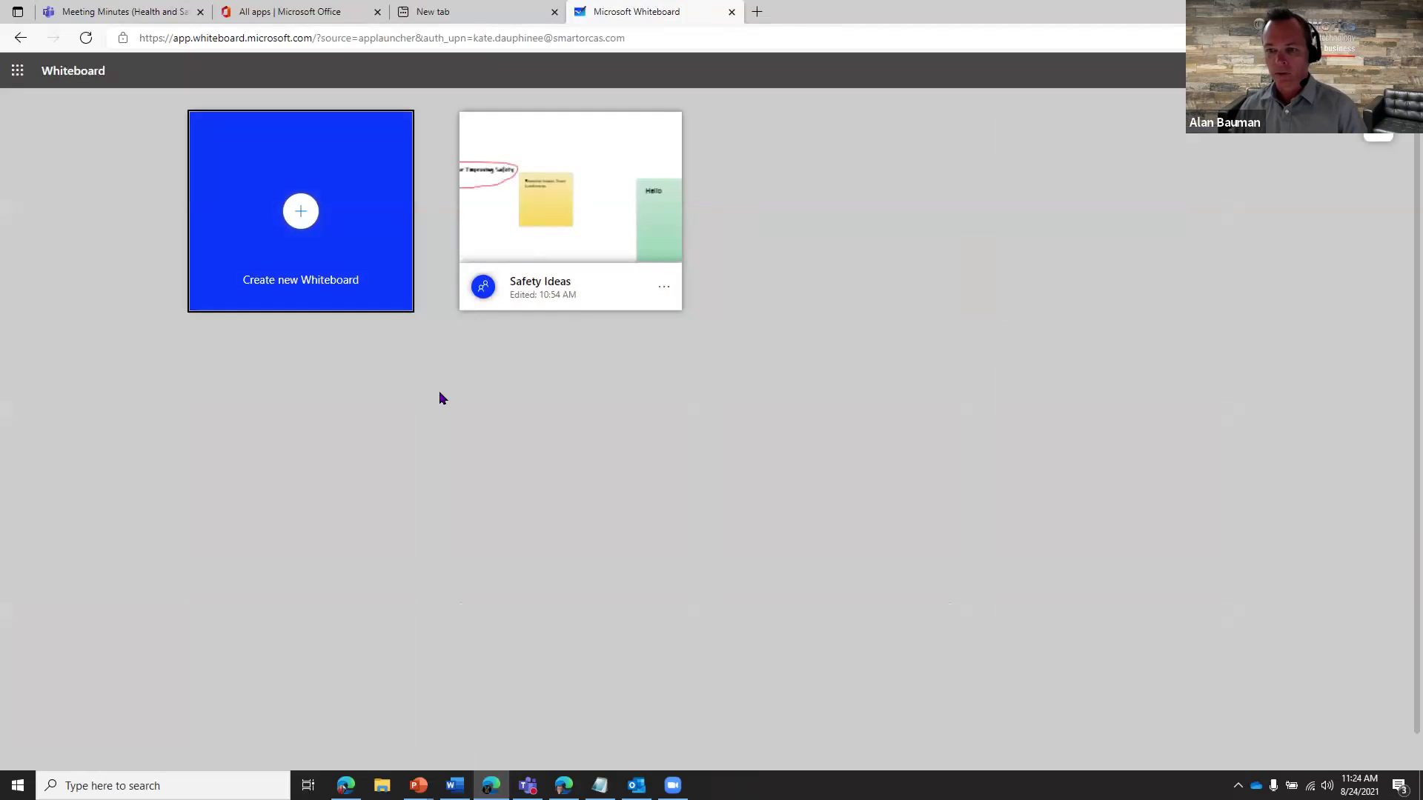
- Show the Safety Ideas board's Delete/rename options, then return to the Teams Meeting Minutes channel
left_click(664, 290)
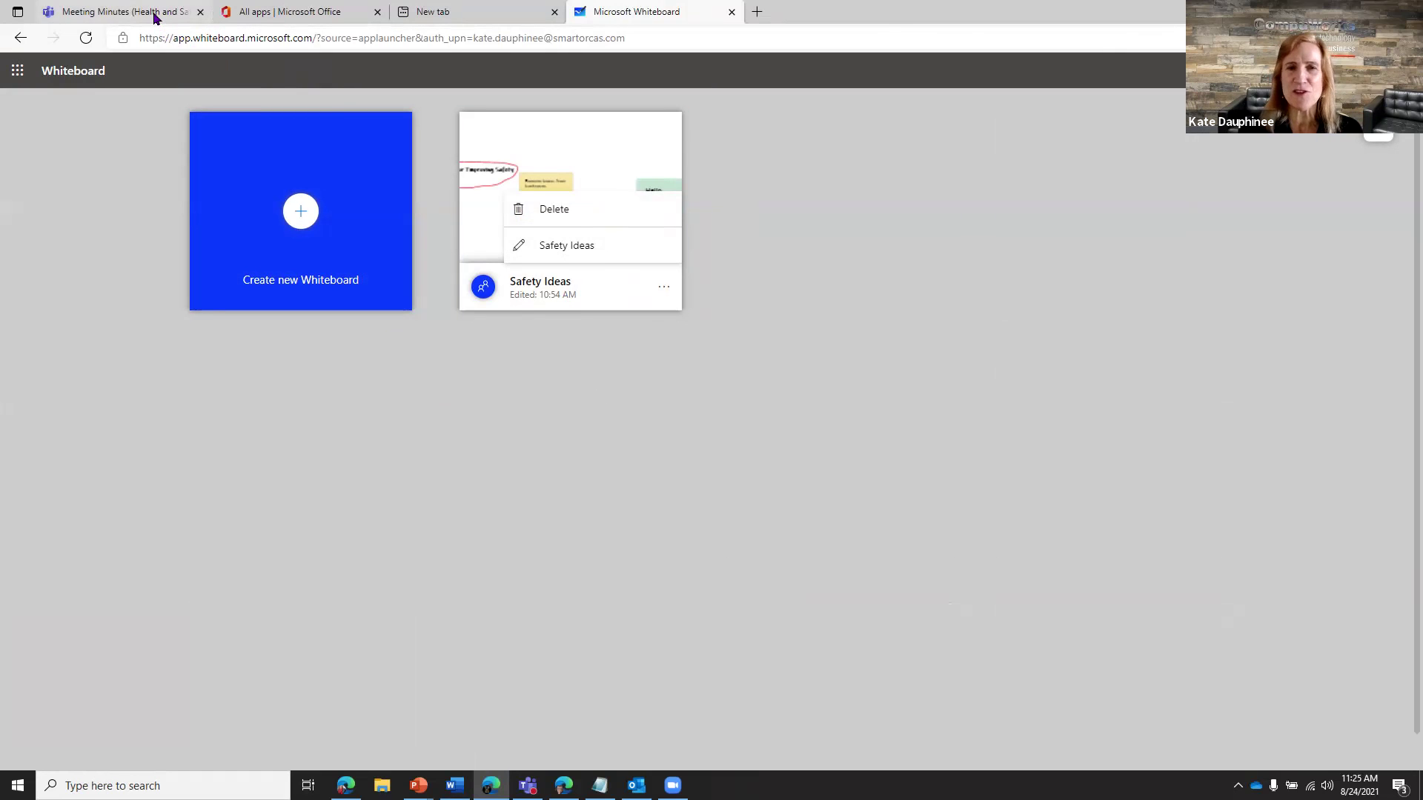
left_click(118, 12)
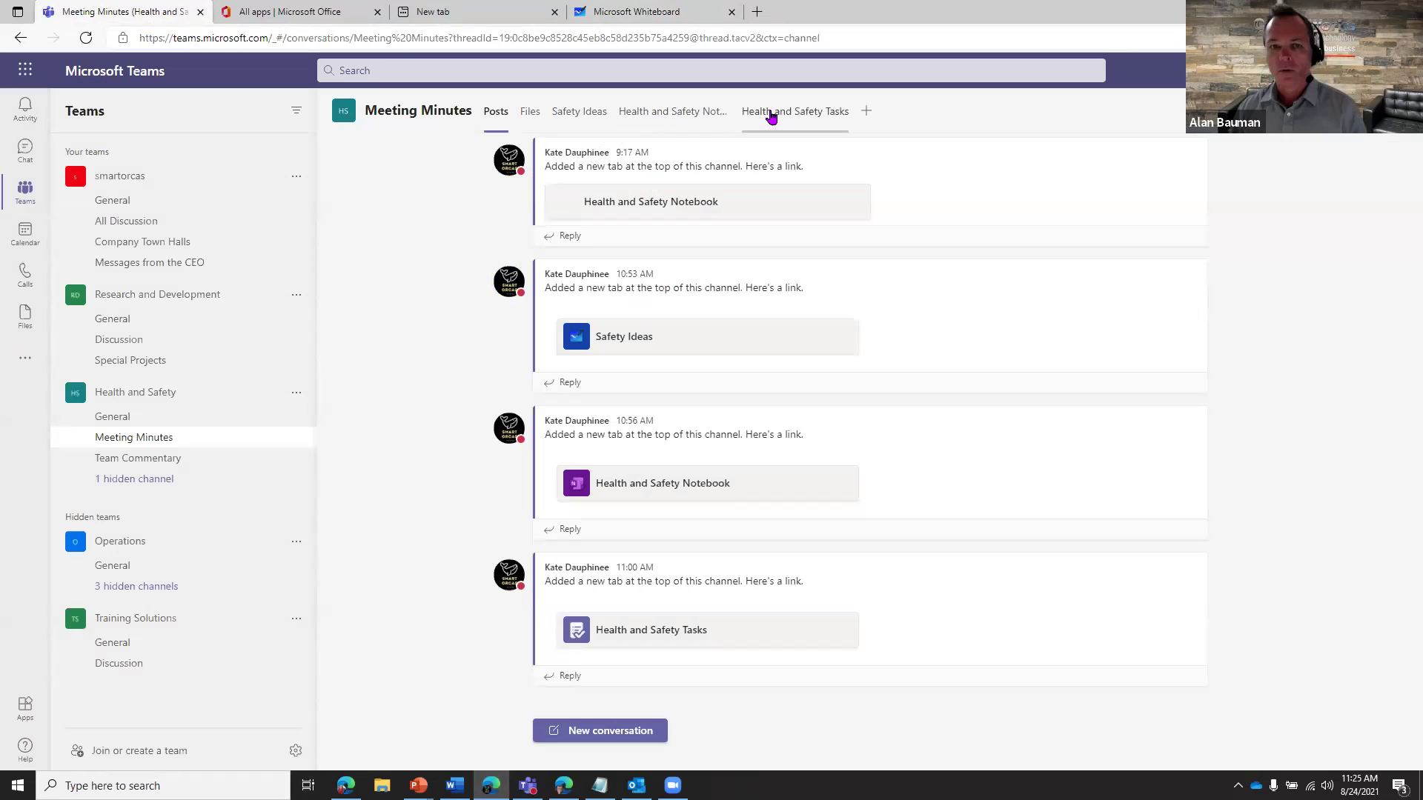
- Open the Safety Ideas whiteboard tab, view its Rename/Remove menu, then its Settings panel
left_click(589, 109)
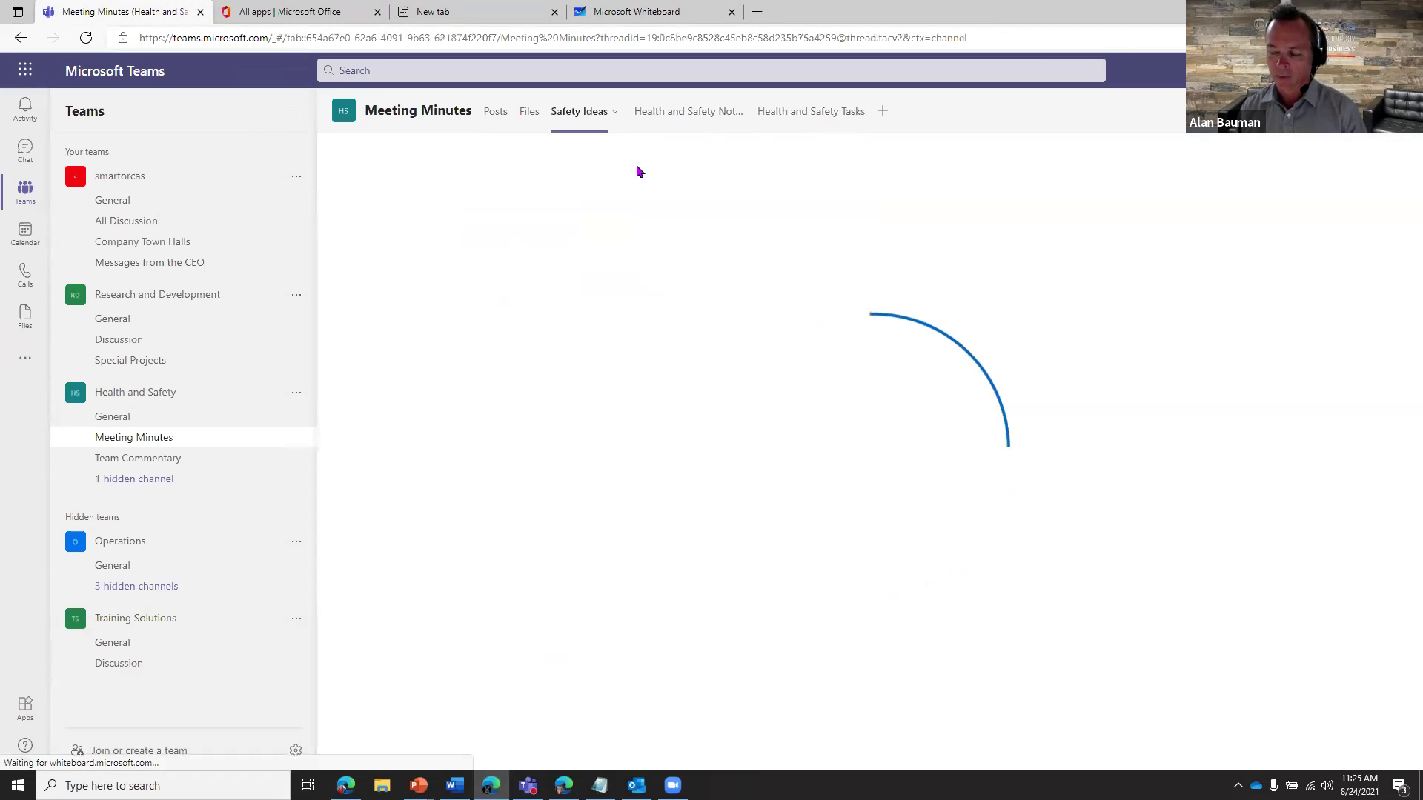
left_click(615, 113)
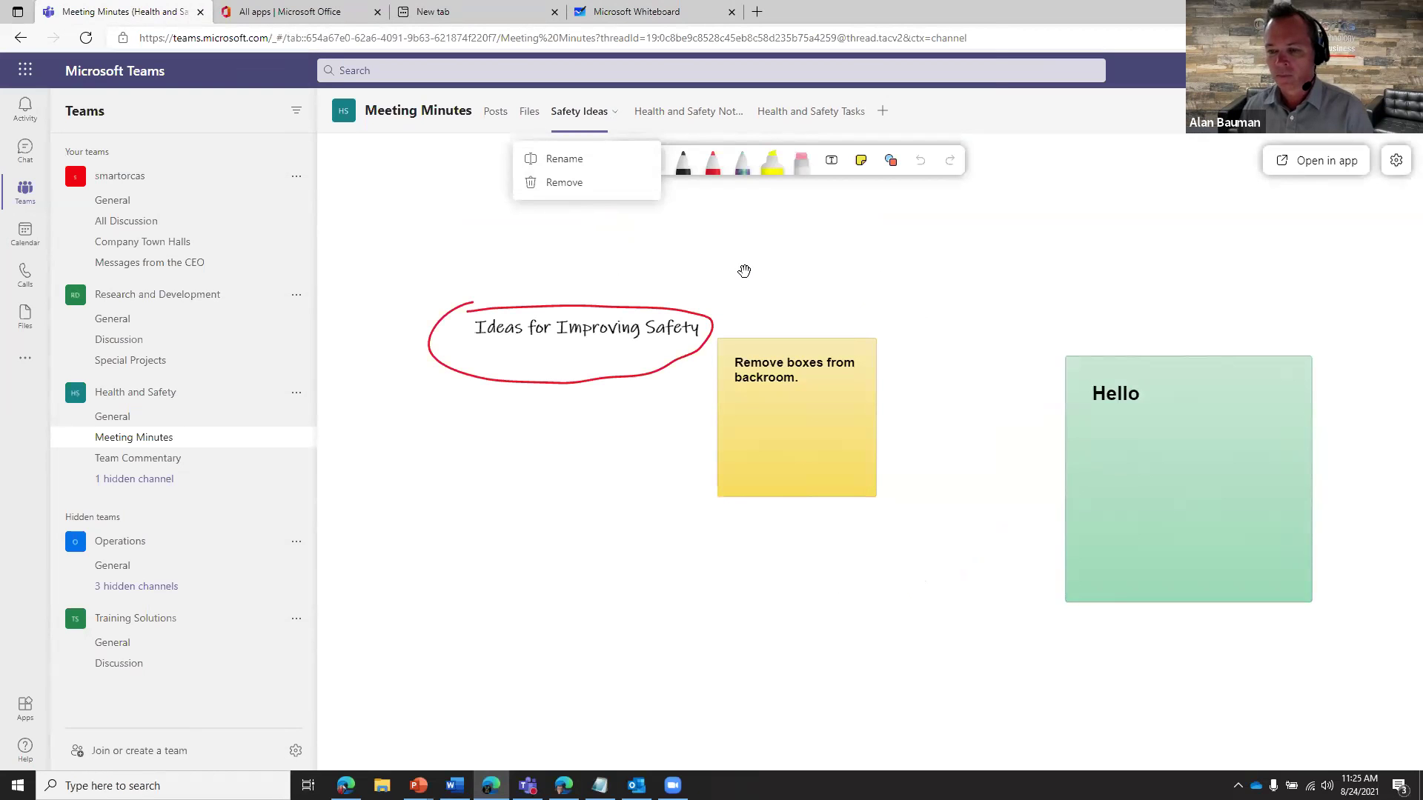
left_click(1396, 161)
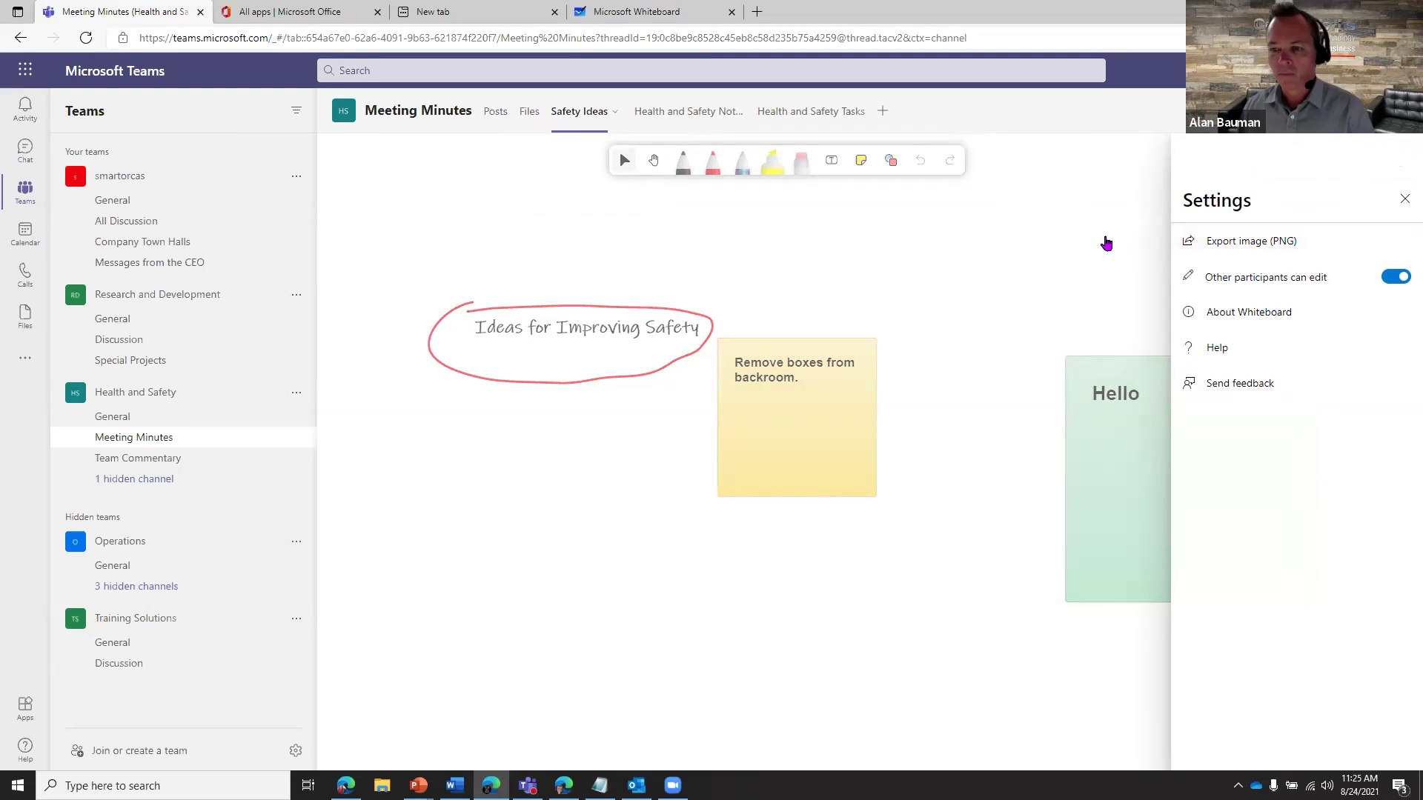
- Dismiss the whiteboard Settings panel with Esc
key("Escape")
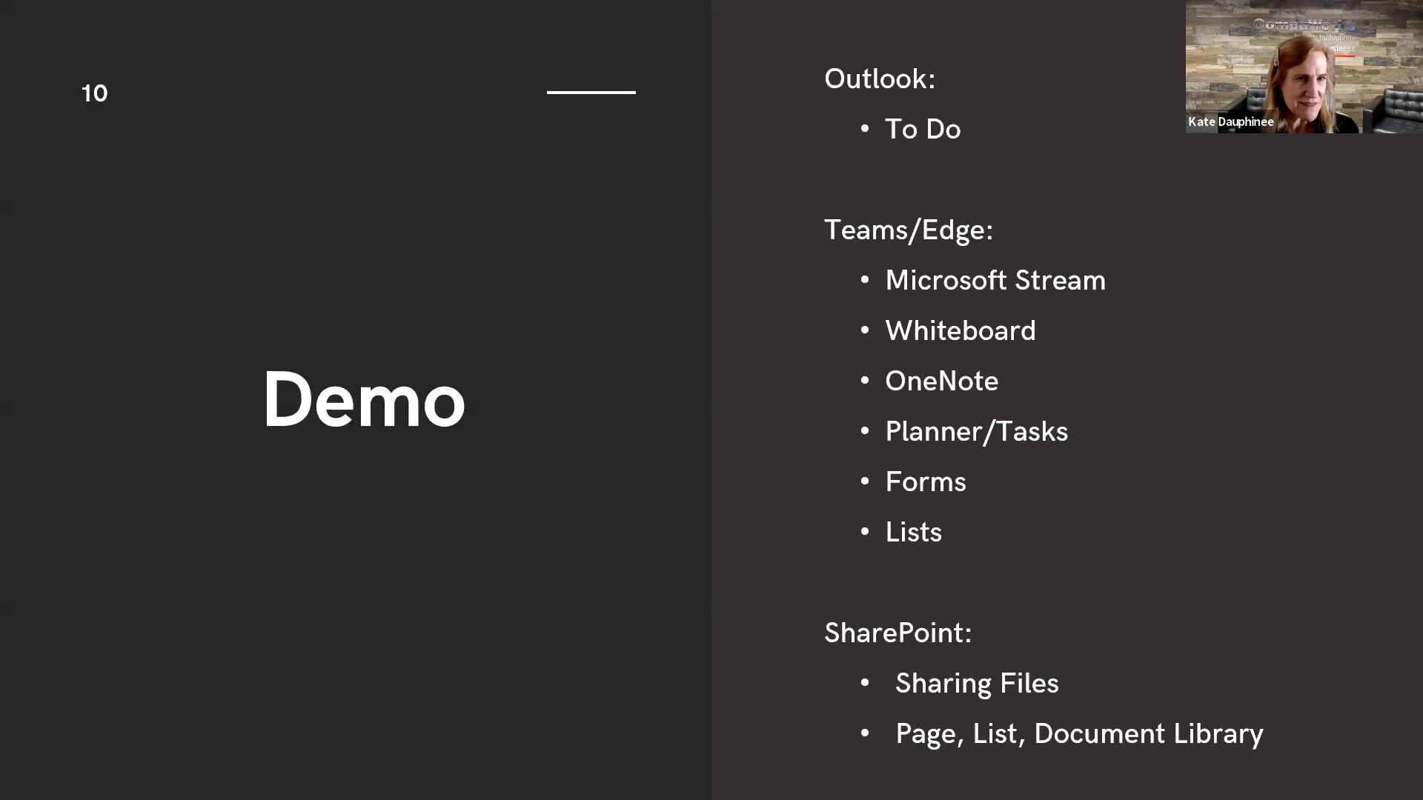
- Advance two slides, through Questions? to the 'Thank you! Free 30 Minute Consultation' slide
key("Right")
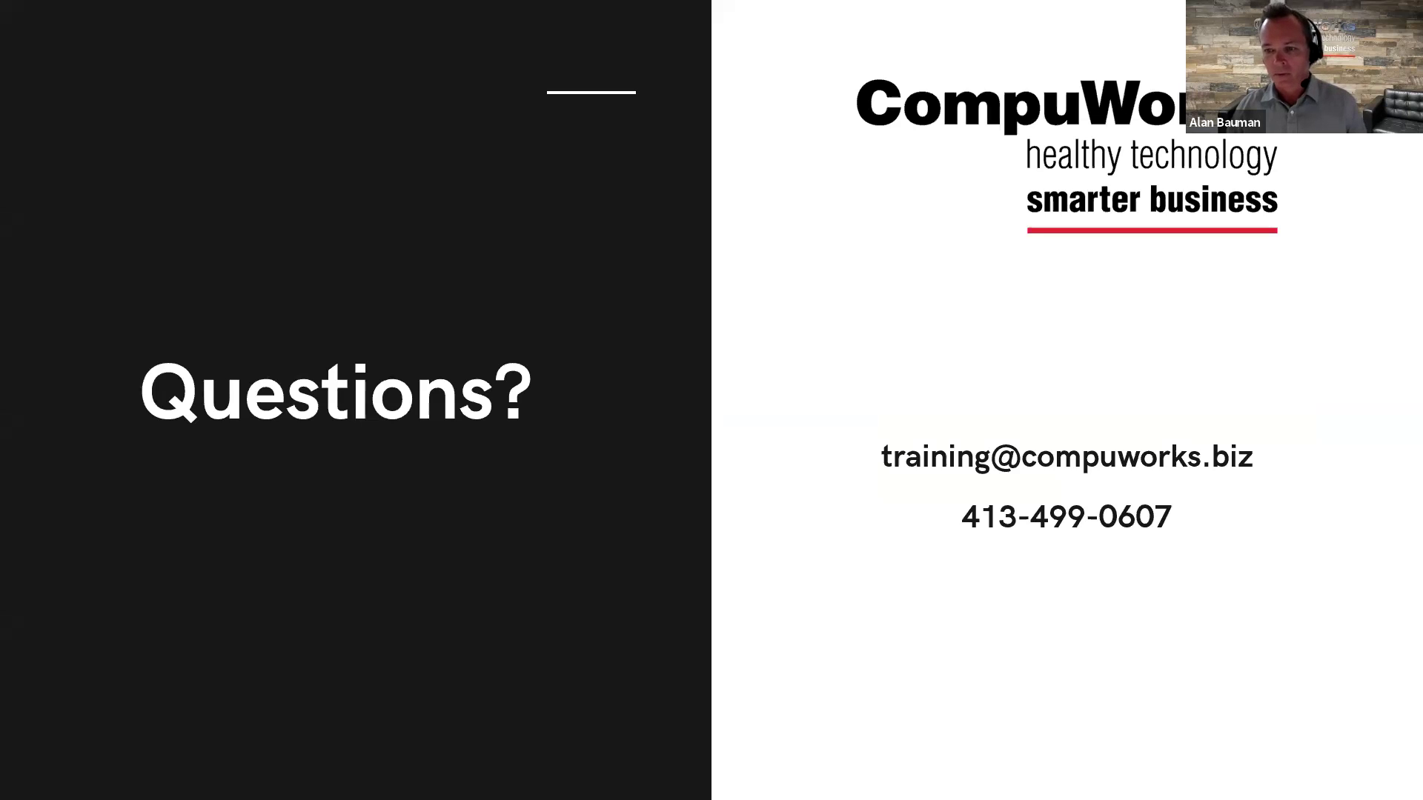
key("Right")
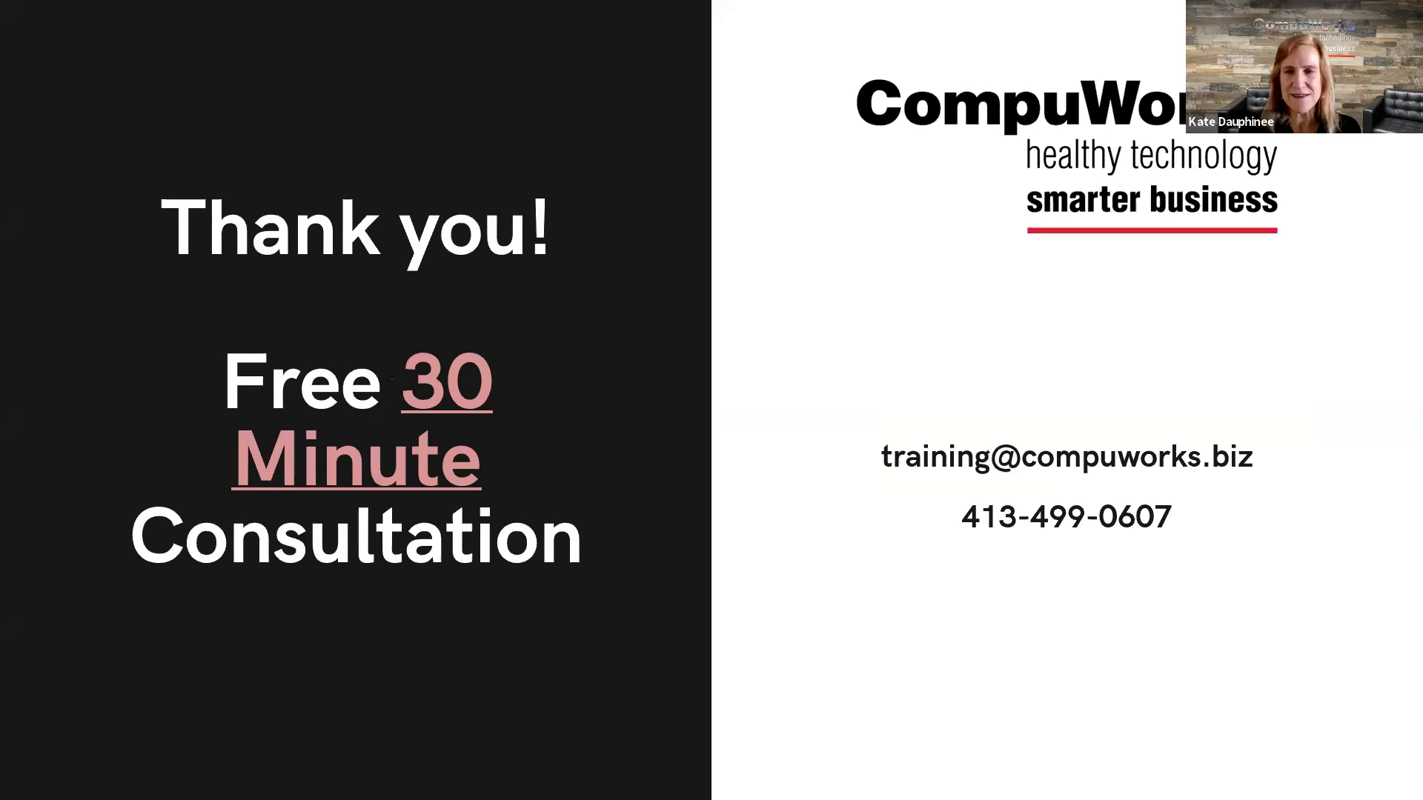